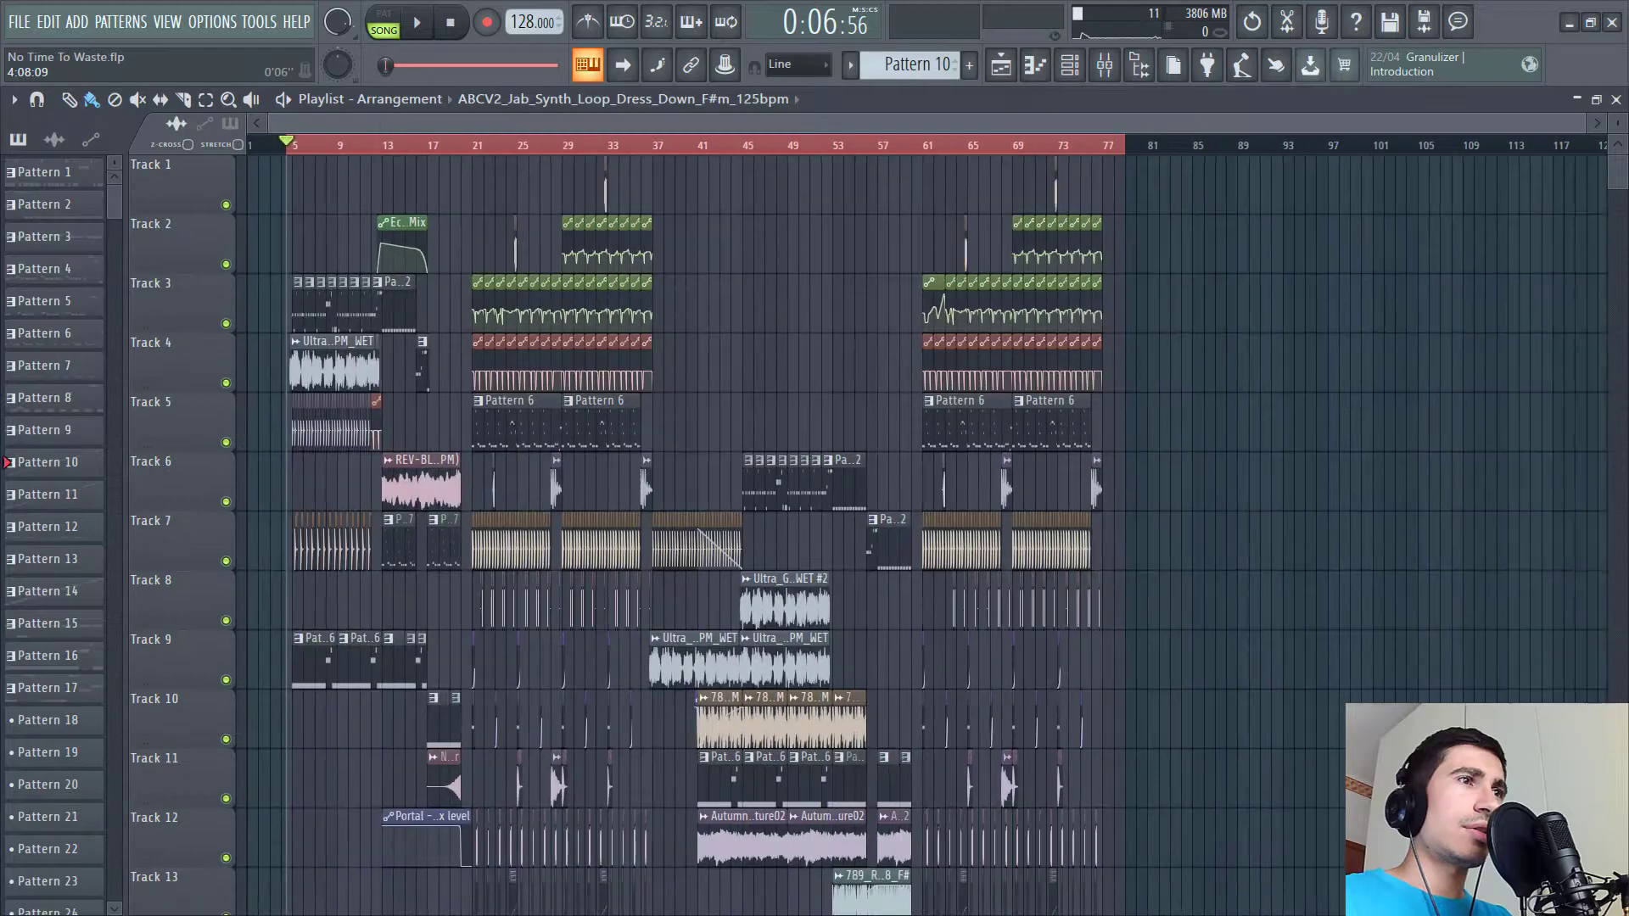
- Scroll through the playlist arrangement to examine the tracks, then zoom into the opening bars
{"action": "scroll", "coordinate": [600, 402], "scroll_direction": "down", "scroll_amount": 10}
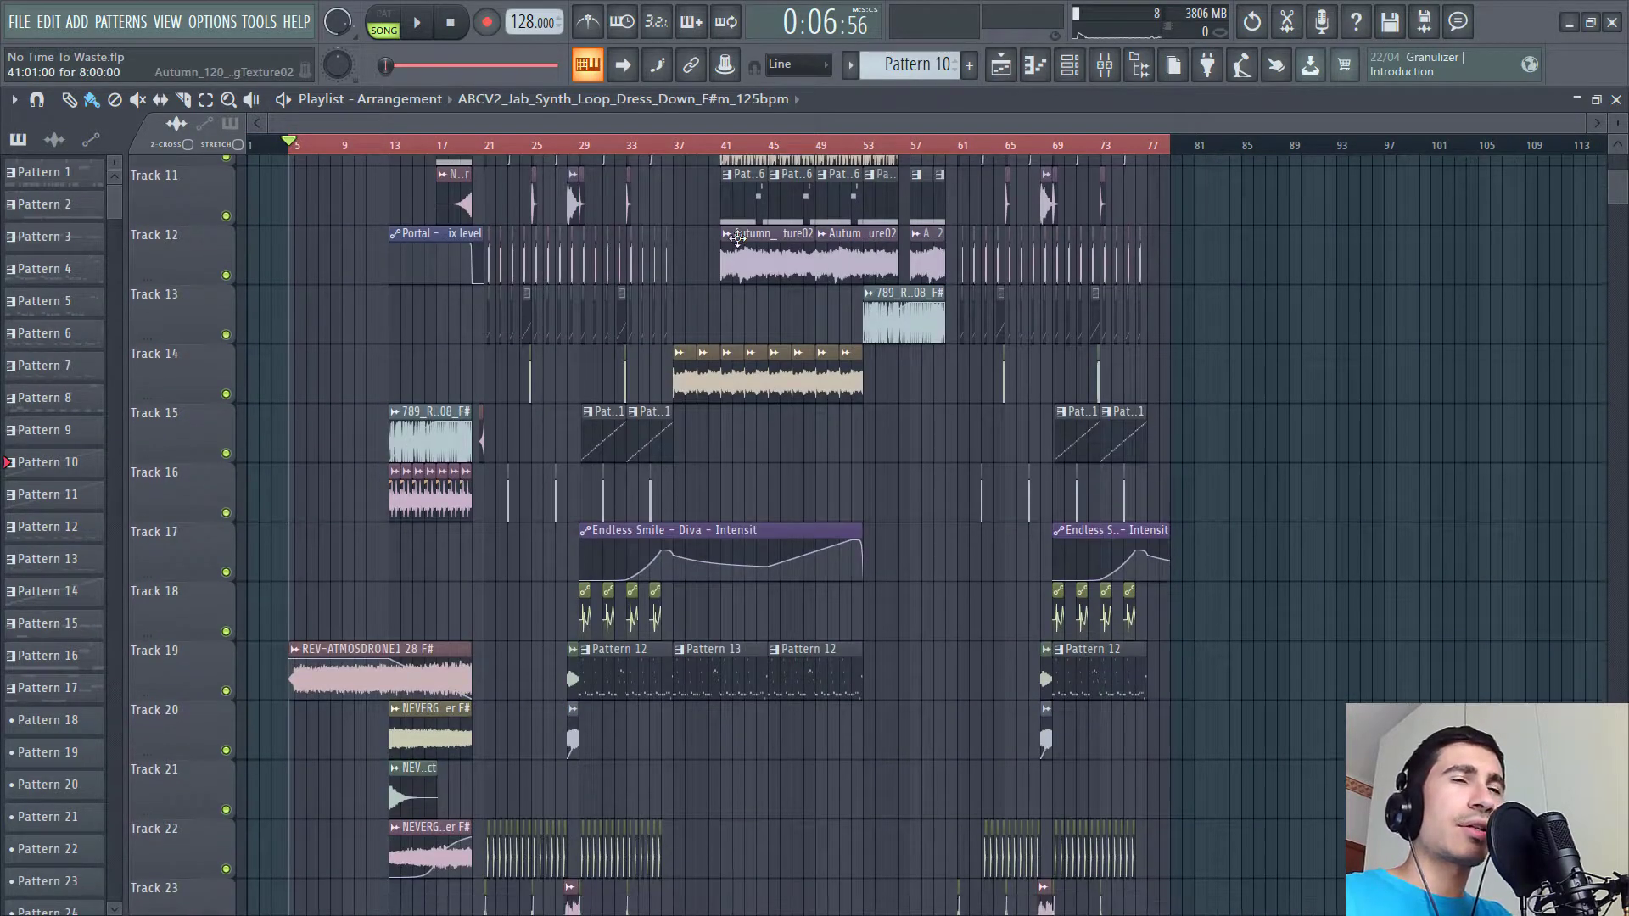
{"action": "scroll", "coordinate": [706, 363], "scroll_direction": "down", "scroll_amount": 8}
{"action": "scroll", "coordinate": [704, 368], "scroll_direction": "up", "scroll_amount": 18}
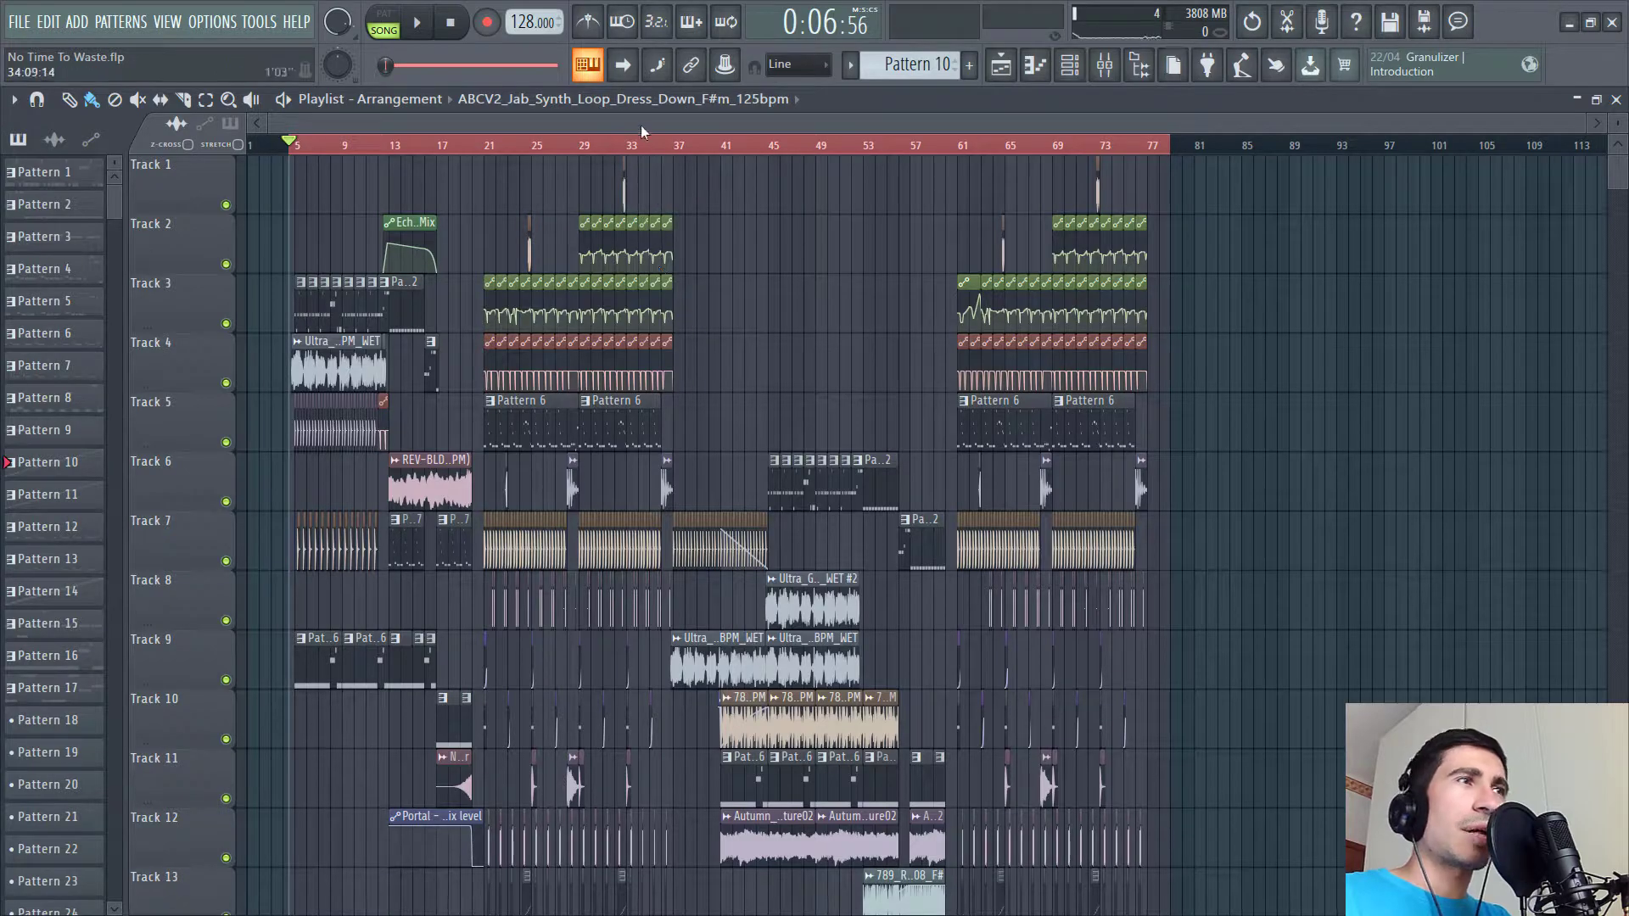
{"action": "scroll", "coordinate": [645, 140], "scroll_direction": "up", "scroll_amount": 2}
{"action": "scroll", "coordinate": [584, 305], "scroll_direction": "up", "scroll_amount": 4}
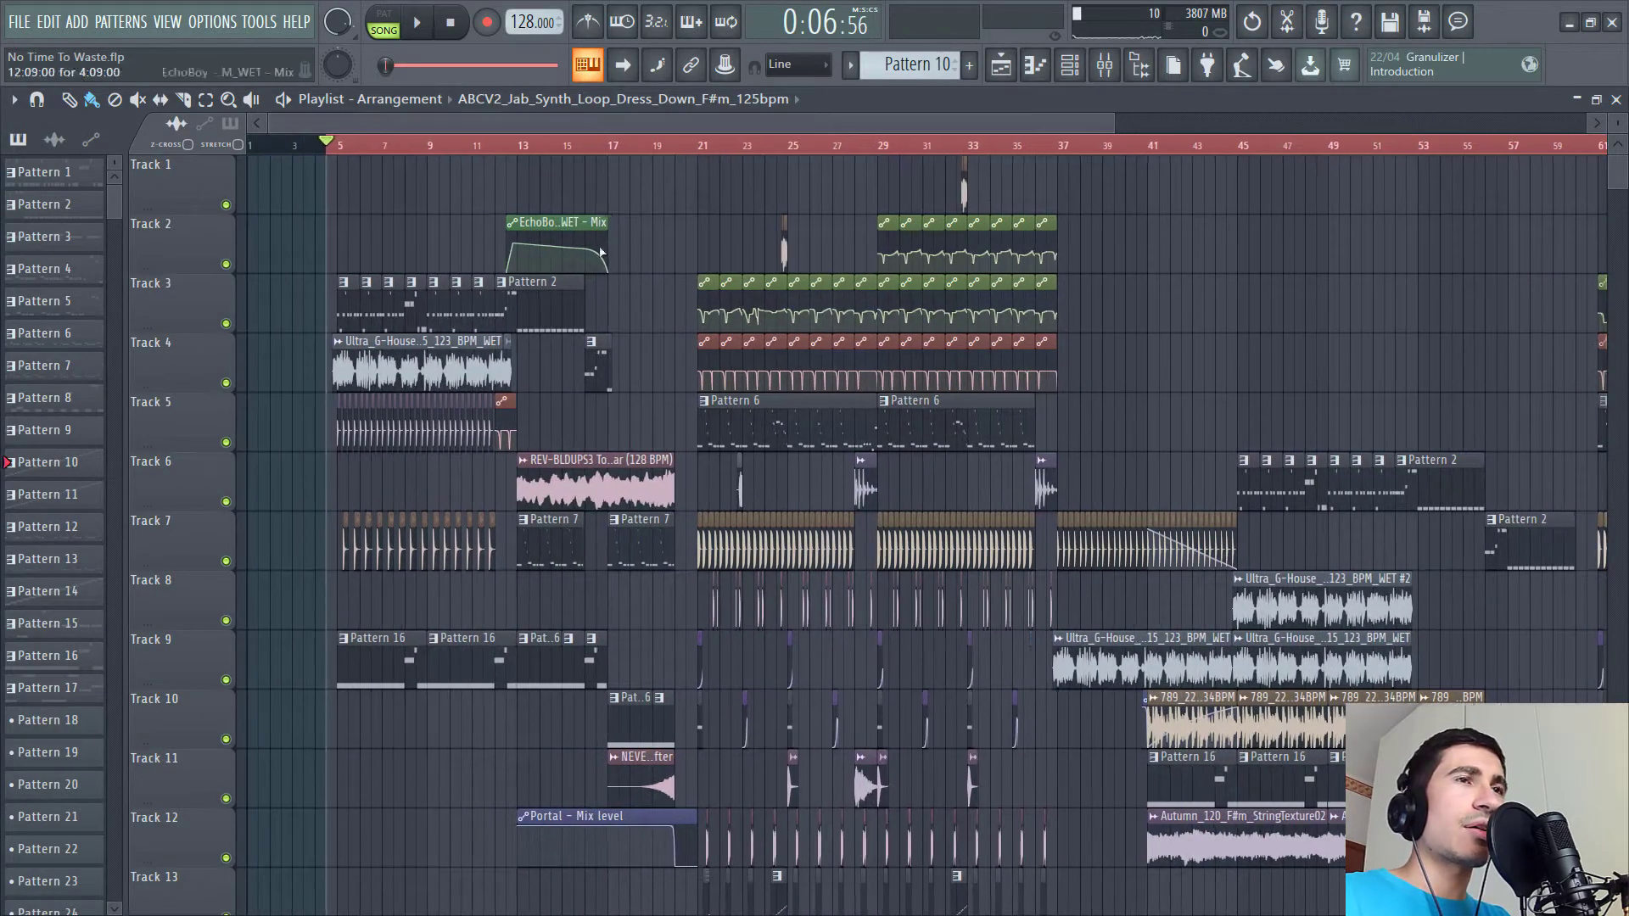
{"action": "scroll", "coordinate": [654, 420], "scroll_direction": "down", "scroll_amount": 3}
{"action": "scroll", "coordinate": [638, 412], "scroll_direction": "up", "scroll_amount": 3}
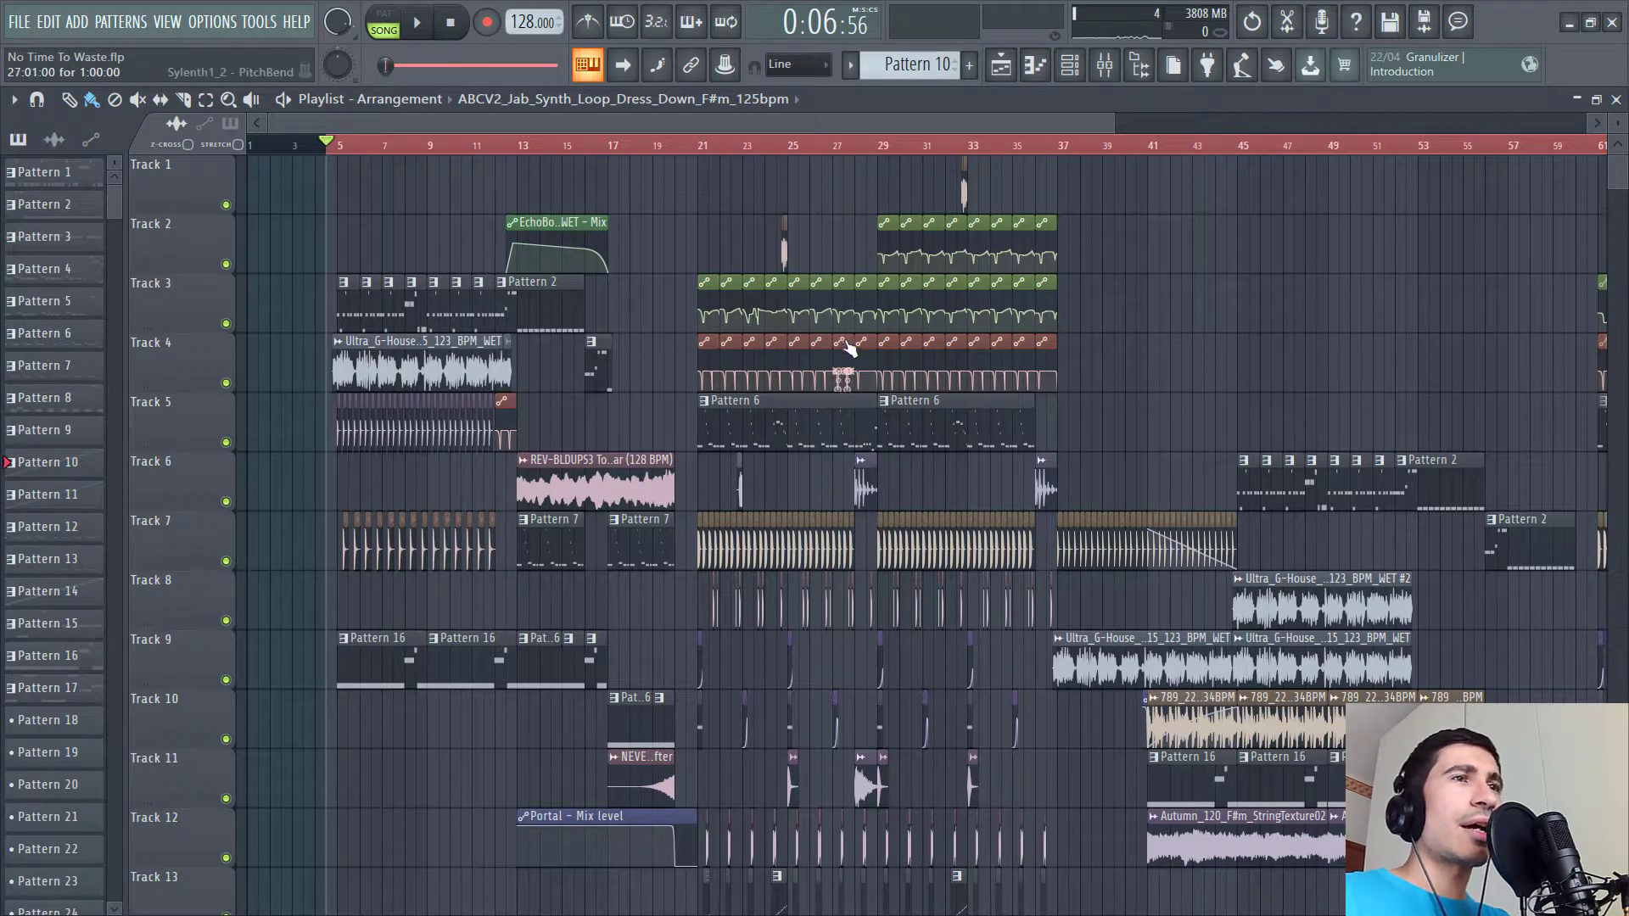
{"action": "scroll", "coordinate": [527, 140], "scroll_direction": "up", "scroll_amount": 5}
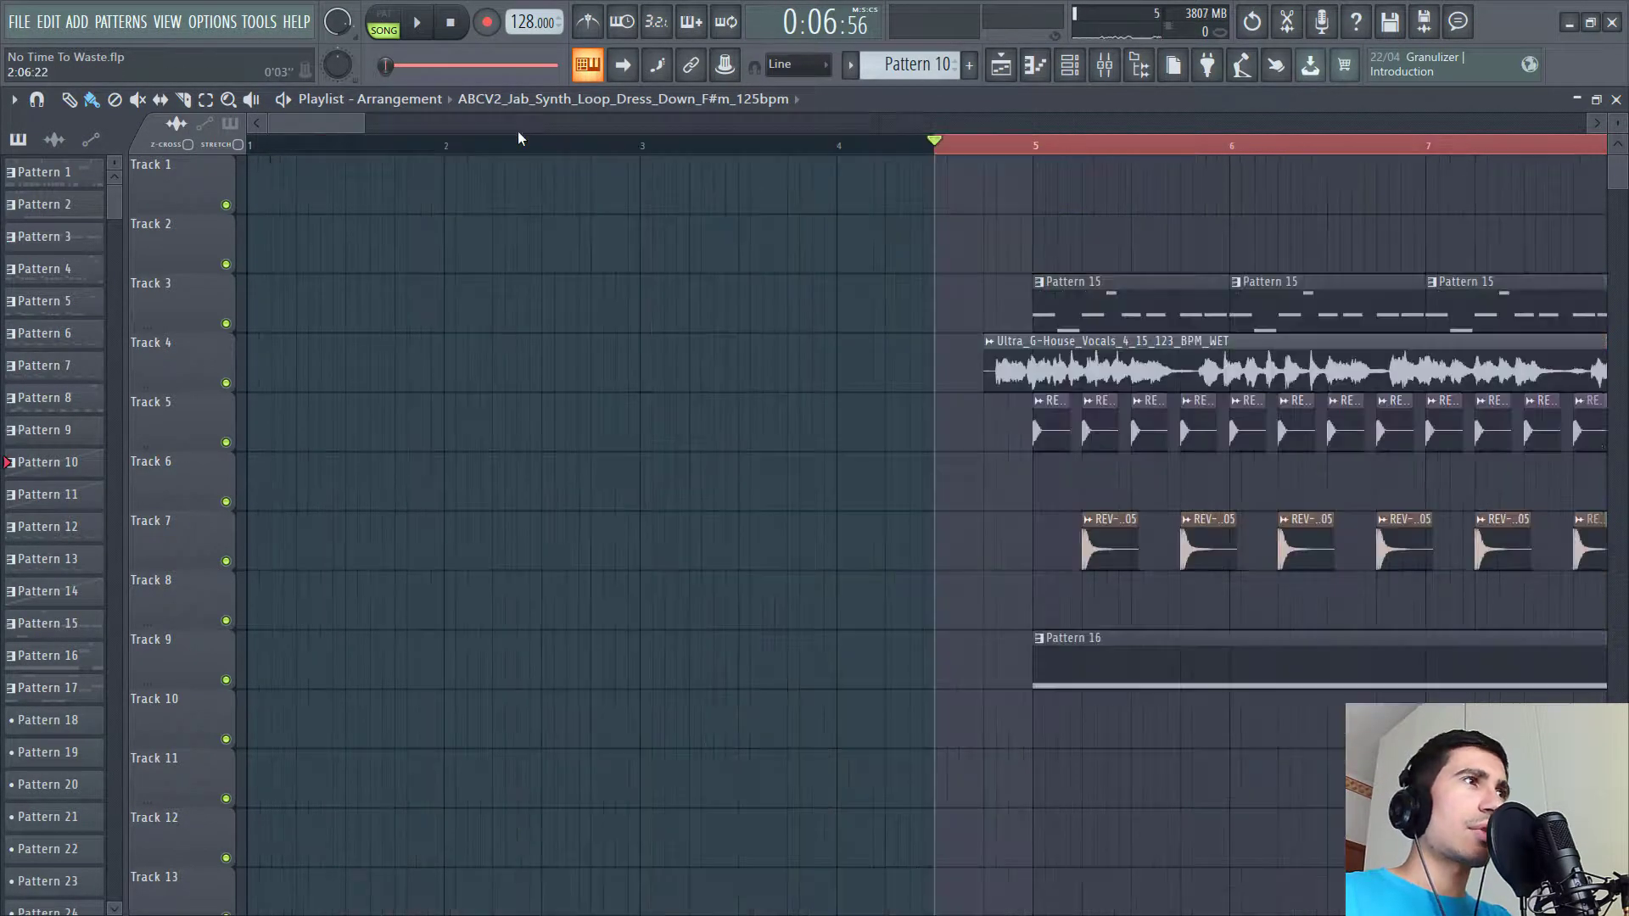
{"action": "scroll", "coordinate": [527, 140], "scroll_direction": "down", "scroll_amount": 1}
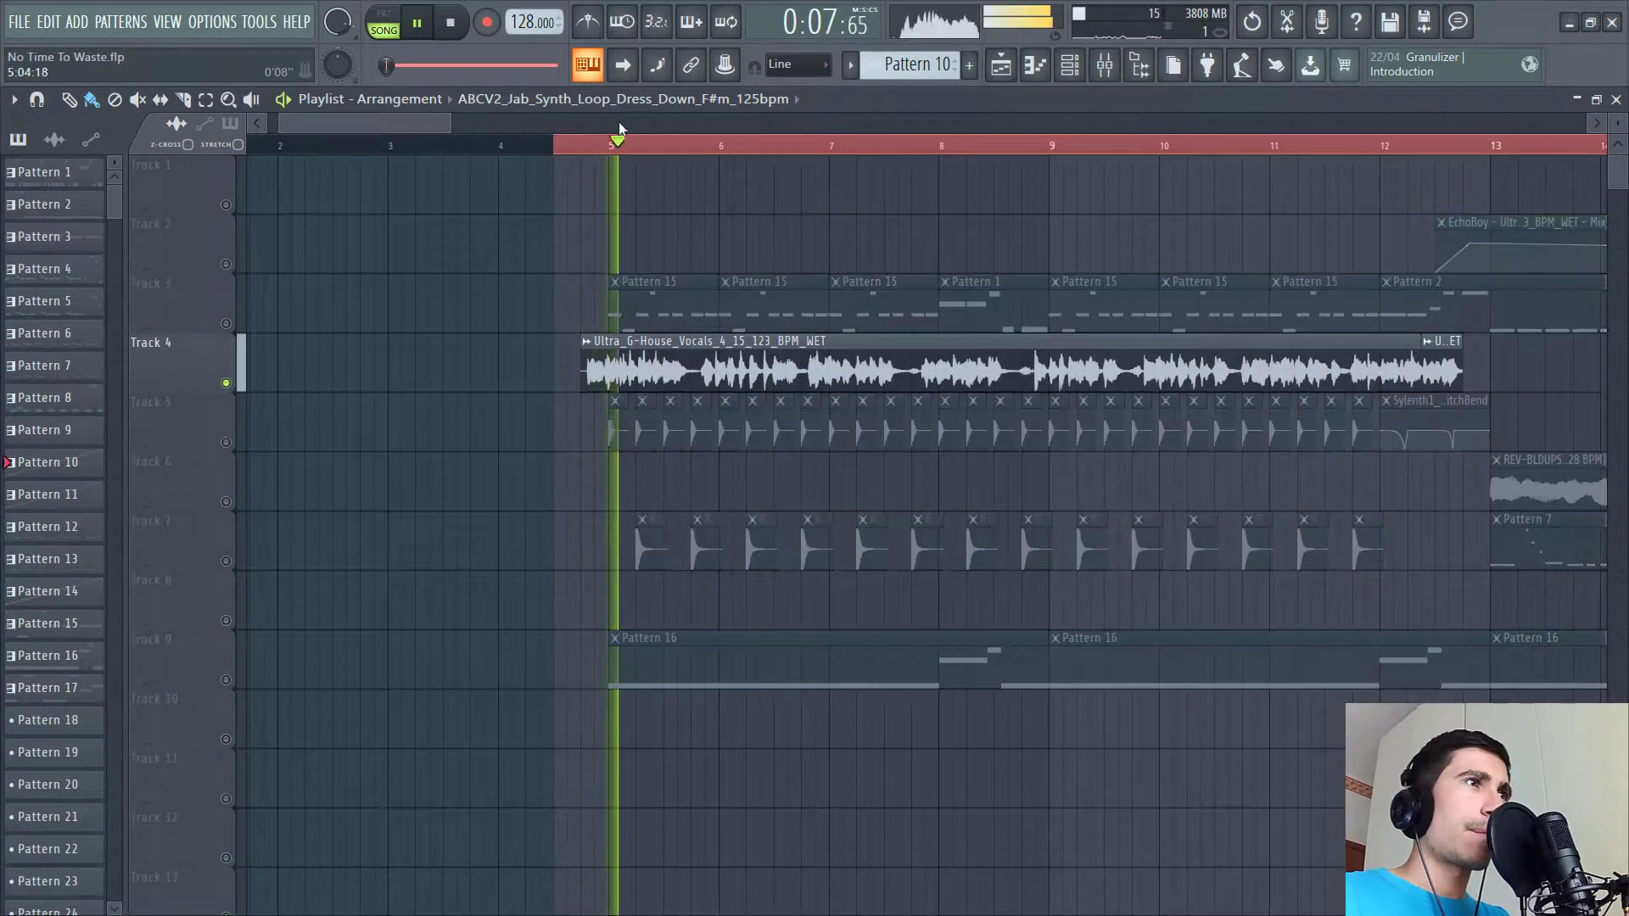
{"action": "scroll", "coordinate": [594, 128], "scroll_direction": "down", "scroll_amount": 2}
- Close the Ultra_G-House_Vocals sample's channel settings window
{"action": "key", "text": "XF86AudioLowerVolume"}
{"action": "key", "text": "XF86AudioLowerVolume"}
{"action": "key", "text": "XF86AudioLowerVolume"}
{"action": "key", "text": "XF86AudioLowerVolume"}
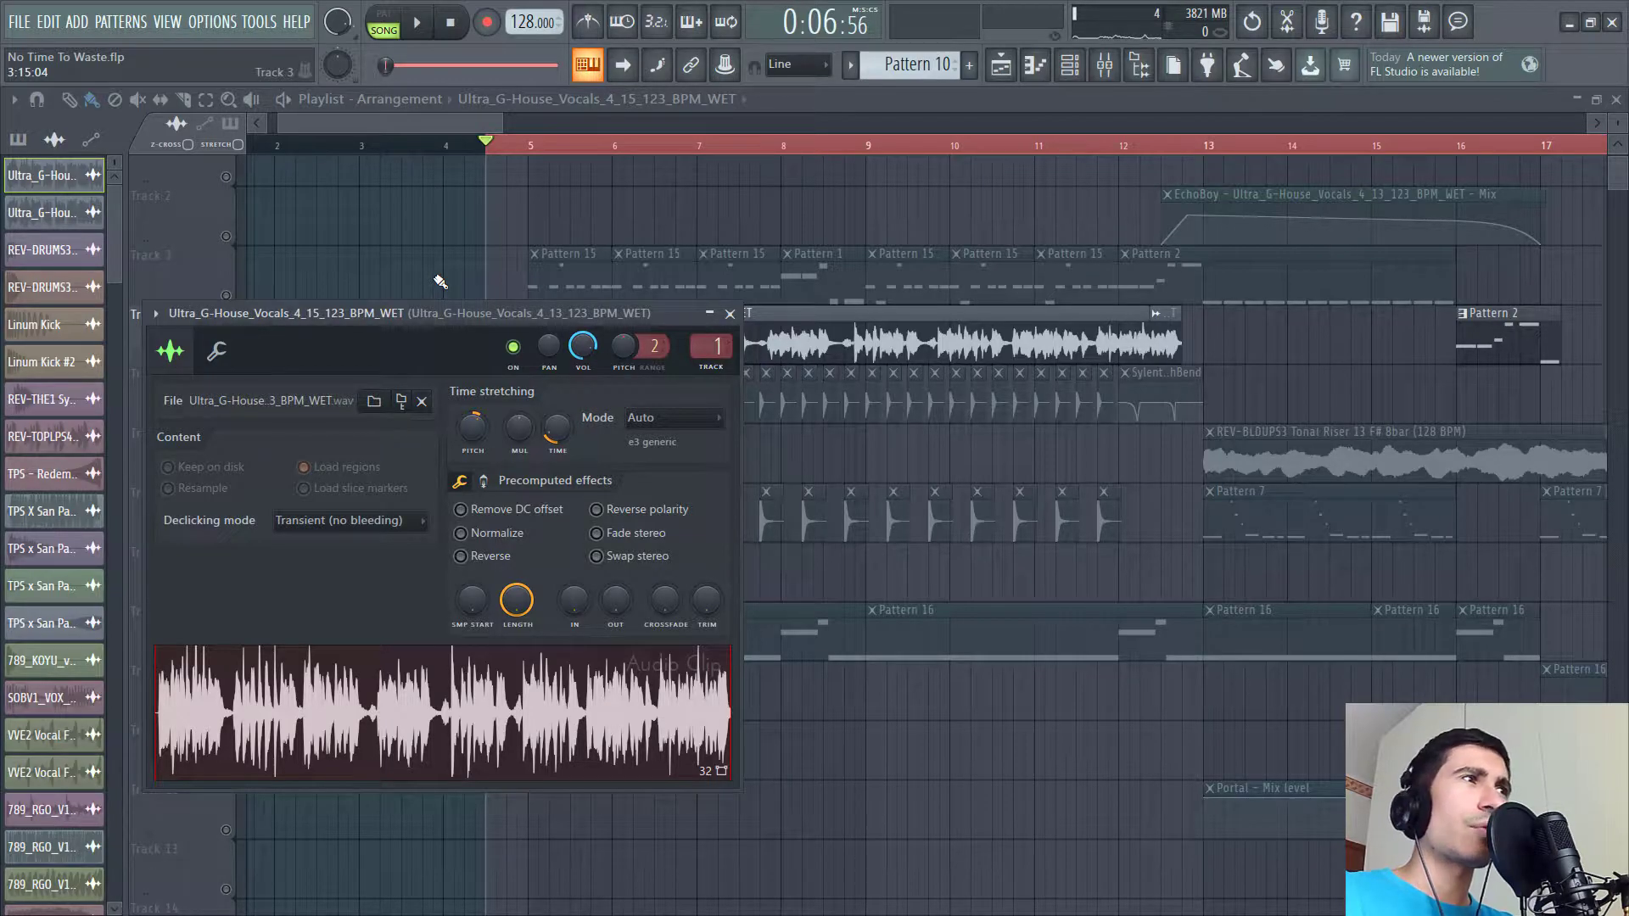
{"action": "left_click", "coordinate": [729, 313]}
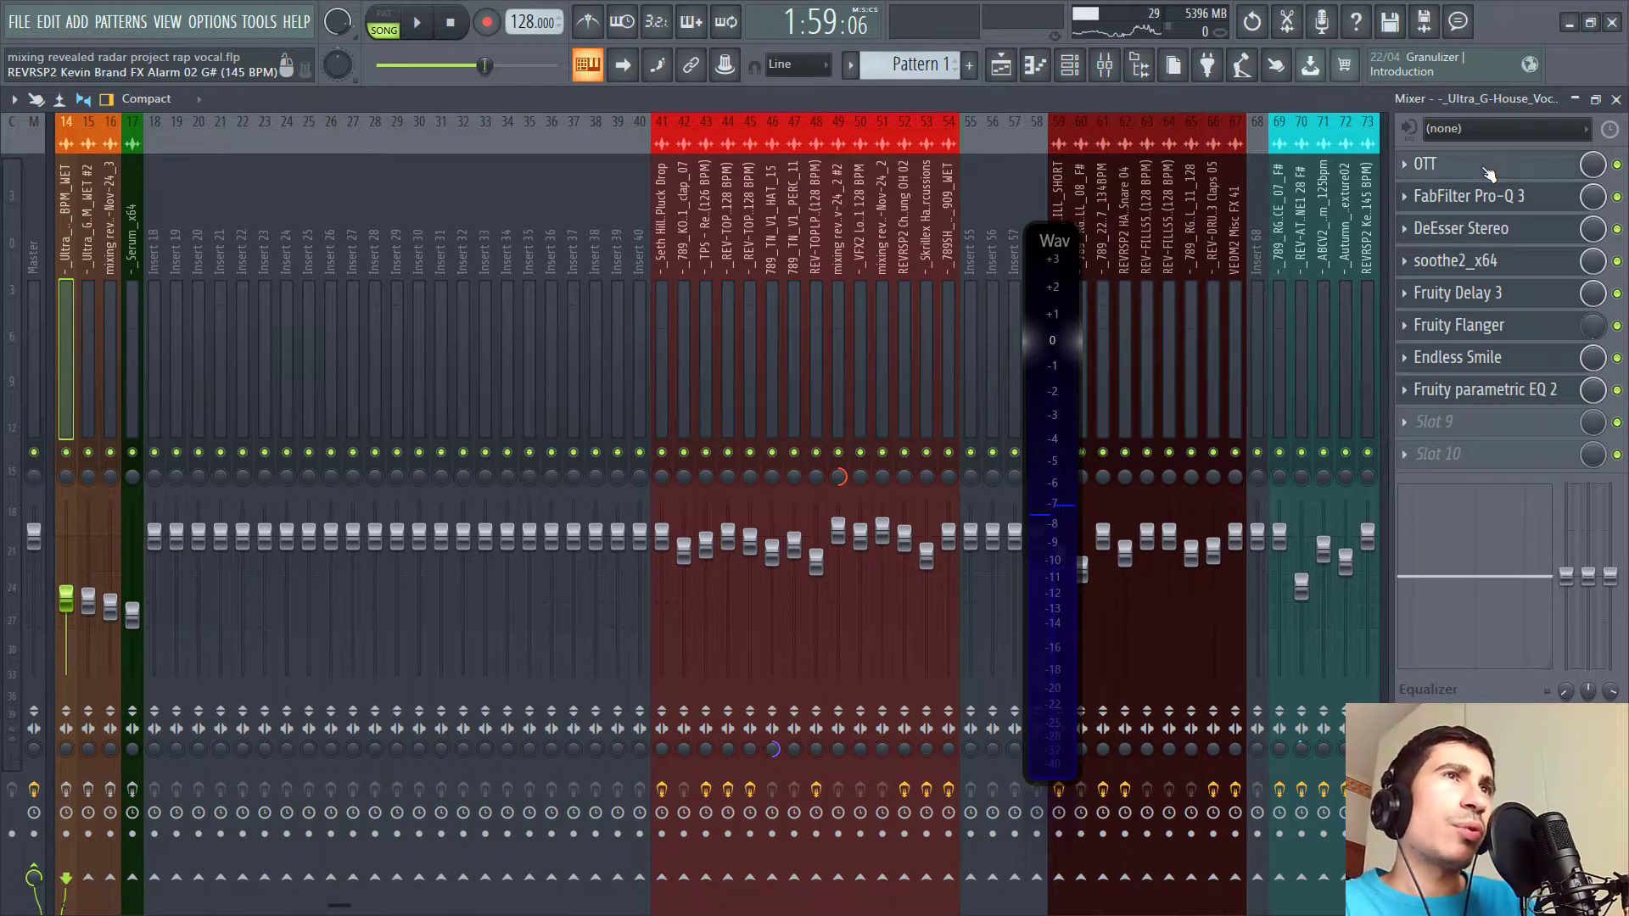
- Open the vocal insert's OTT, FabFilter Pro-Q 3, DeEsser Stereo and soothe2 plugins one by one to inspect them
{"action": "left_click", "coordinate": [1487, 170]}
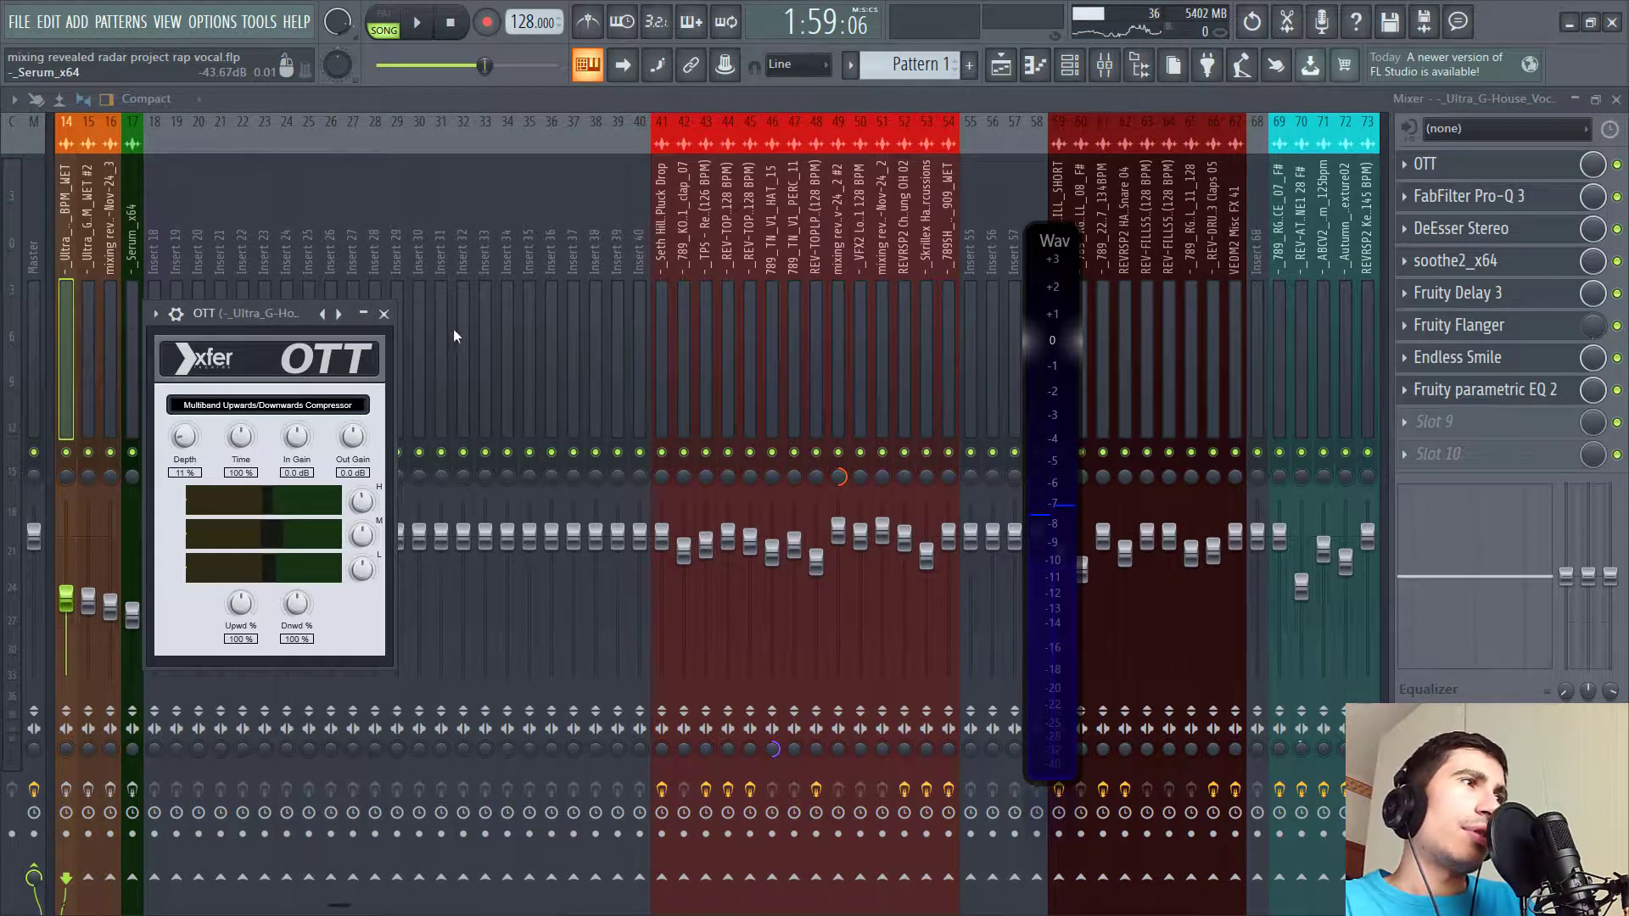
{"action": "left_click", "coordinate": [1525, 204]}
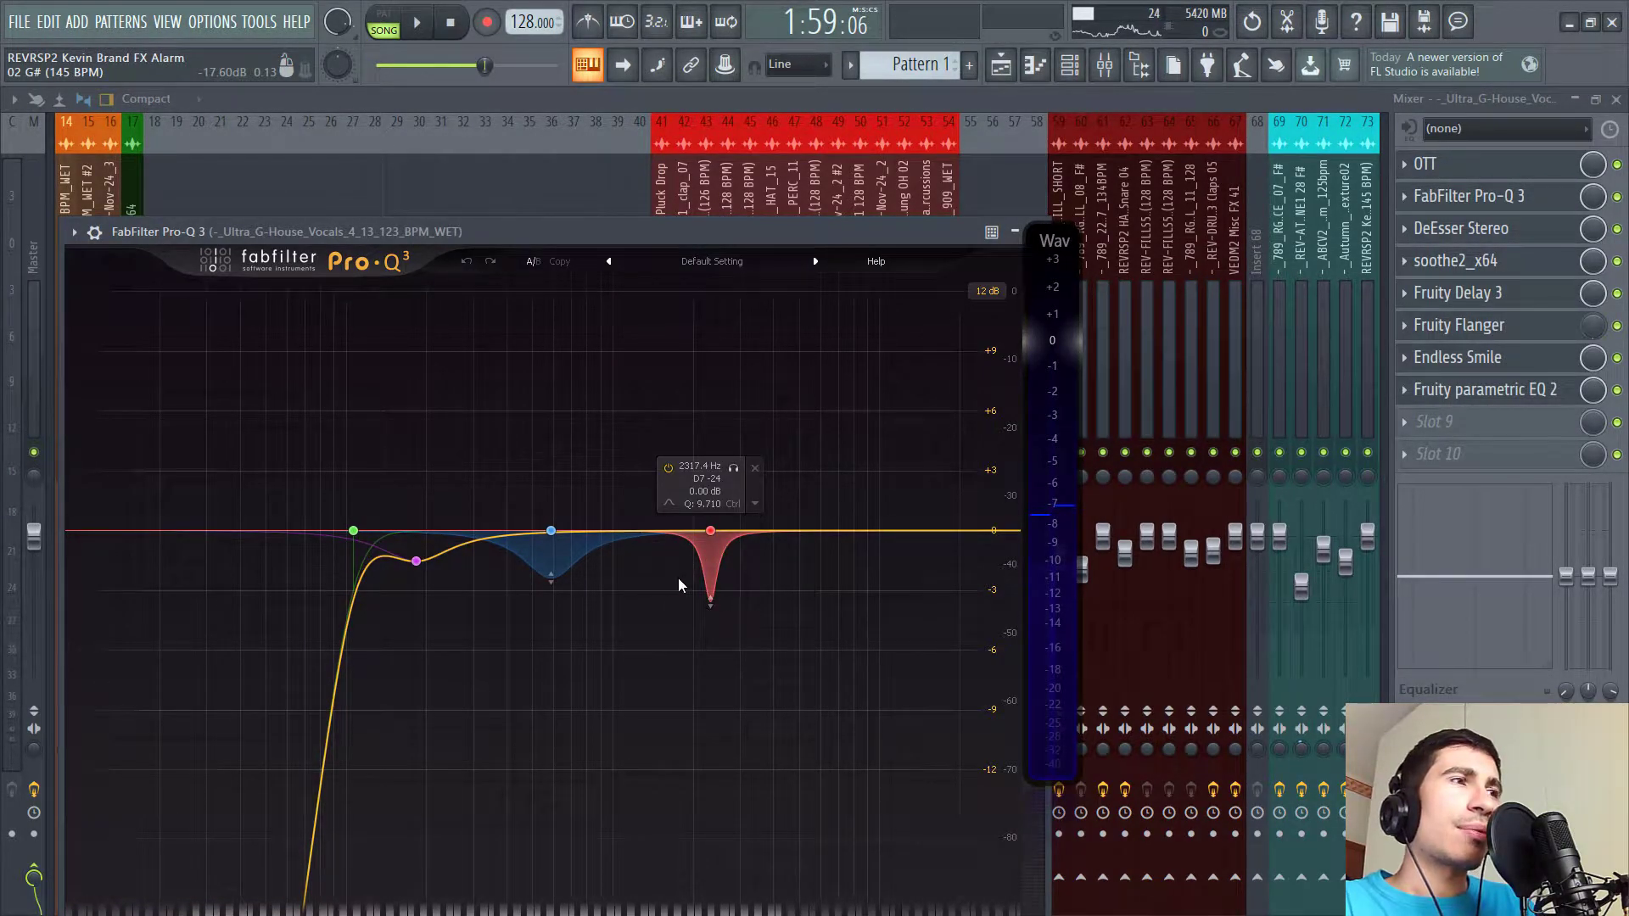
{"action": "left_click", "coordinate": [1493, 228]}
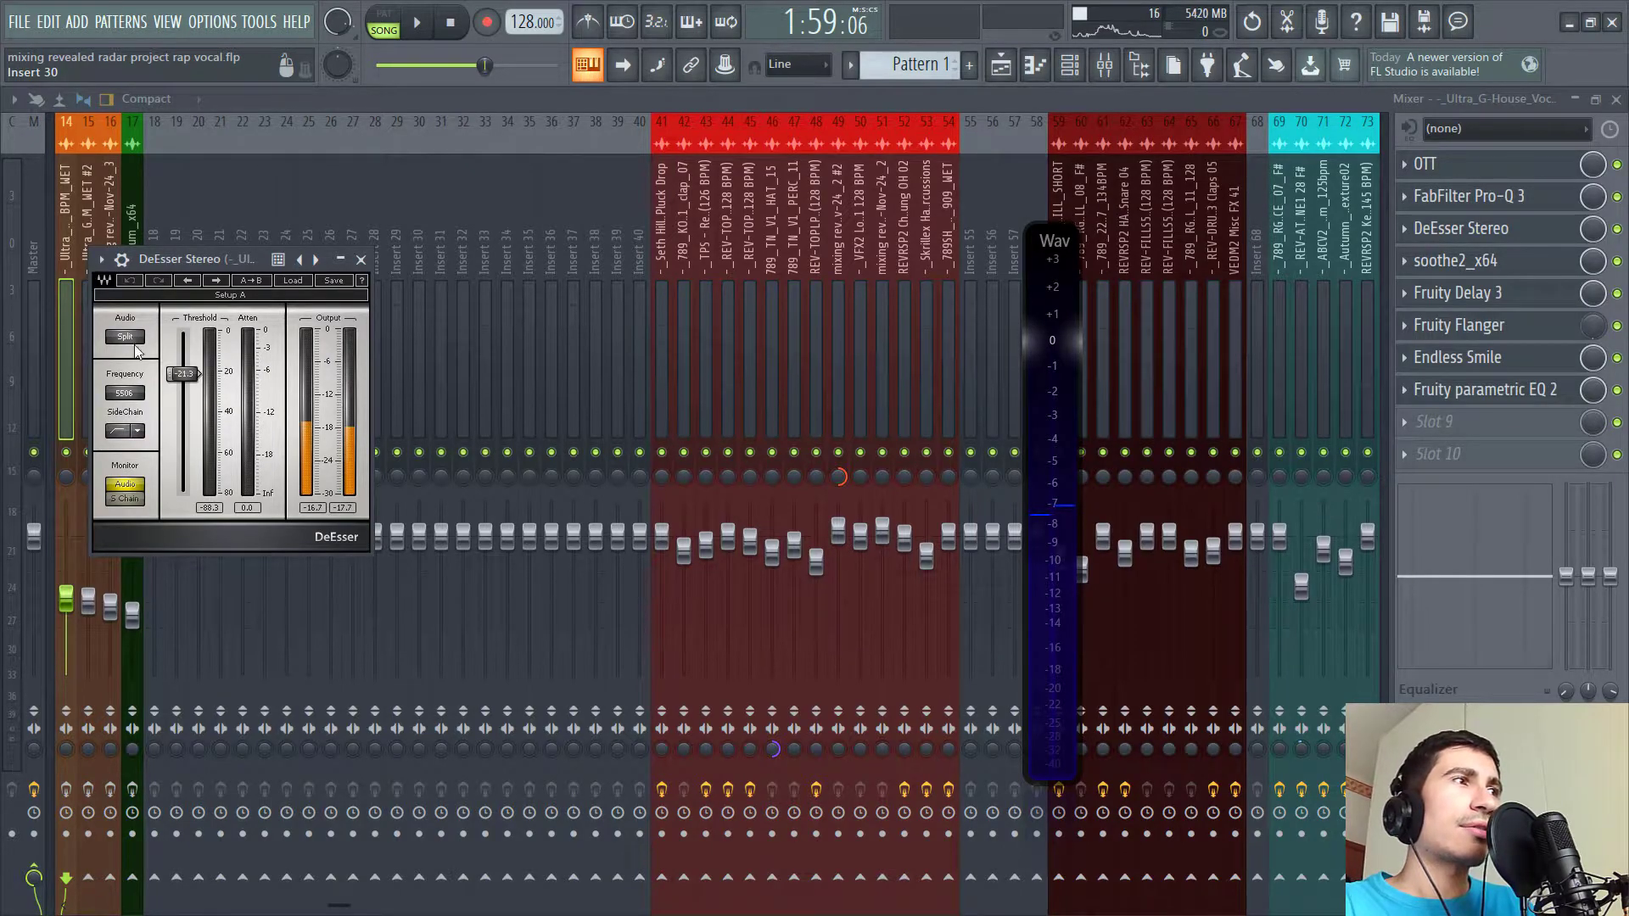
{"action": "left_click", "coordinate": [1455, 260]}
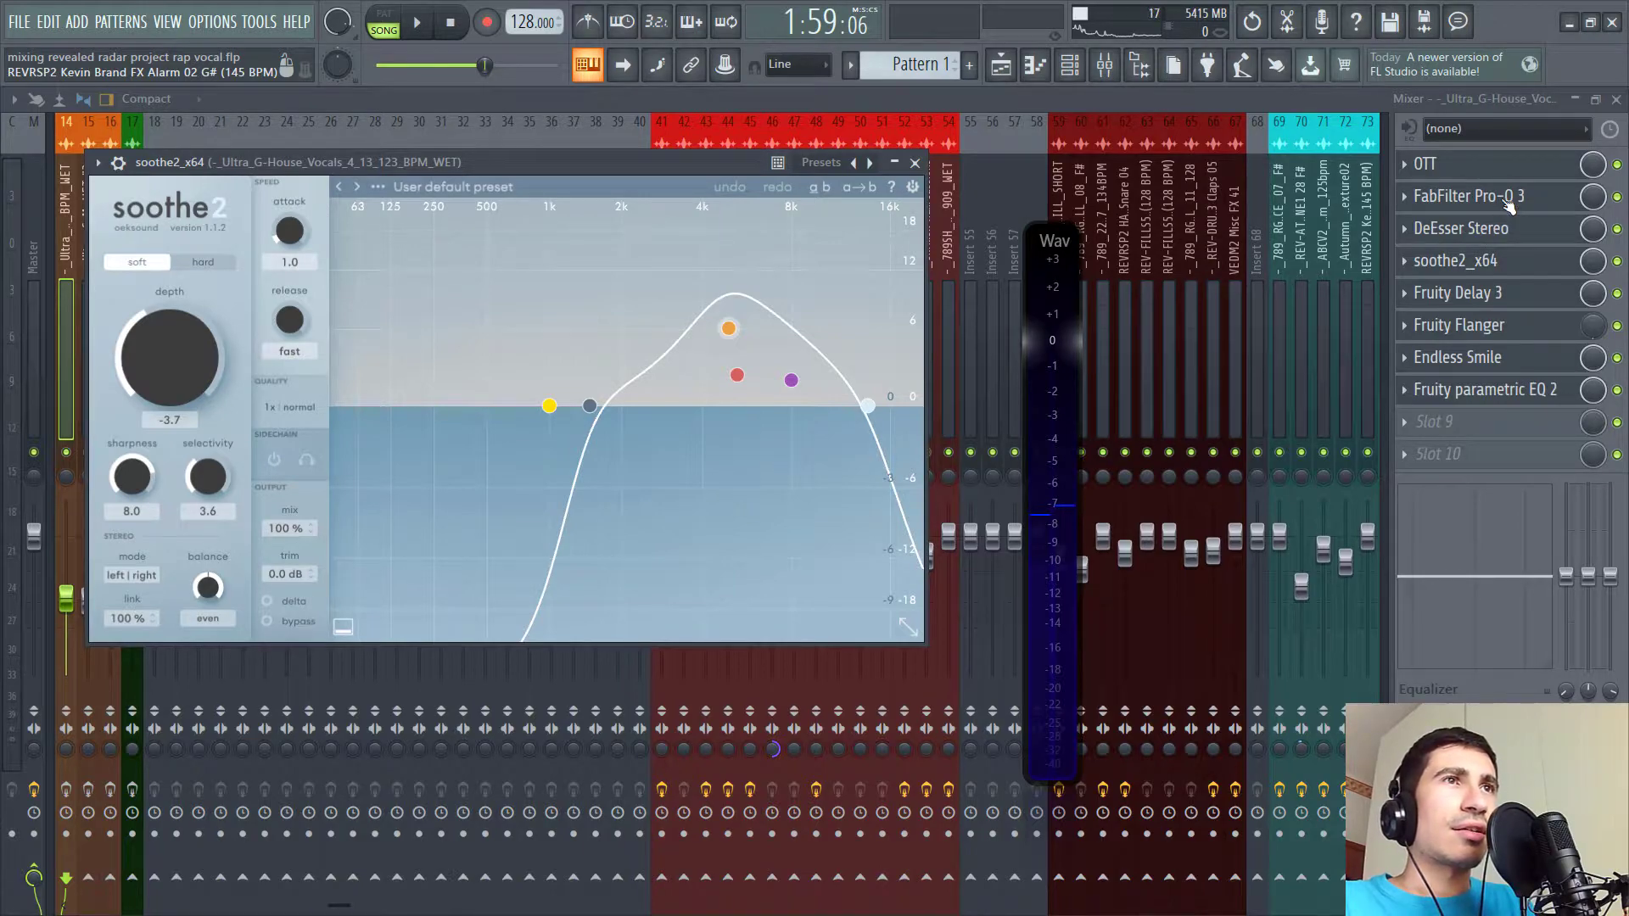
- Open the vocal insert's Fruity Delay 3, Fruity Flanger, Endless Smile and Fruity parametric EQ 2 plugins to inspect them
{"action": "left_click", "coordinate": [1501, 295]}
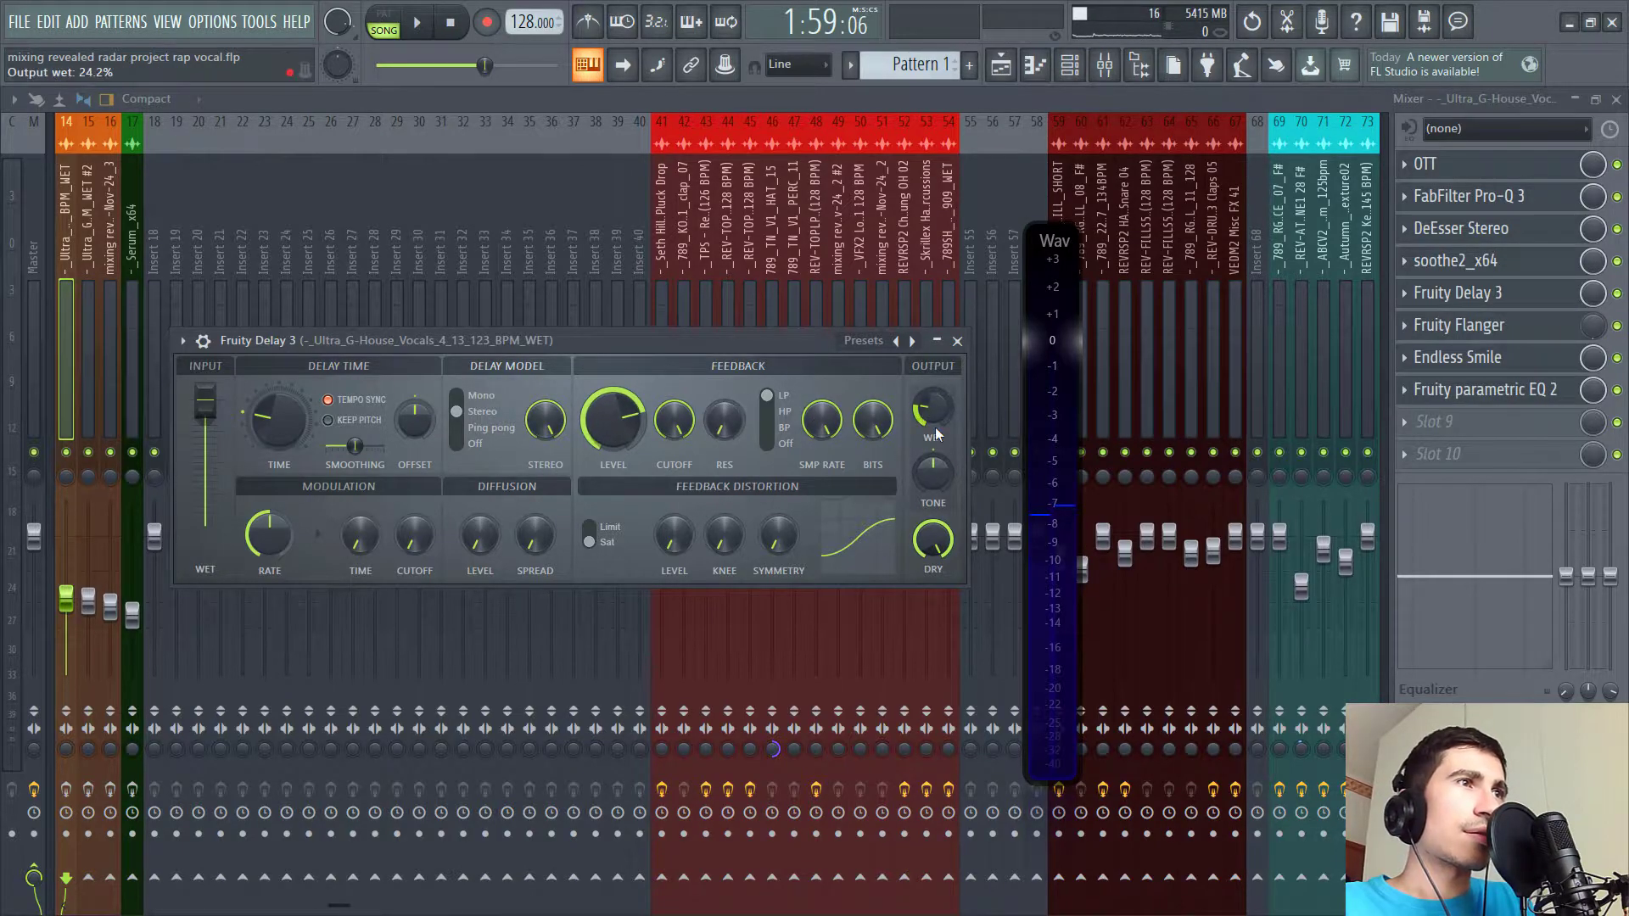
{"action": "left_click", "coordinate": [1475, 332]}
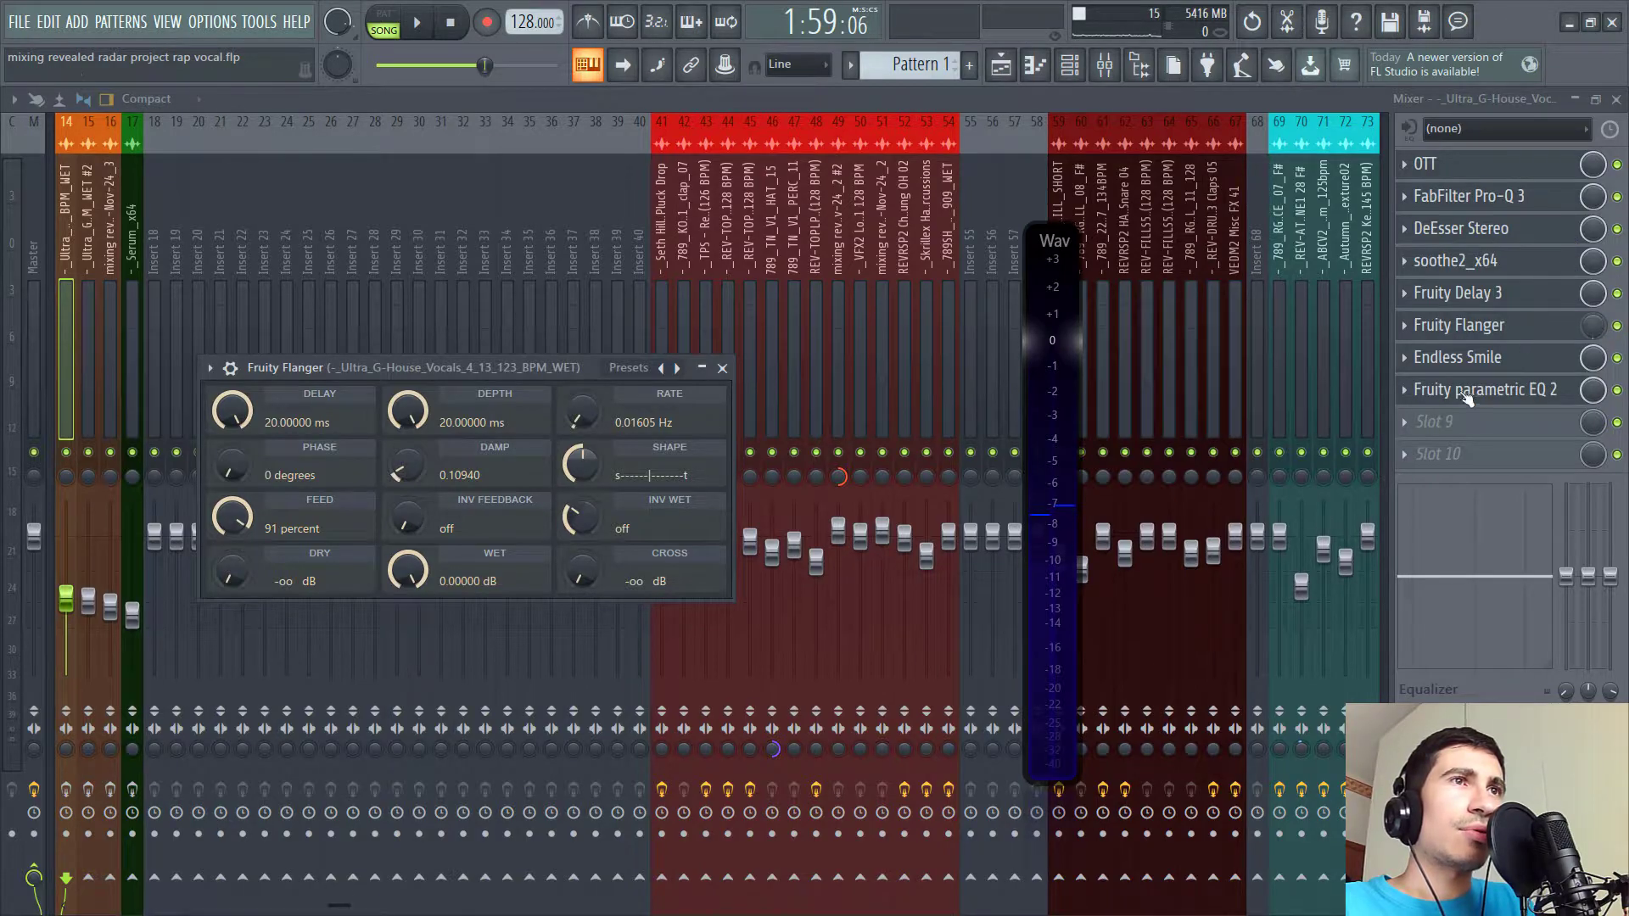
{"action": "left_click", "coordinate": [1483, 361]}
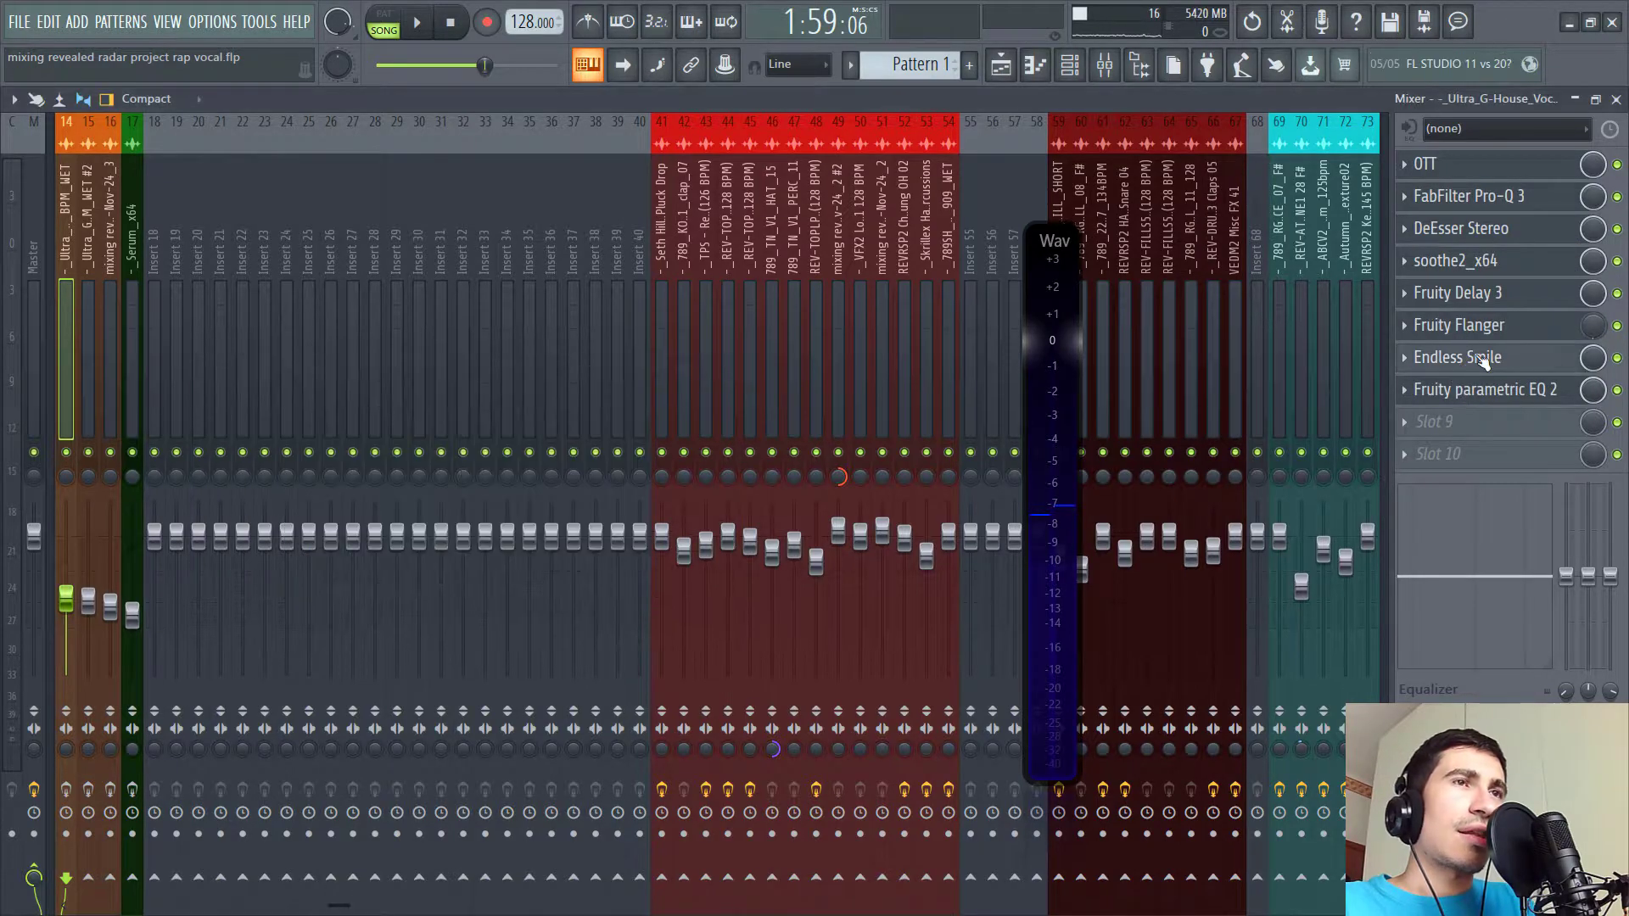
{"action": "left_click", "coordinate": [1506, 393]}
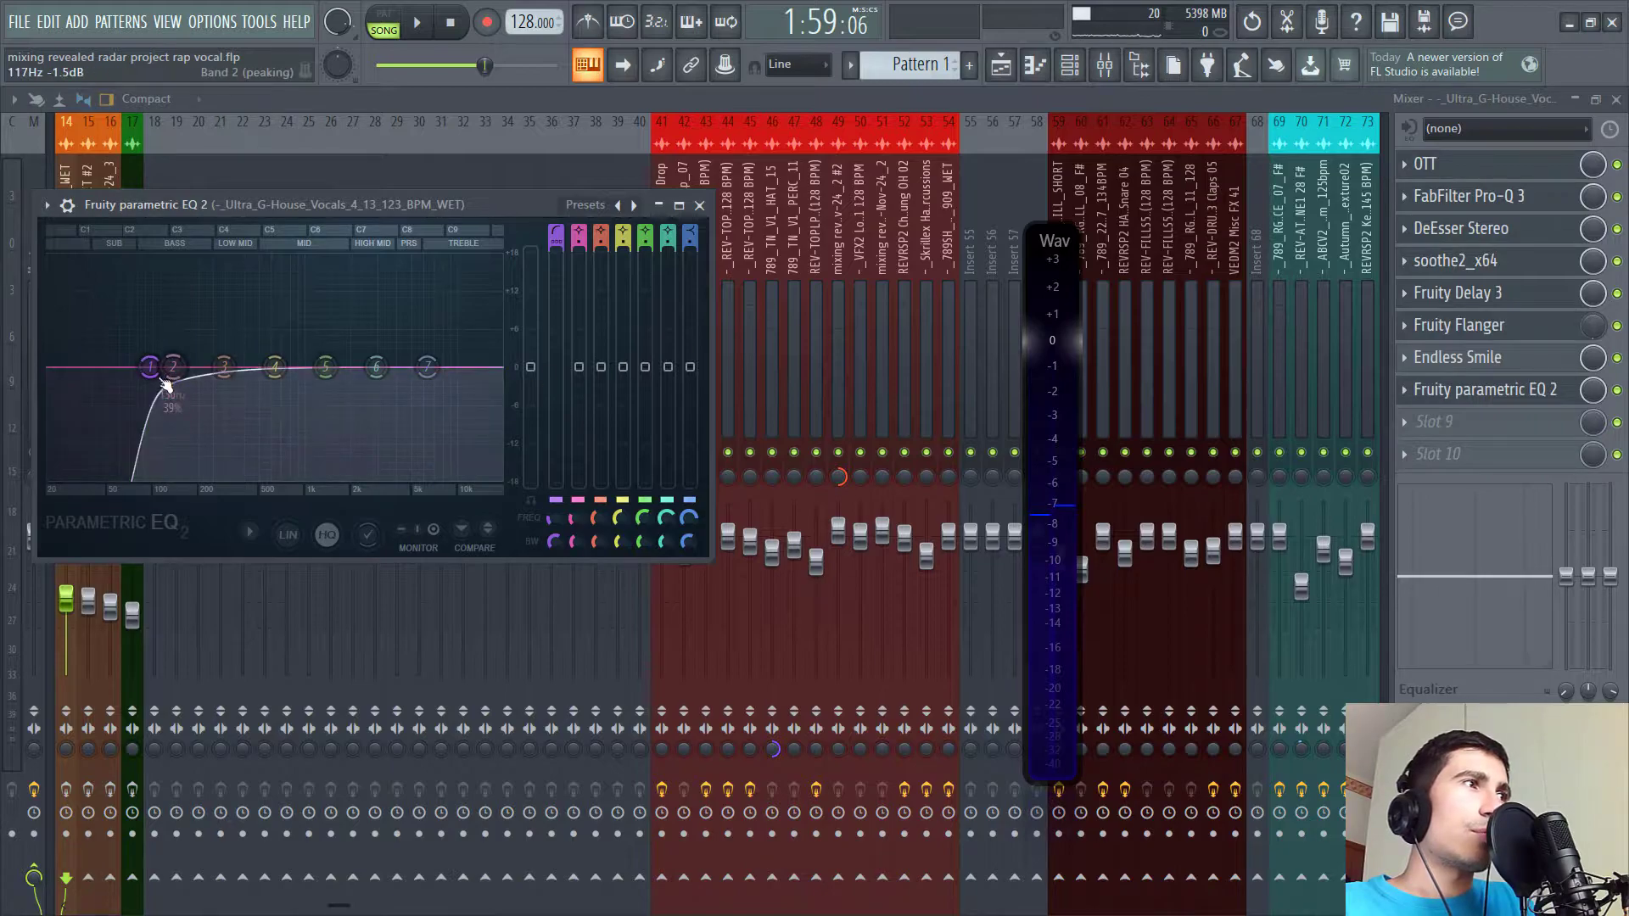
- Return to the playlist and play back the arrangement's opening section, then stop playback
{"action": "left_click", "coordinate": [955, 99]}
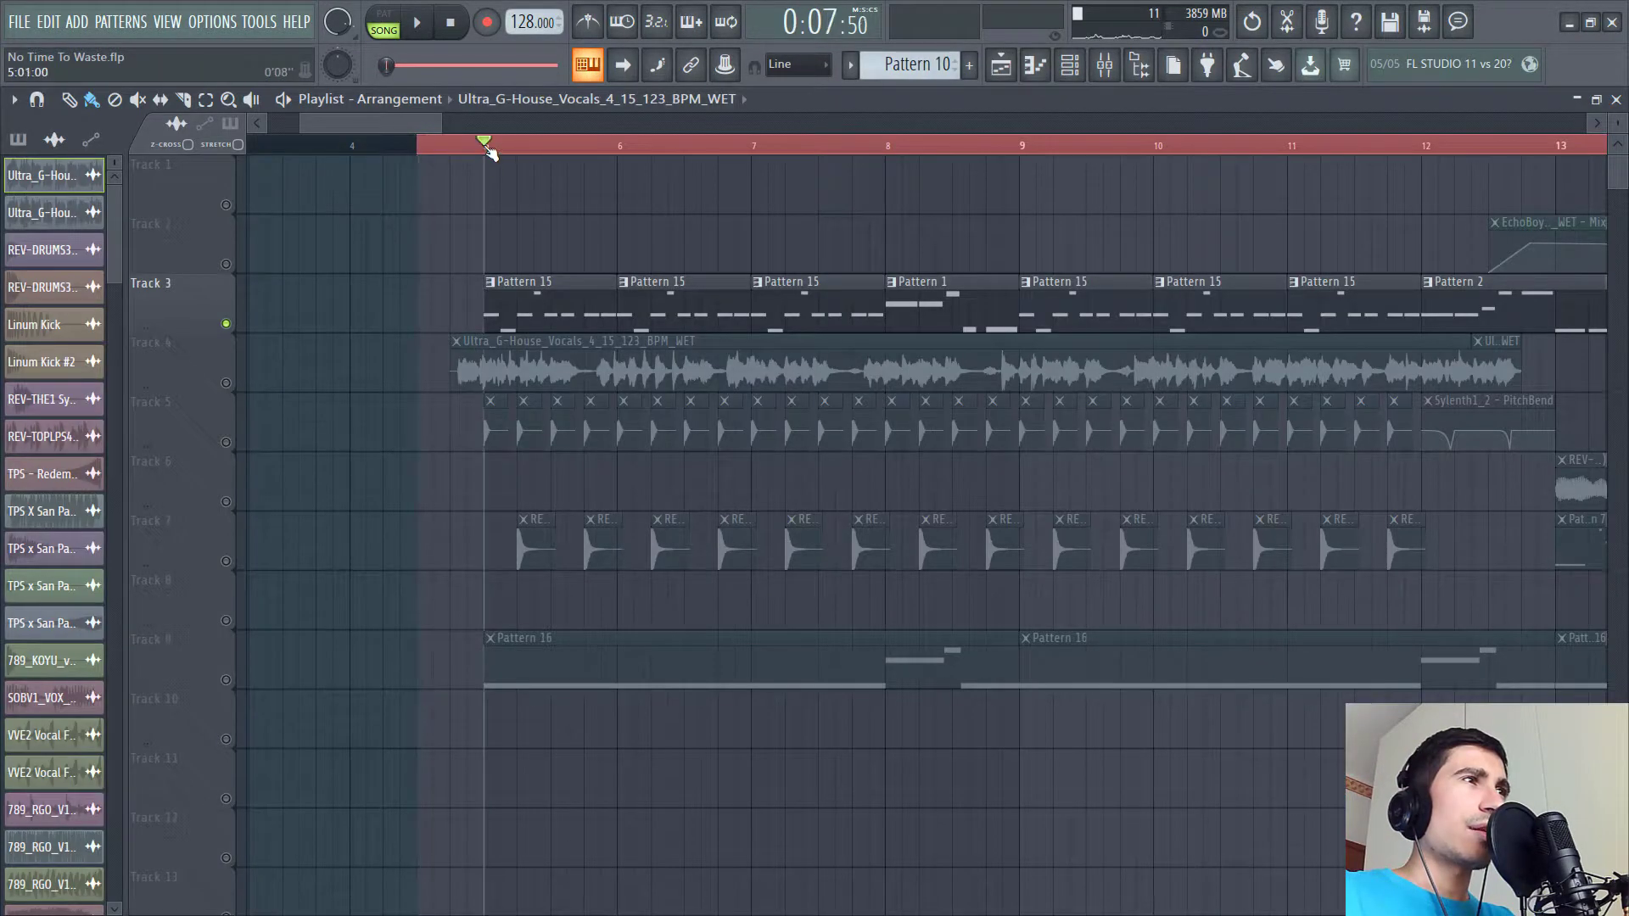
{"action": "key", "text": "space"}
{"action": "scroll", "coordinate": [808, 229], "scroll_direction": "left", "scroll_amount": 1}
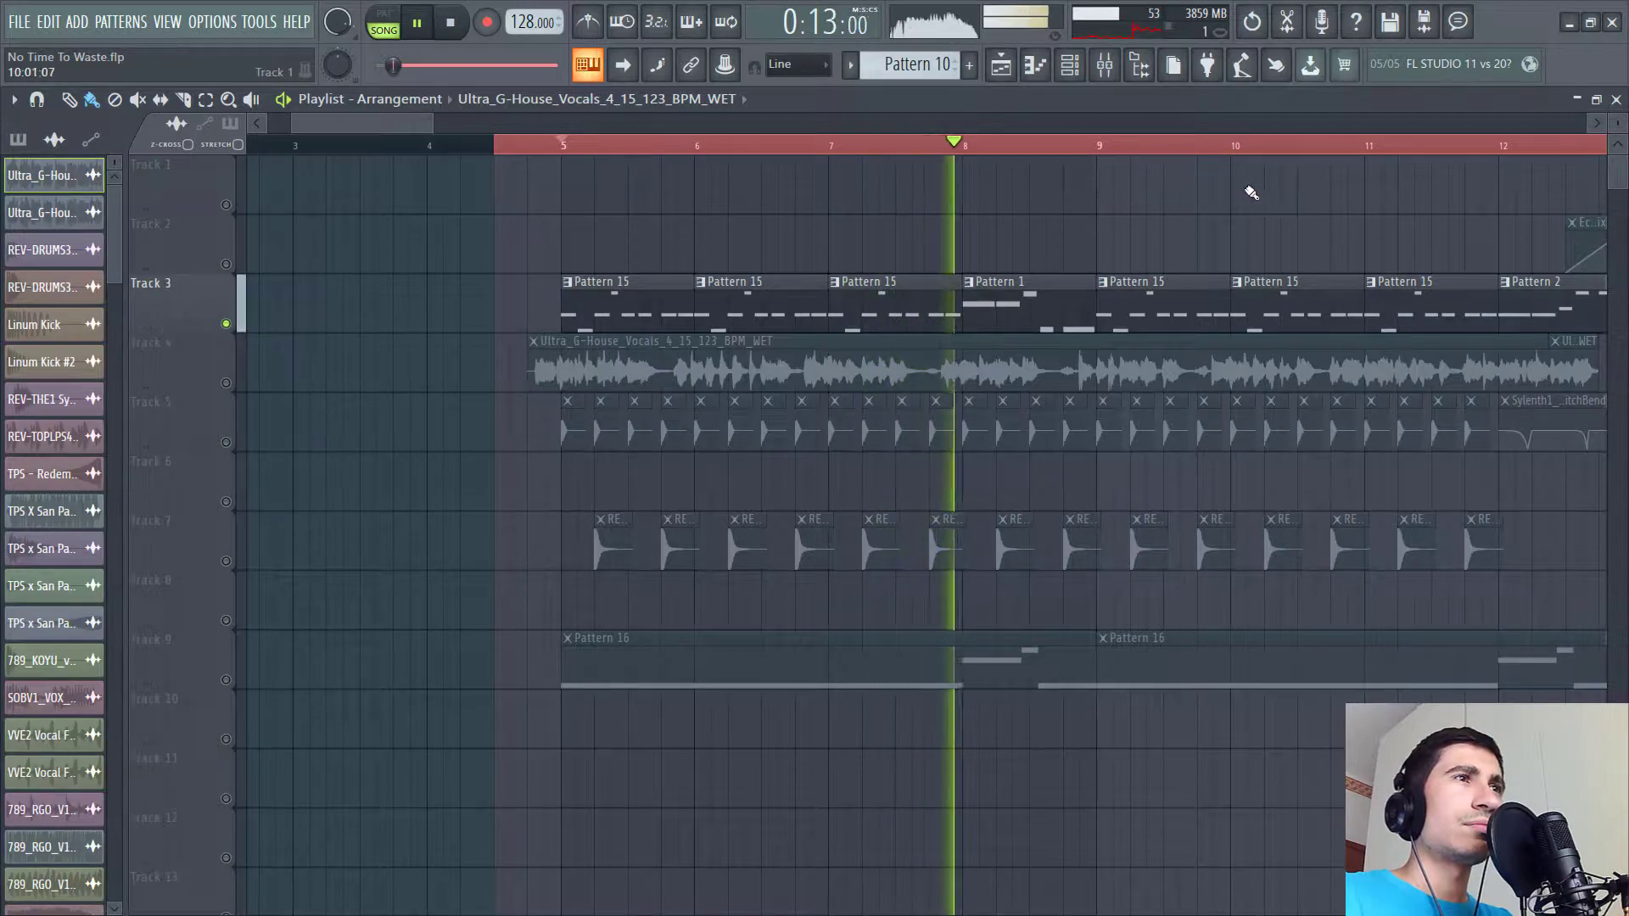
{"action": "key", "text": "space"}
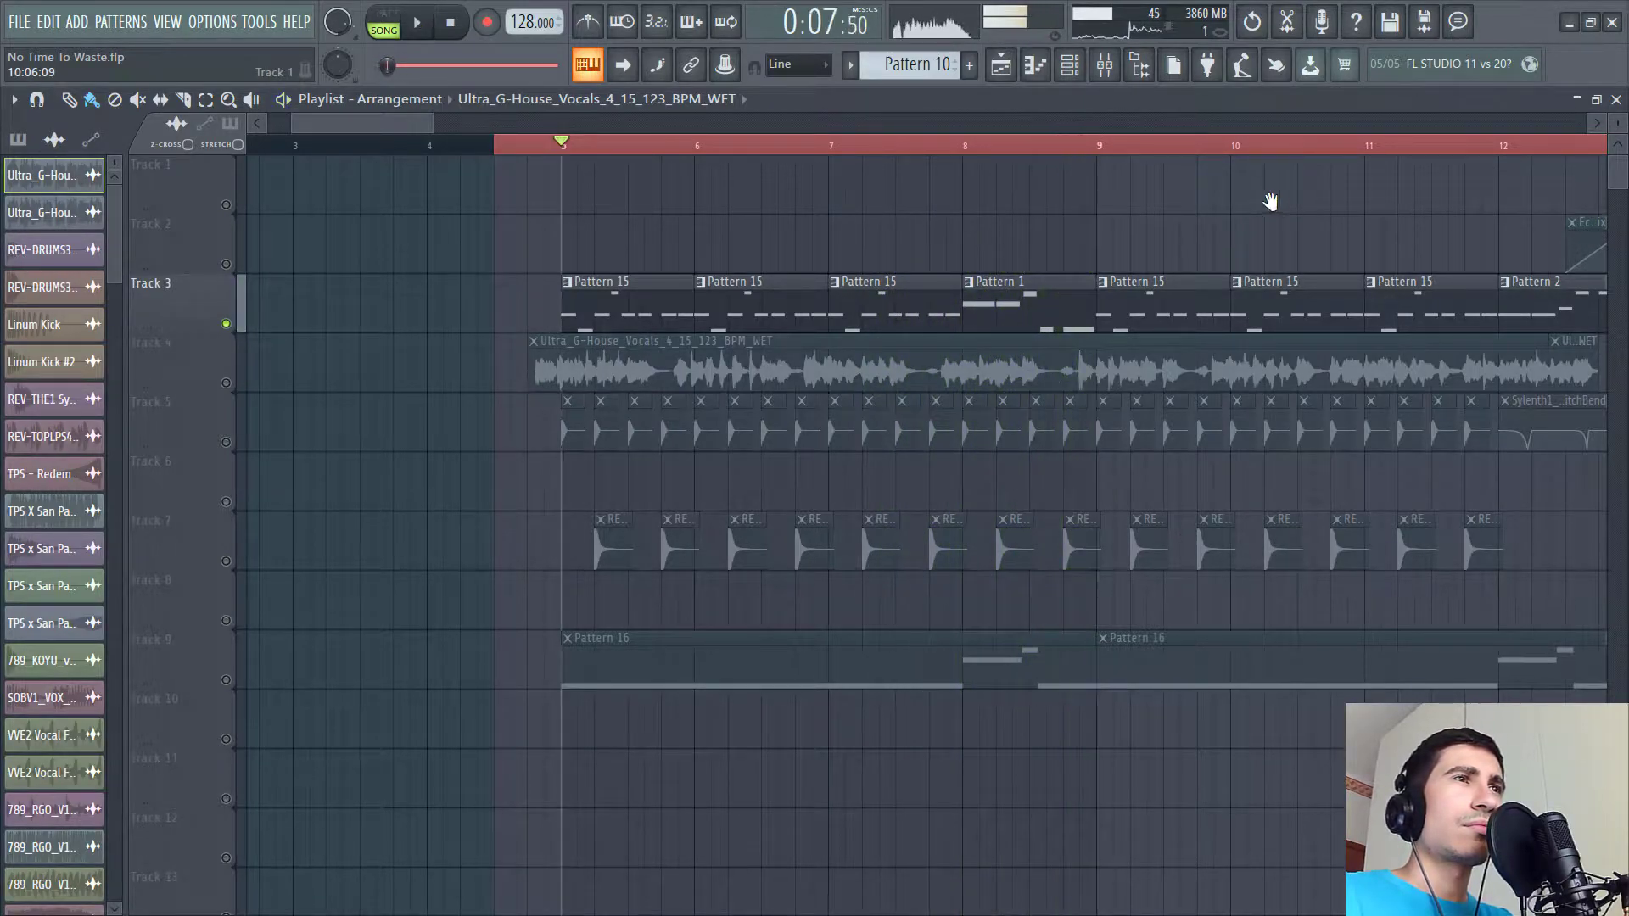
- Pan along the playlist and open Pattern 15 in the channel rack
{"action": "left_click_drag", "start_coordinate": [1270, 201], "coordinate": [1210, 194]}
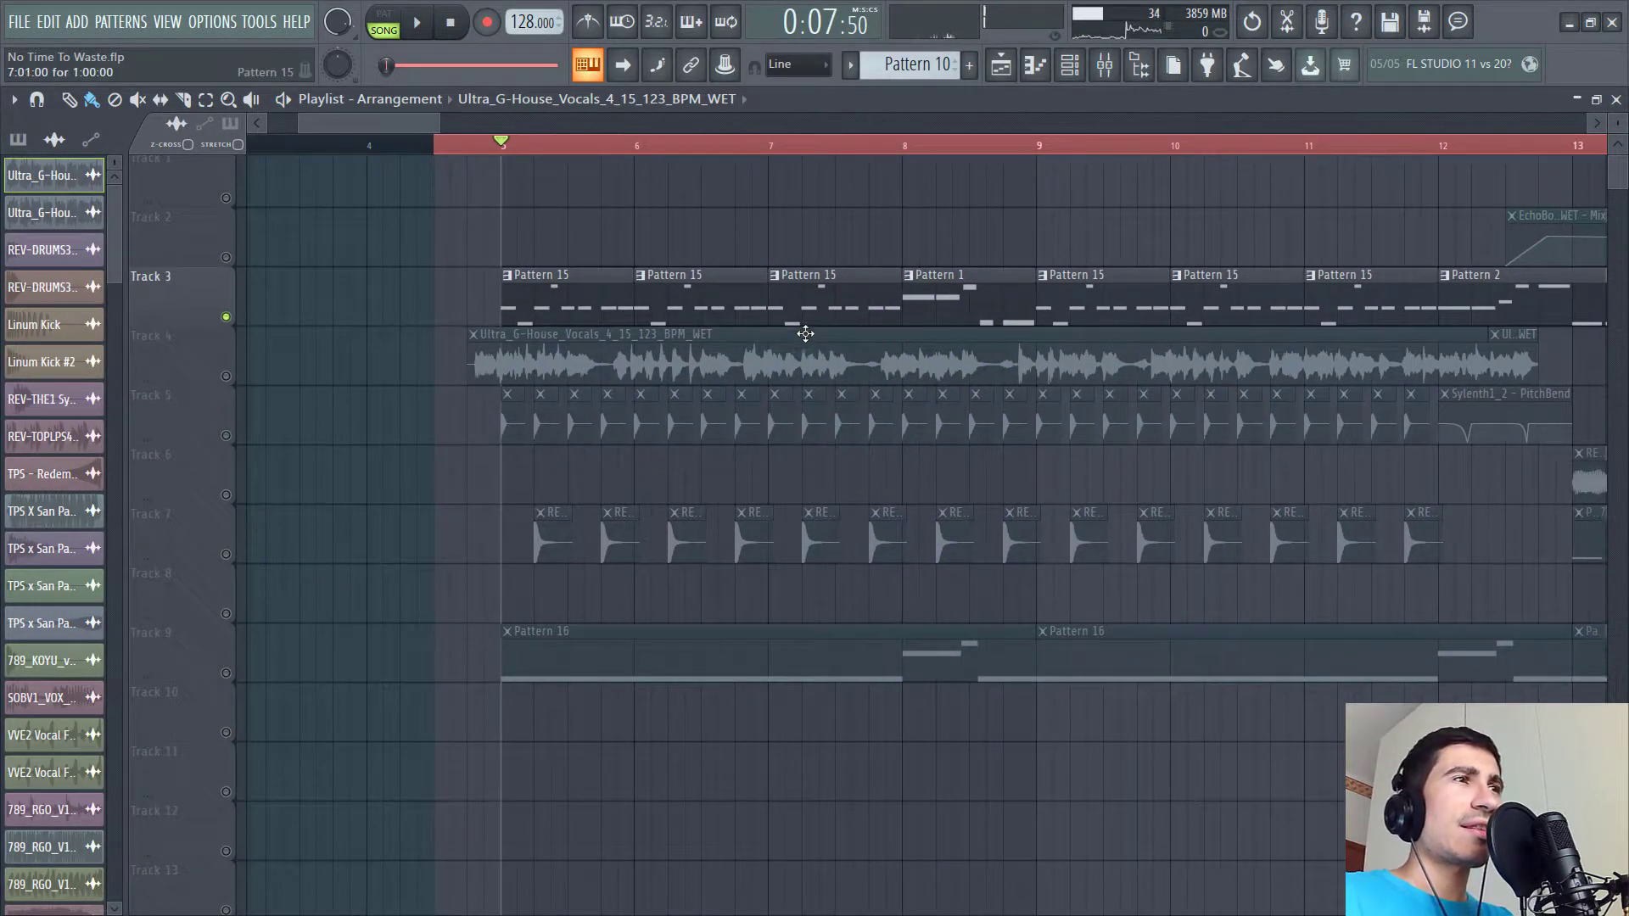
{"action": "left_click_drag", "start_coordinate": [705, 278], "coordinate": [665, 285]}
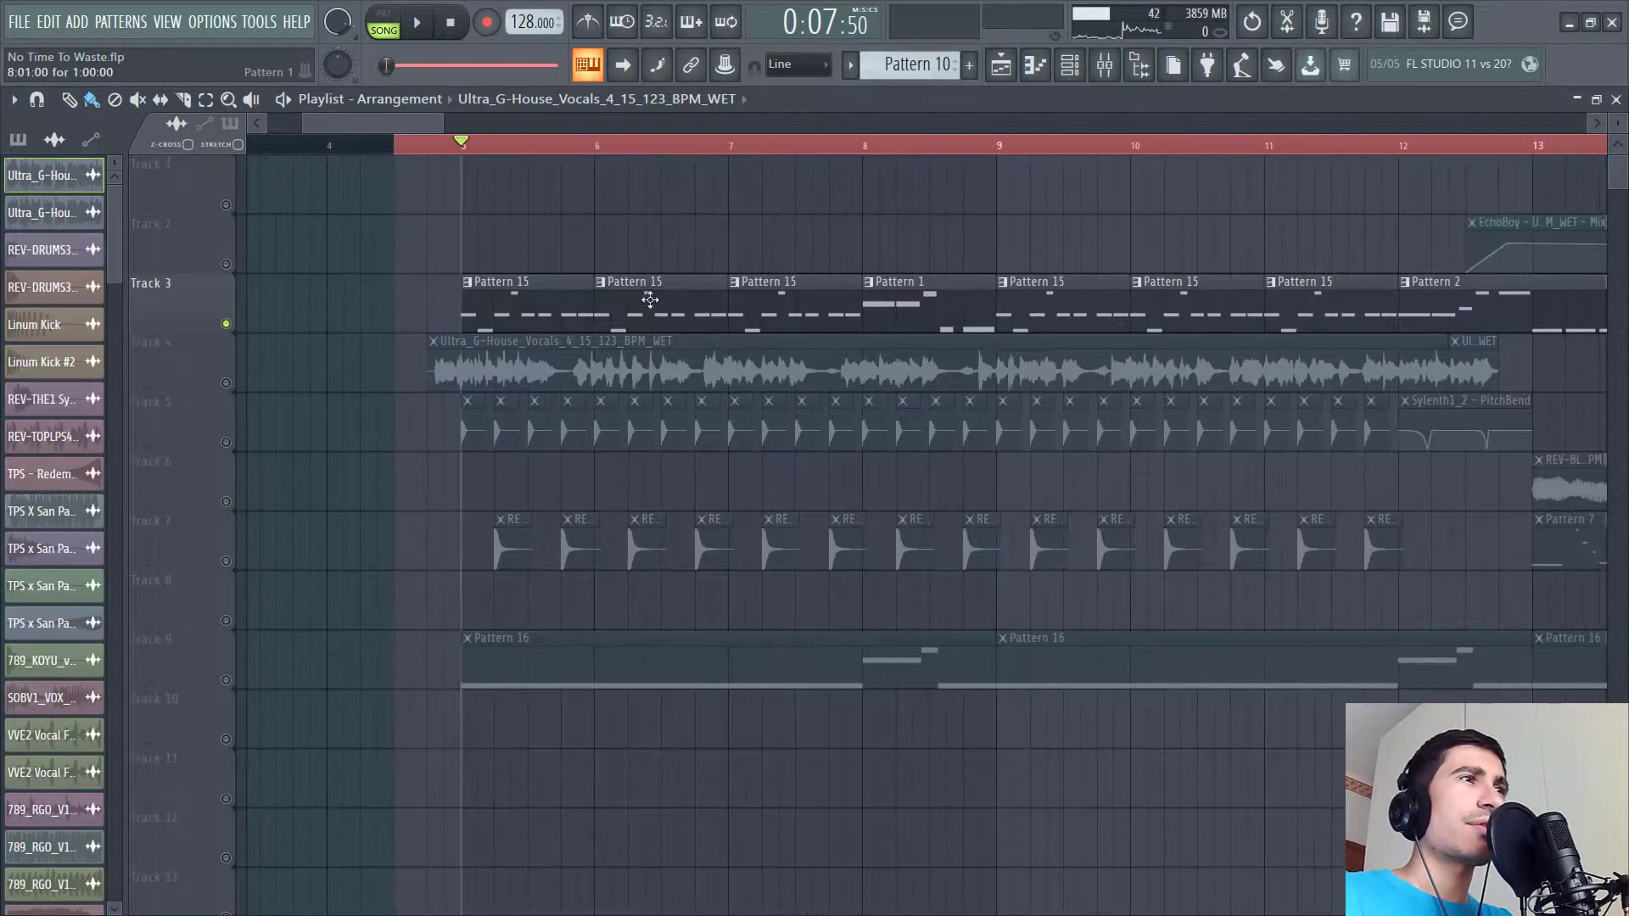
{"action": "double_click", "coordinate": [484, 293]}
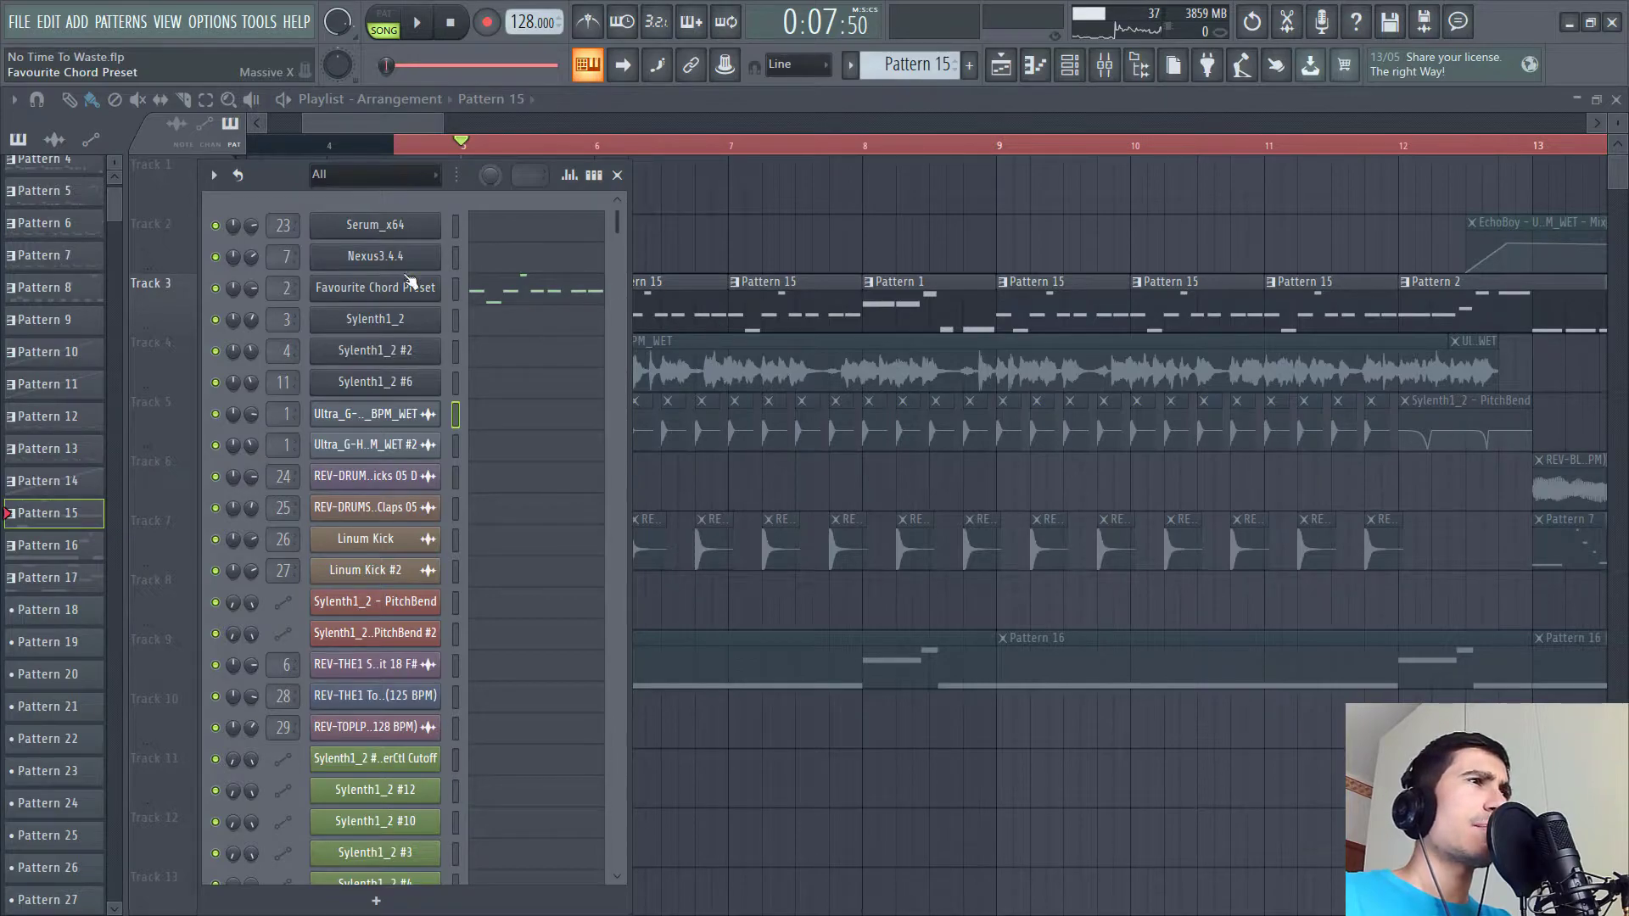
- Open the Favourite Chord Preset channel's Massive X plugin and reposition its window for viewing
{"action": "left_click", "coordinate": [540, 291]}
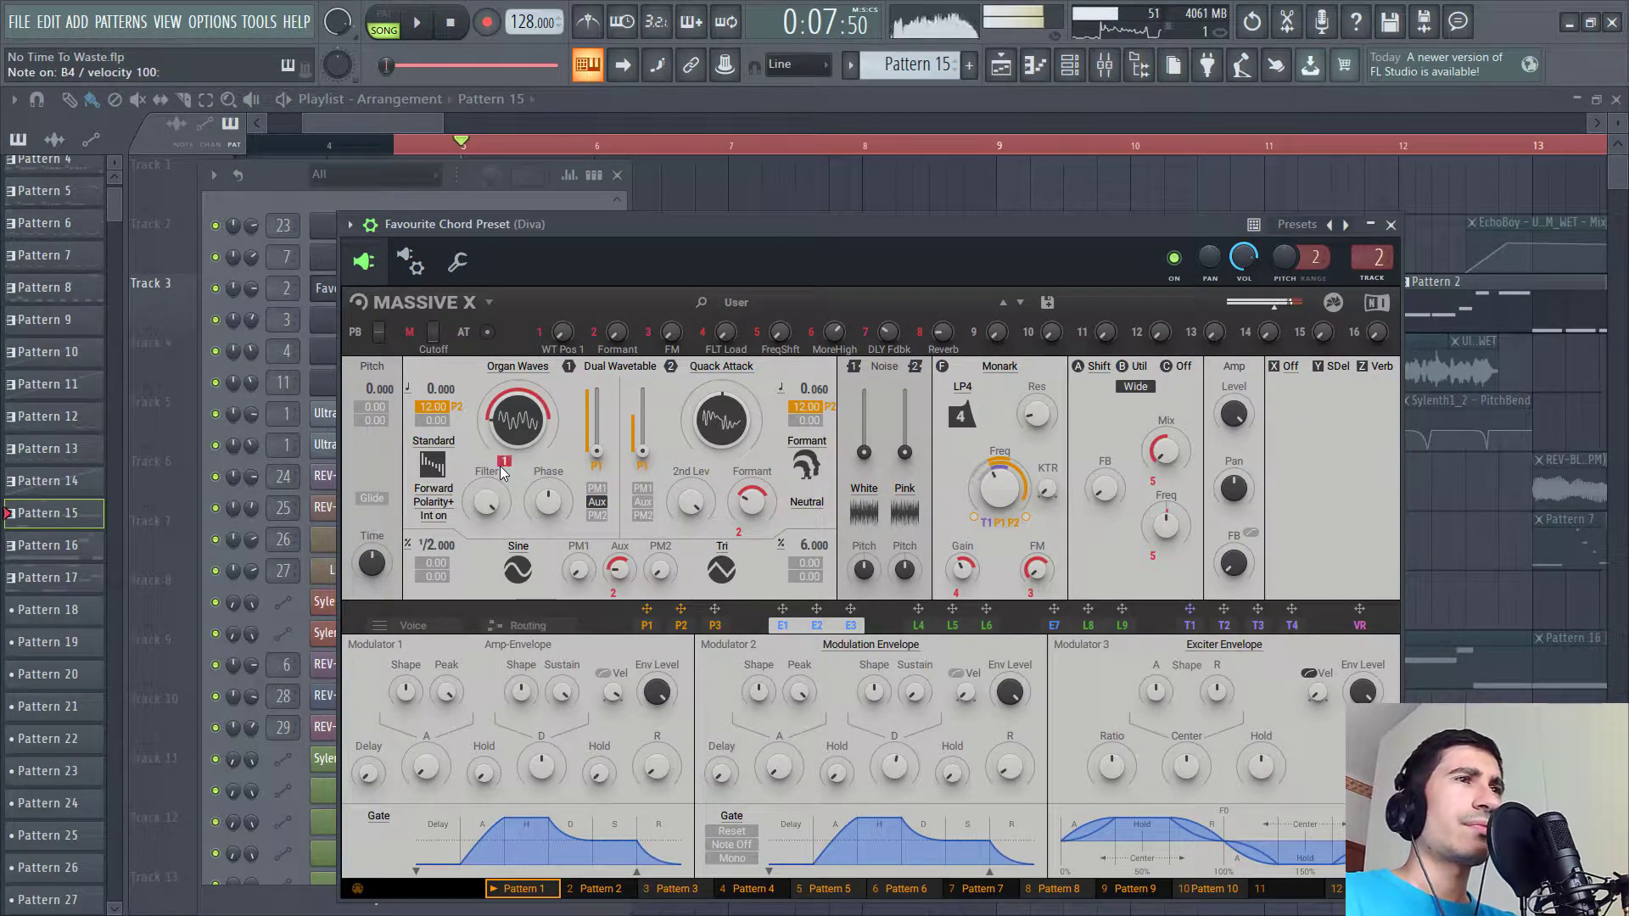
{"action": "left_click_drag", "start_coordinate": [614, 226], "coordinate": [655, 131]}
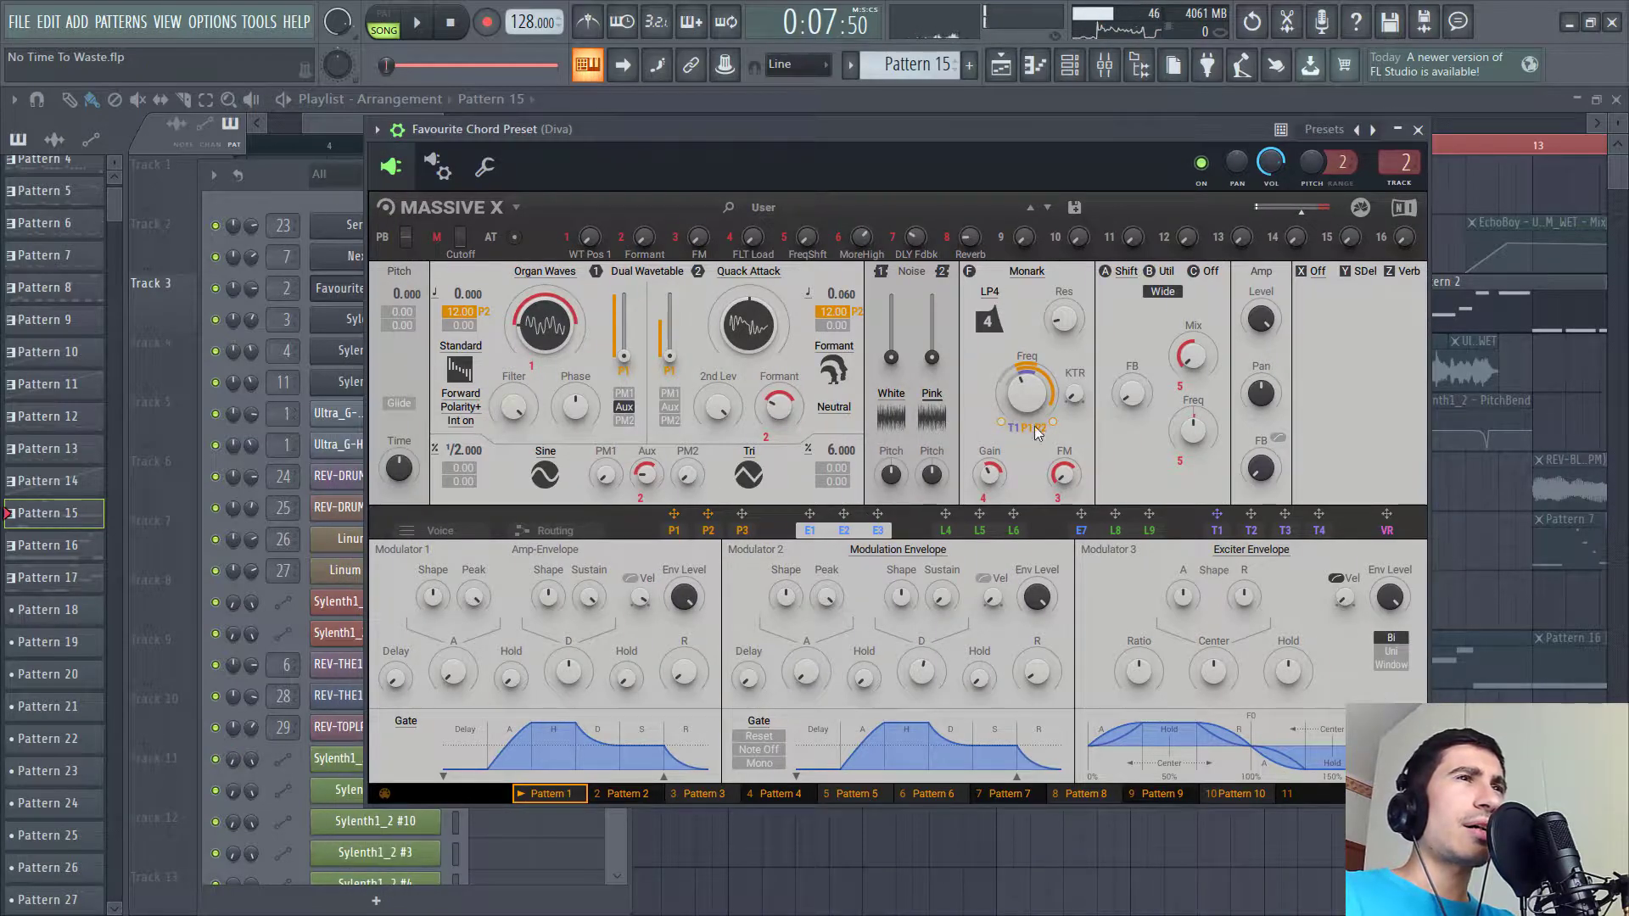
{"action": "left_click_drag", "start_coordinate": [808, 136], "coordinate": [873, 150]}
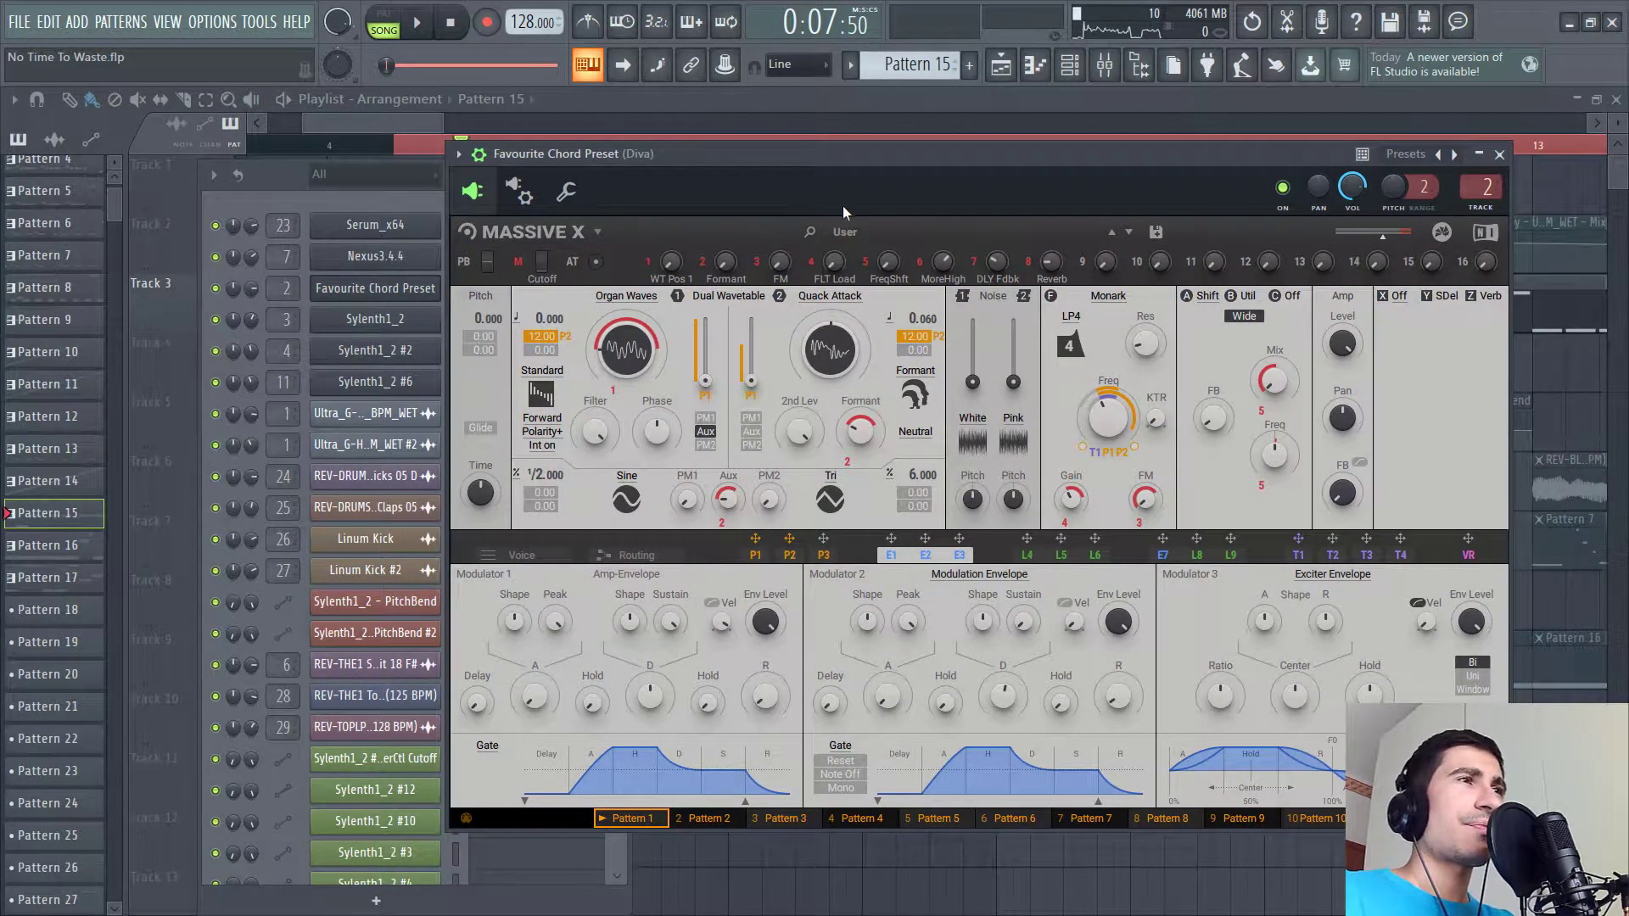
{"action": "mouse_move", "coordinate": [787, 155]}
{"action": "left_mouse_down"}
{"action": "mouse_move", "coordinate": [888, 249]}
{"action": "mouse_move", "coordinate": [812, 164]}
{"action": "left_mouse_up"}
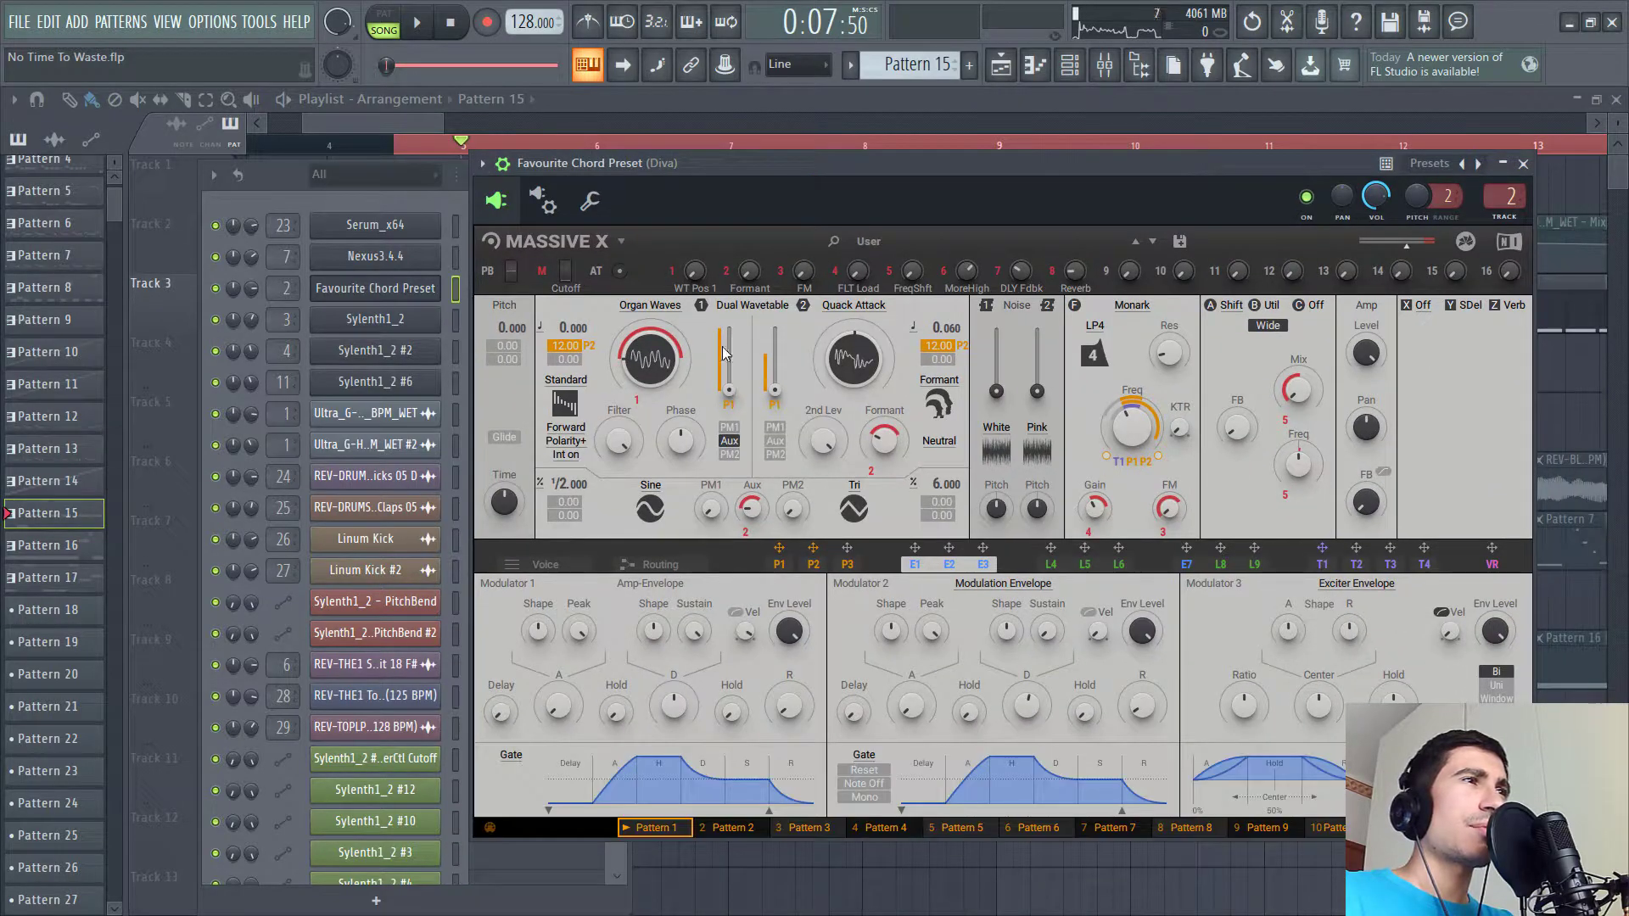
- Open the mixer and view the first OTT on the Diva insert, then close it
{"action": "key", "text": "F9"}
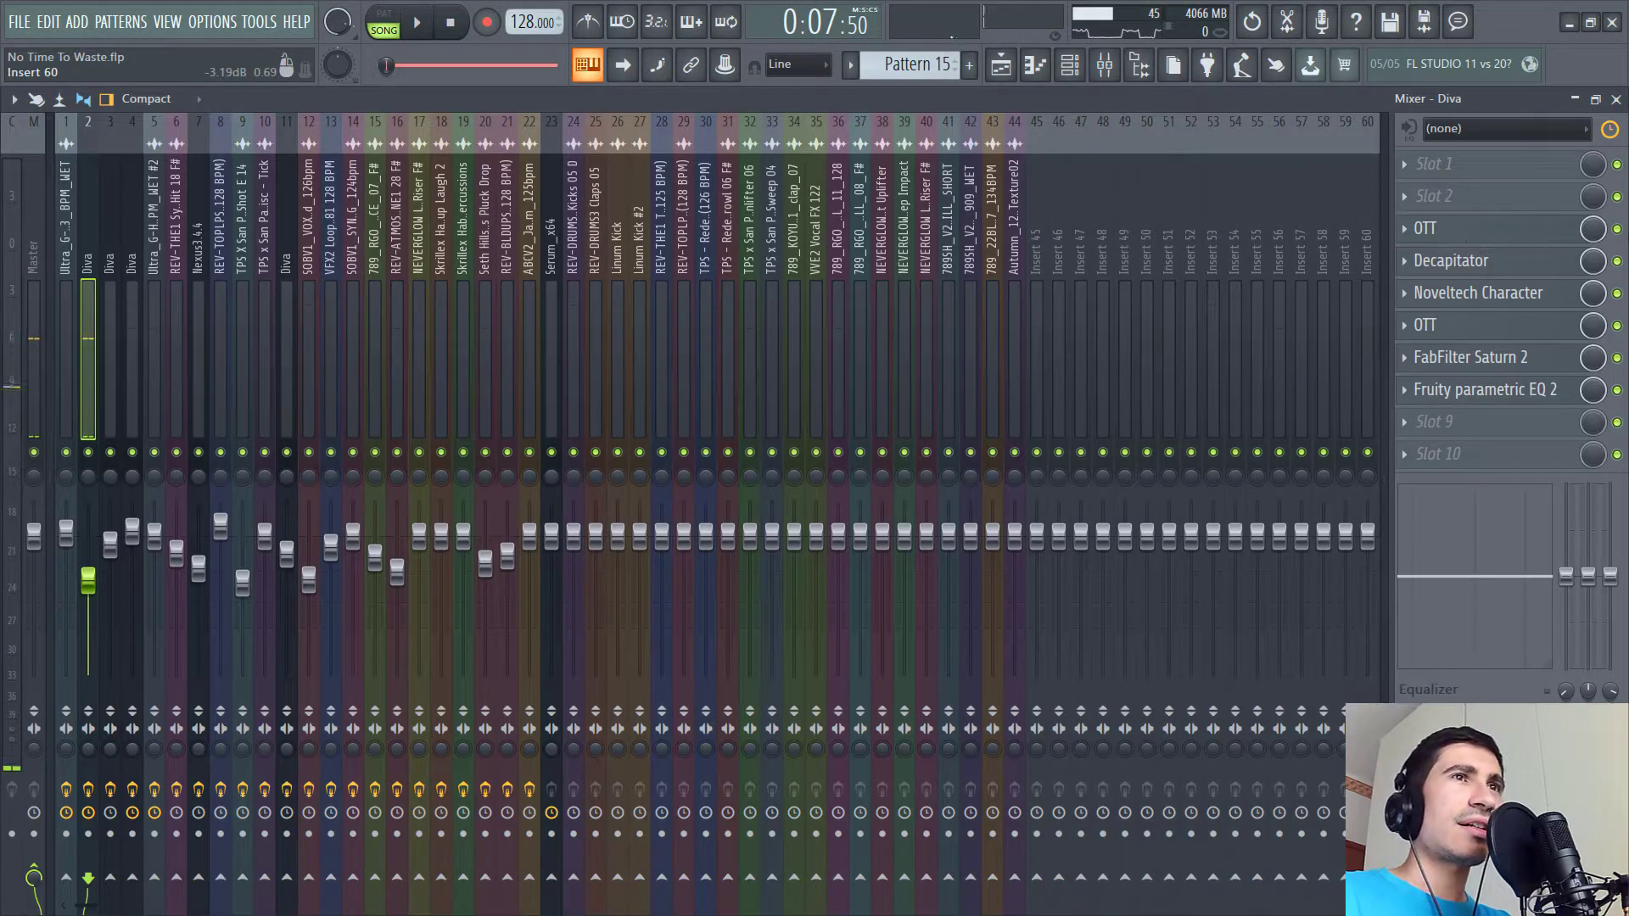
{"action": "left_click", "coordinate": [1465, 232]}
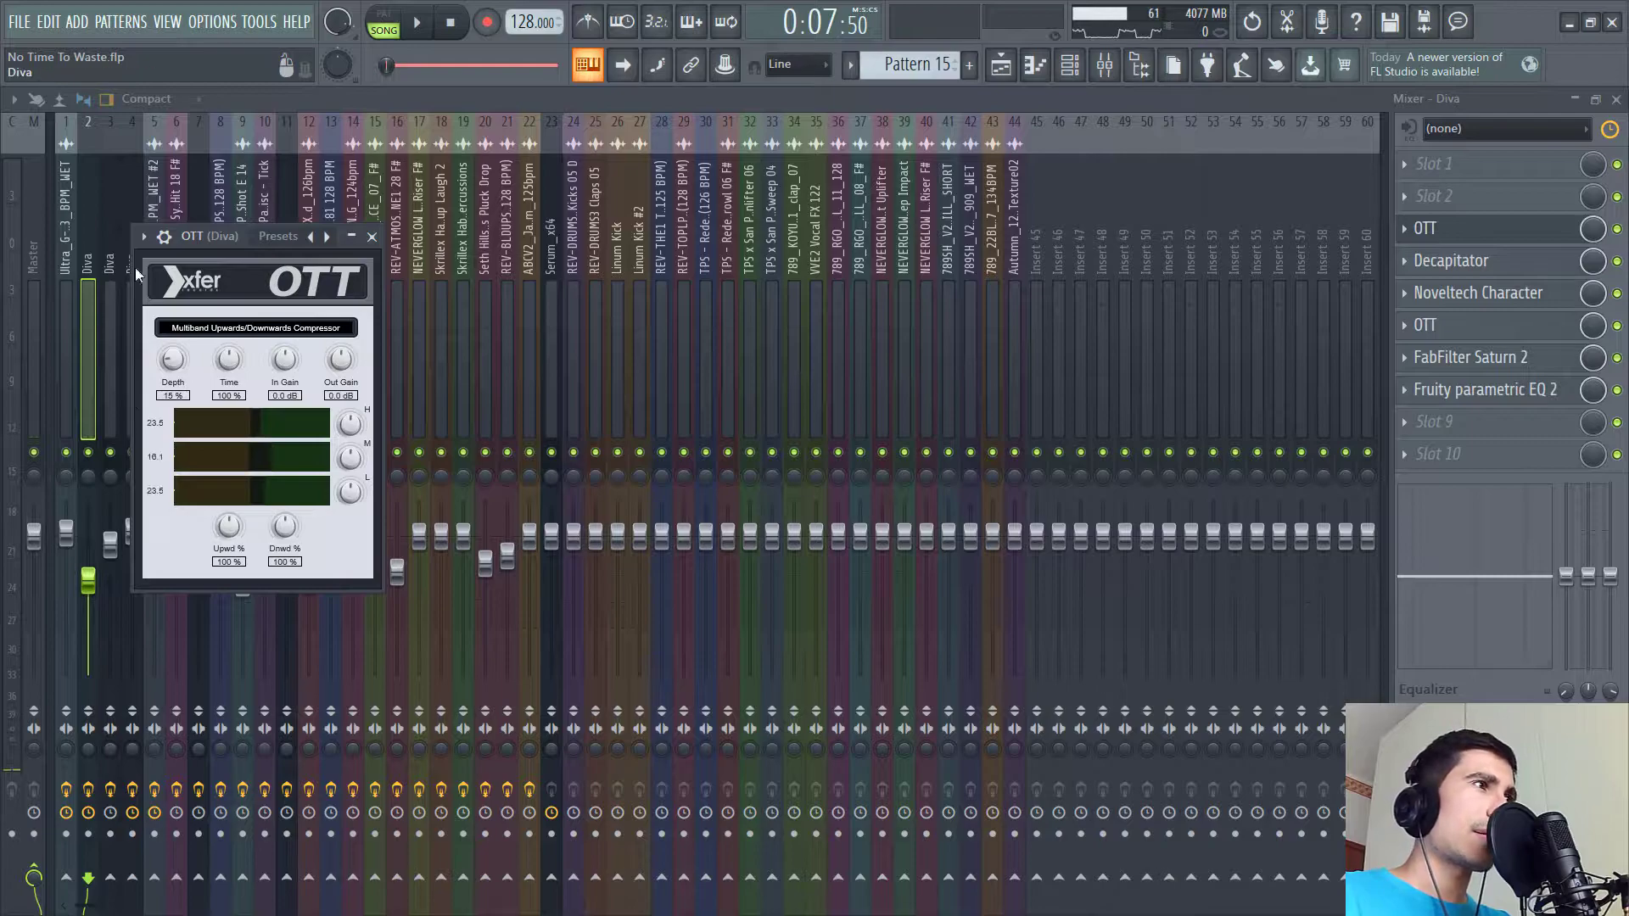
{"action": "key", "text": "Escape"}
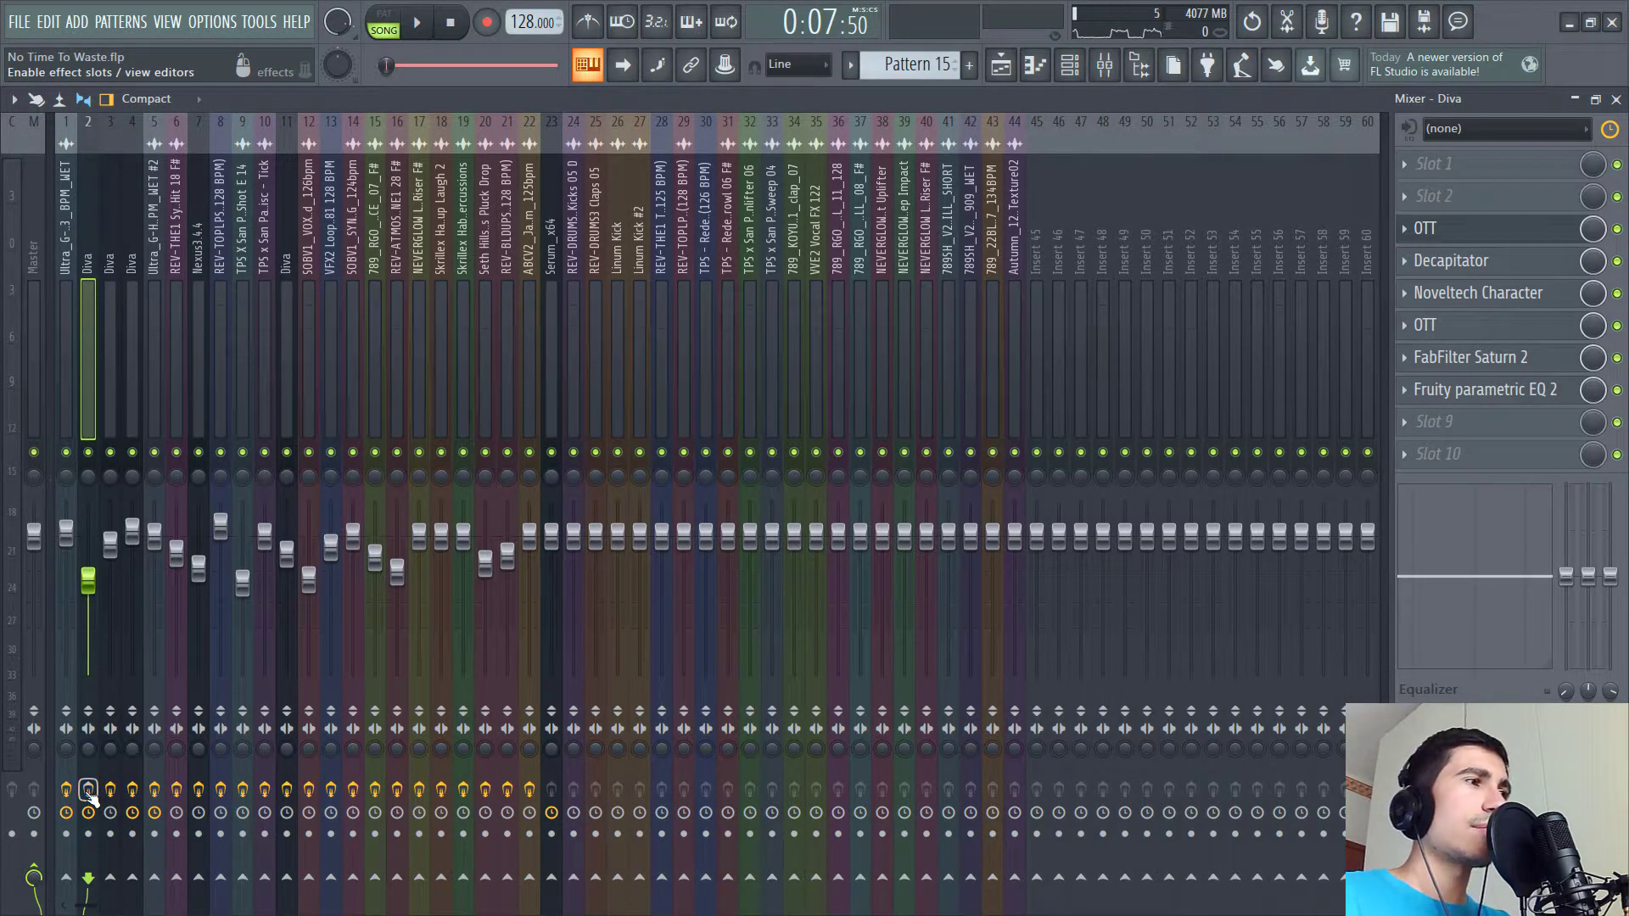
- Play the chord, then open the Diva insert's OTT, Decapitator and Noveltech Character plugins to inspect them
{"action": "key", "text": "space"}
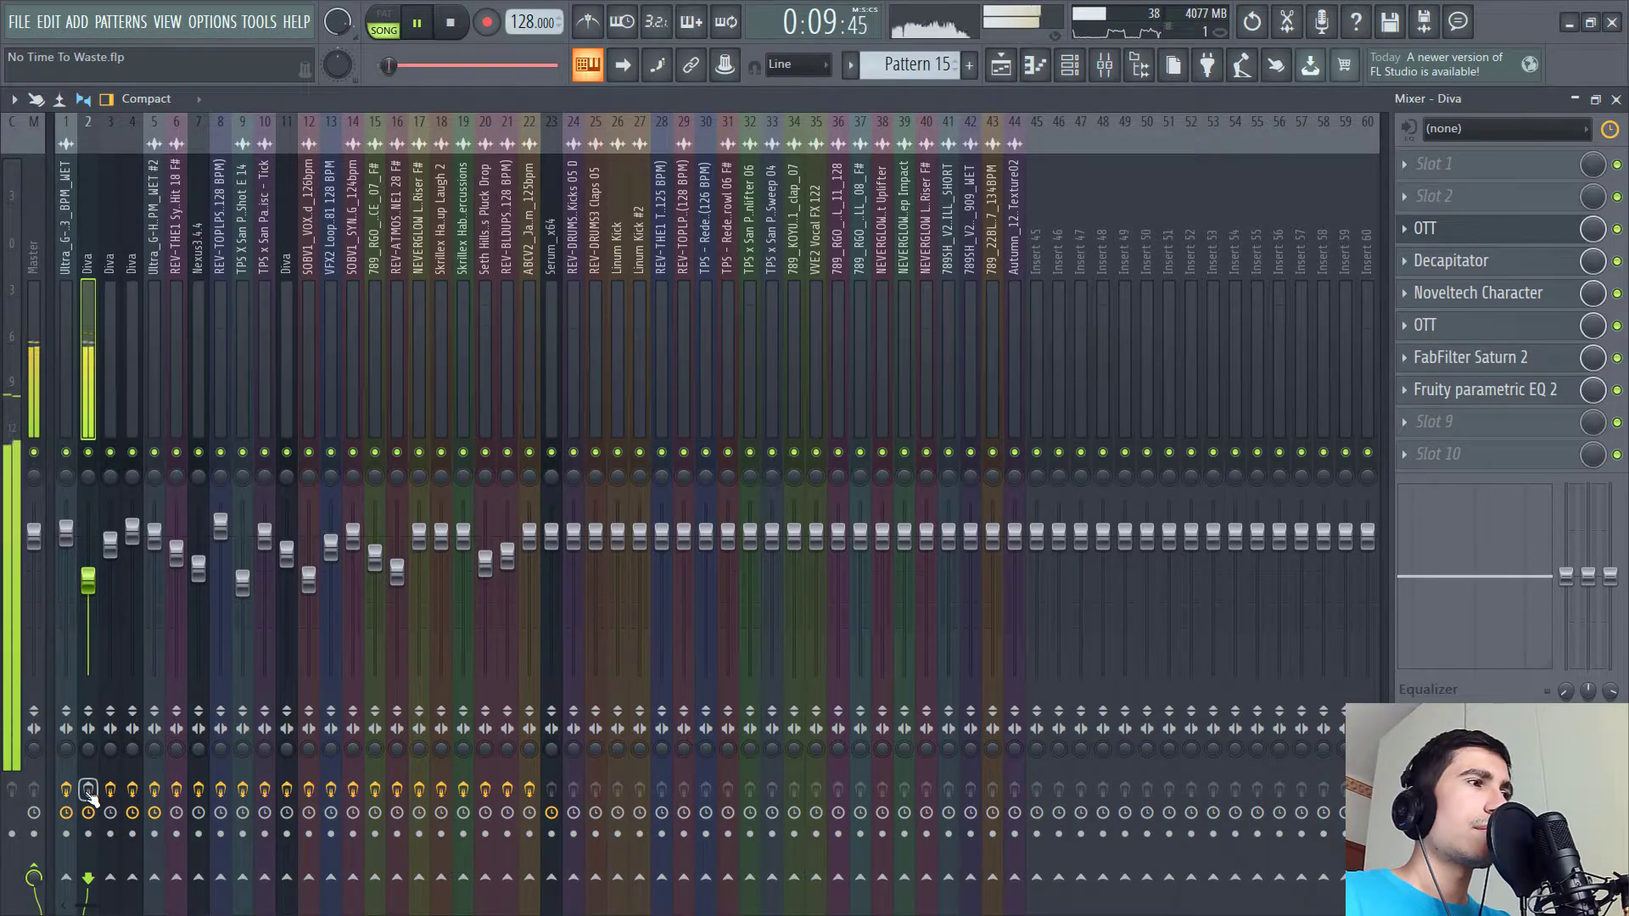
{"action": "key", "text": "space"}
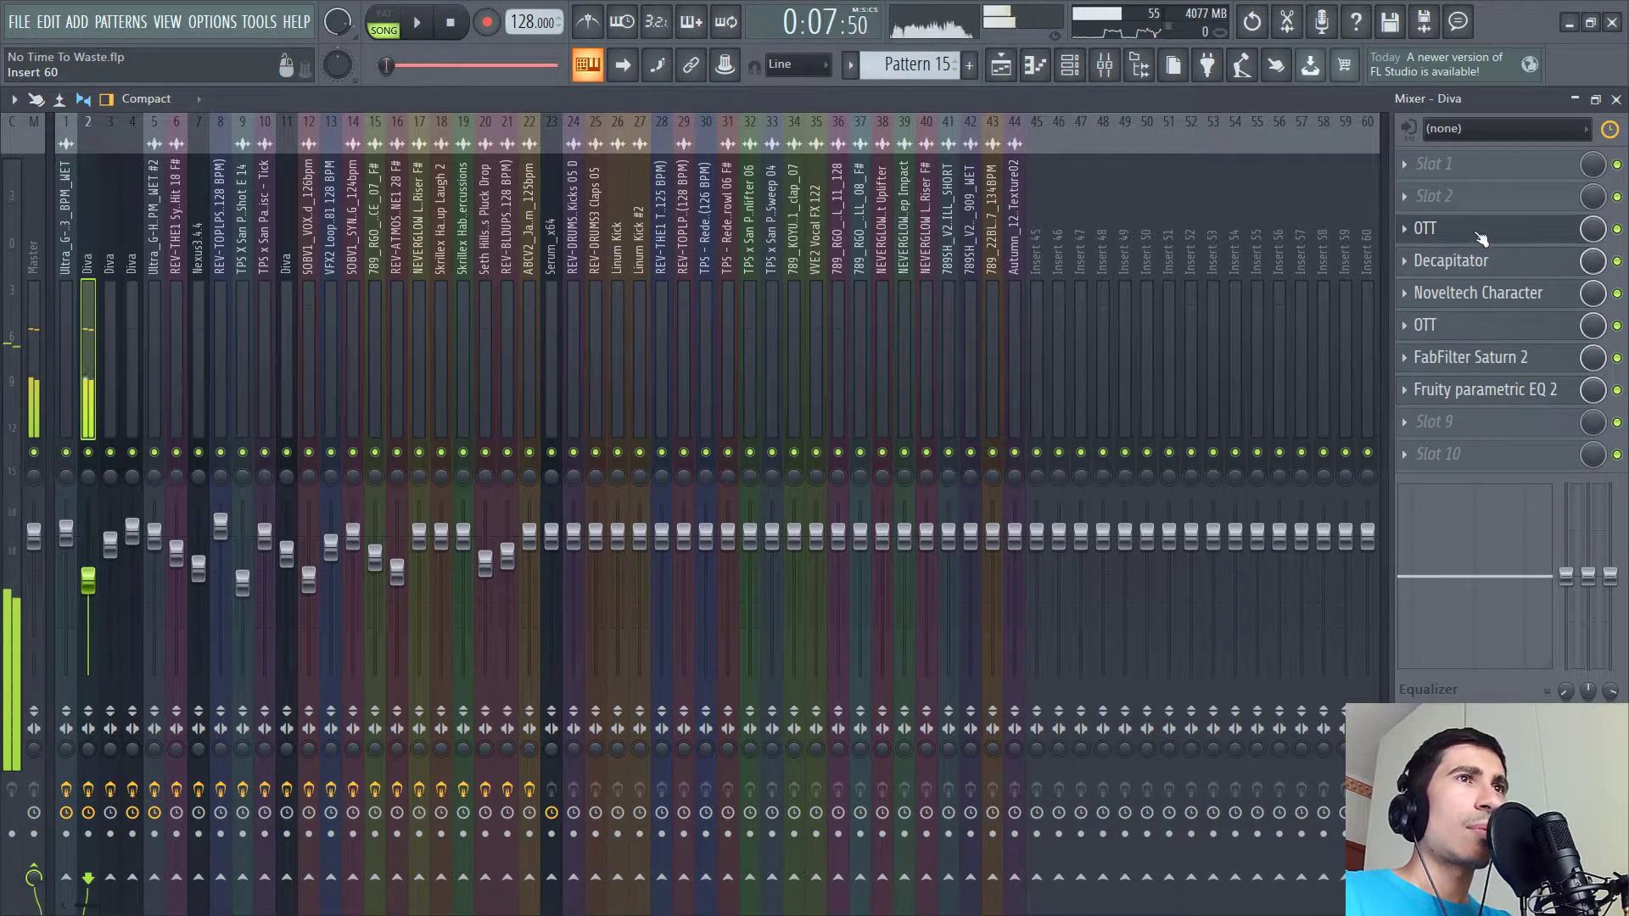
{"action": "left_click", "coordinate": [1478, 236]}
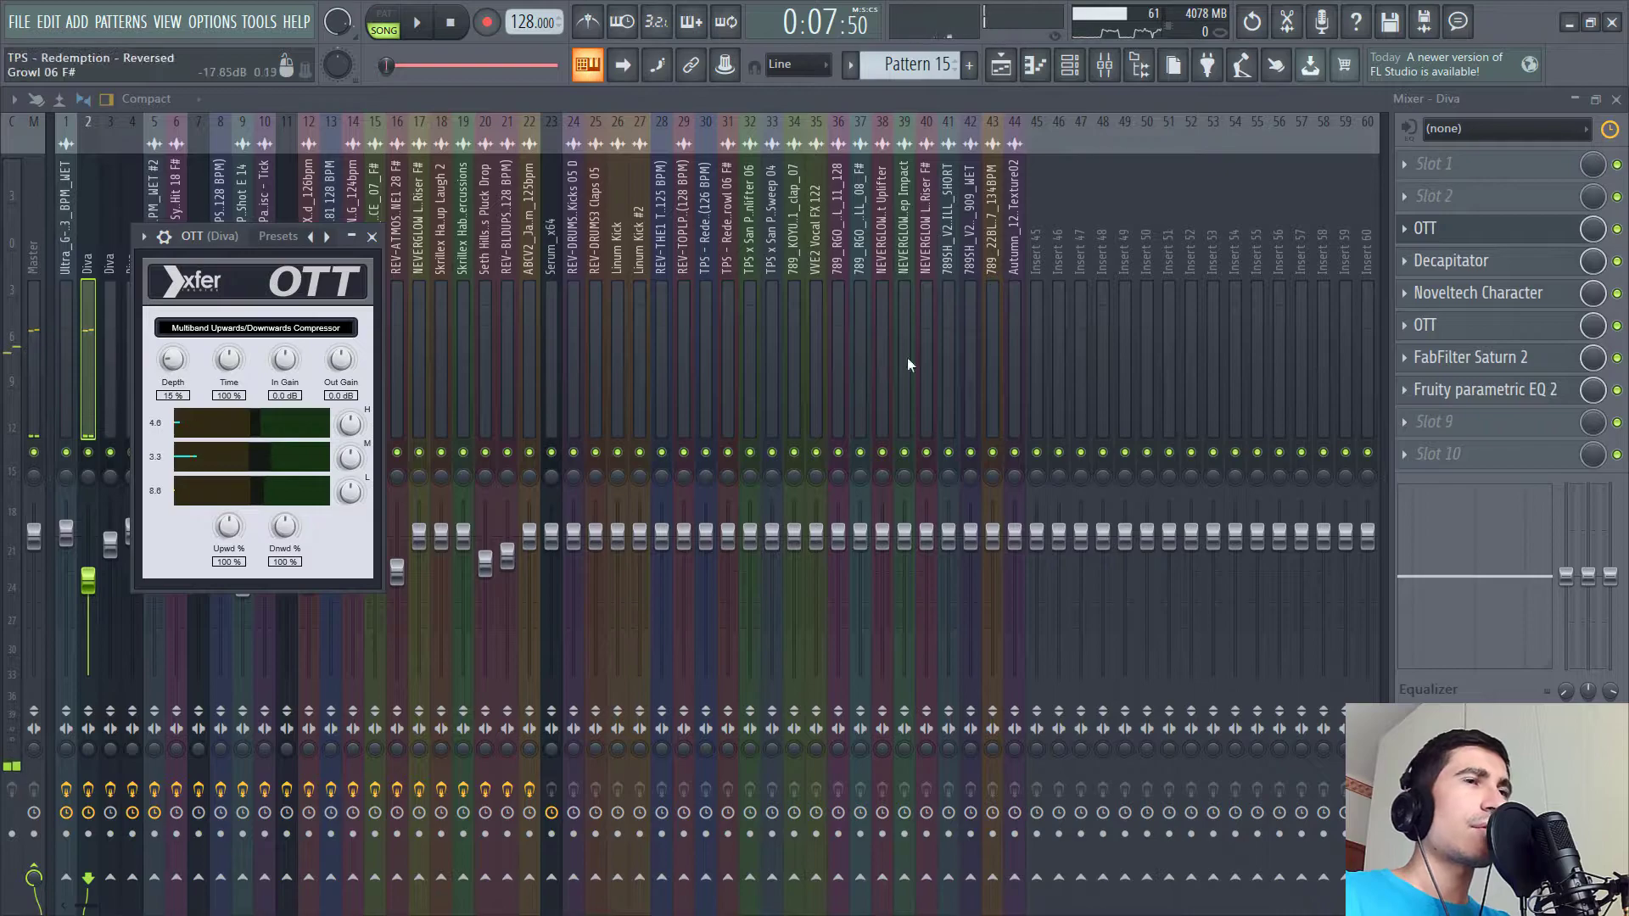
{"action": "left_click", "coordinate": [1451, 260]}
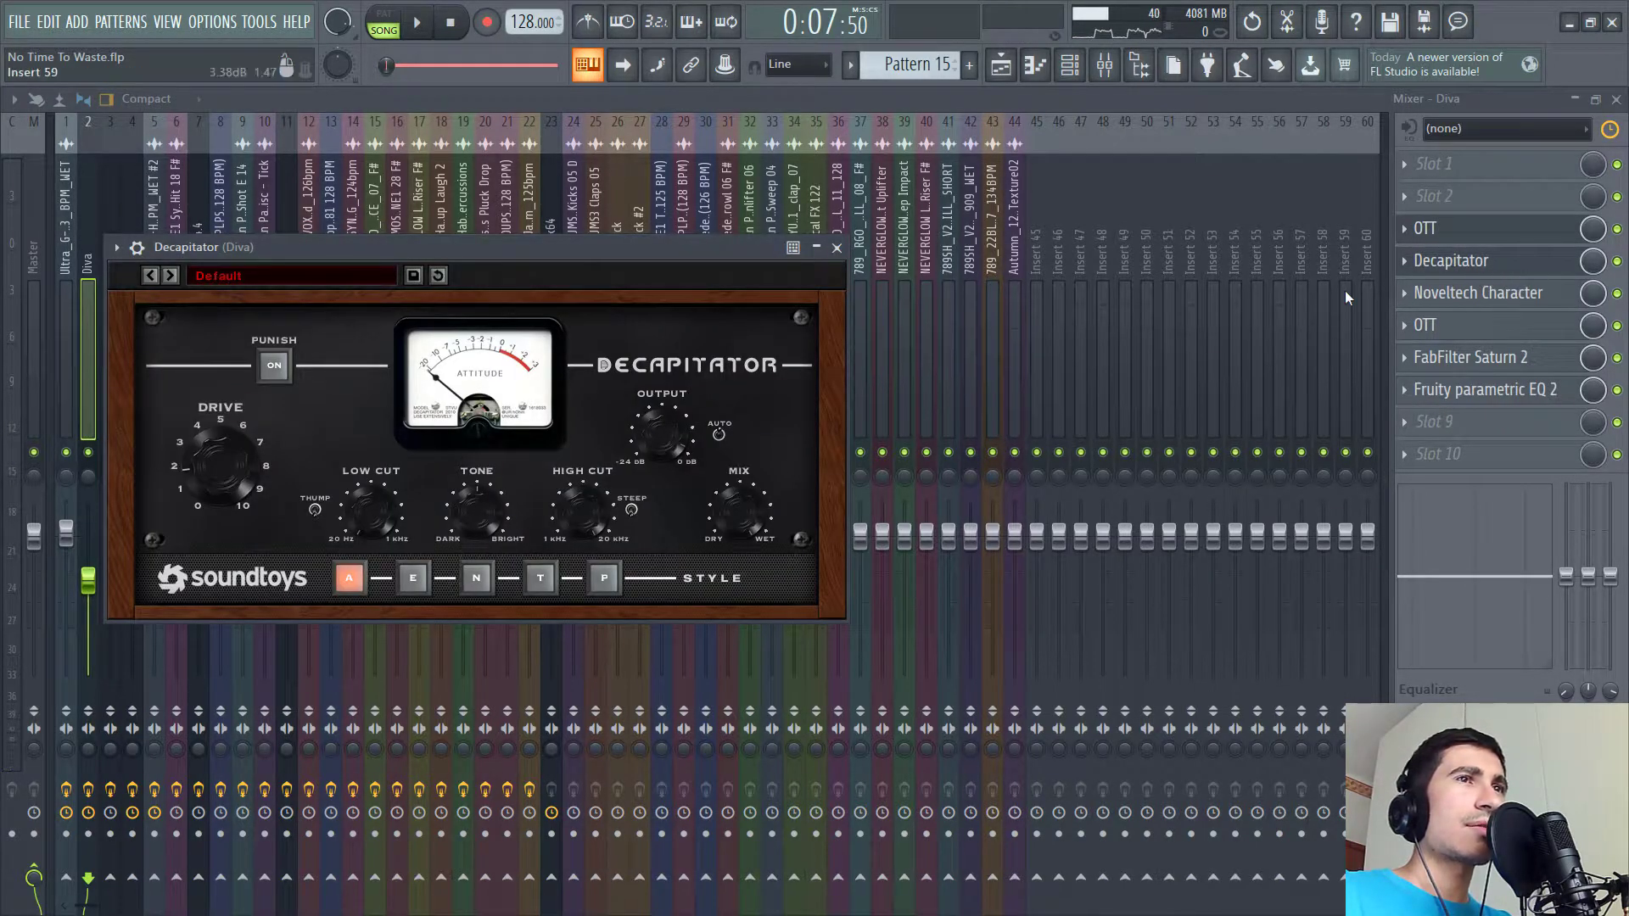
{"action": "left_click", "coordinate": [1527, 295]}
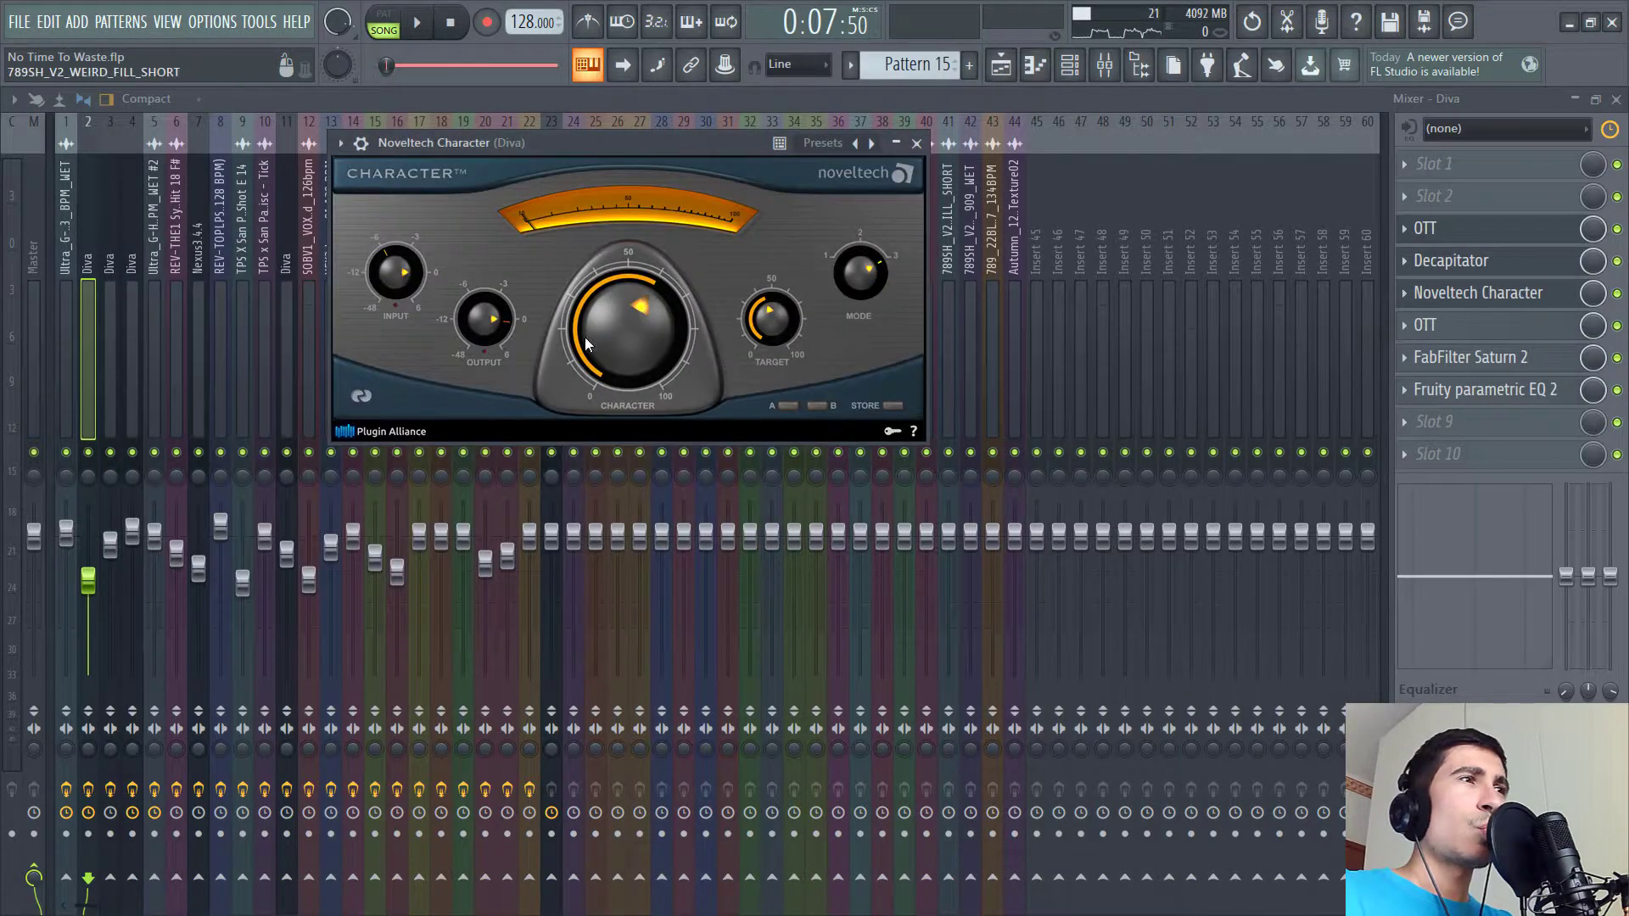
- Audition the chord with the Noveltech Character slot bypassed and re-enabled, then open the second OTT
{"action": "key", "text": "space"}
{"action": "left_click", "coordinate": [1618, 295]}
{"action": "left_click", "coordinate": [1619, 294]}
{"action": "key", "text": "space"}
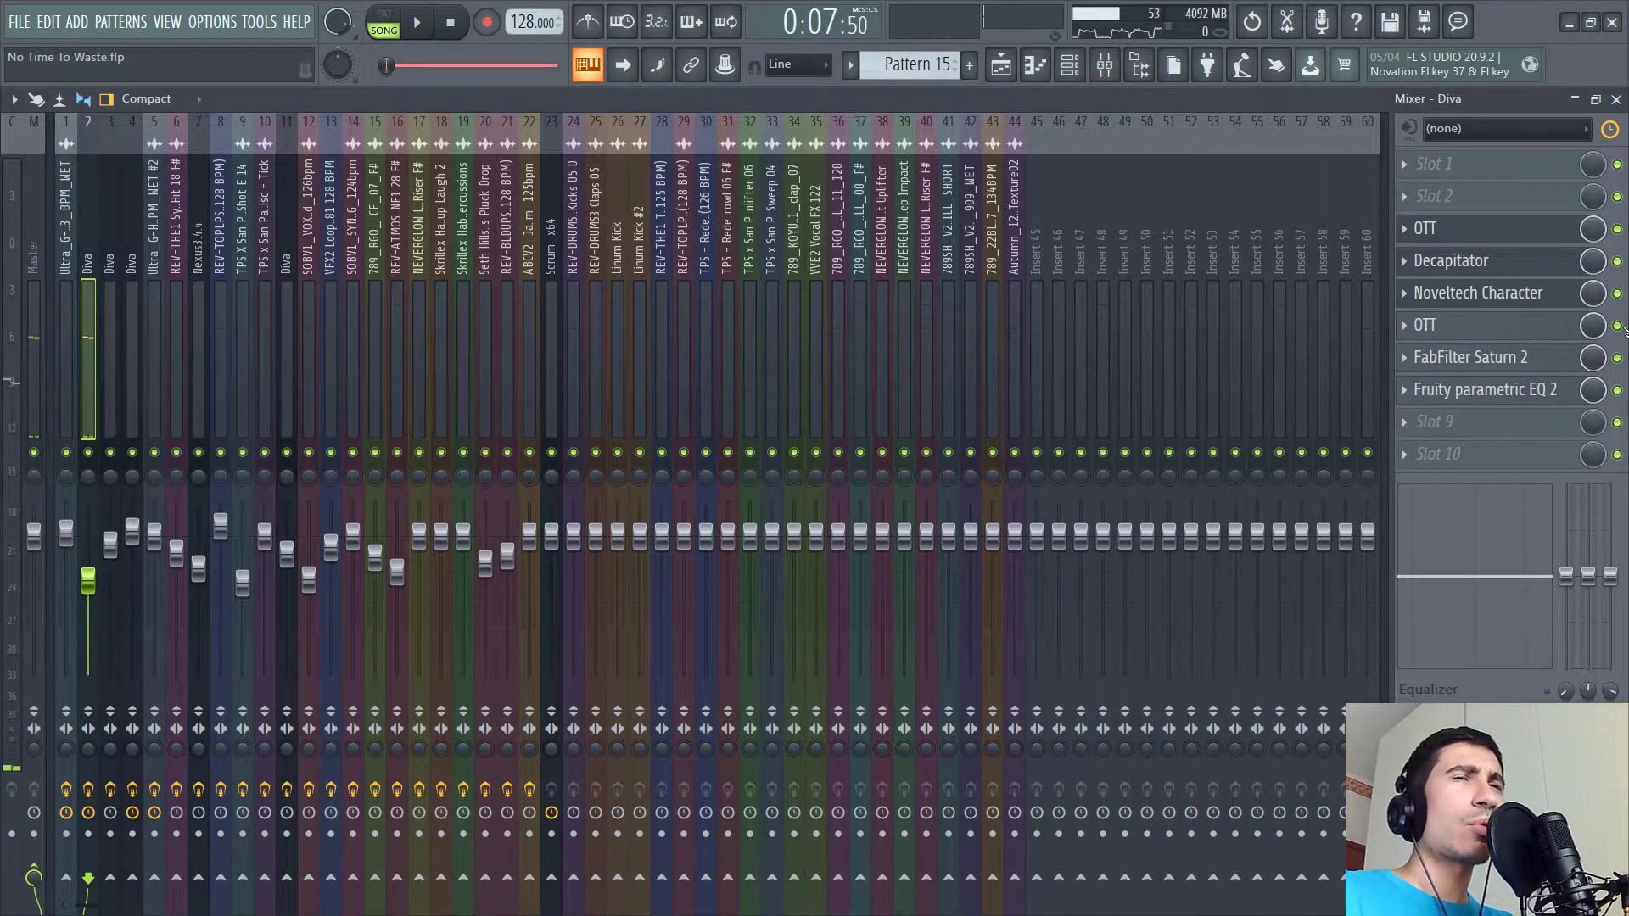
{"action": "left_click", "coordinate": [1503, 328]}
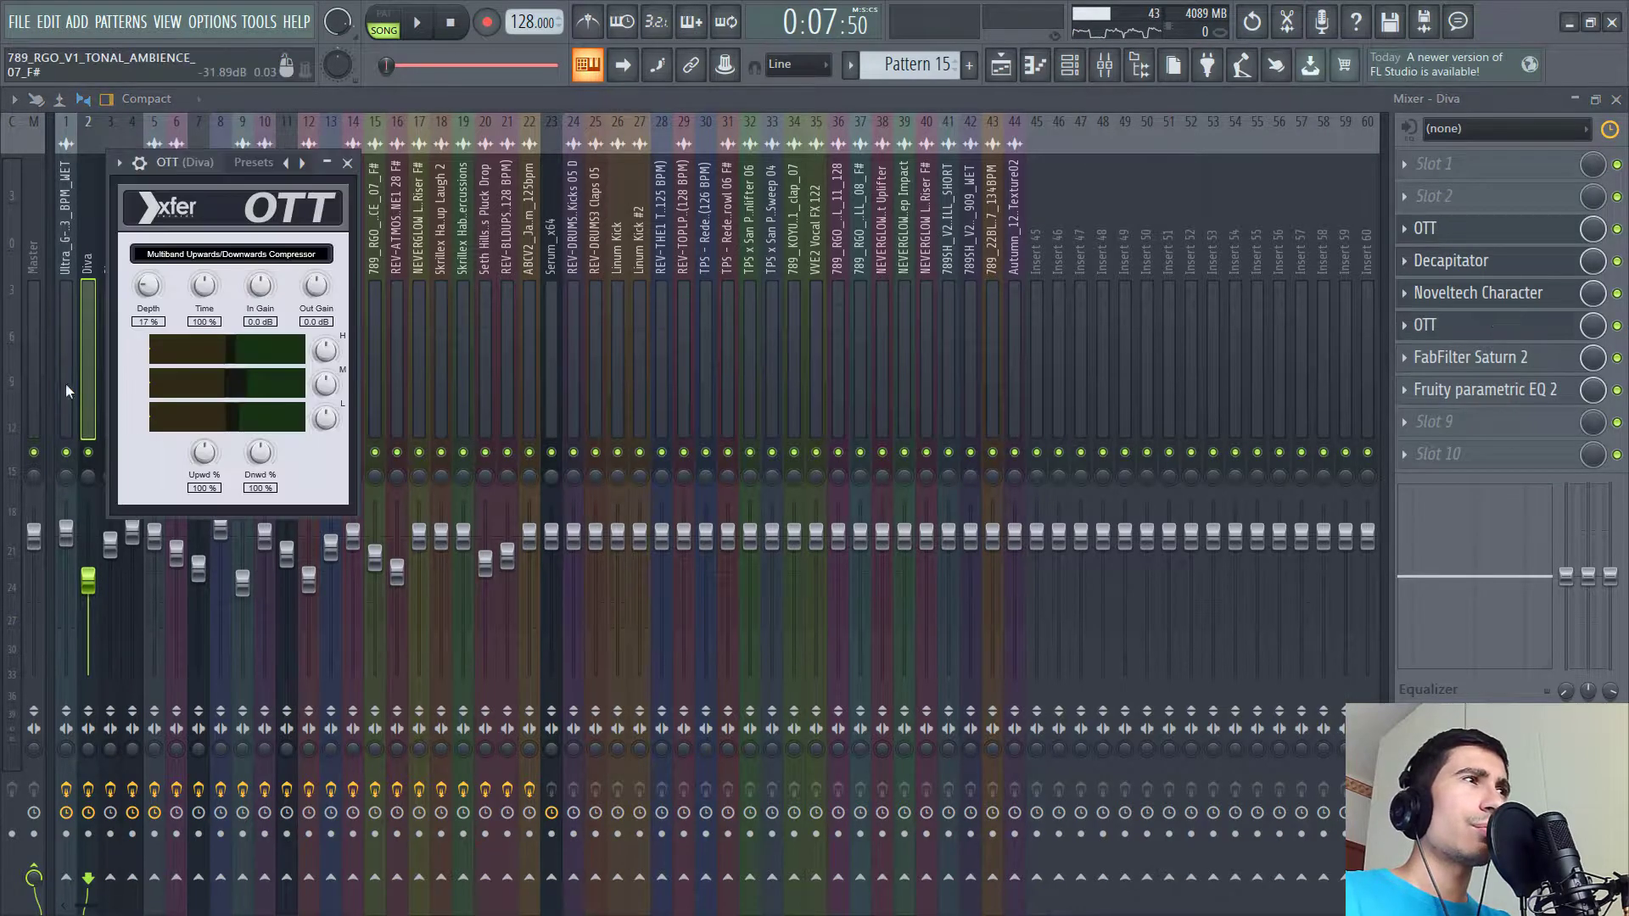
- Open the Diva insert's FabFilter Saturn 2 plugin and reposition its window for viewing
{"action": "left_click", "coordinate": [1509, 357]}
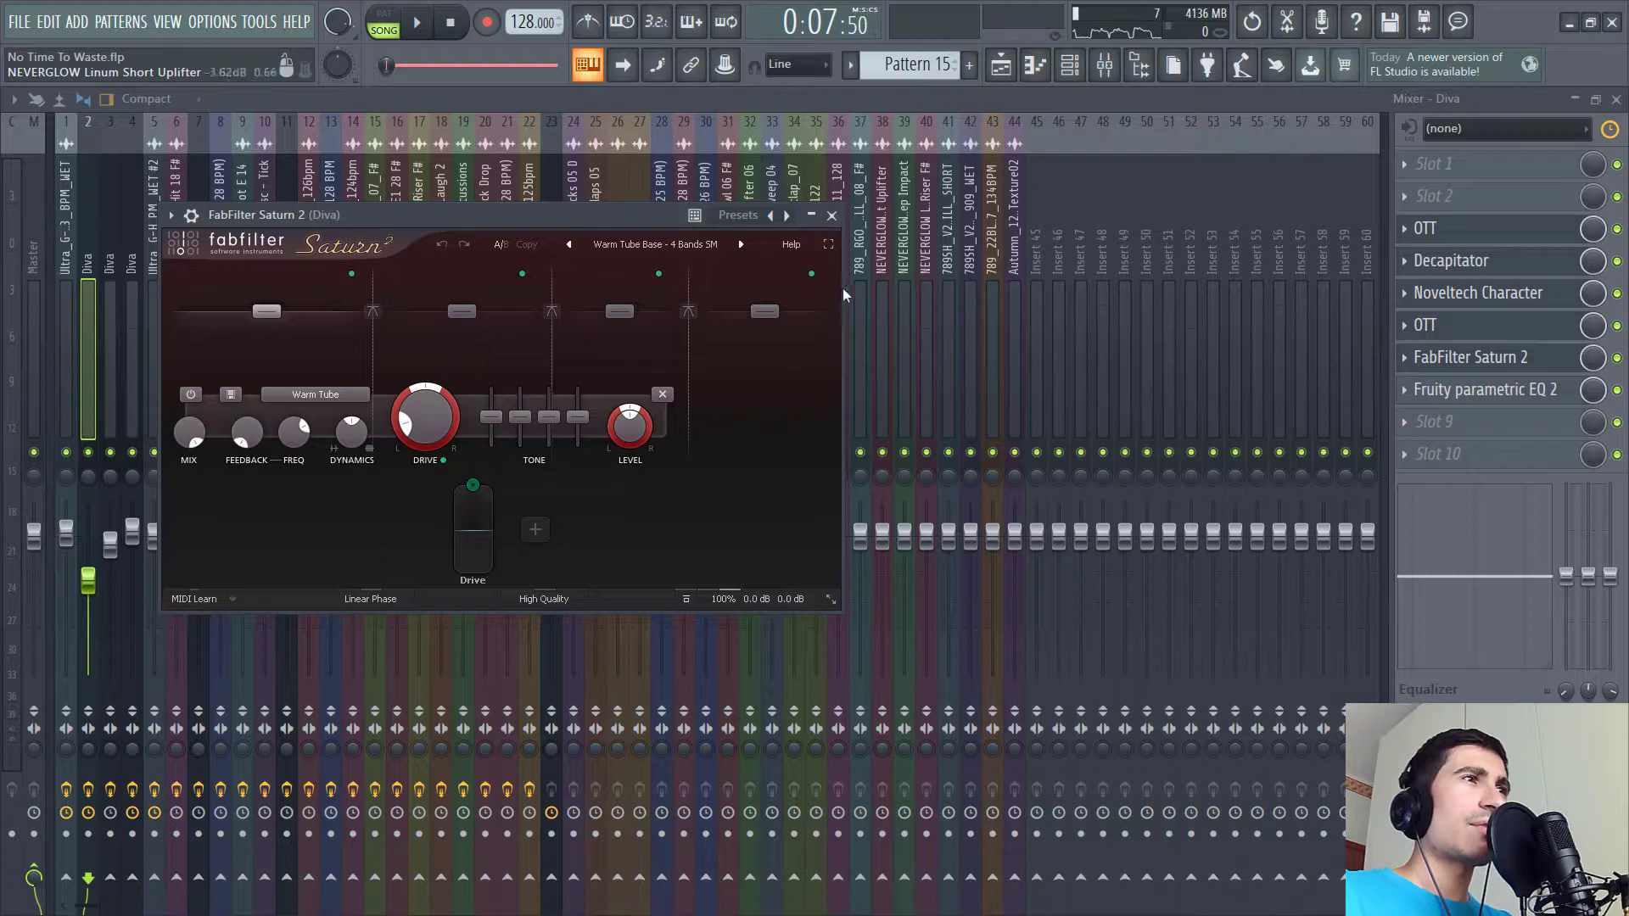
{"action": "left_click", "coordinate": [616, 241]}
{"action": "left_click_drag", "start_coordinate": [613, 218], "coordinate": [792, 221]}
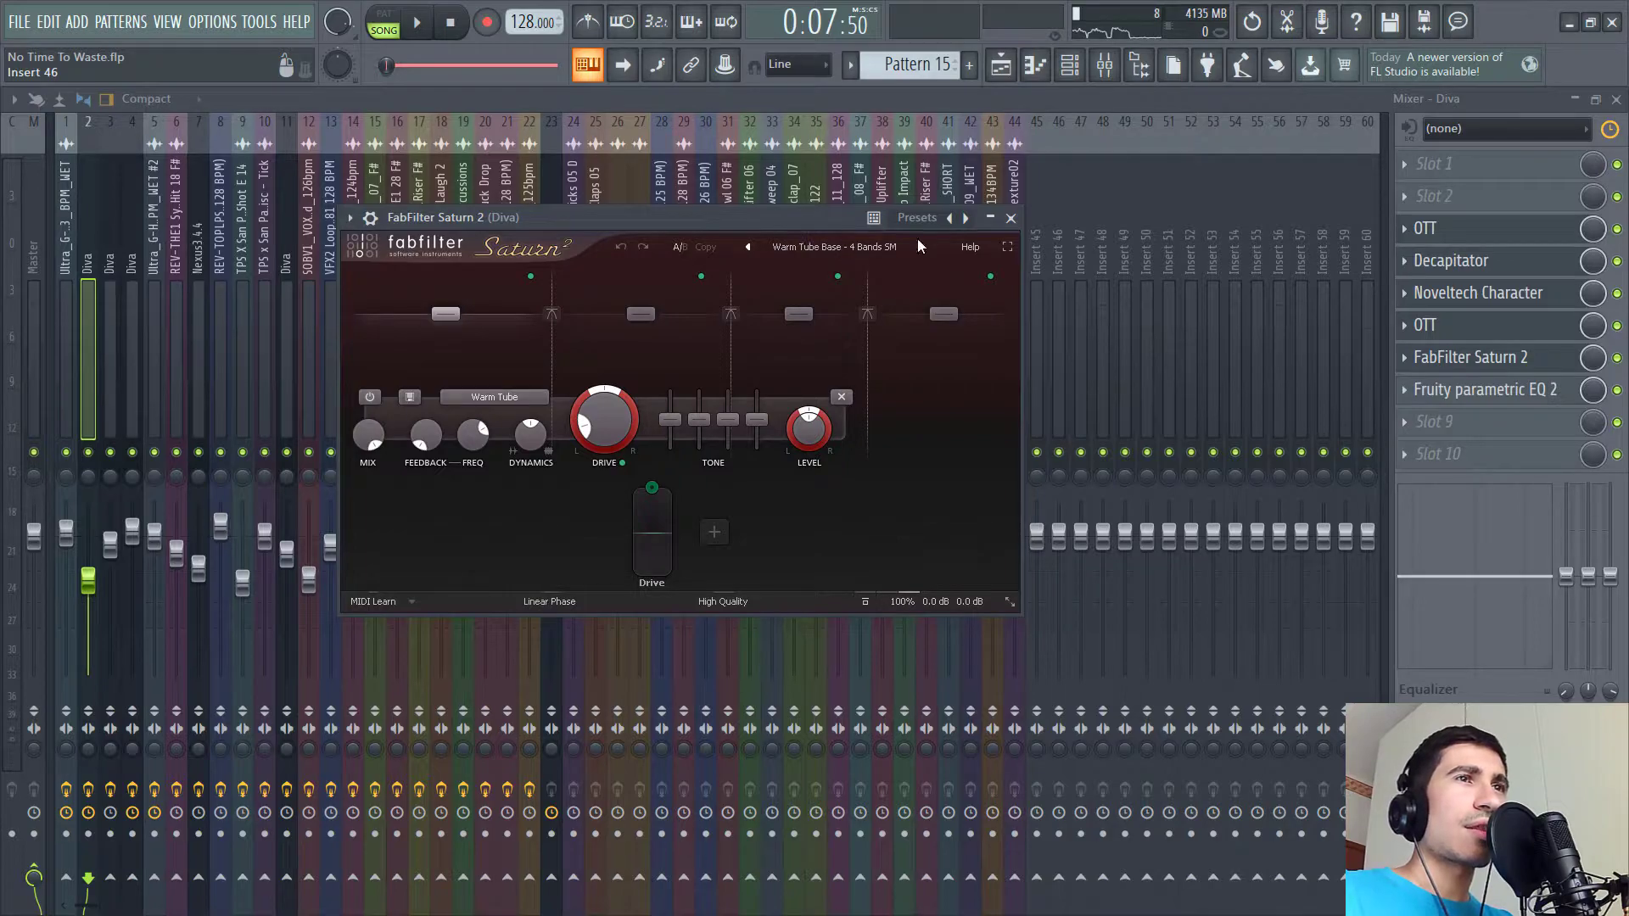
- Open the Diva insert's Fruity parametric EQ 2, then play the arrangement from around bar 8
{"action": "left_click", "coordinate": [1510, 389]}
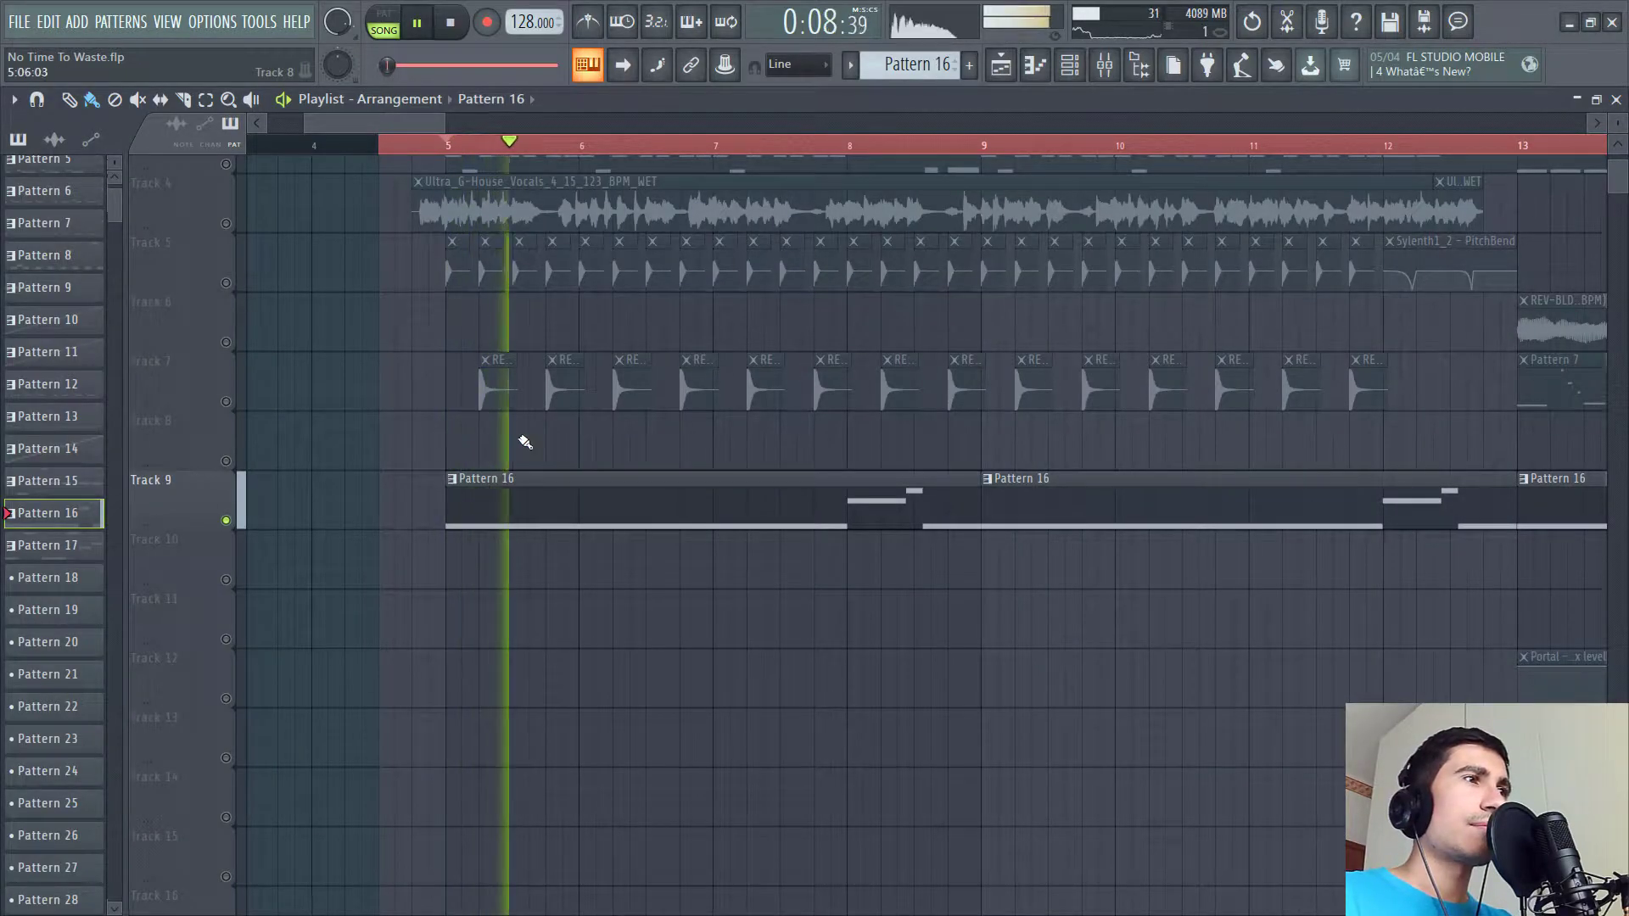
{"action": "left_click", "coordinate": [821, 145]}
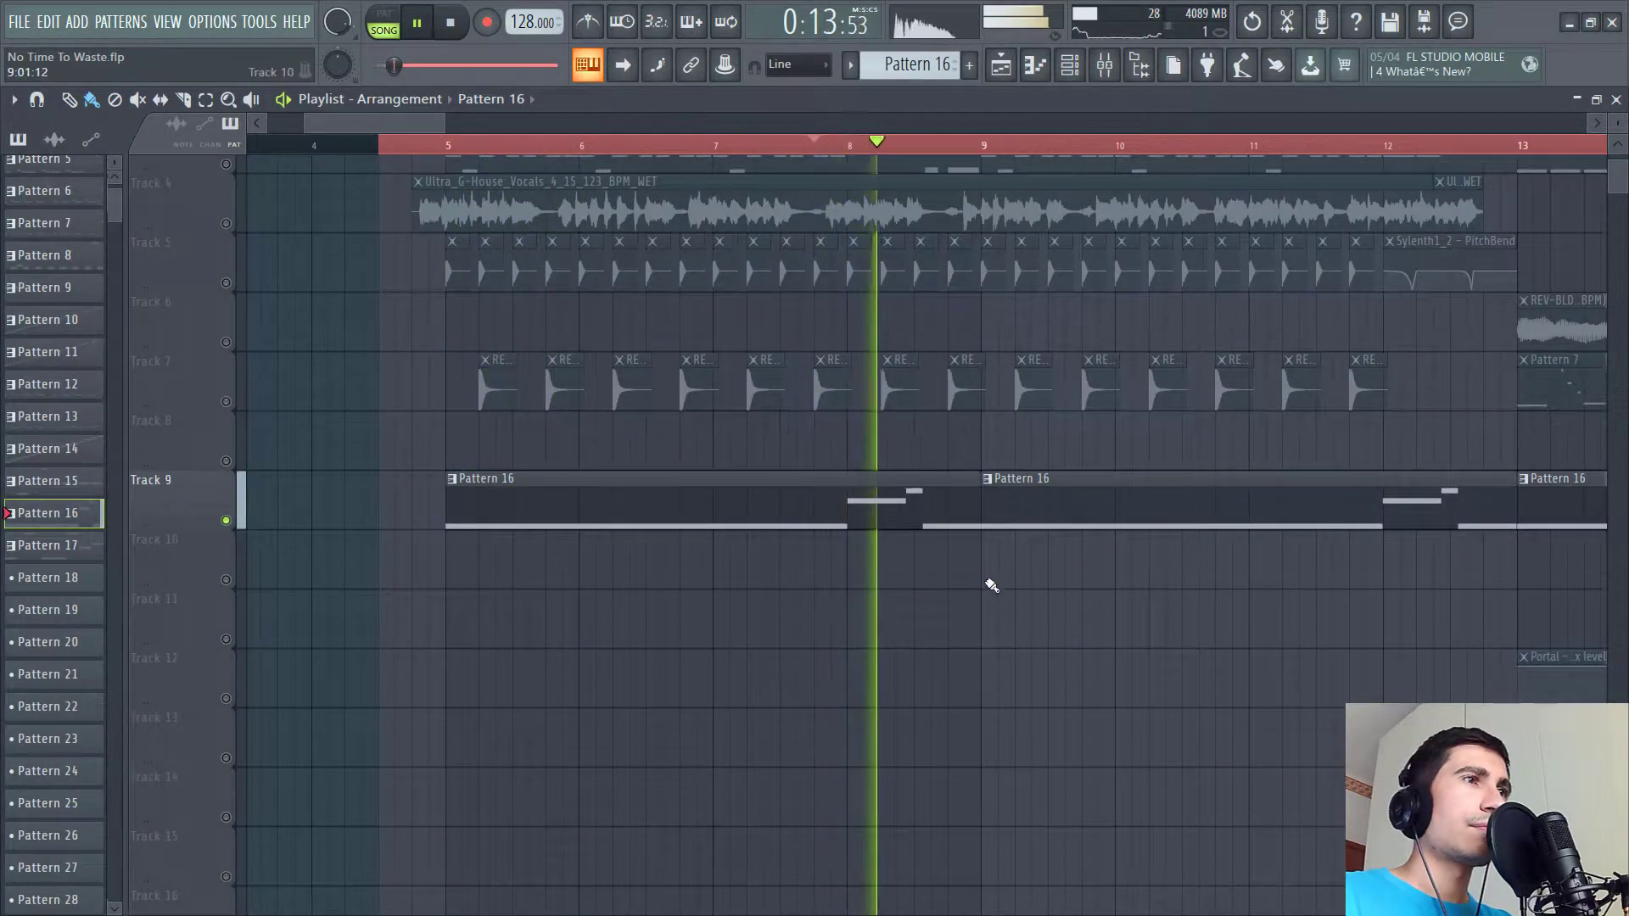
{"action": "key", "text": "space"}
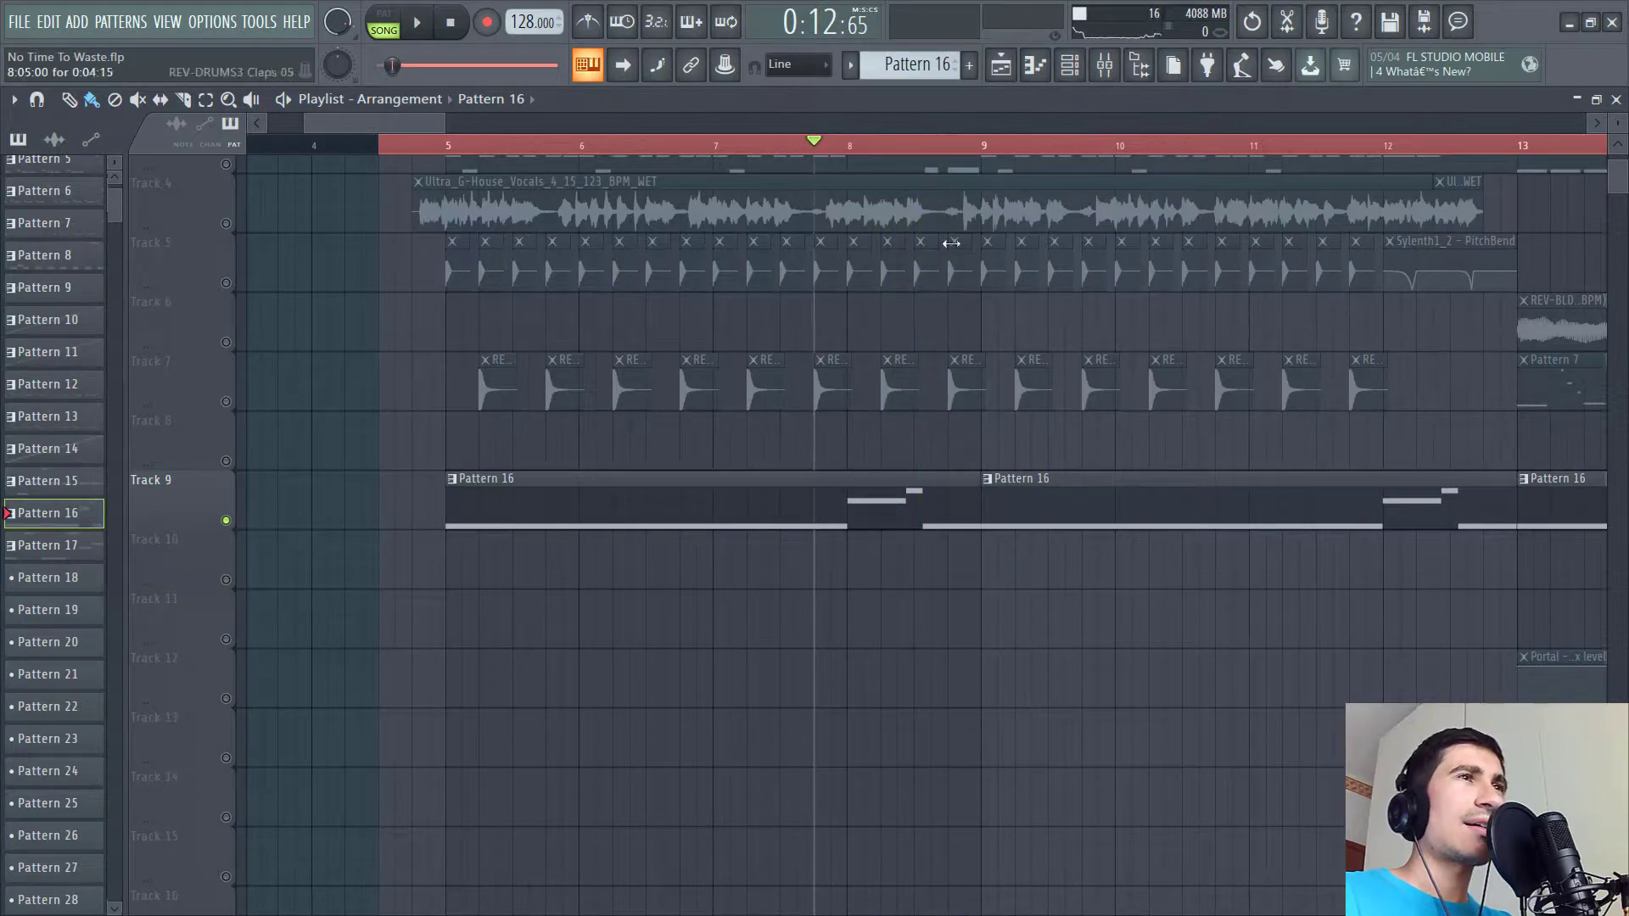
- Open the Serum_x64 channel's plugin from the channel rack, reposition it, and view its mixer insert
{"action": "left_click", "coordinate": [1071, 67]}
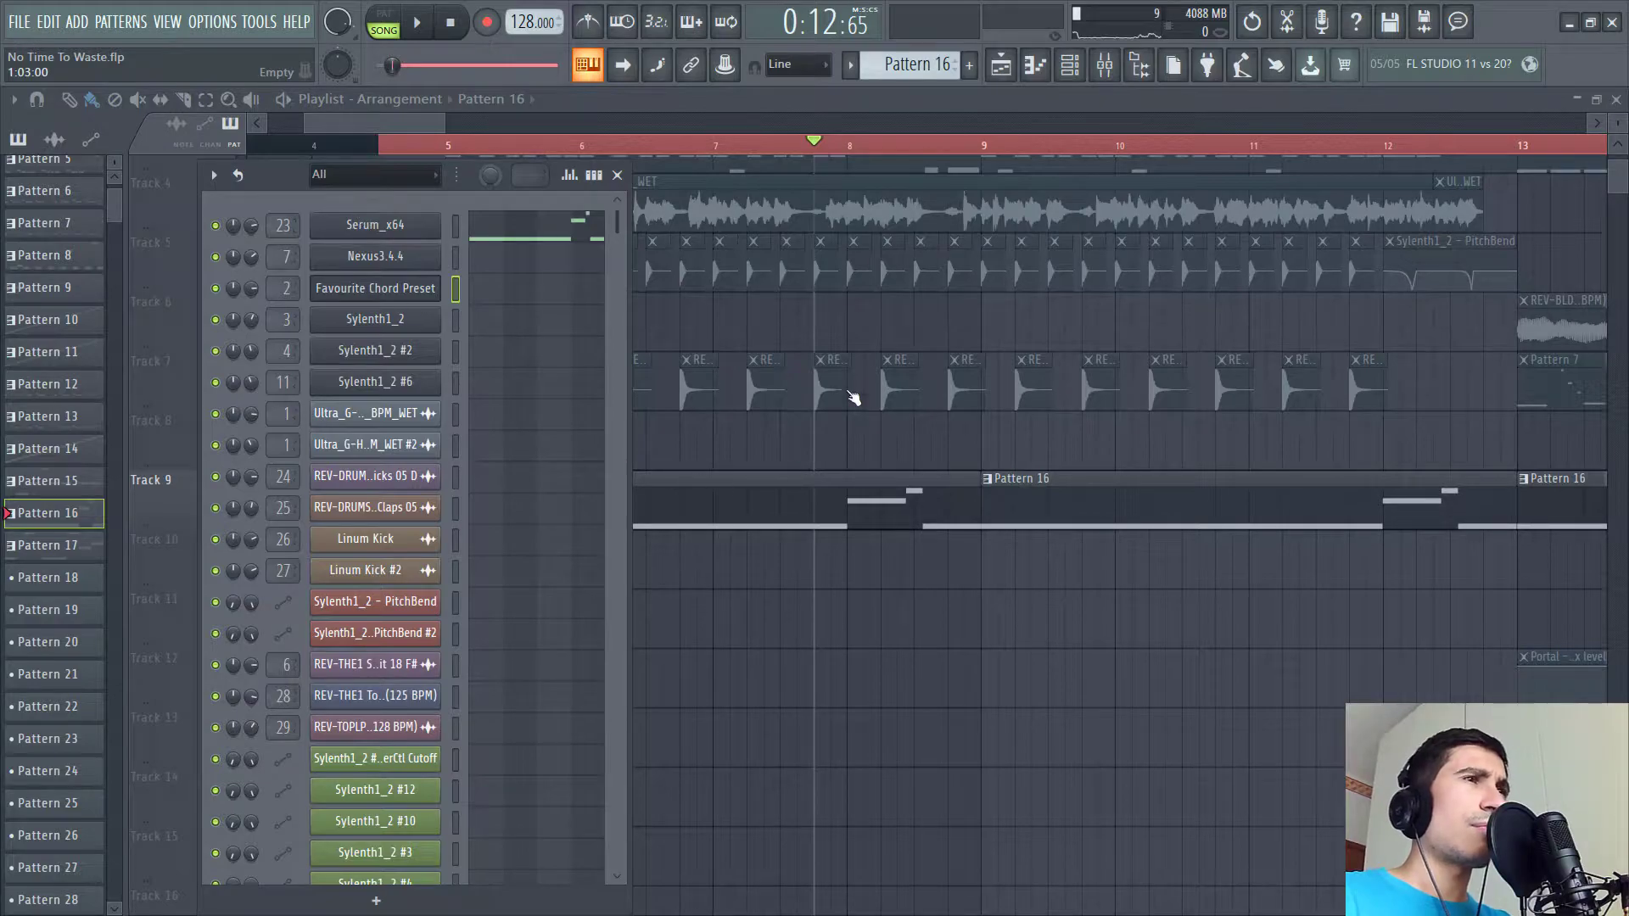
{"action": "left_click", "coordinate": [375, 225]}
{"action": "left_click_drag", "start_coordinate": [654, 333], "coordinate": [933, 231]}
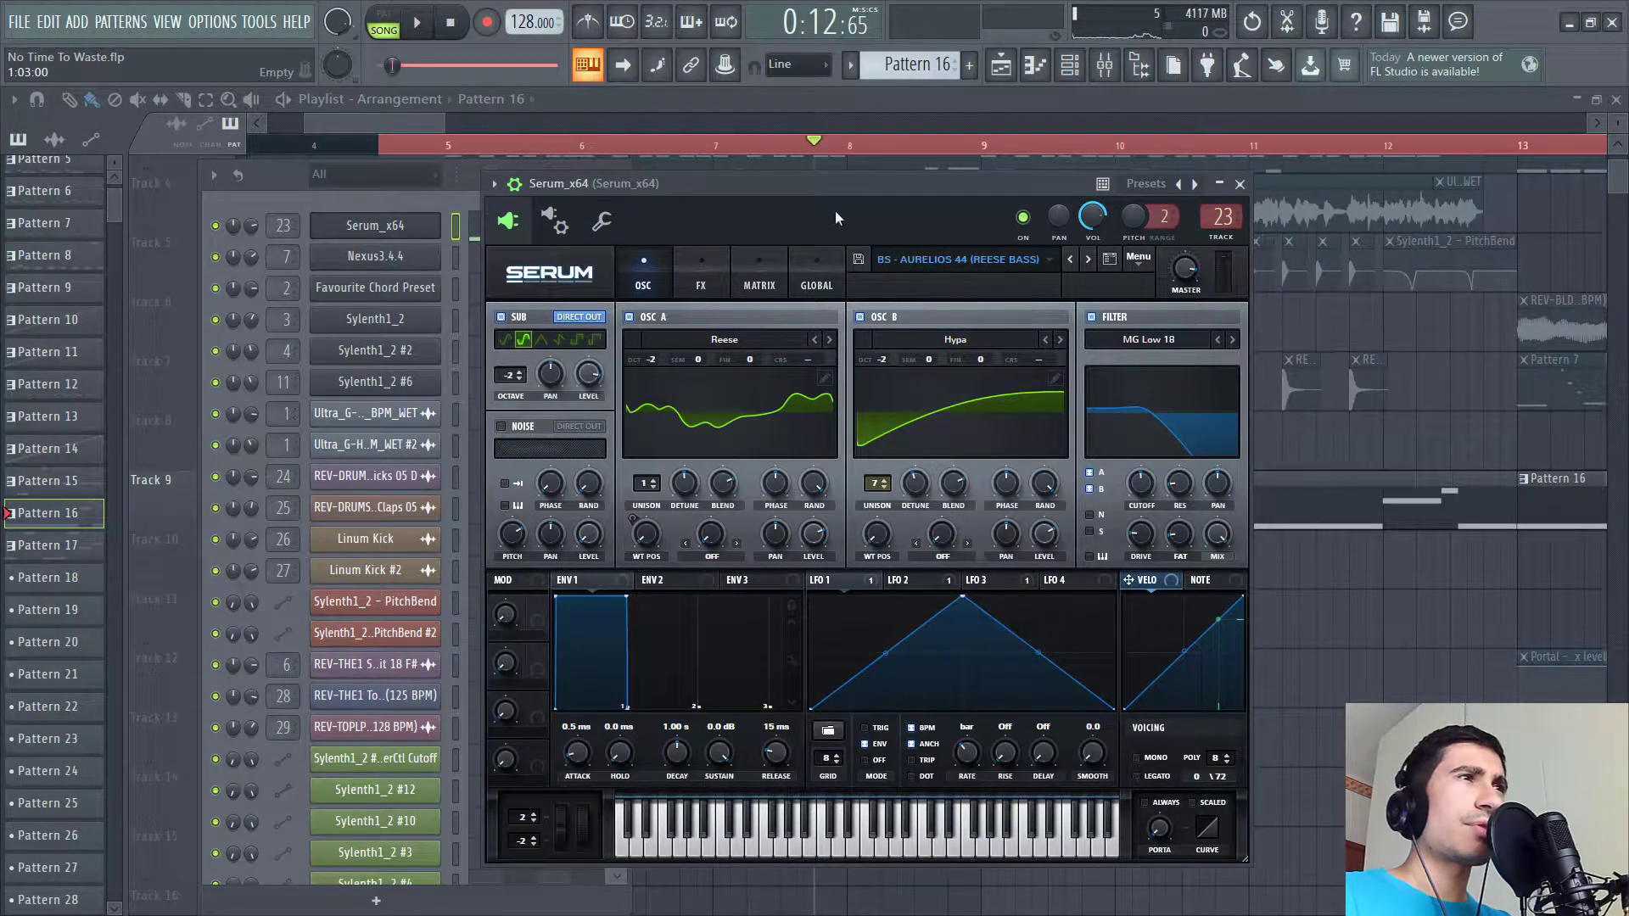
{"action": "left_click_drag", "start_coordinate": [826, 202], "coordinate": [804, 217]}
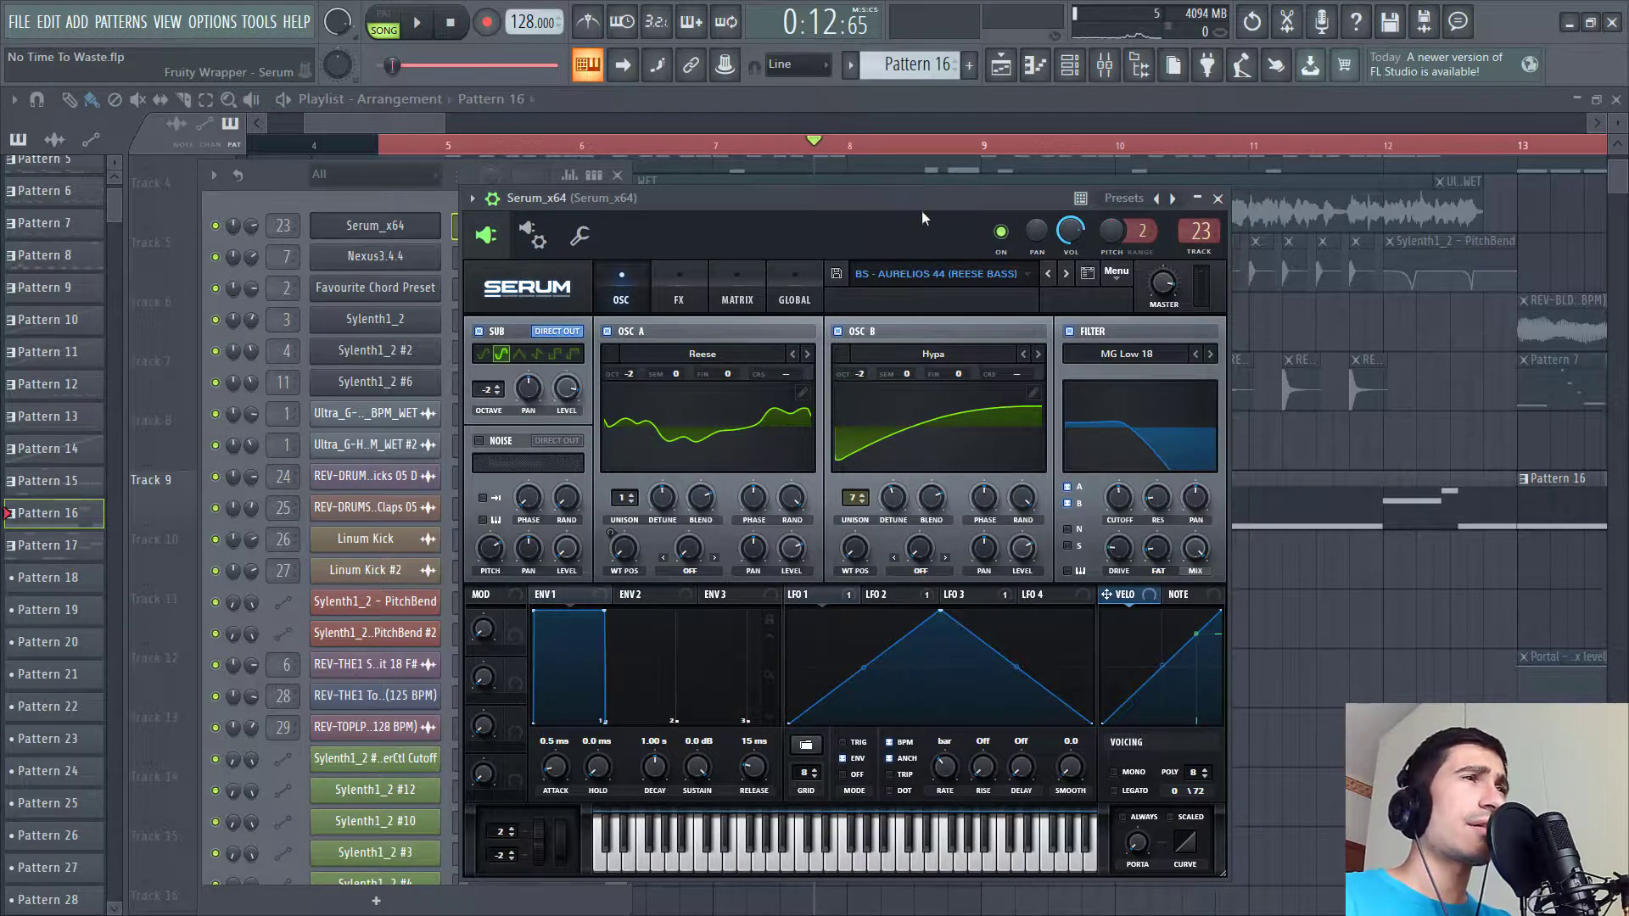
{"action": "key", "text": "F9"}
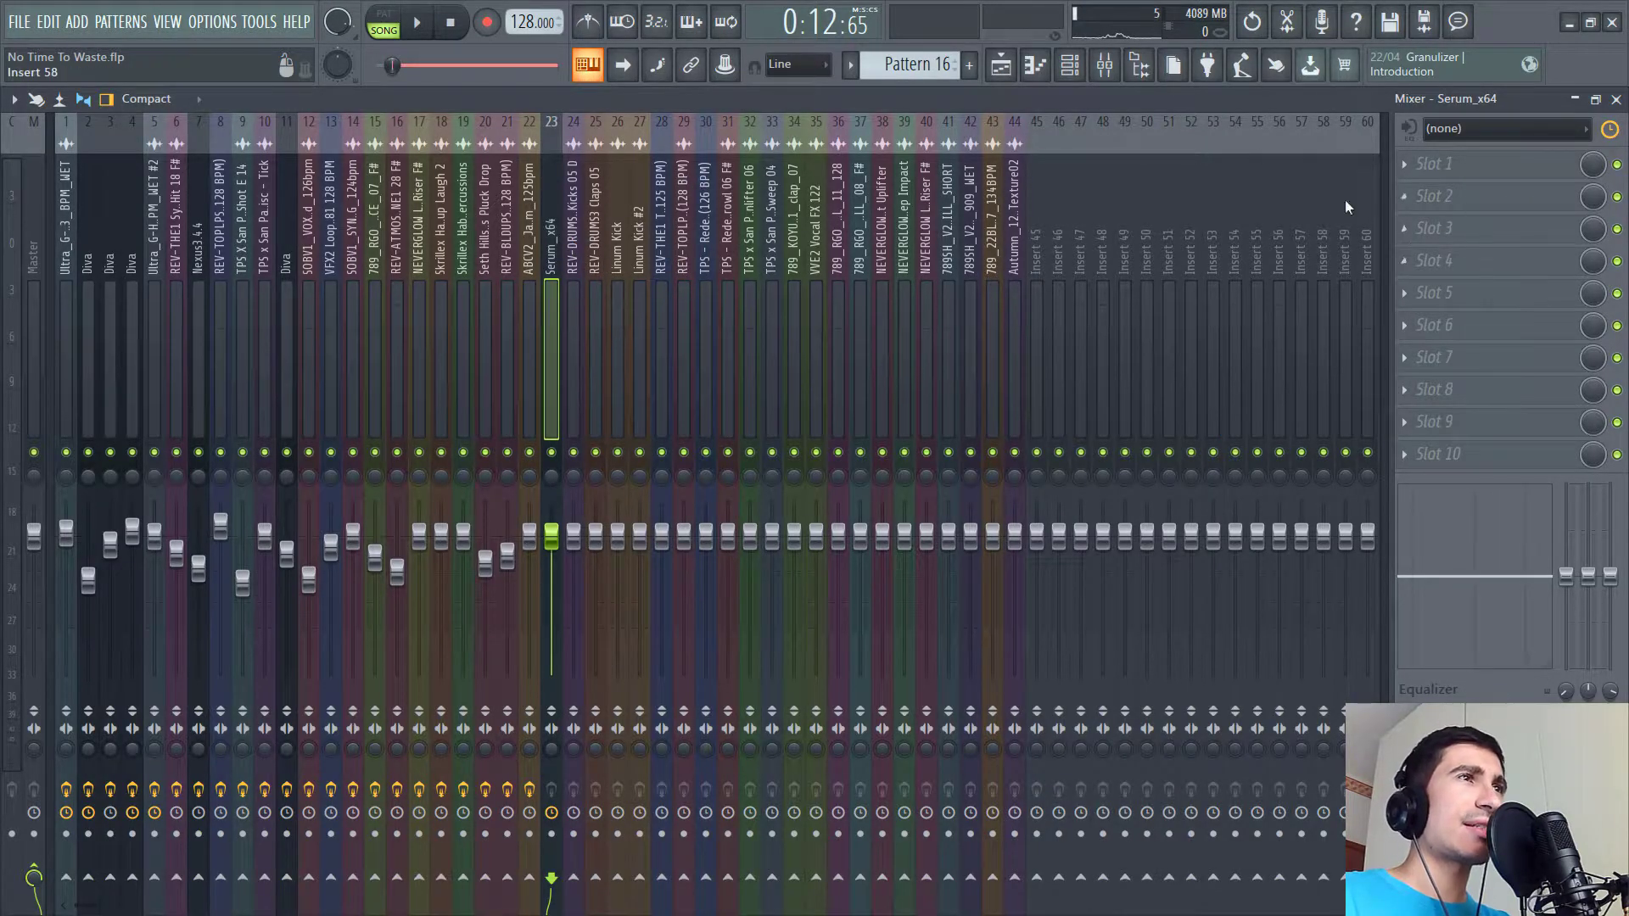
- Reopen Serum and audition the bass with its FX Filter bypassed and re-enabled, then return to the OSC page
{"action": "left_click", "coordinate": [1070, 68]}
{"action": "left_click", "coordinate": [409, 229]}
{"action": "left_click", "coordinate": [674, 279]}
{"action": "left_click_drag", "start_coordinate": [589, 201], "coordinate": [556, 177]}
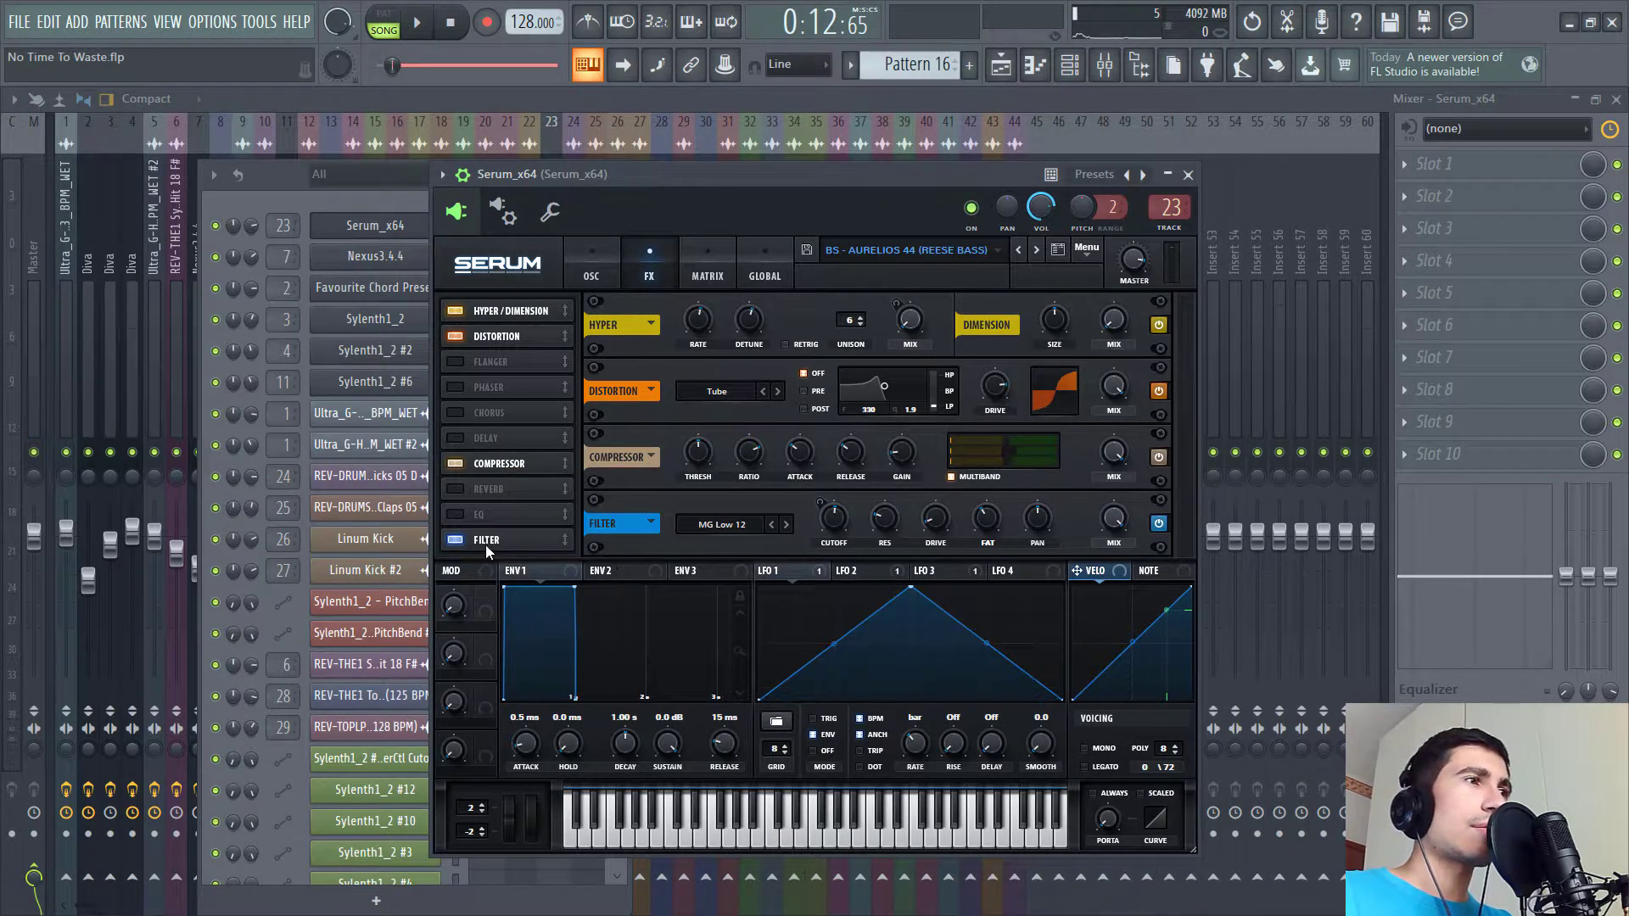
{"action": "left_click", "coordinate": [1159, 523]}
{"action": "key", "text": "space"}
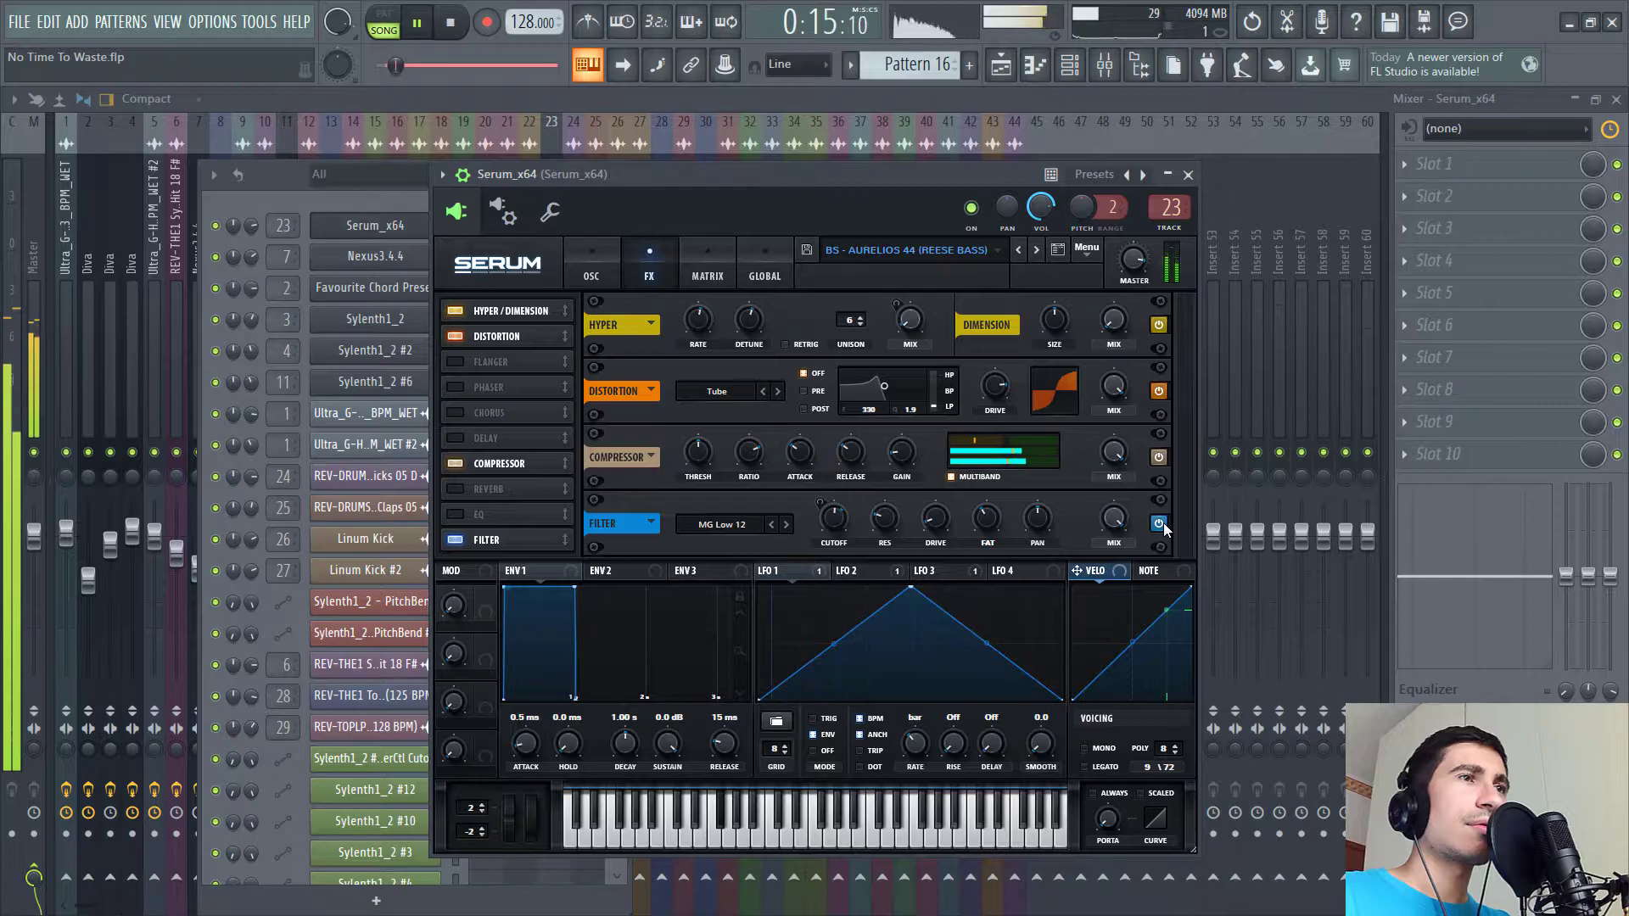
{"action": "left_click", "coordinate": [1159, 523]}
{"action": "left_click_drag", "start_coordinate": [810, 183], "coordinate": [1060, 222]}
{"action": "left_click", "coordinate": [843, 312]}
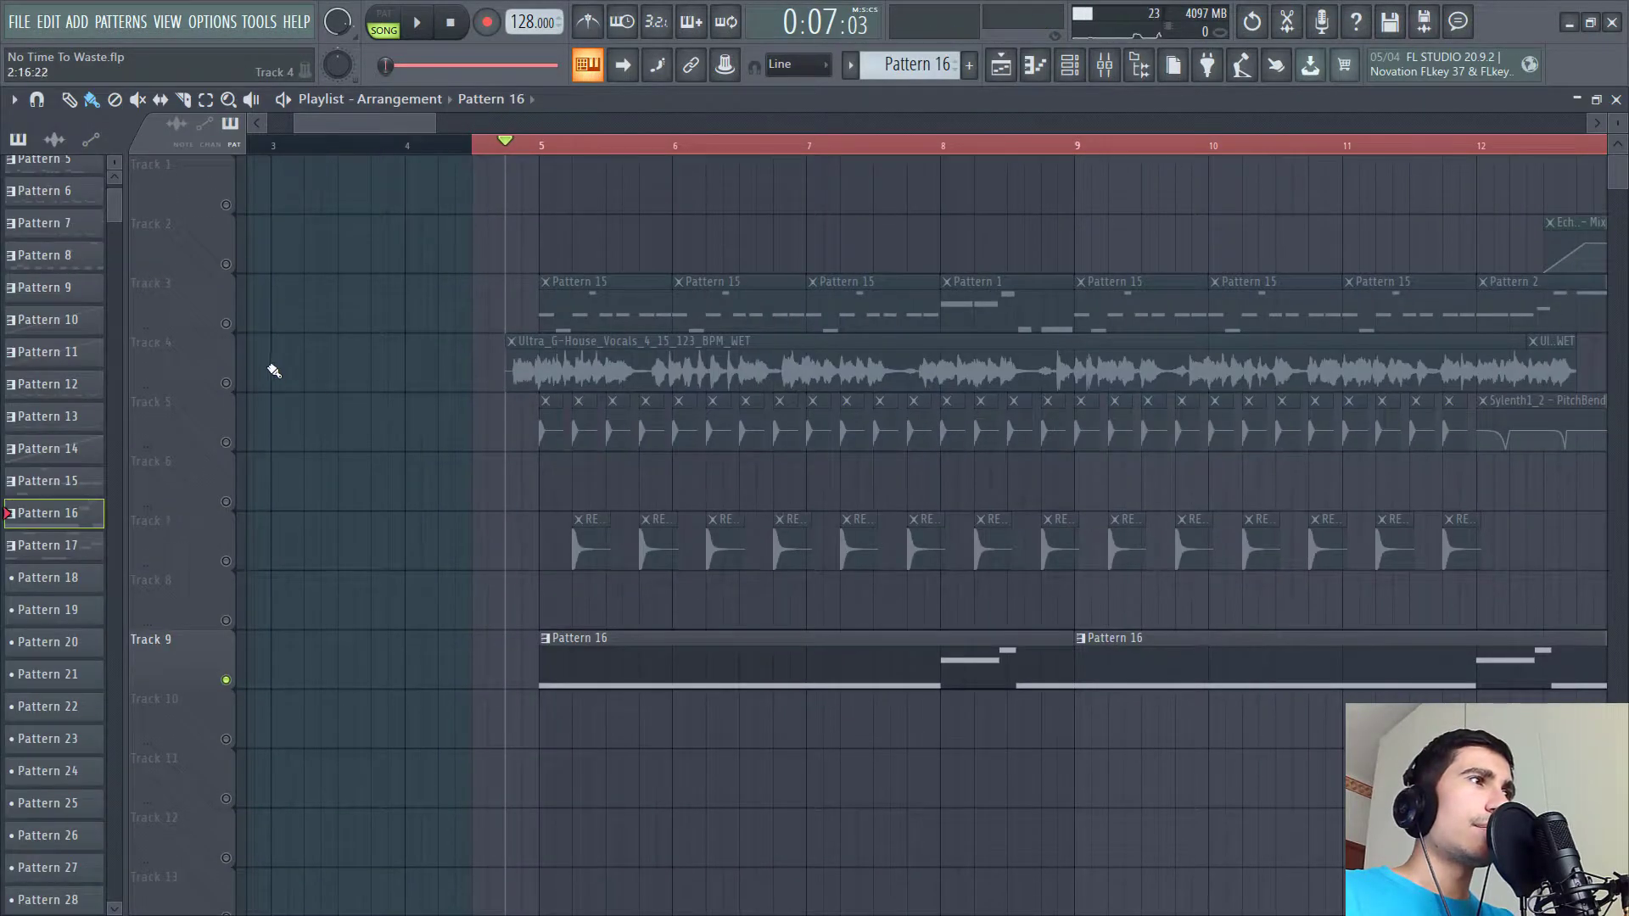
- Unmute playlist tracks 4 and 3 and play the arrangement
{"action": "left_click", "coordinate": [226, 383]}
{"action": "left_click", "coordinate": [225, 324]}
{"action": "key", "text": "space"}
{"action": "left_click_drag", "start_coordinate": [821, 684], "coordinate": [693, 665]}
- Switch smart disable for all plugins using the Tools macros
{"action": "left_click", "coordinate": [259, 21]}
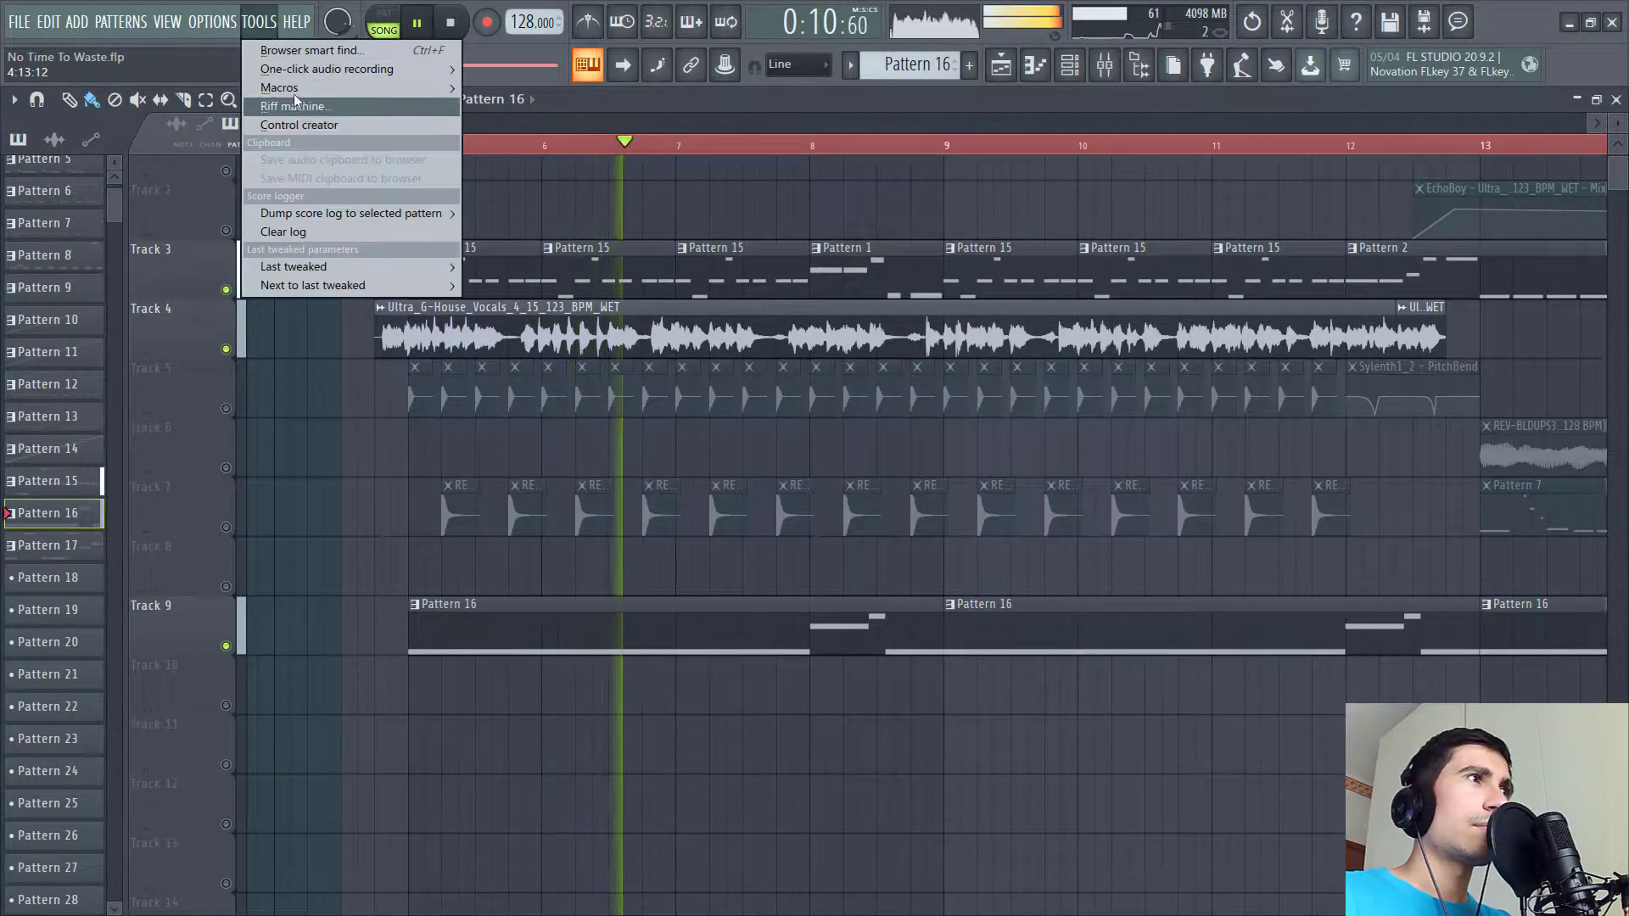
{"action": "mouse_move", "coordinate": [294, 89]}
{"action": "left_click", "coordinate": [599, 221]}
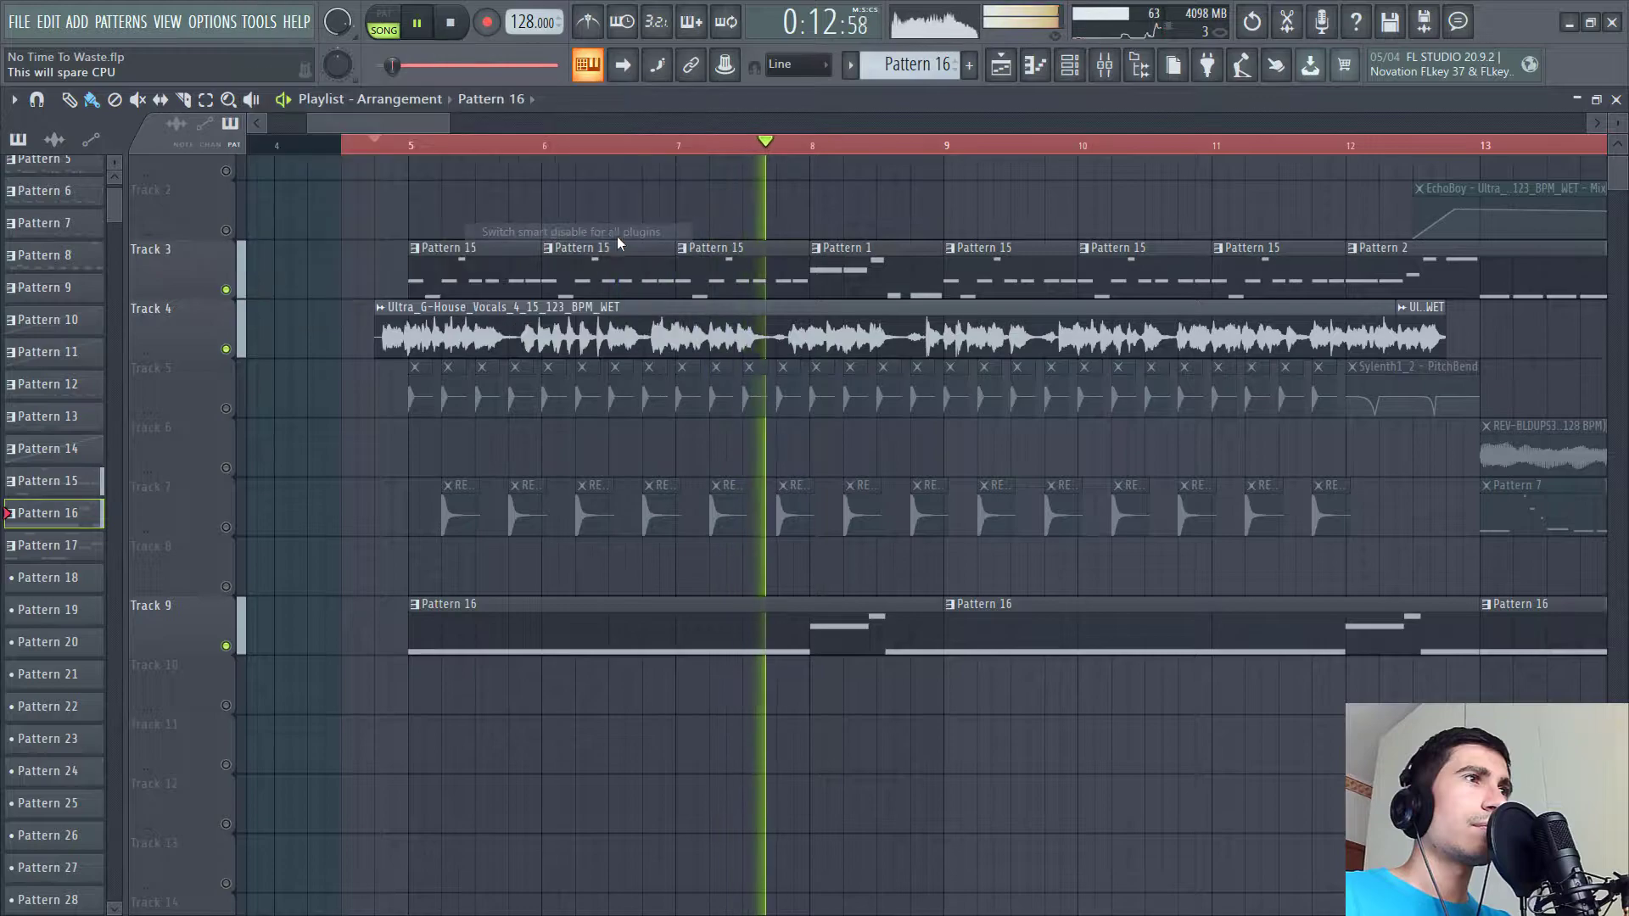
- Play through the arrangement from bar 5 while panning the playlist
{"action": "key", "text": "space"}
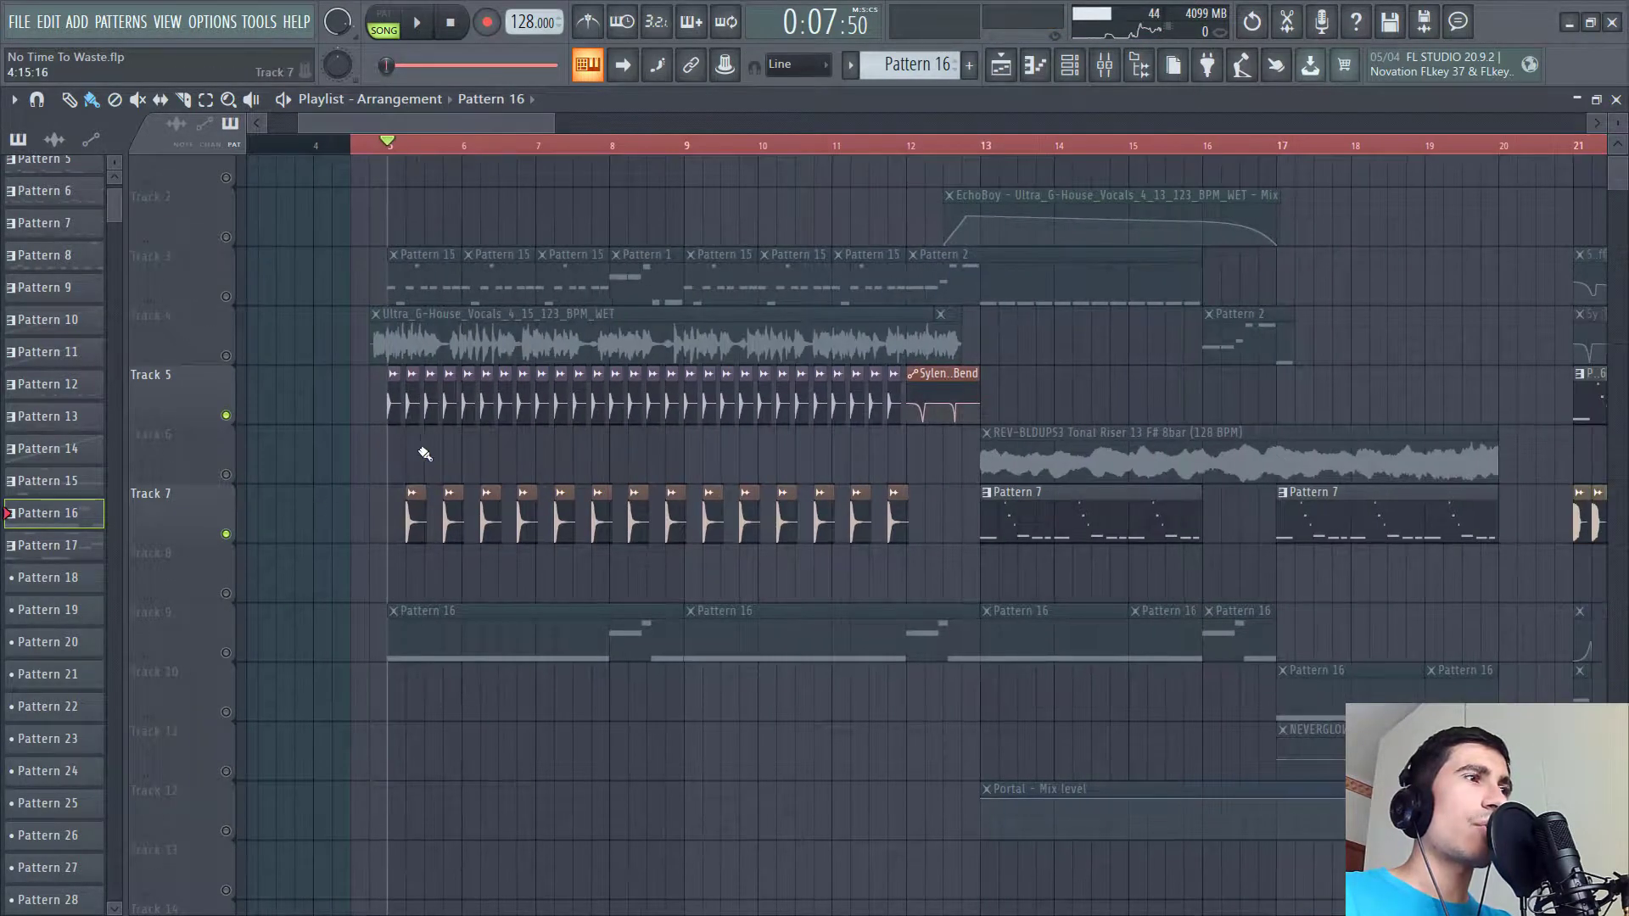
{"action": "key", "text": "space"}
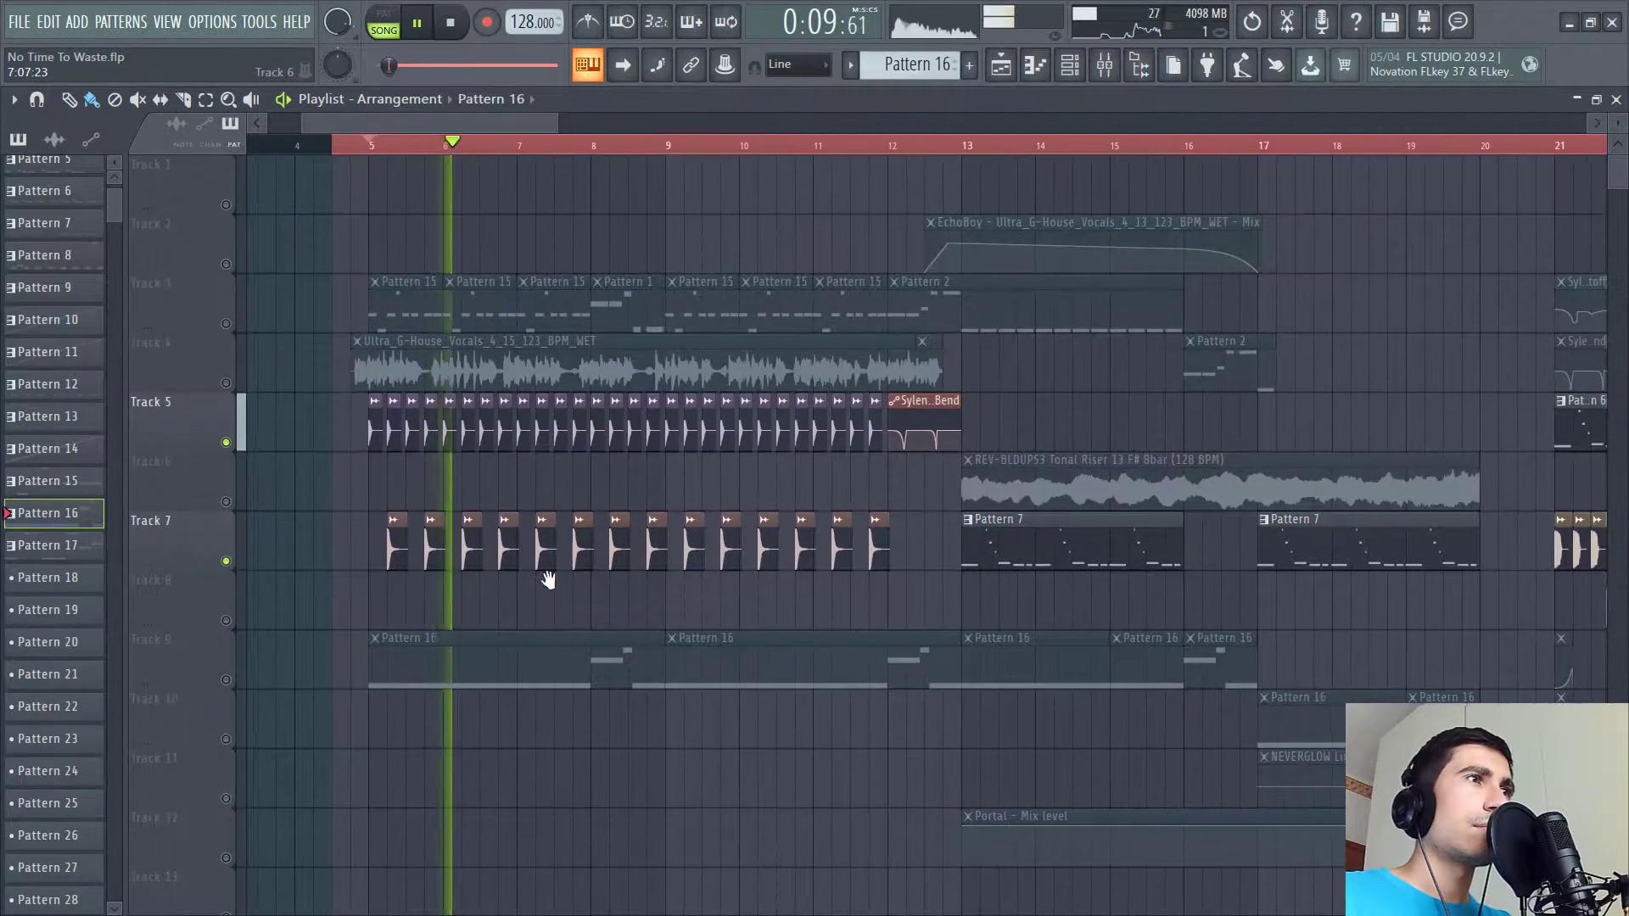
{"action": "key", "text": "space"}
{"action": "left_click_drag", "start_coordinate": [548, 621], "coordinate": [676, 652]}
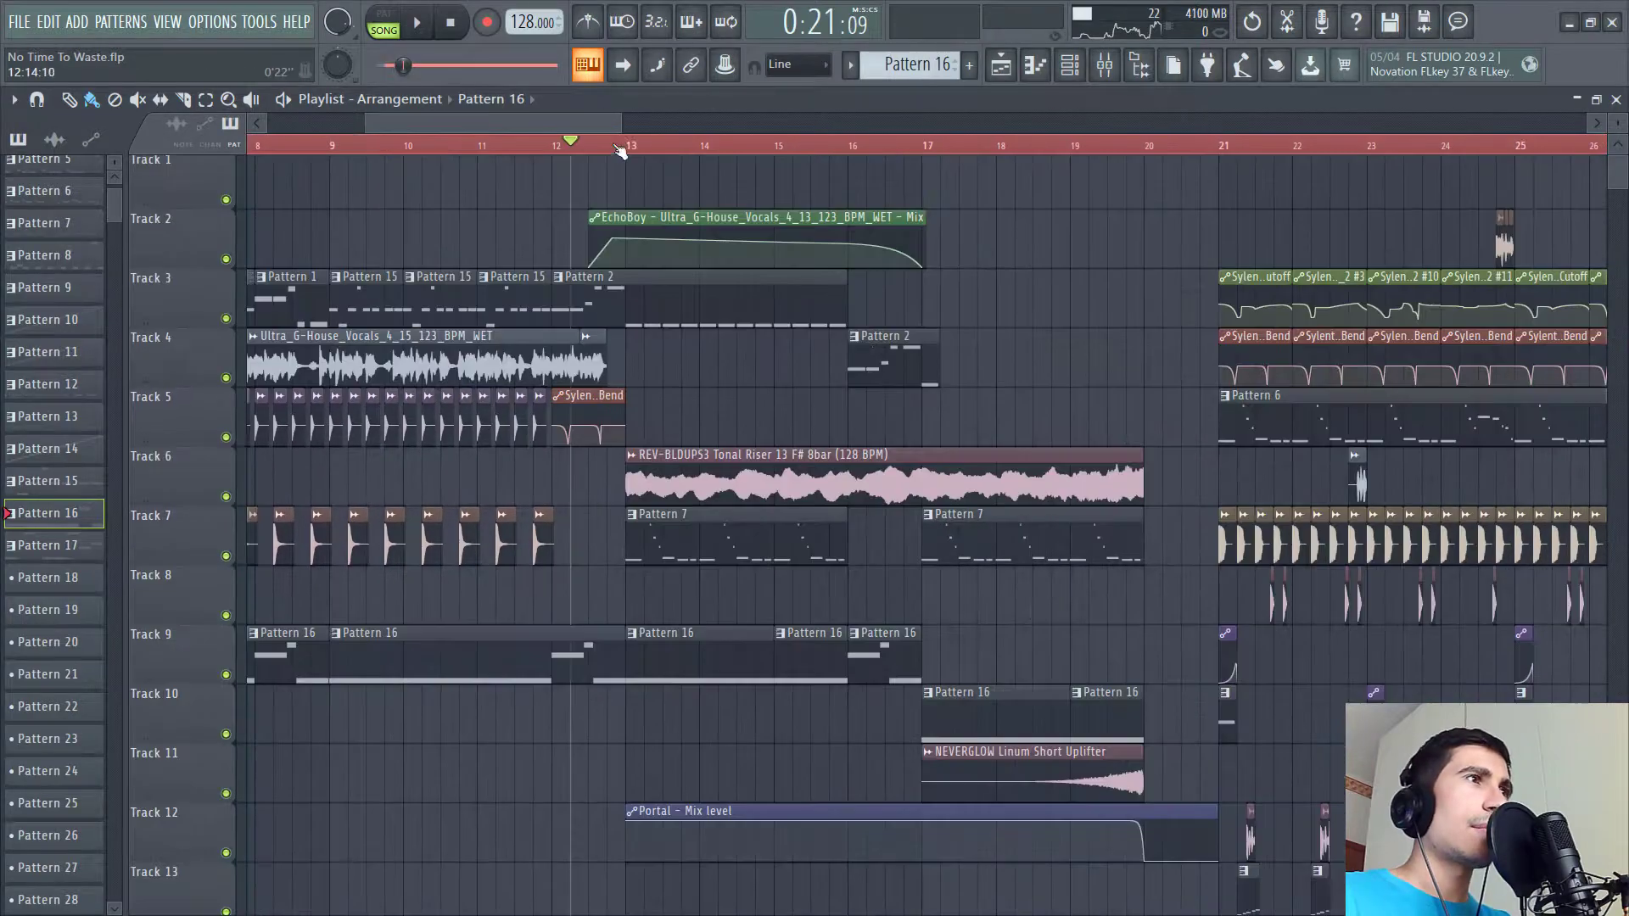
{"action": "key", "text": "space"}
{"action": "mouse_move", "coordinate": [749, 485]}
{"action": "left_mouse_down"}
{"action": "mouse_move", "coordinate": [749, 431]}
{"action": "mouse_move", "coordinate": [749, 485]}
{"action": "left_mouse_up"}
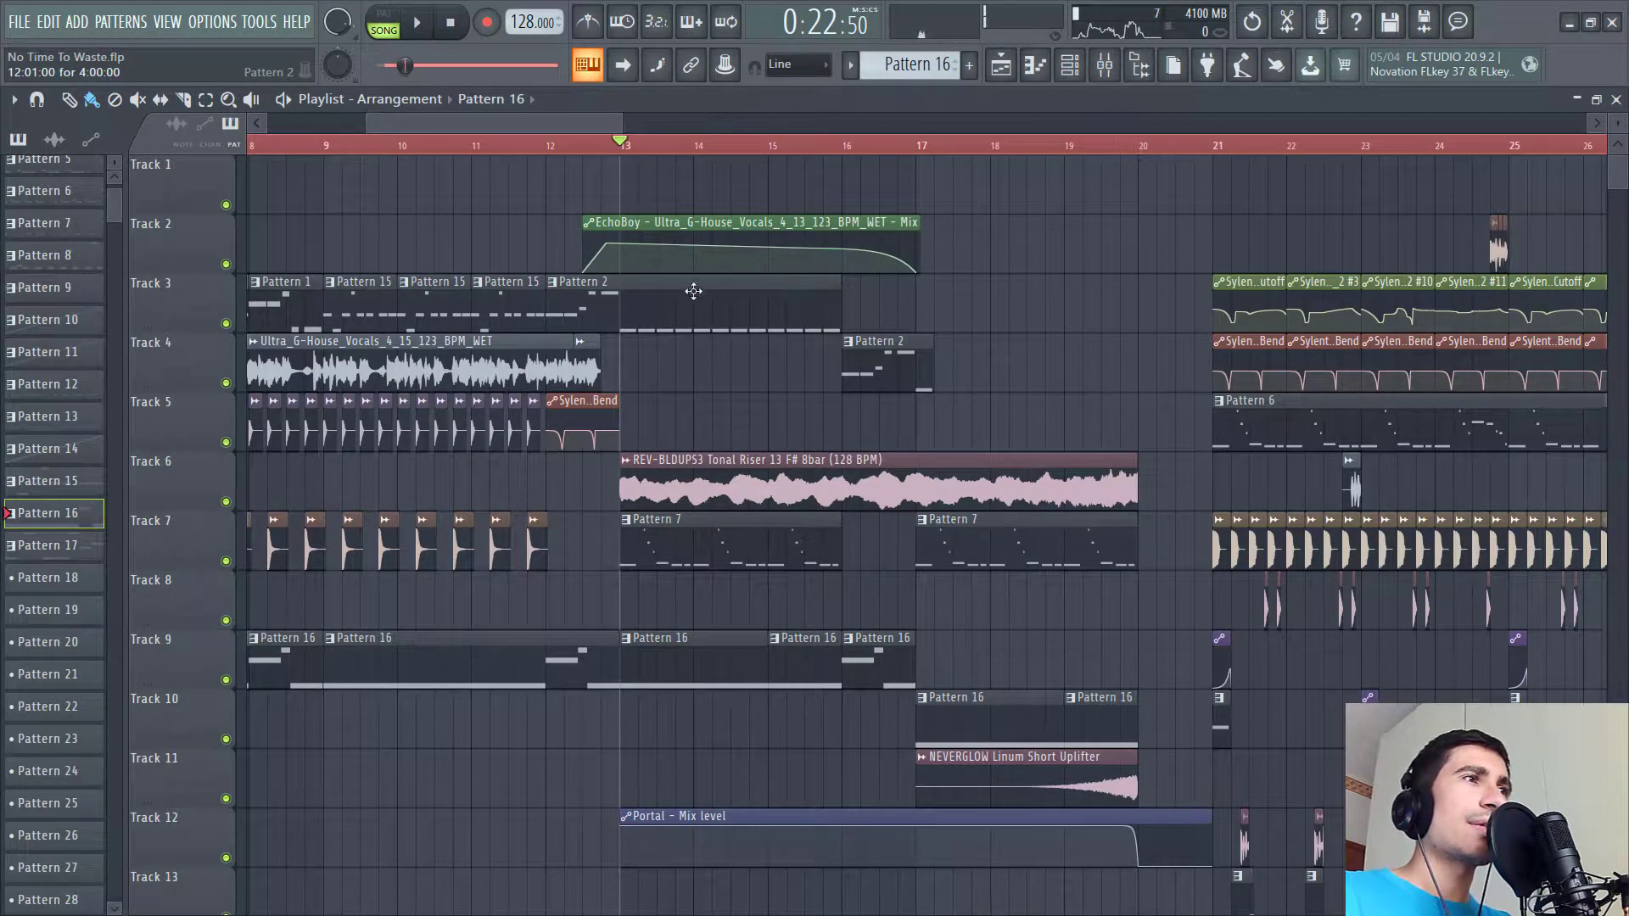
- Solo playlist track 3 to audition it, then unsolo it
{"action": "right_click", "coordinate": [225, 323]}
{"action": "key", "text": "space"}
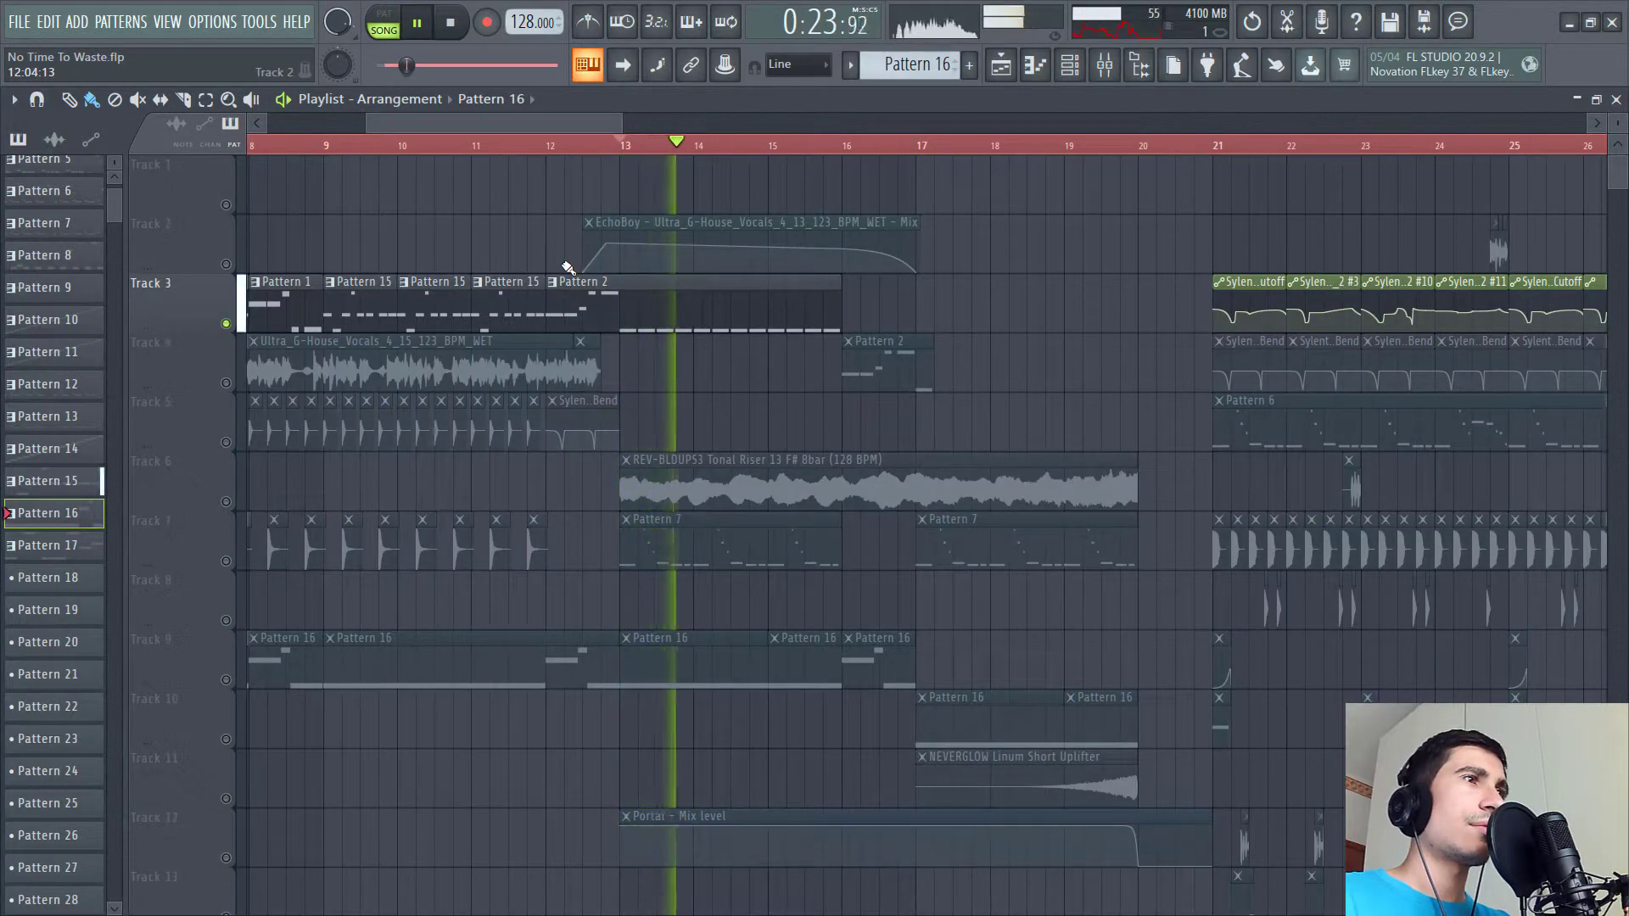
{"action": "key", "text": "space"}
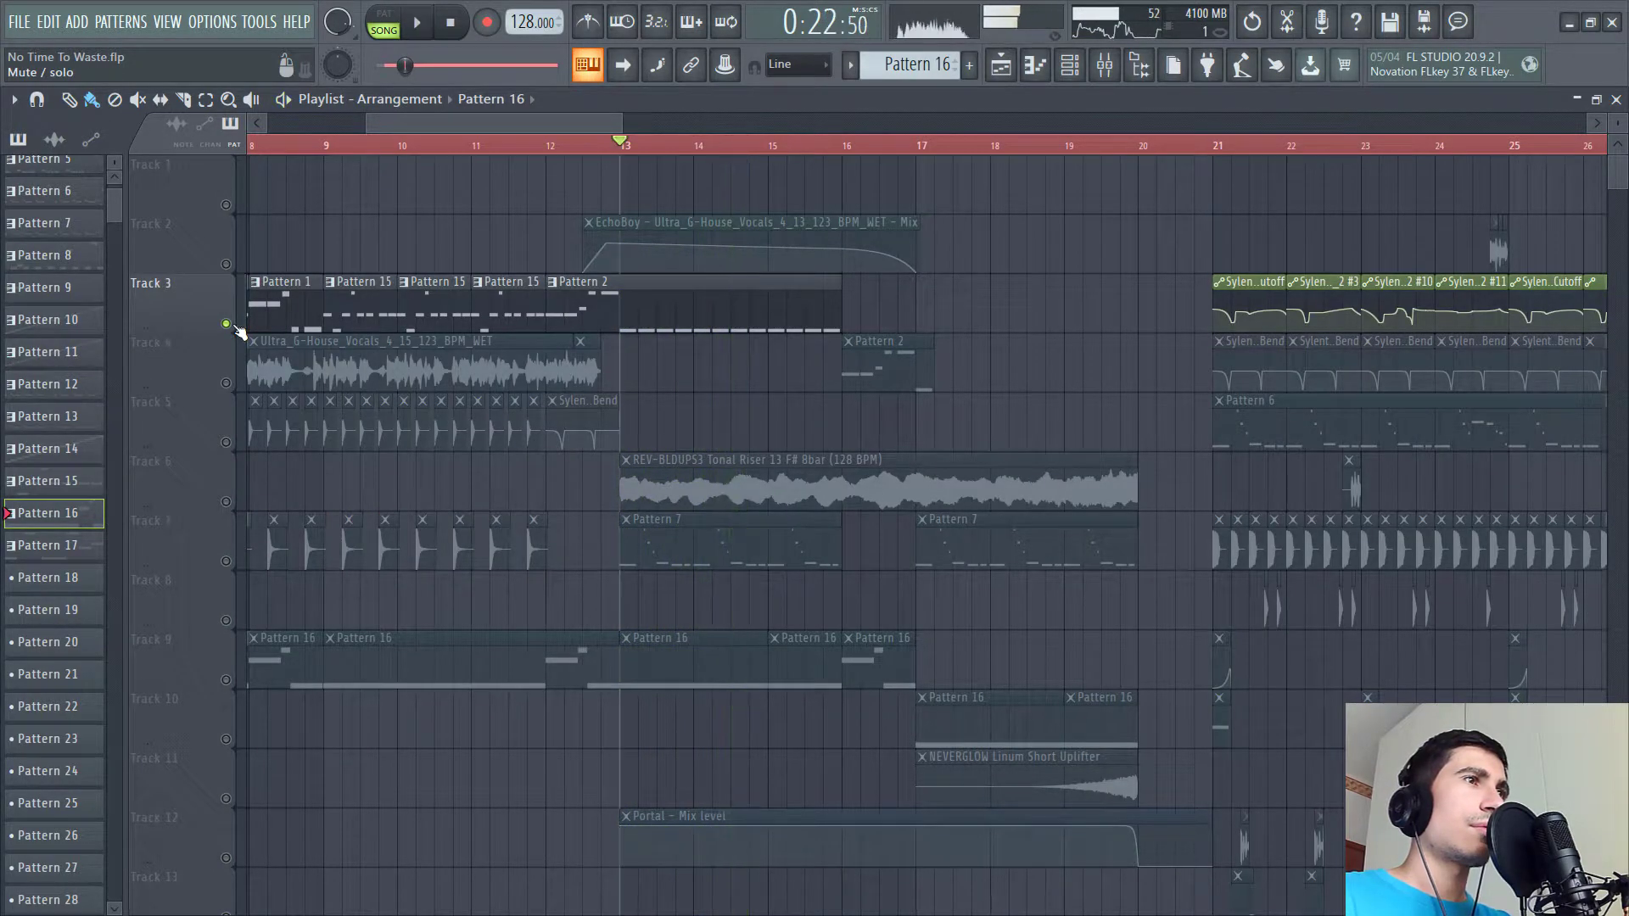
{"action": "right_click", "coordinate": [225, 323]}
- Open the REV-BLDUPS3 Tonal Riser clip's audio settings and audition it
{"action": "scroll", "coordinate": [702, 477], "scroll_direction": "down", "scroll_amount": 3}
{"action": "double_click", "coordinate": [710, 280]}
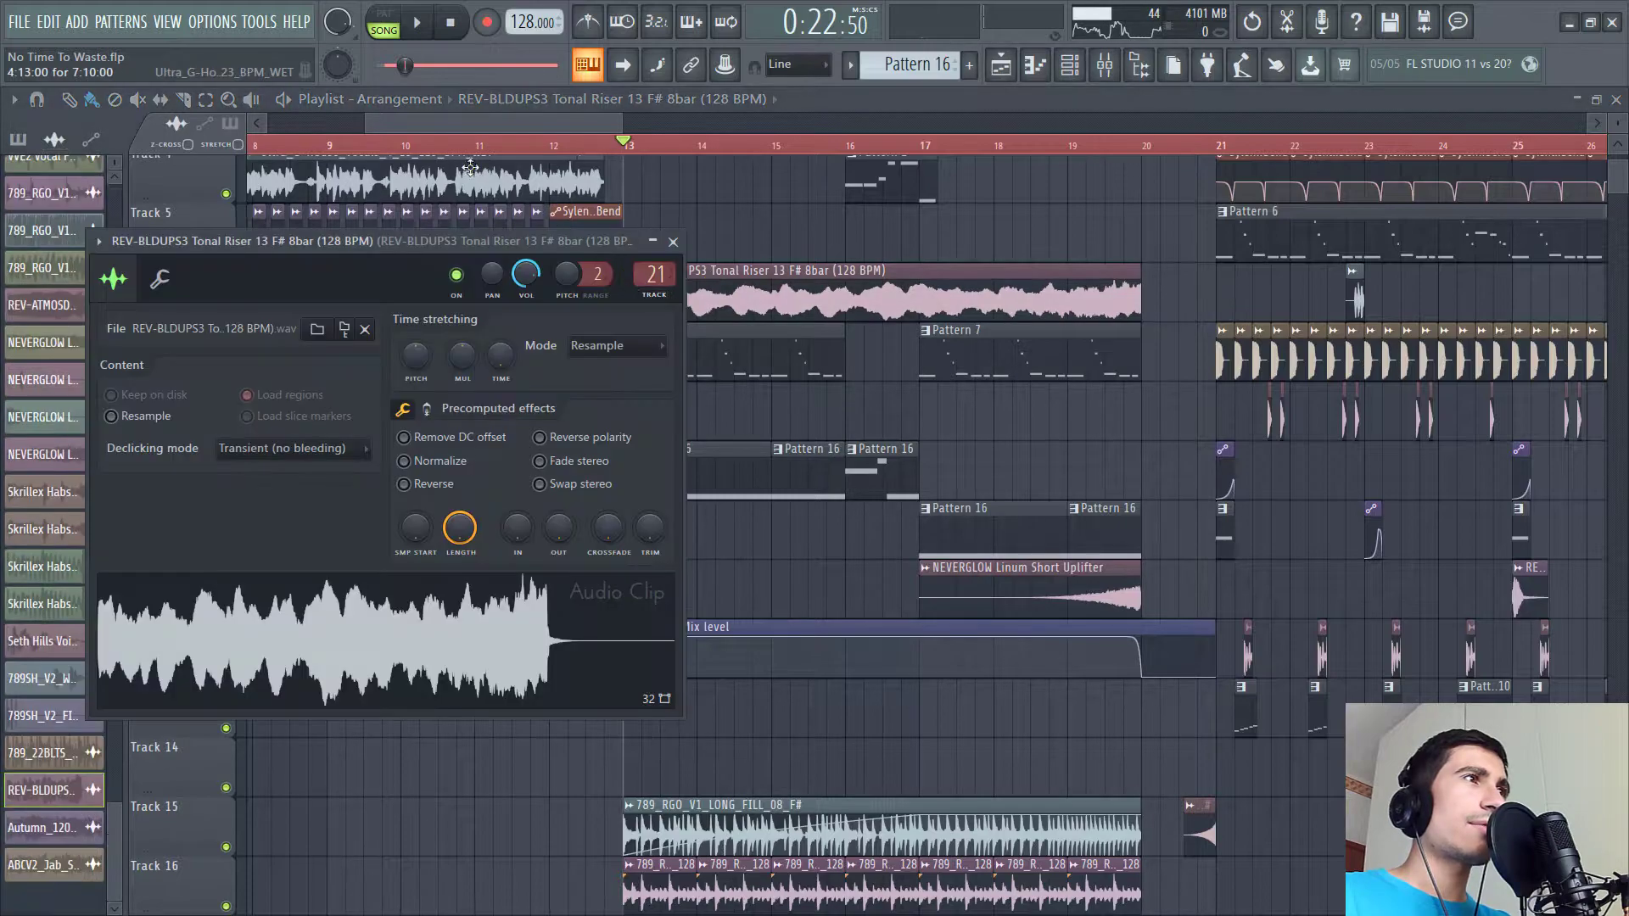
{"action": "key", "text": "space"}
{"action": "key", "text": "t"}
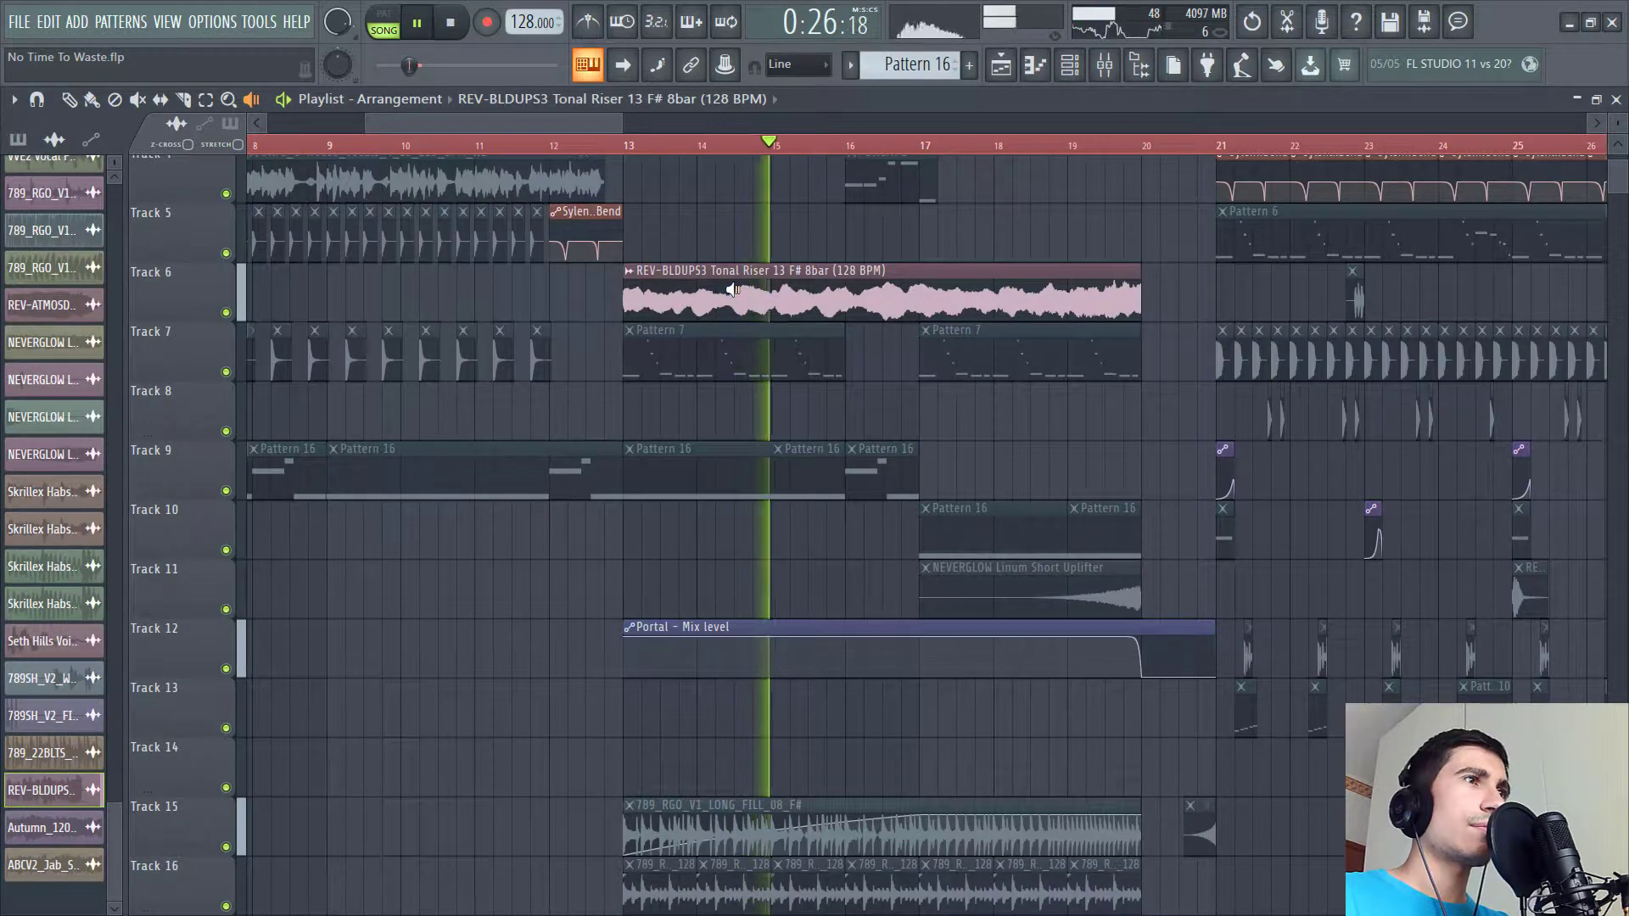
{"action": "key", "text": "space"}
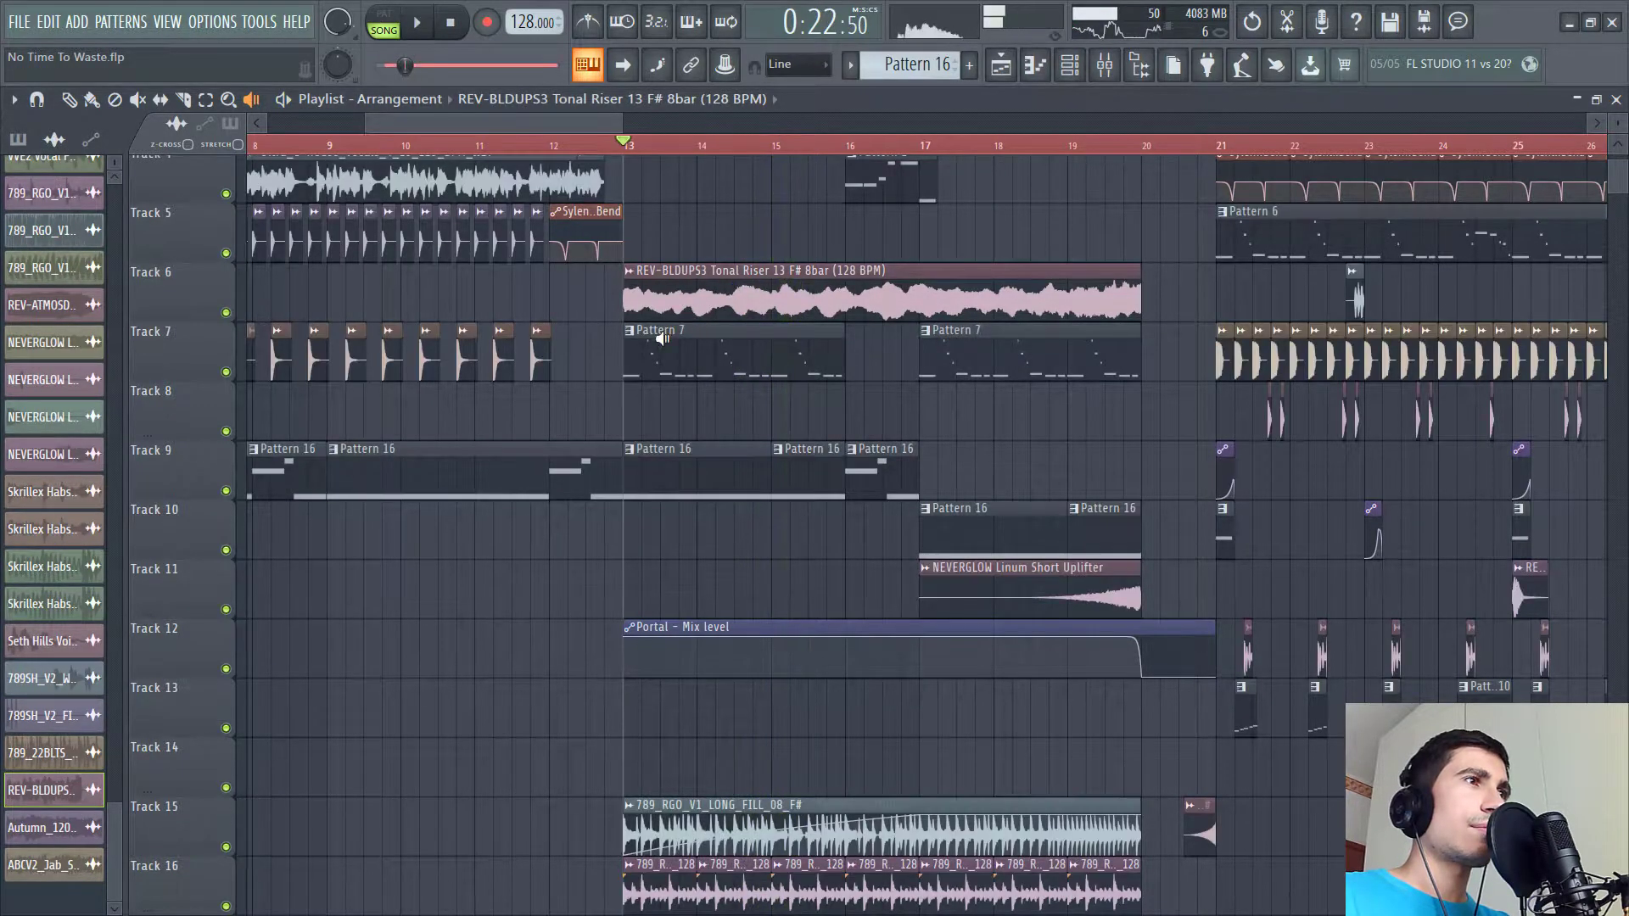
- Browse the arrangement section between bars 12 and 21 in the playlist
{"action": "key", "text": "p"}
{"action": "scroll", "coordinate": [713, 408], "scroll_direction": "up", "scroll_amount": 1}
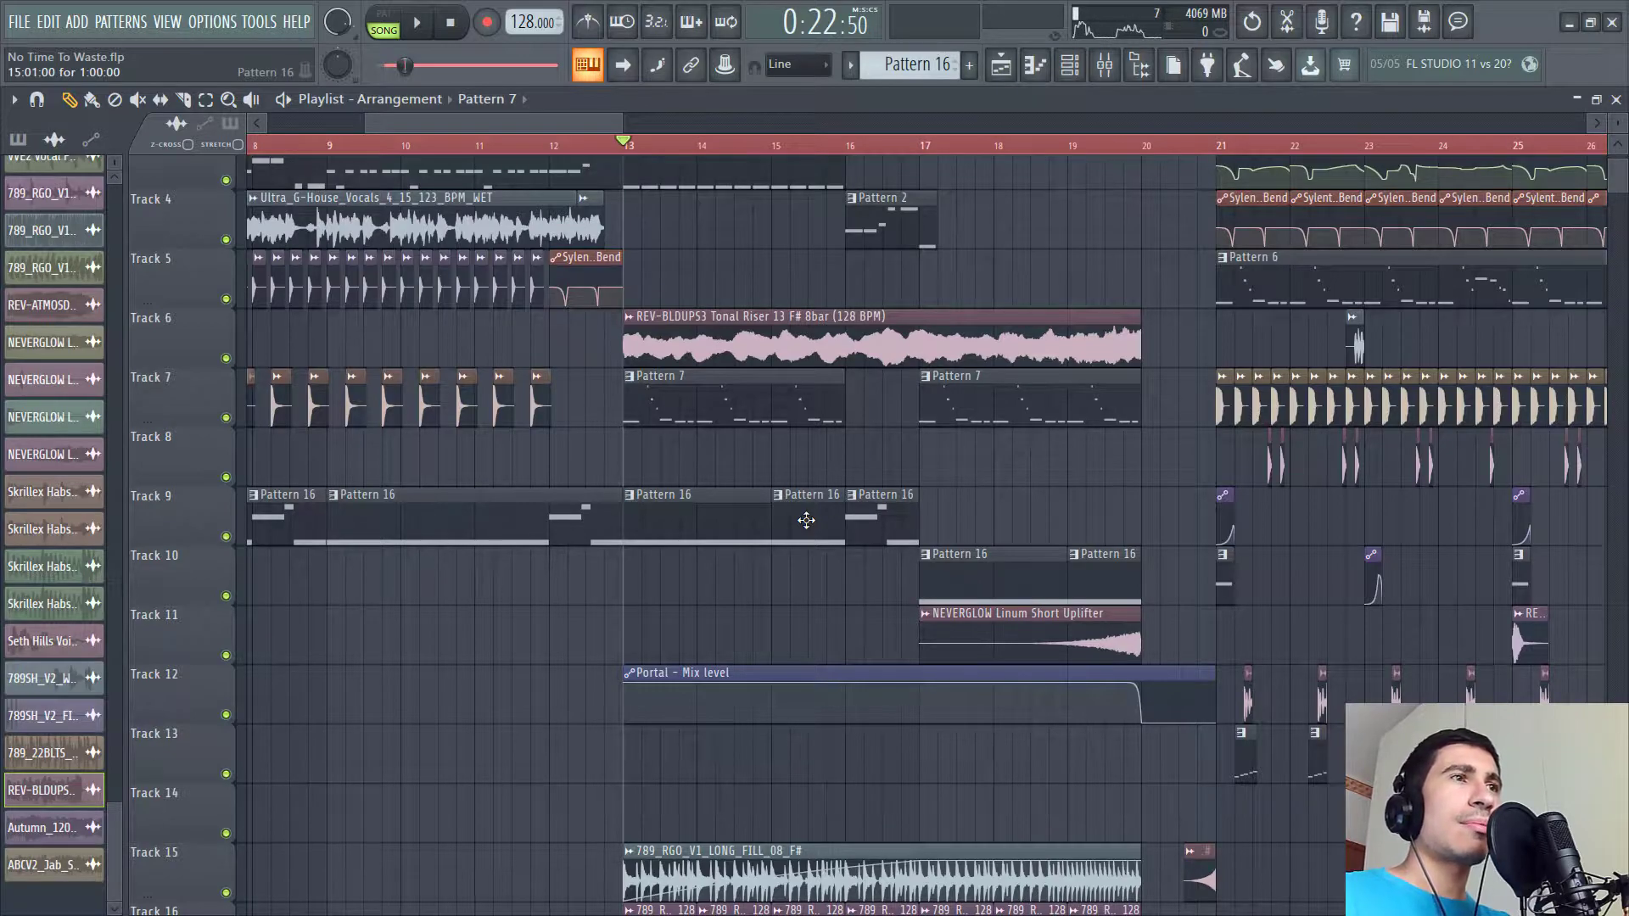
{"action": "left_click_drag", "start_coordinate": [1583, 382], "coordinate": [1349, 434]}
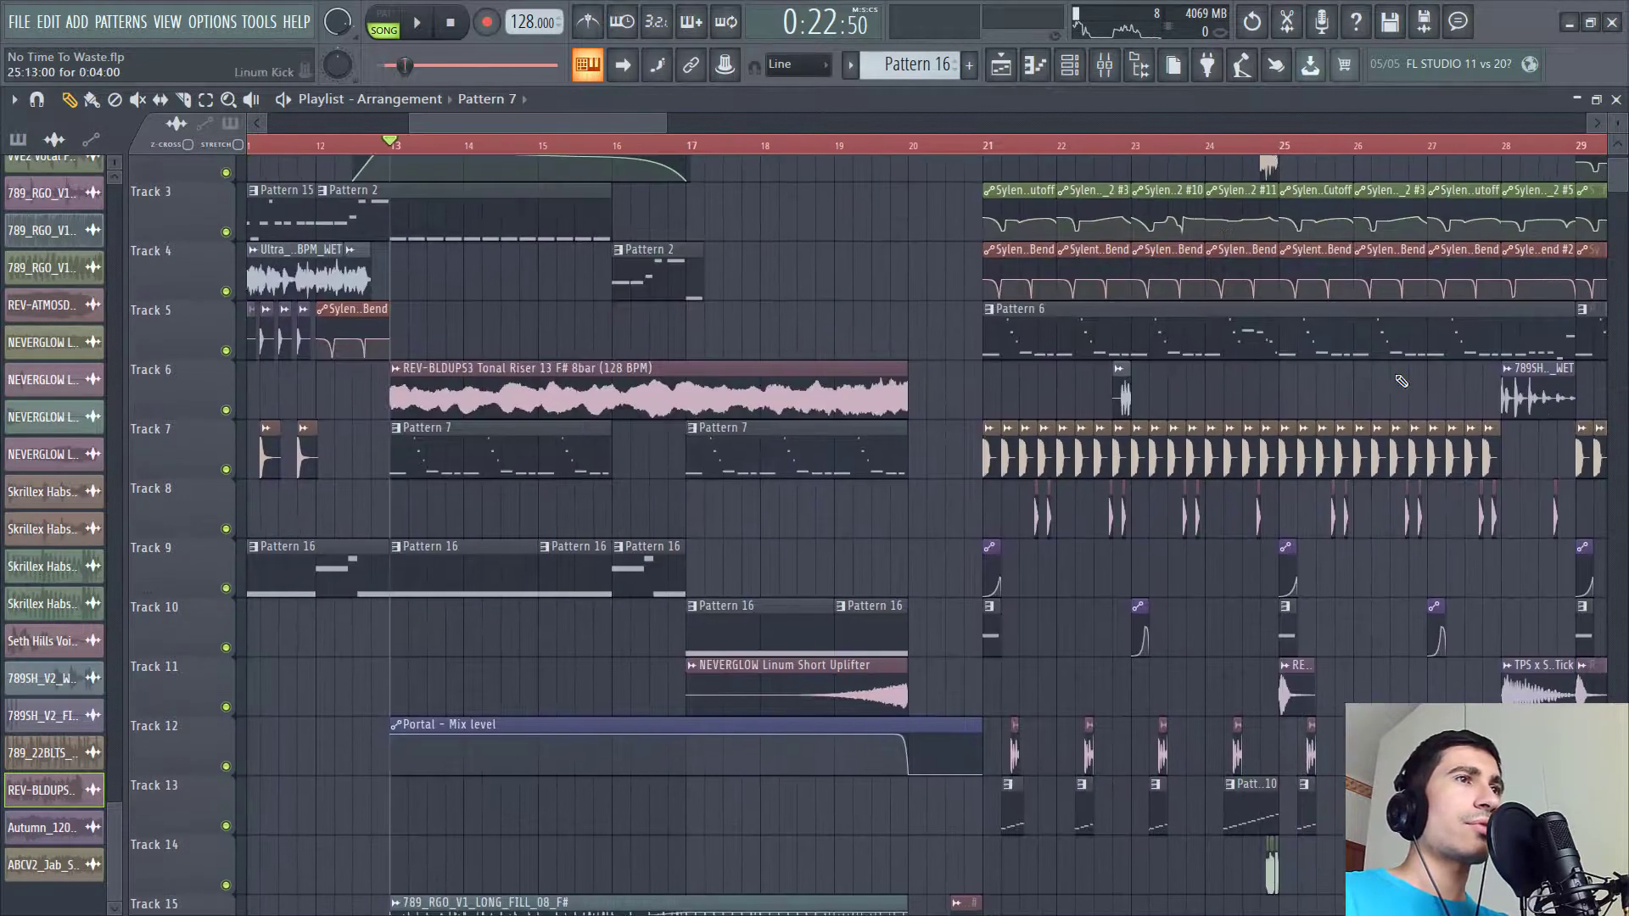
{"action": "left_click_drag", "start_coordinate": [711, 504], "coordinate": [920, 486]}
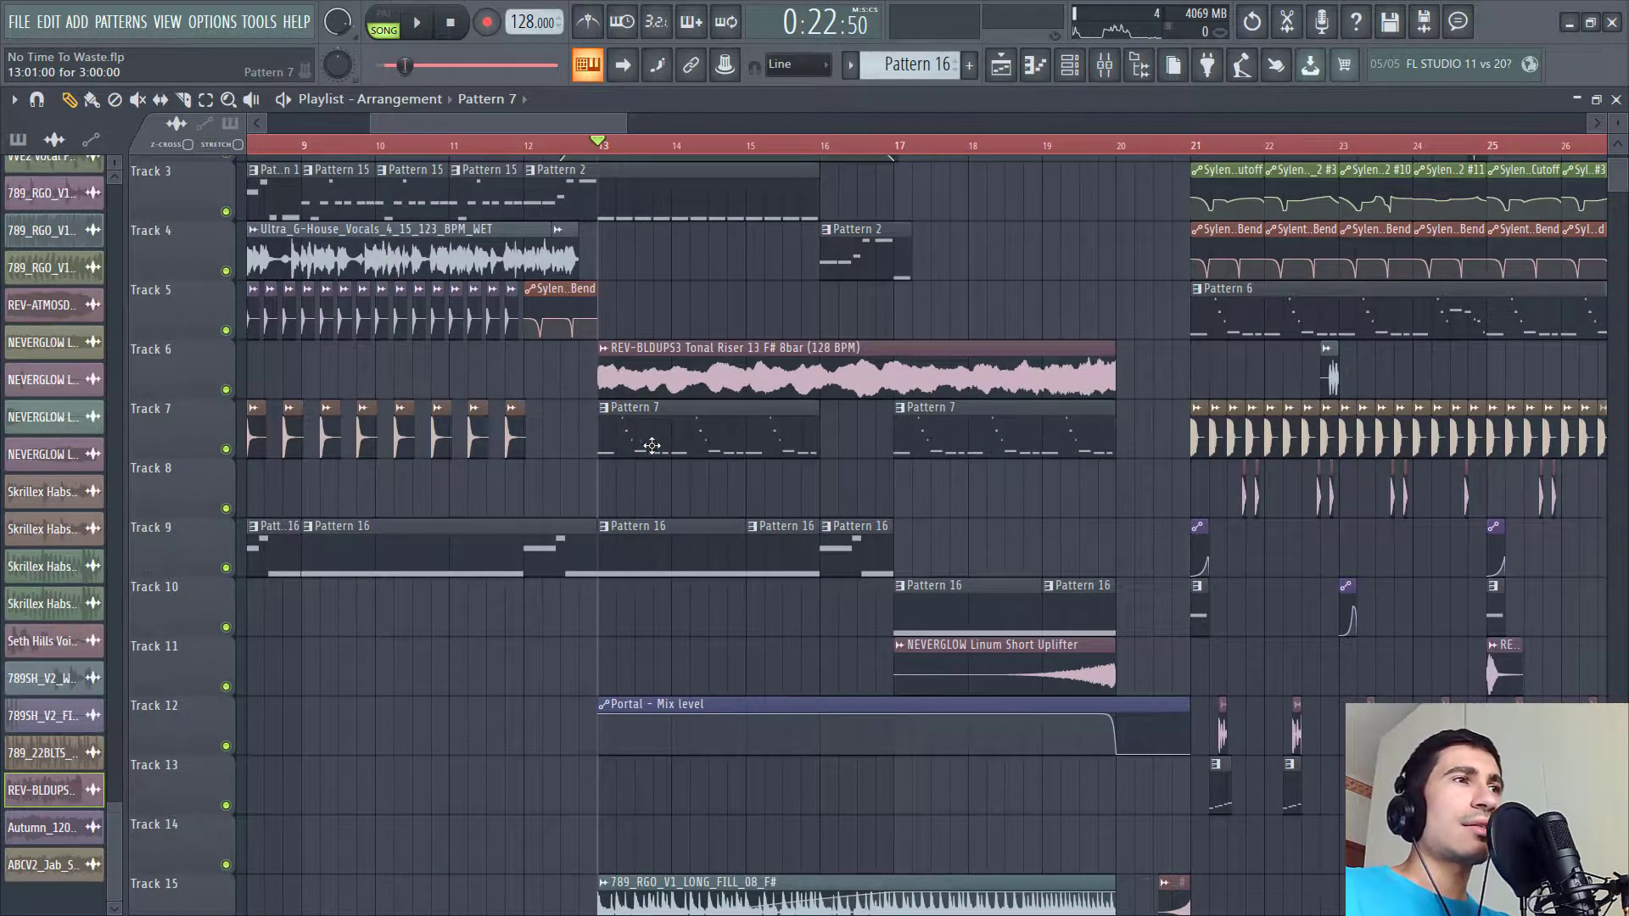
{"action": "left_click_drag", "start_coordinate": [708, 490], "coordinate": [683, 356]}
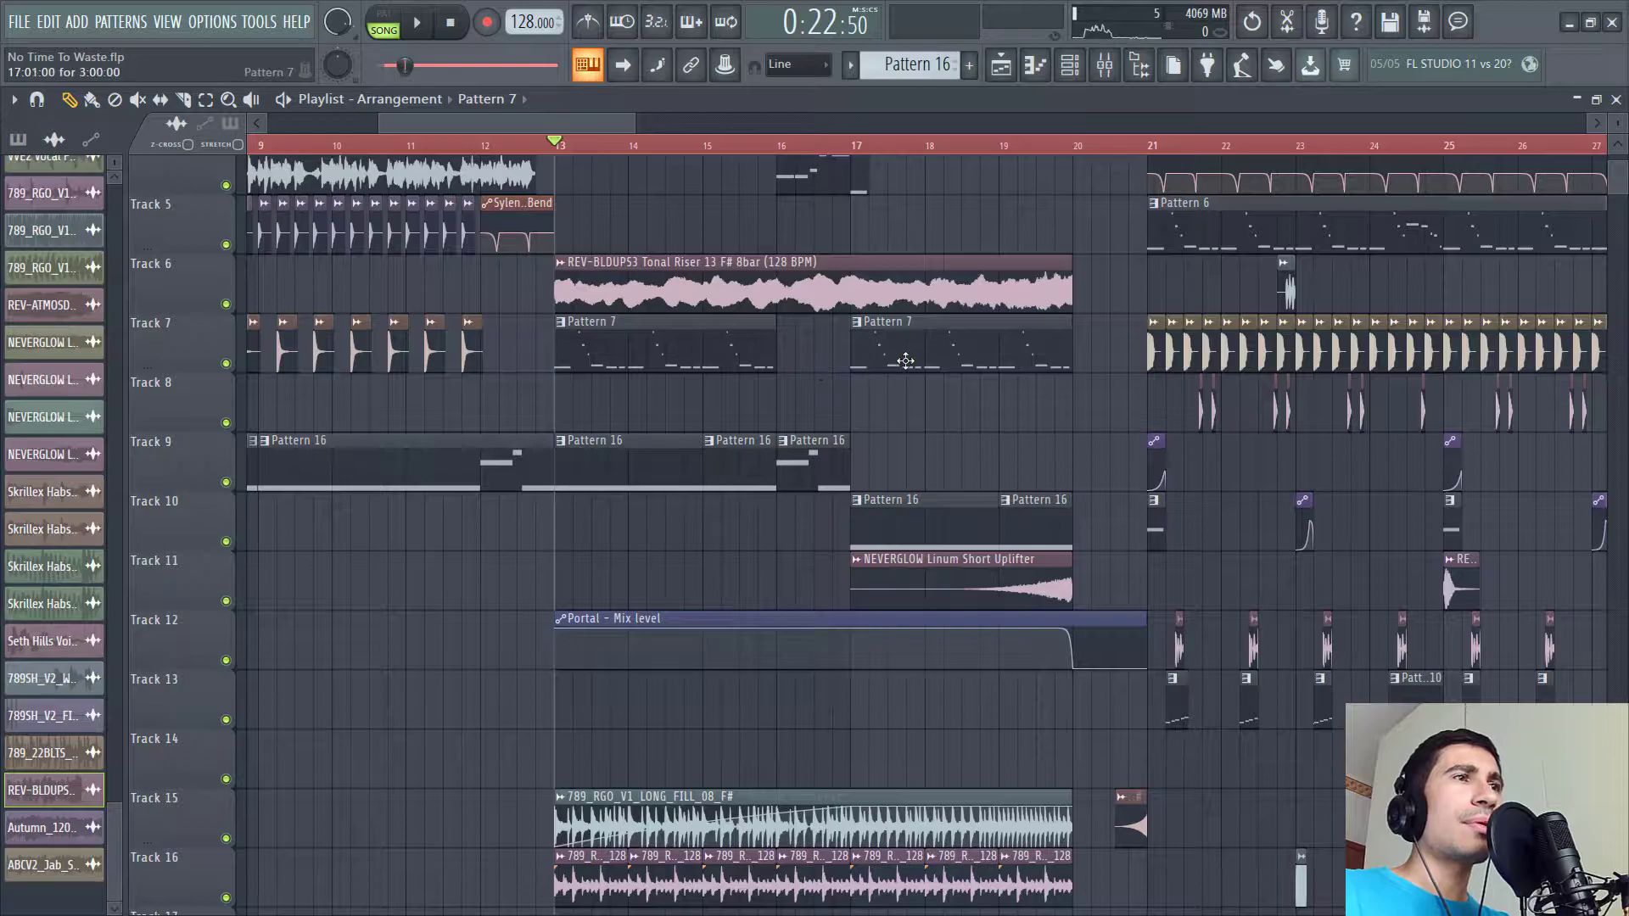
{"action": "left_click_drag", "start_coordinate": [1156, 327], "coordinate": [1089, 485]}
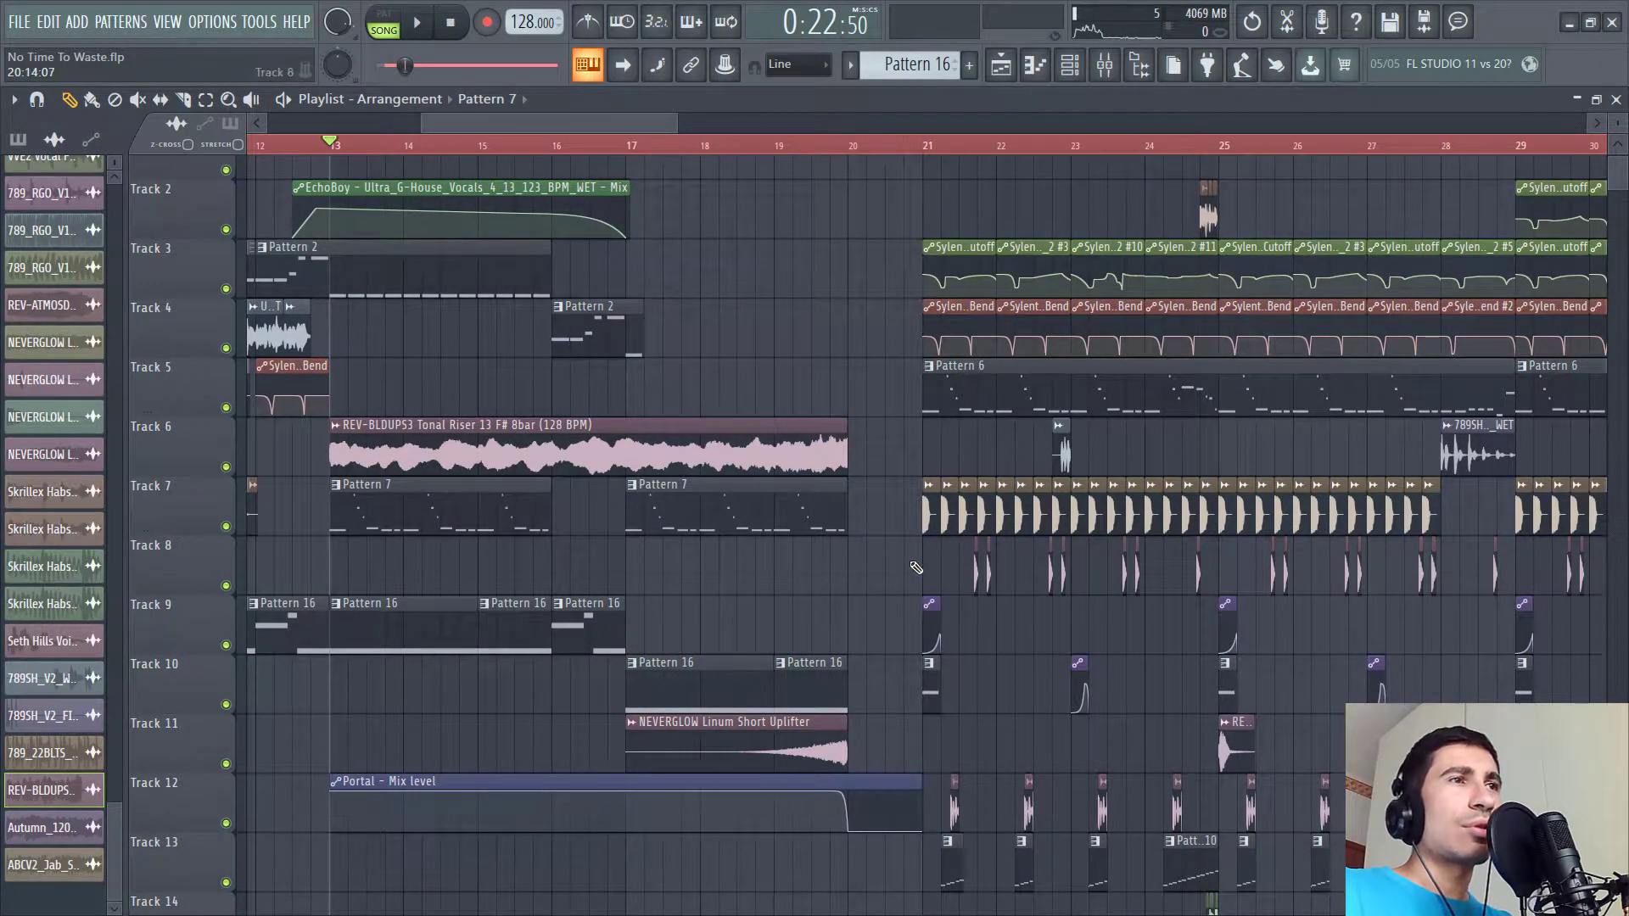
{"action": "left_click_drag", "start_coordinate": [881, 646], "coordinate": [962, 572]}
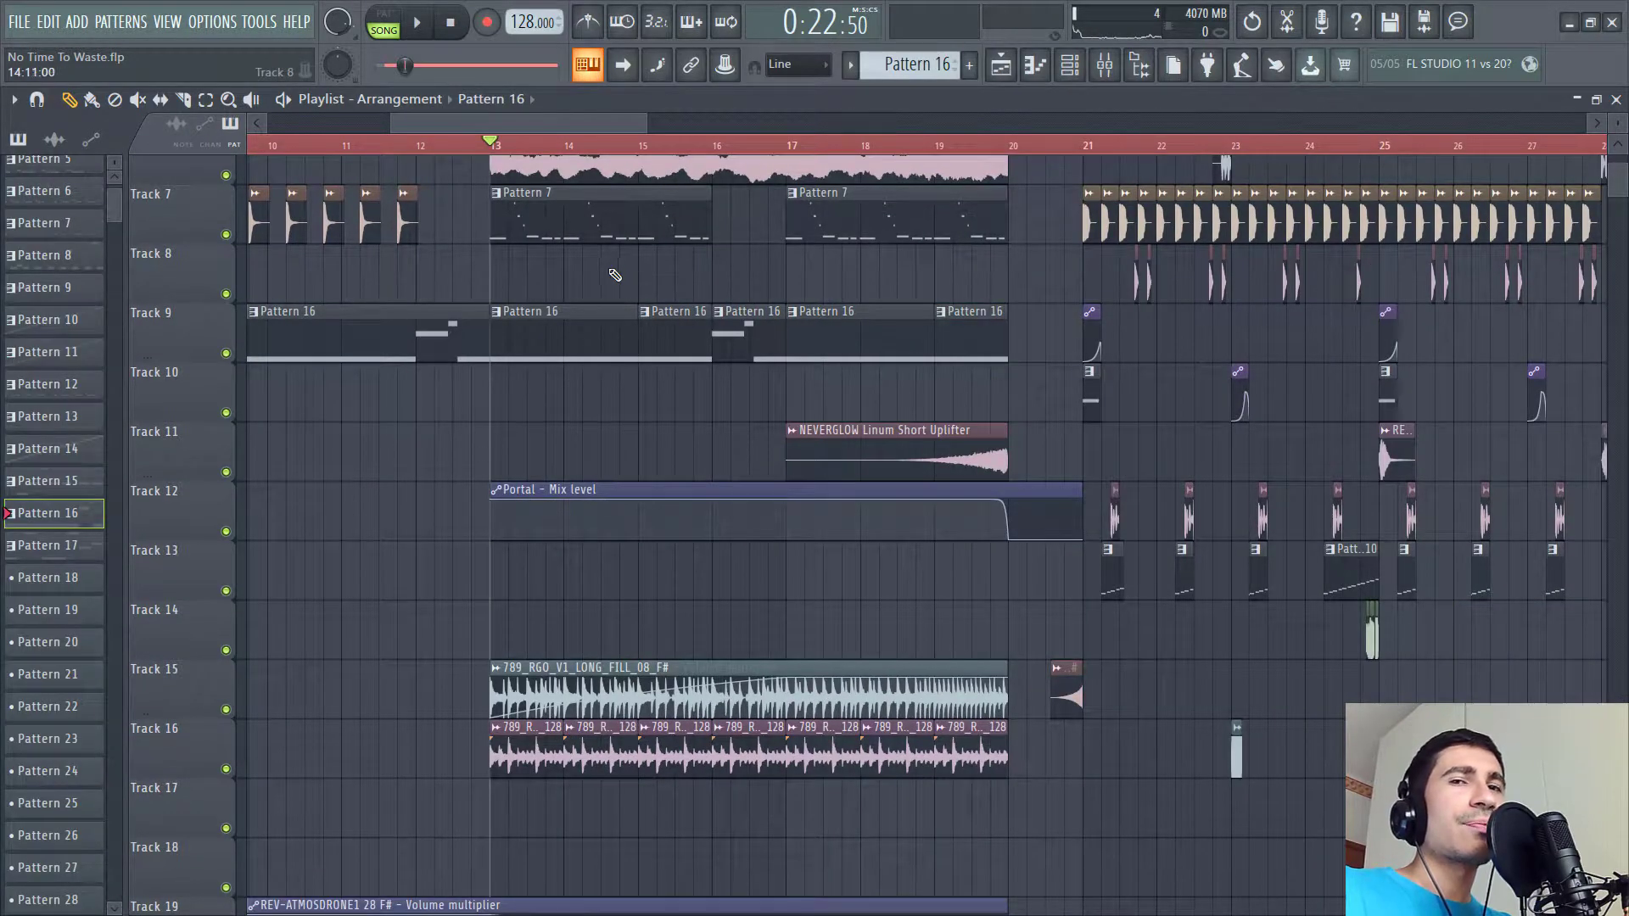
{"action": "left_click_drag", "start_coordinate": [661, 324], "coordinate": [554, 463]}
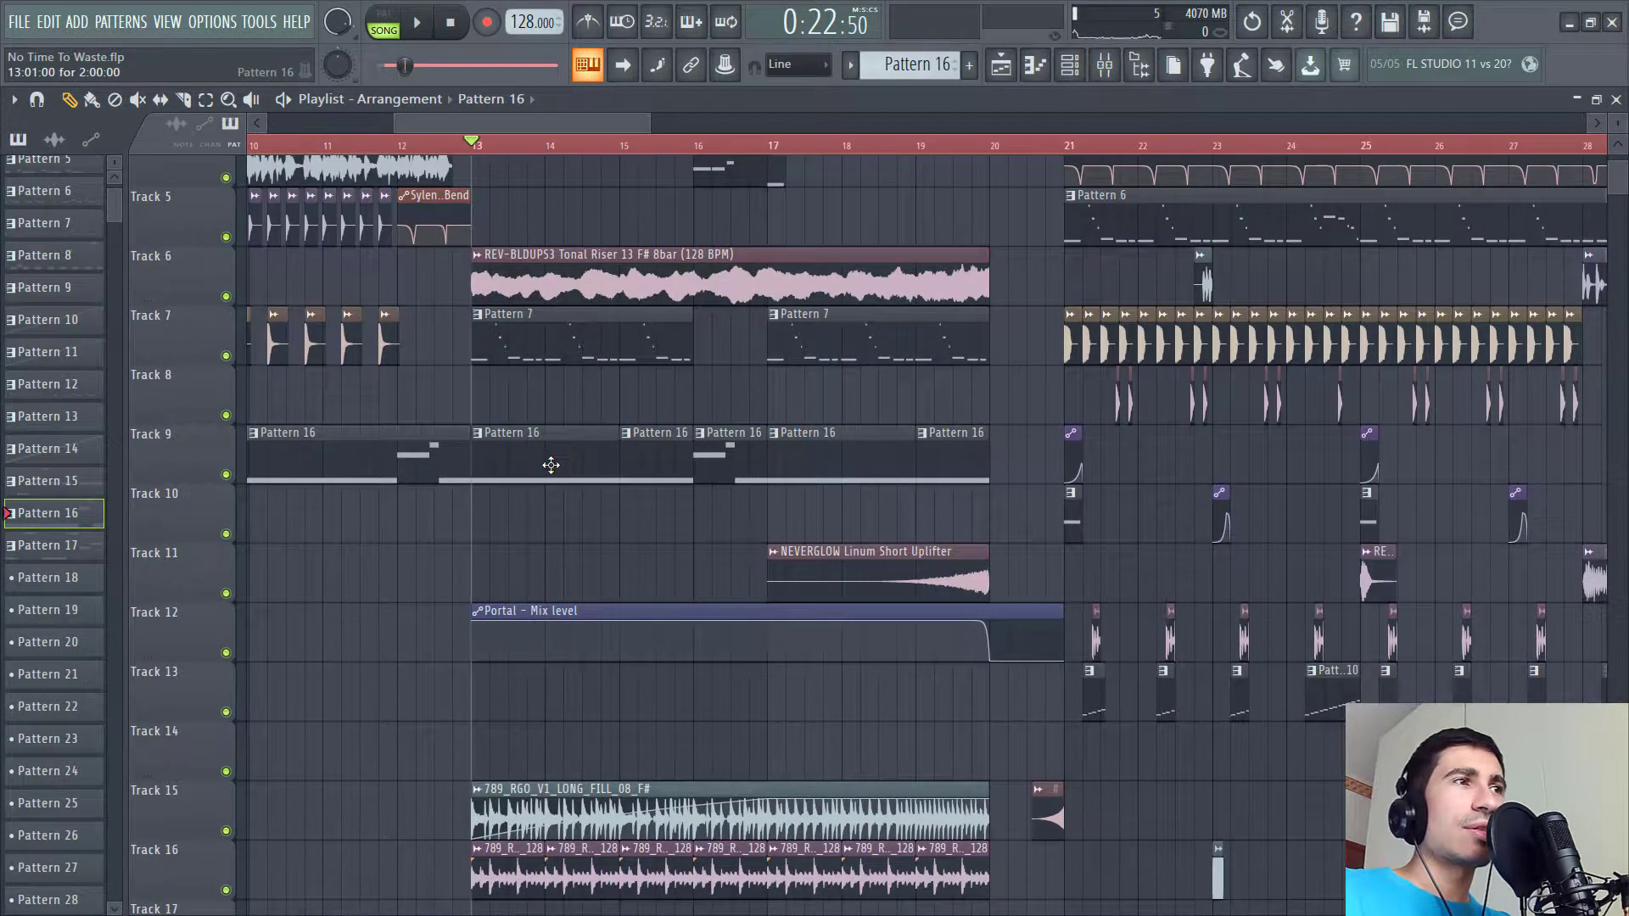
- Play the arrangement while toggling smart disable for all plugins off and back on
{"action": "key", "text": "space"}
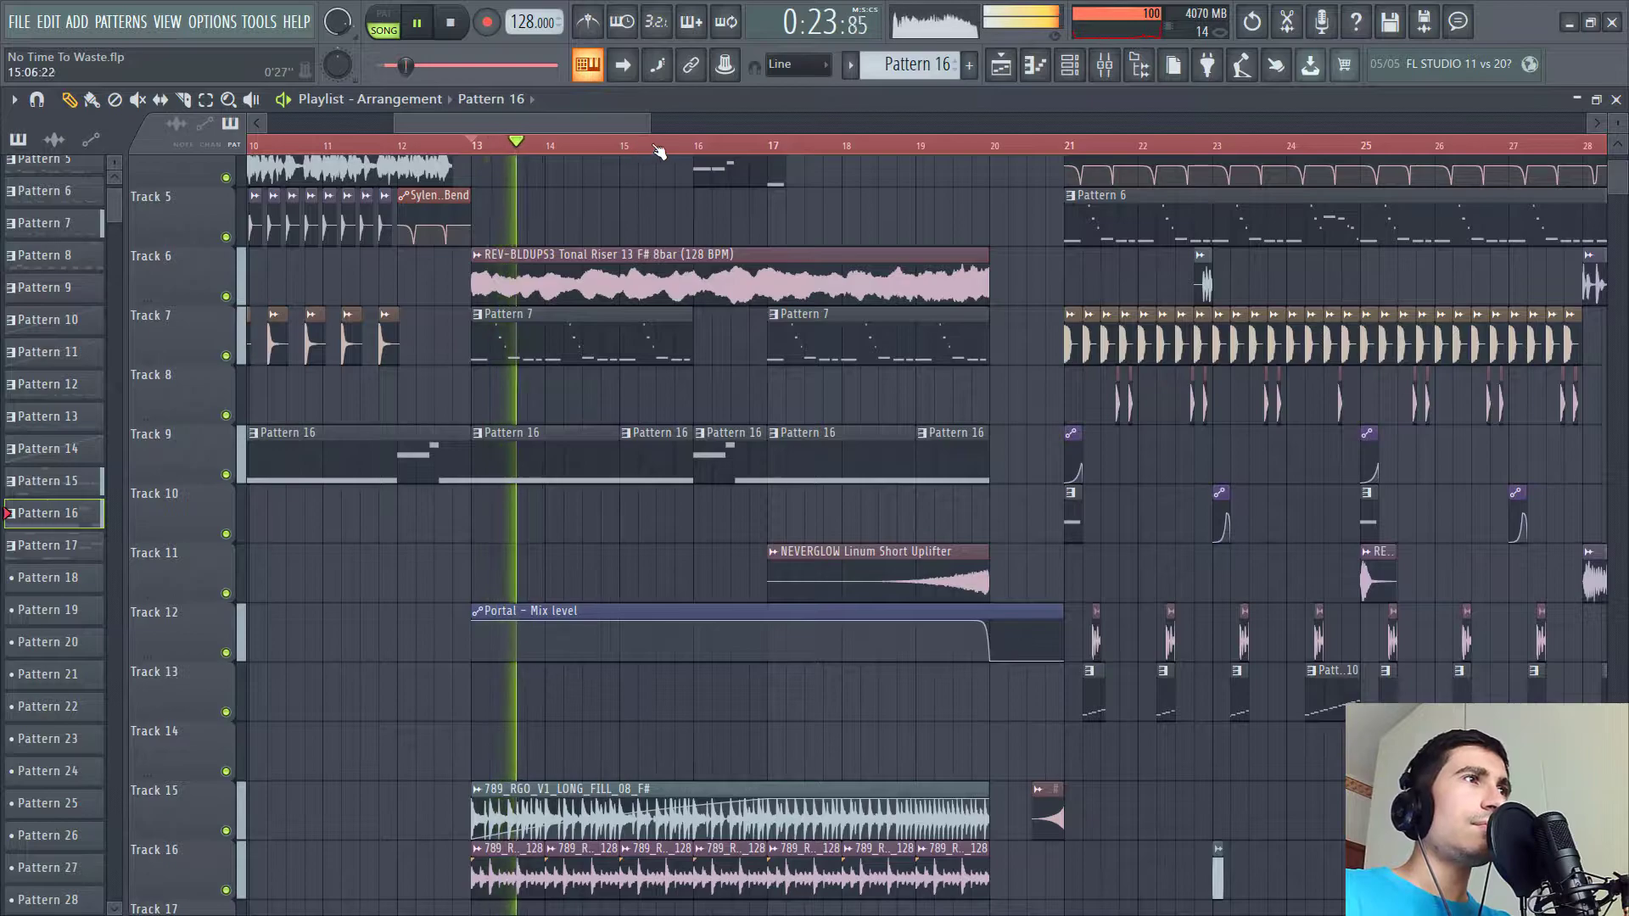
{"action": "left_click", "coordinate": [259, 21]}
{"action": "mouse_move", "coordinate": [348, 79]}
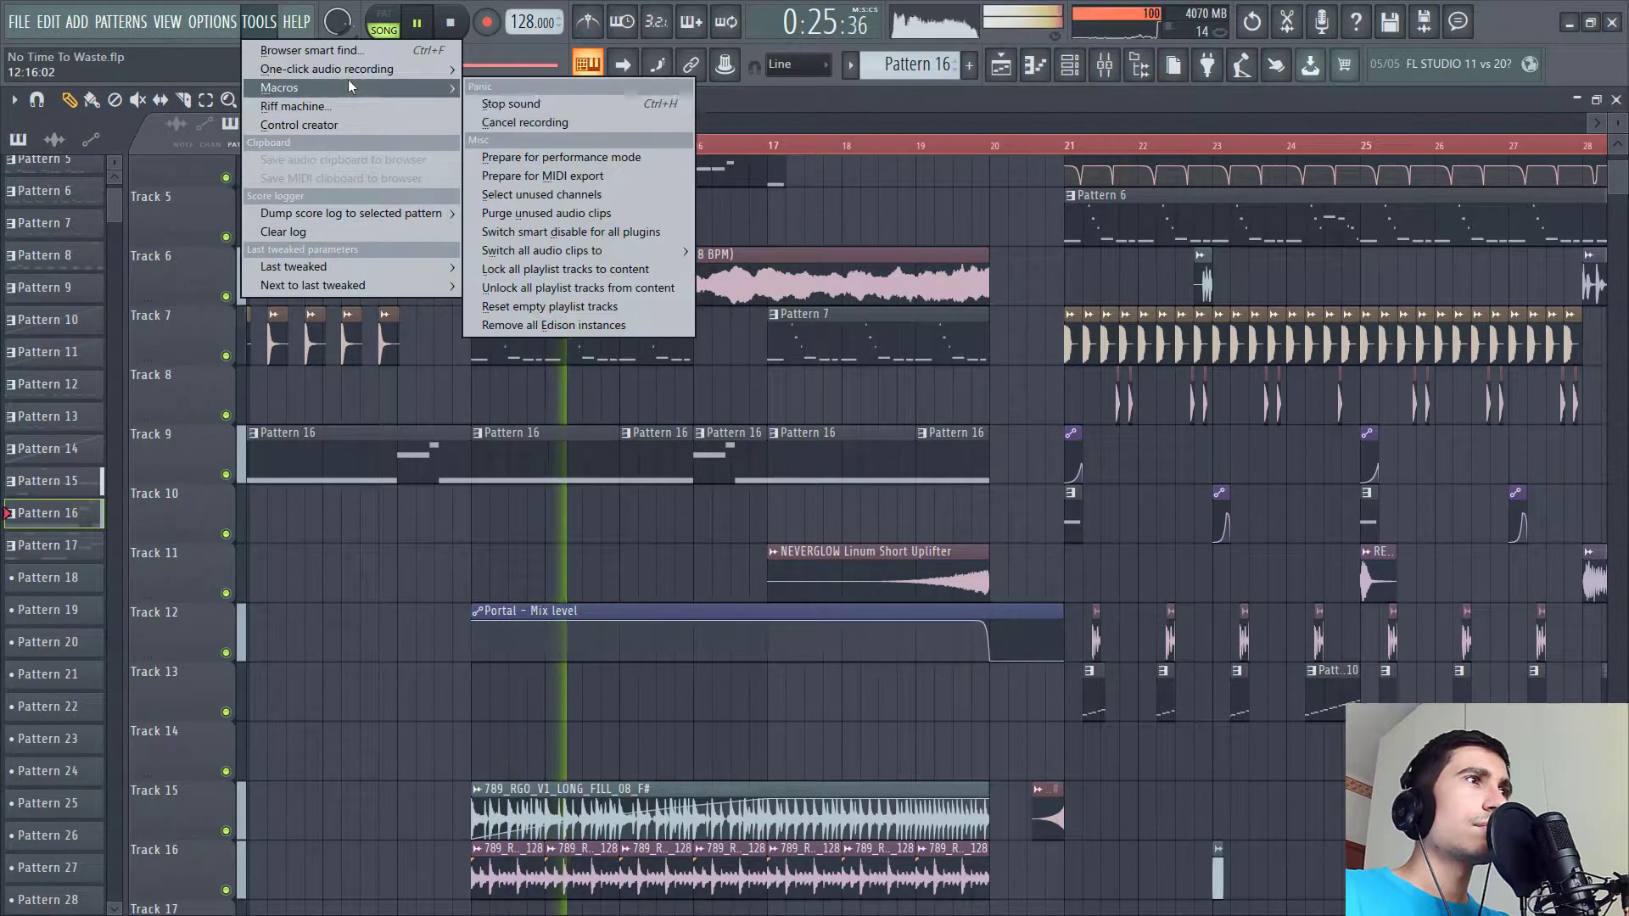
{"action": "left_click", "coordinate": [594, 232]}
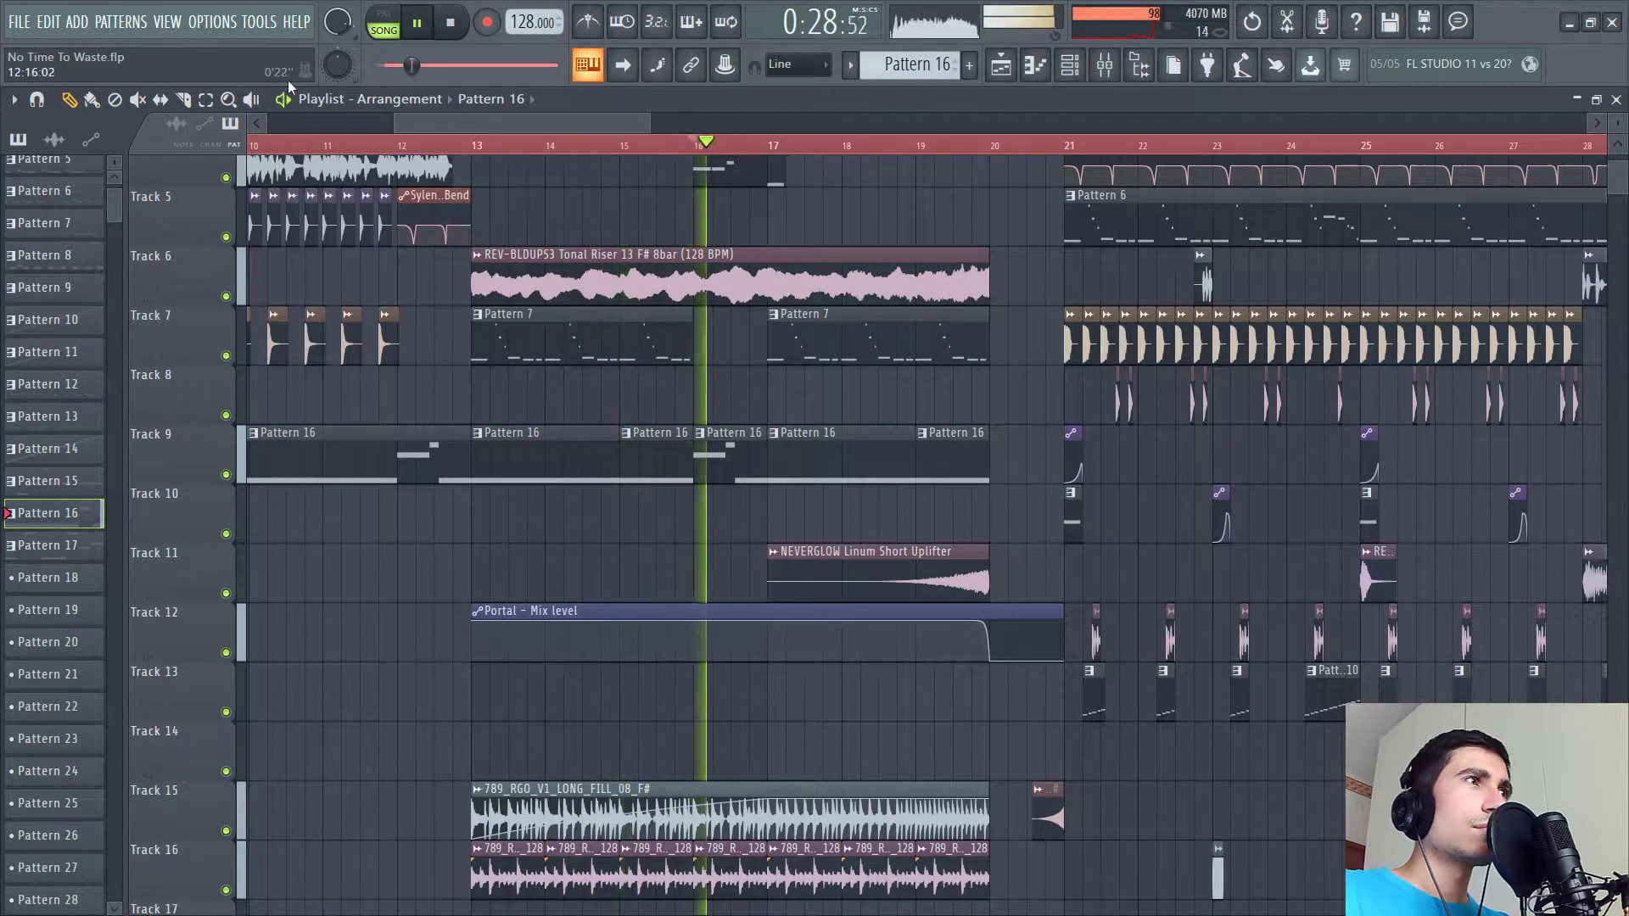
{"action": "left_click", "coordinate": [259, 21]}
{"action": "mouse_move", "coordinate": [339, 87]}
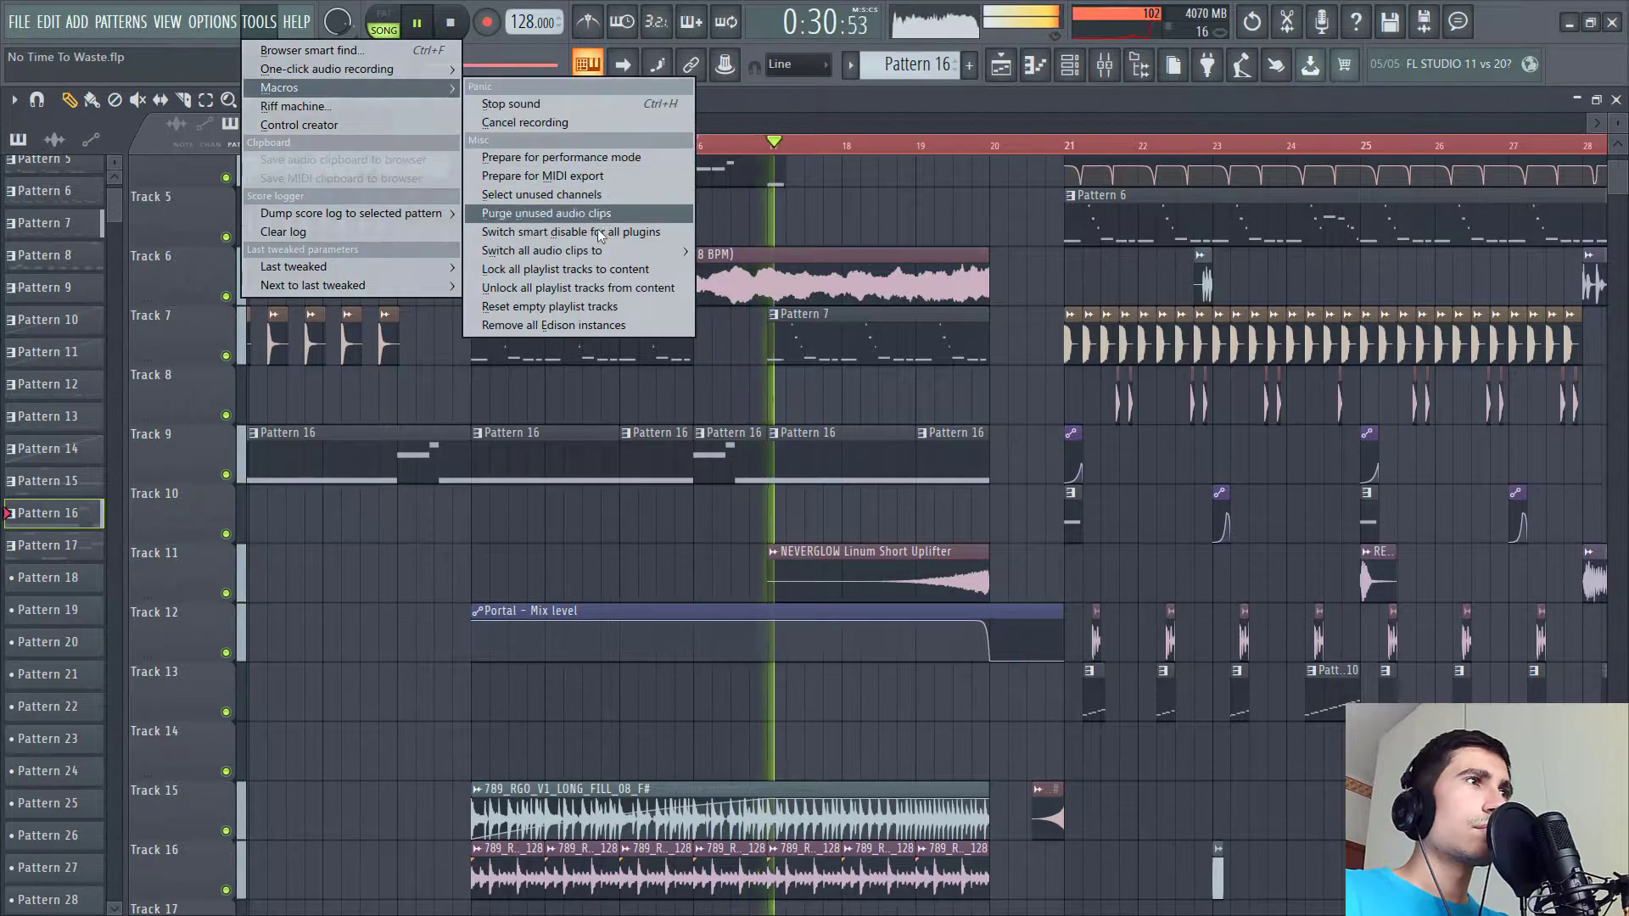
{"action": "left_click", "coordinate": [594, 233]}
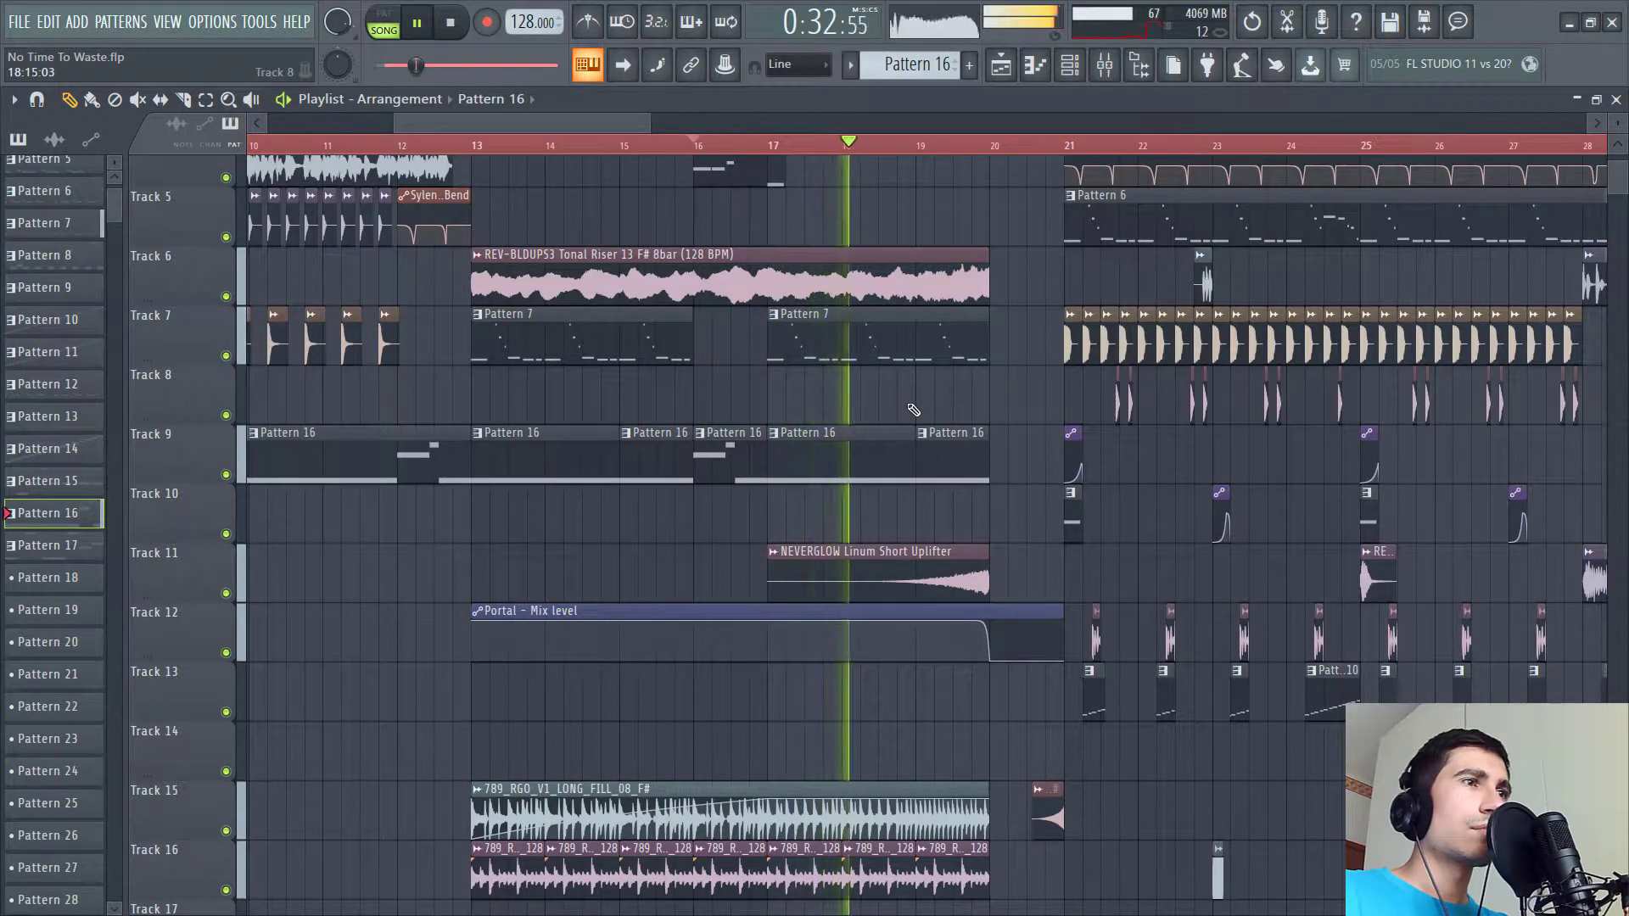
{"action": "scroll", "coordinate": [724, 422], "scroll_direction": "down", "scroll_amount": 2}
{"action": "scroll", "coordinate": [724, 422], "scroll_direction": "right", "scroll_amount": 2}
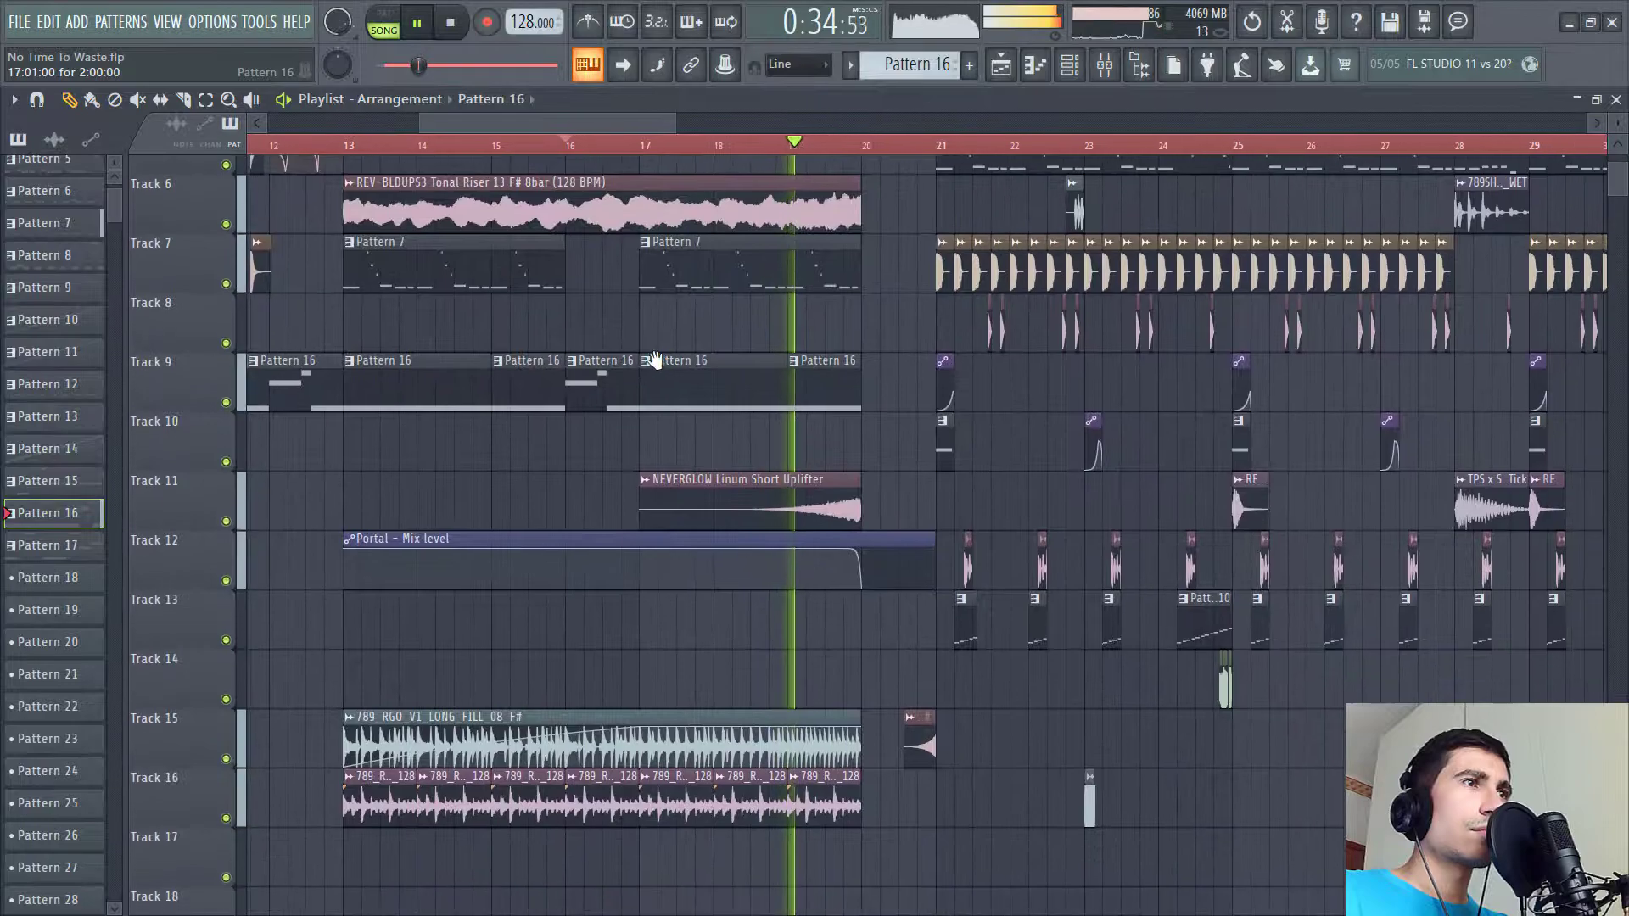
- Solo playlist track 16 and add track 15 to the solo to audition the fill loops
{"action": "key", "text": "space"}
{"action": "scroll", "coordinate": [654, 419], "scroll_direction": "down", "scroll_amount": 7}
{"action": "scroll", "coordinate": [340, 336], "scroll_direction": "left", "scroll_amount": 3}
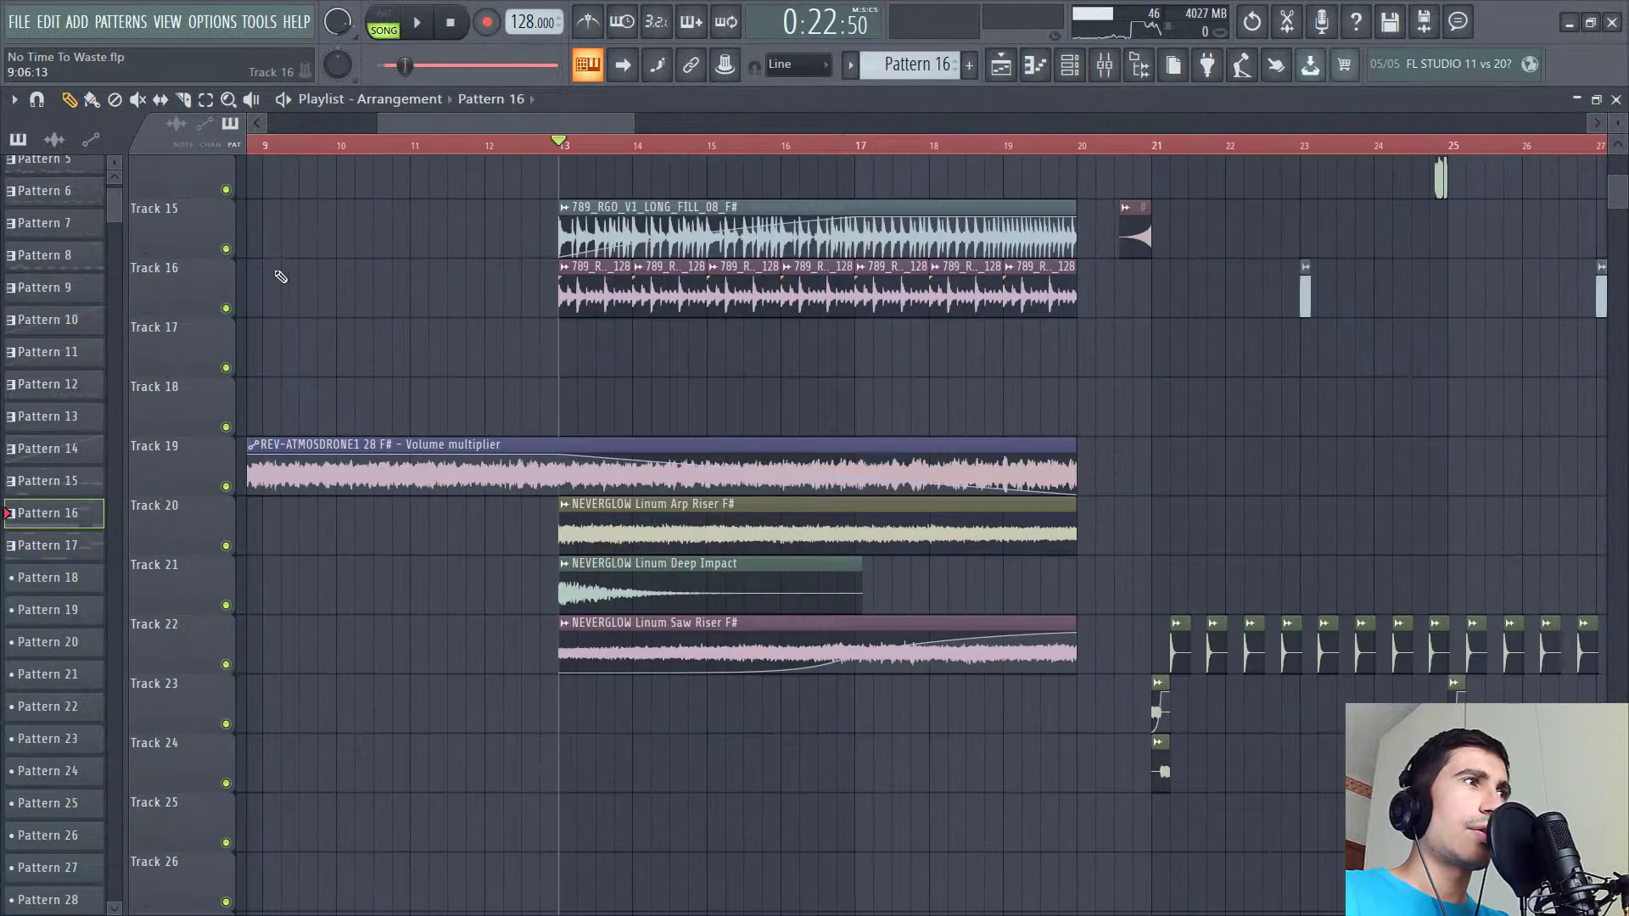
{"action": "scroll", "coordinate": [334, 364], "scroll_direction": "up", "scroll_amount": 3}
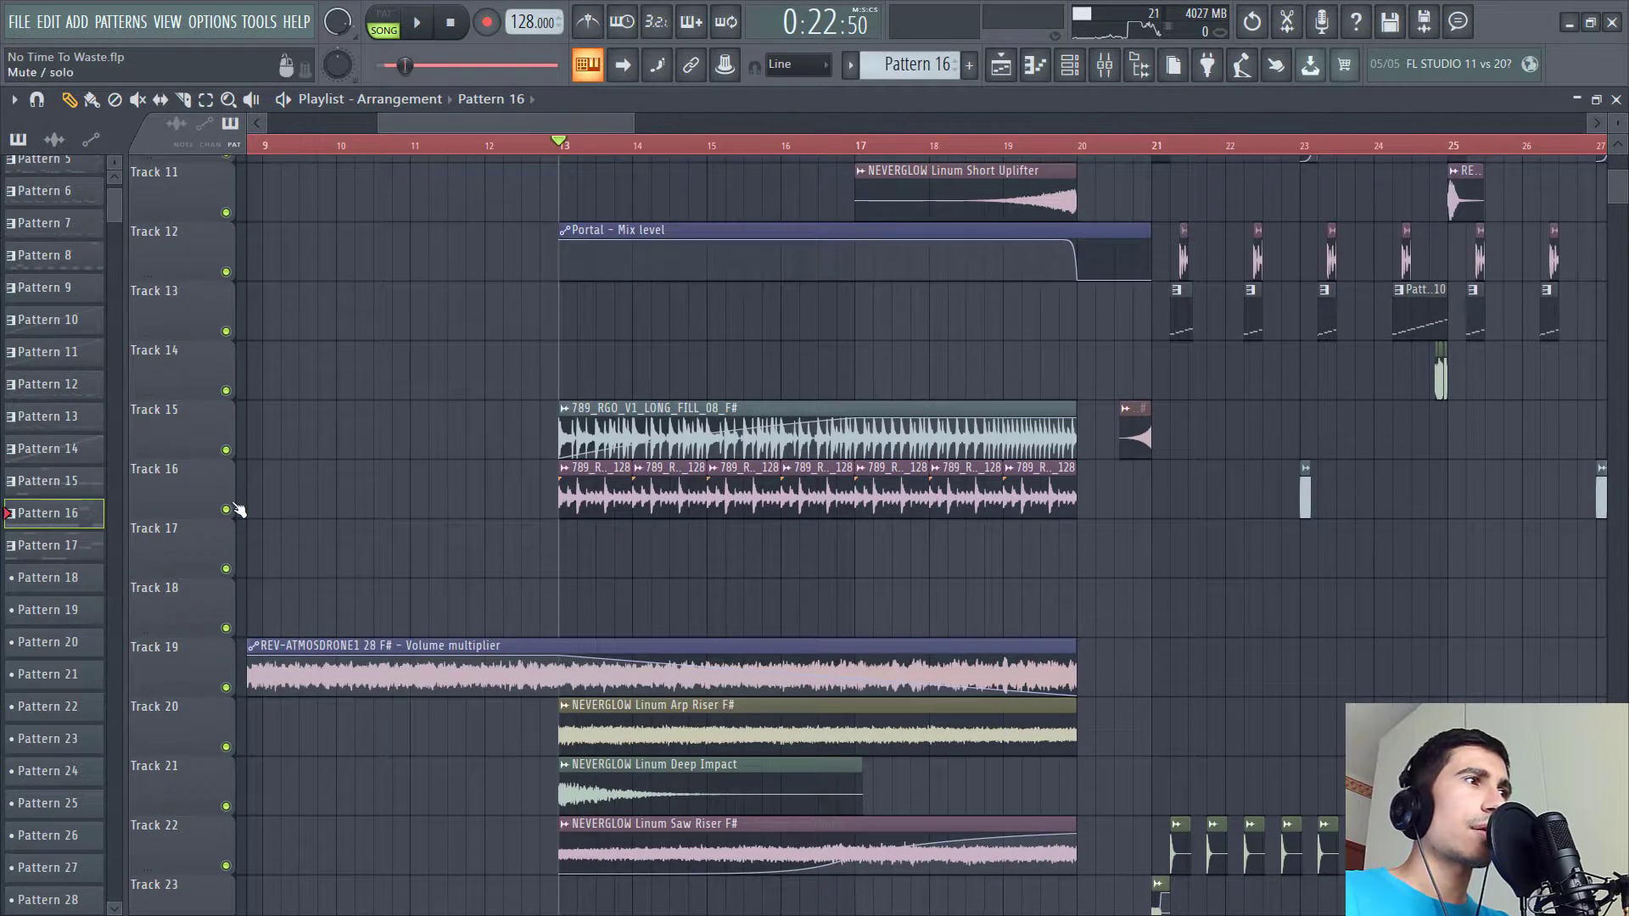
{"action": "right_click", "coordinate": [227, 508]}
{"action": "key", "text": "space"}
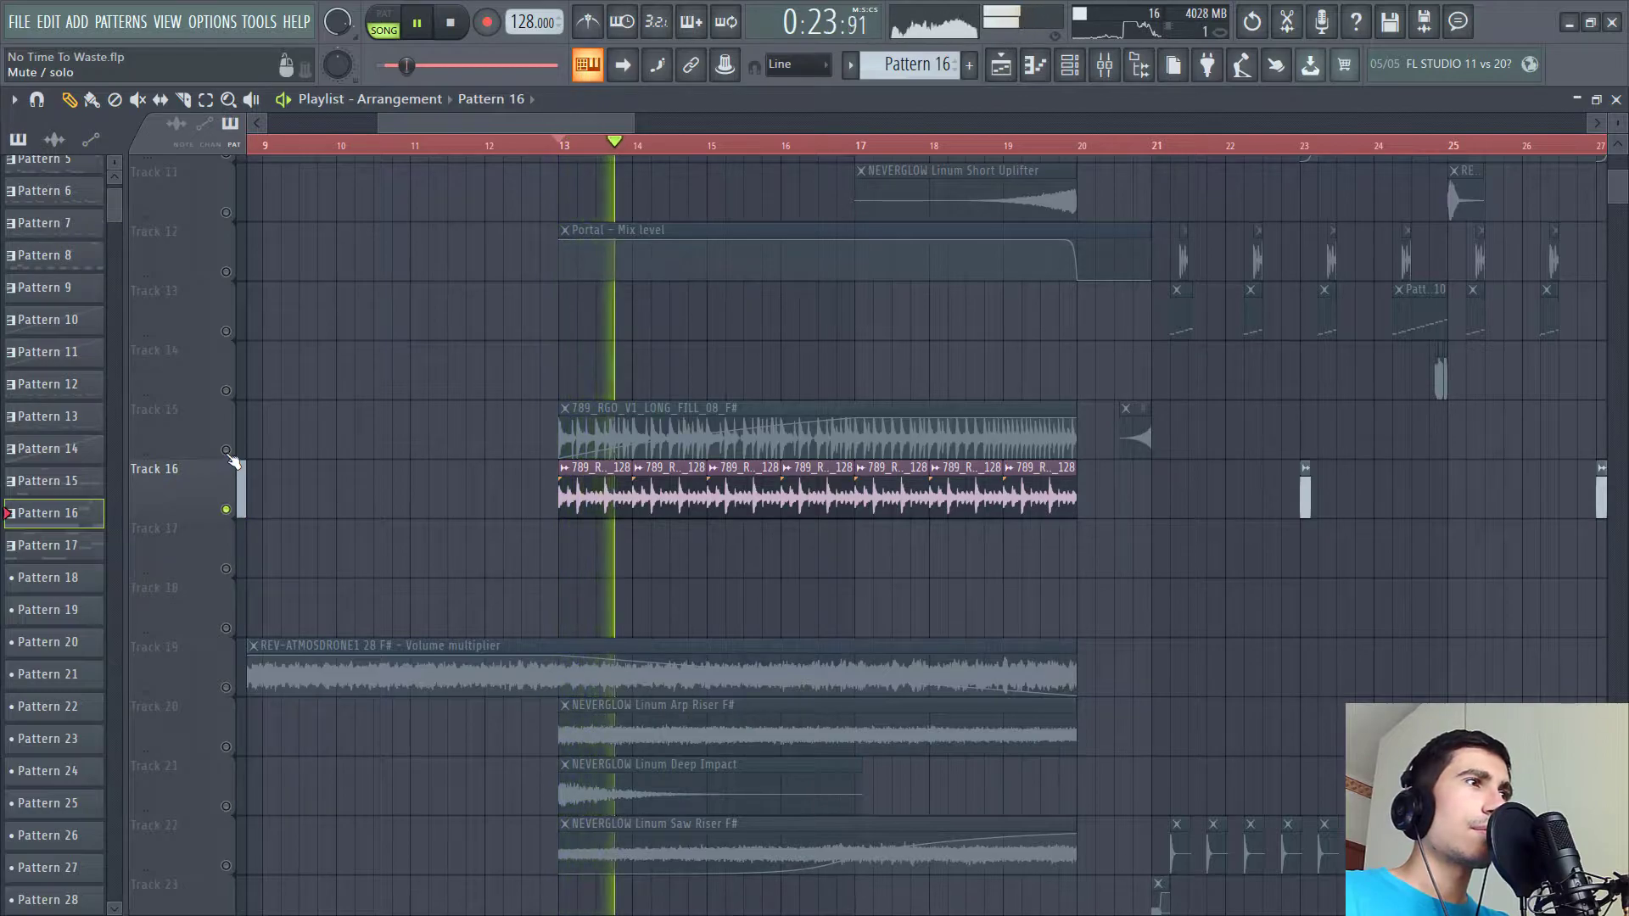
{"action": "left_click", "coordinate": [225, 450]}
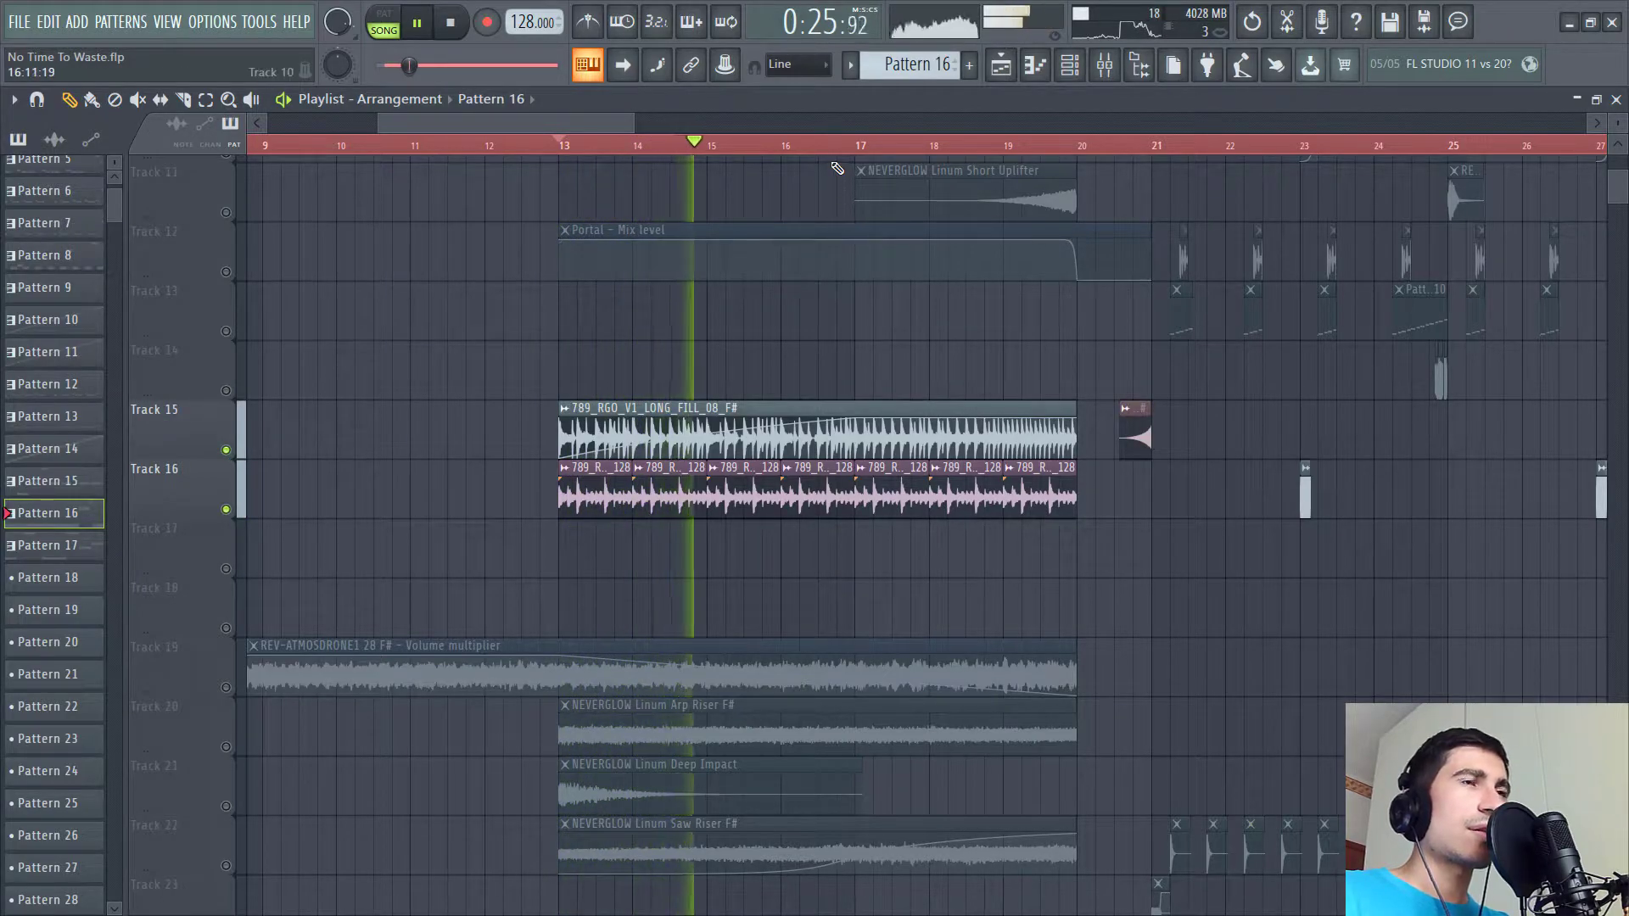
- Play the soloed fill tracks from around bar 16
{"action": "key", "text": "space"}
{"action": "left_click", "coordinate": [796, 146]}
{"action": "key", "text": "space"}
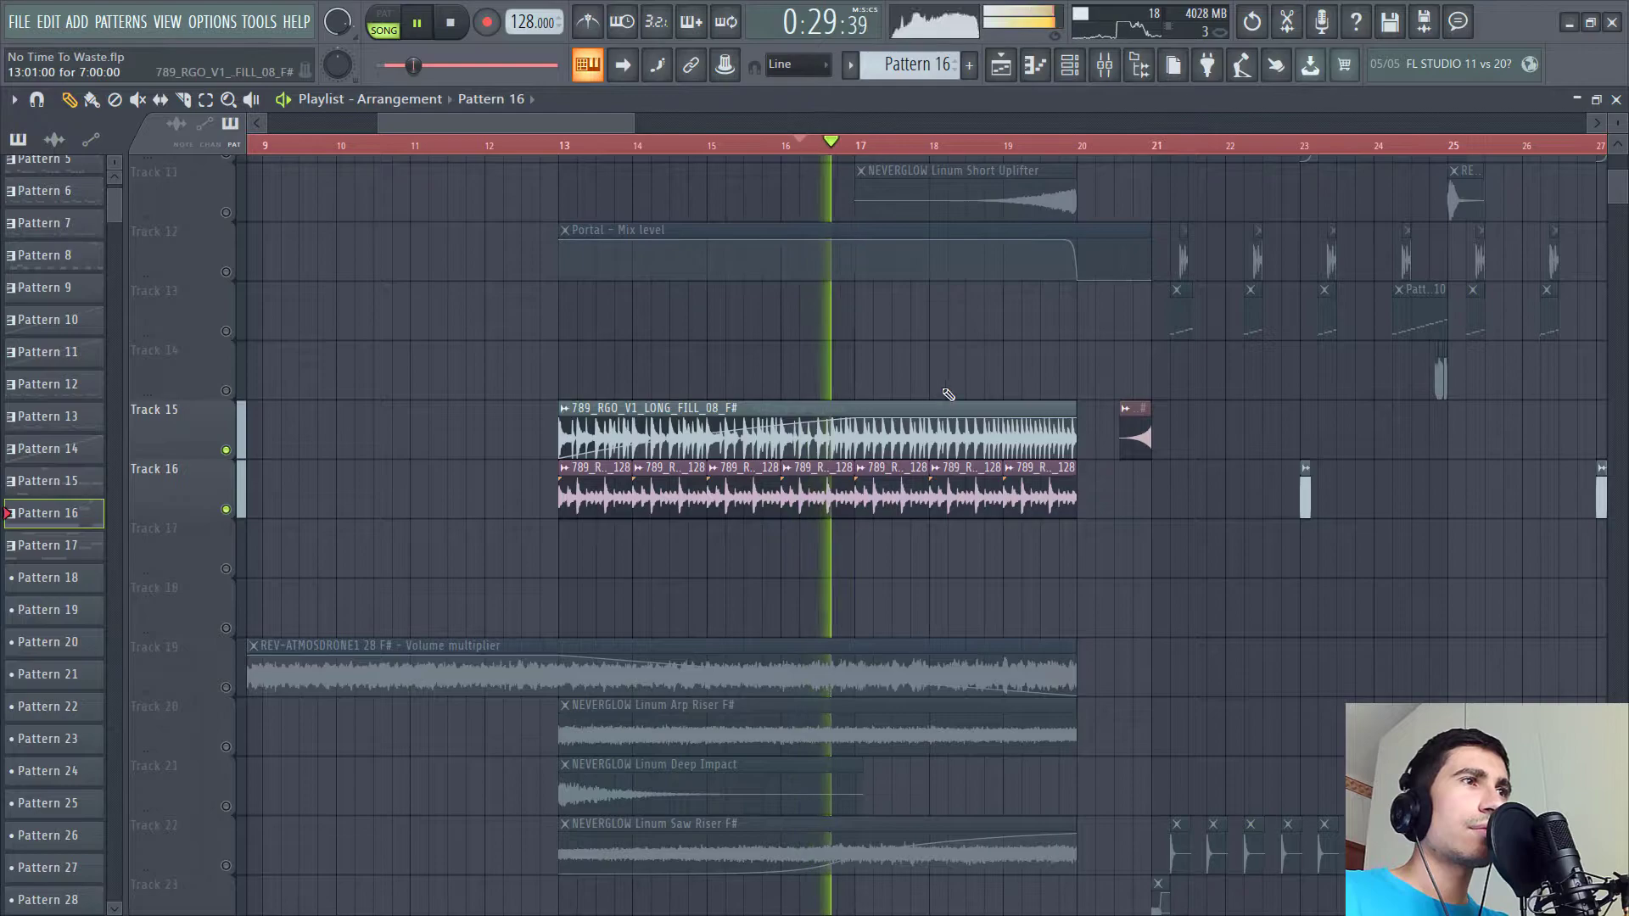
{"action": "scroll", "coordinate": [847, 225], "scroll_direction": "down", "scroll_amount": 2}
{"action": "key", "text": "space"}
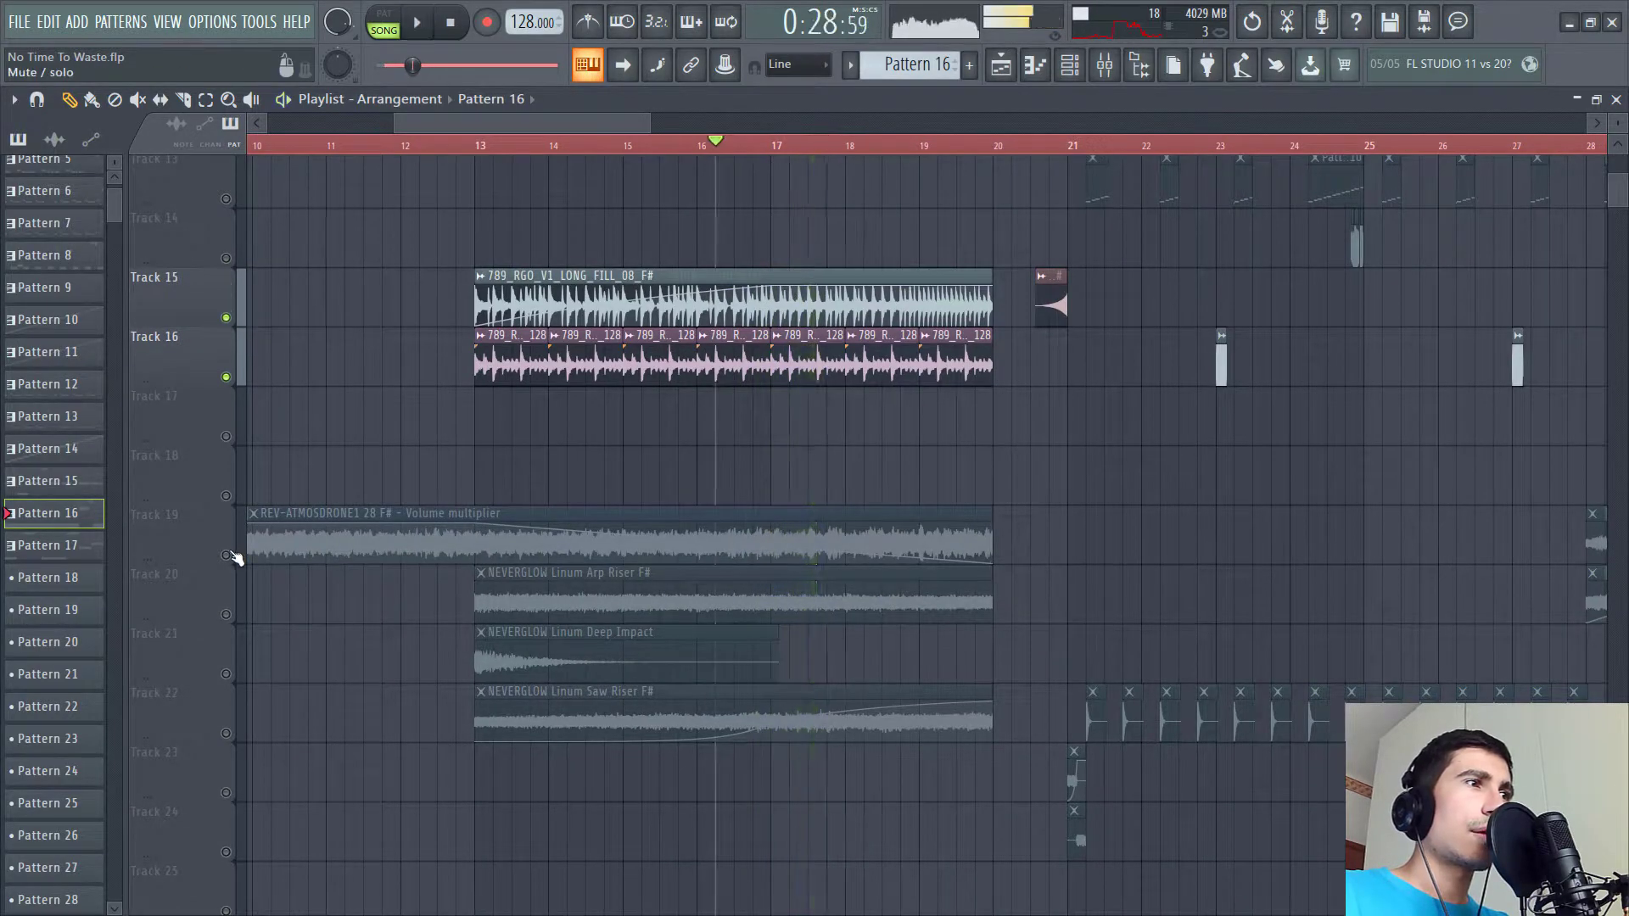
- Add tracks 19, 20, 21 and 22 to the solo and play the riser section
{"action": "left_click", "coordinate": [225, 555]}
{"action": "left_click", "coordinate": [226, 614]}
{"action": "left_click", "coordinate": [225, 674]}
{"action": "left_click", "coordinate": [225, 733]}
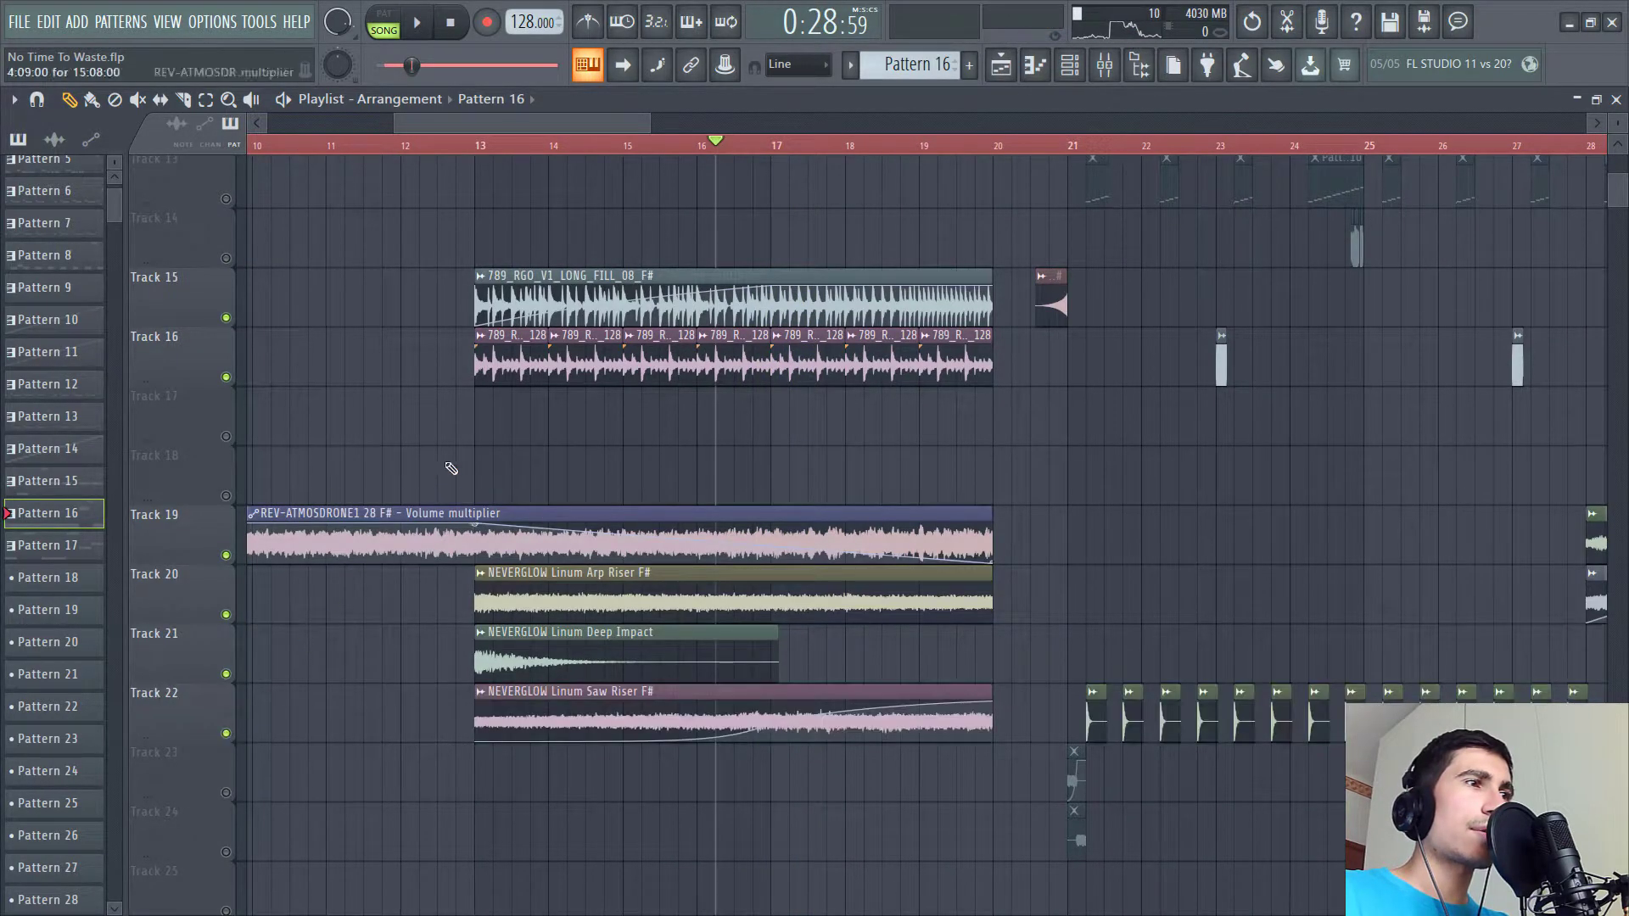
{"action": "key", "text": "space"}
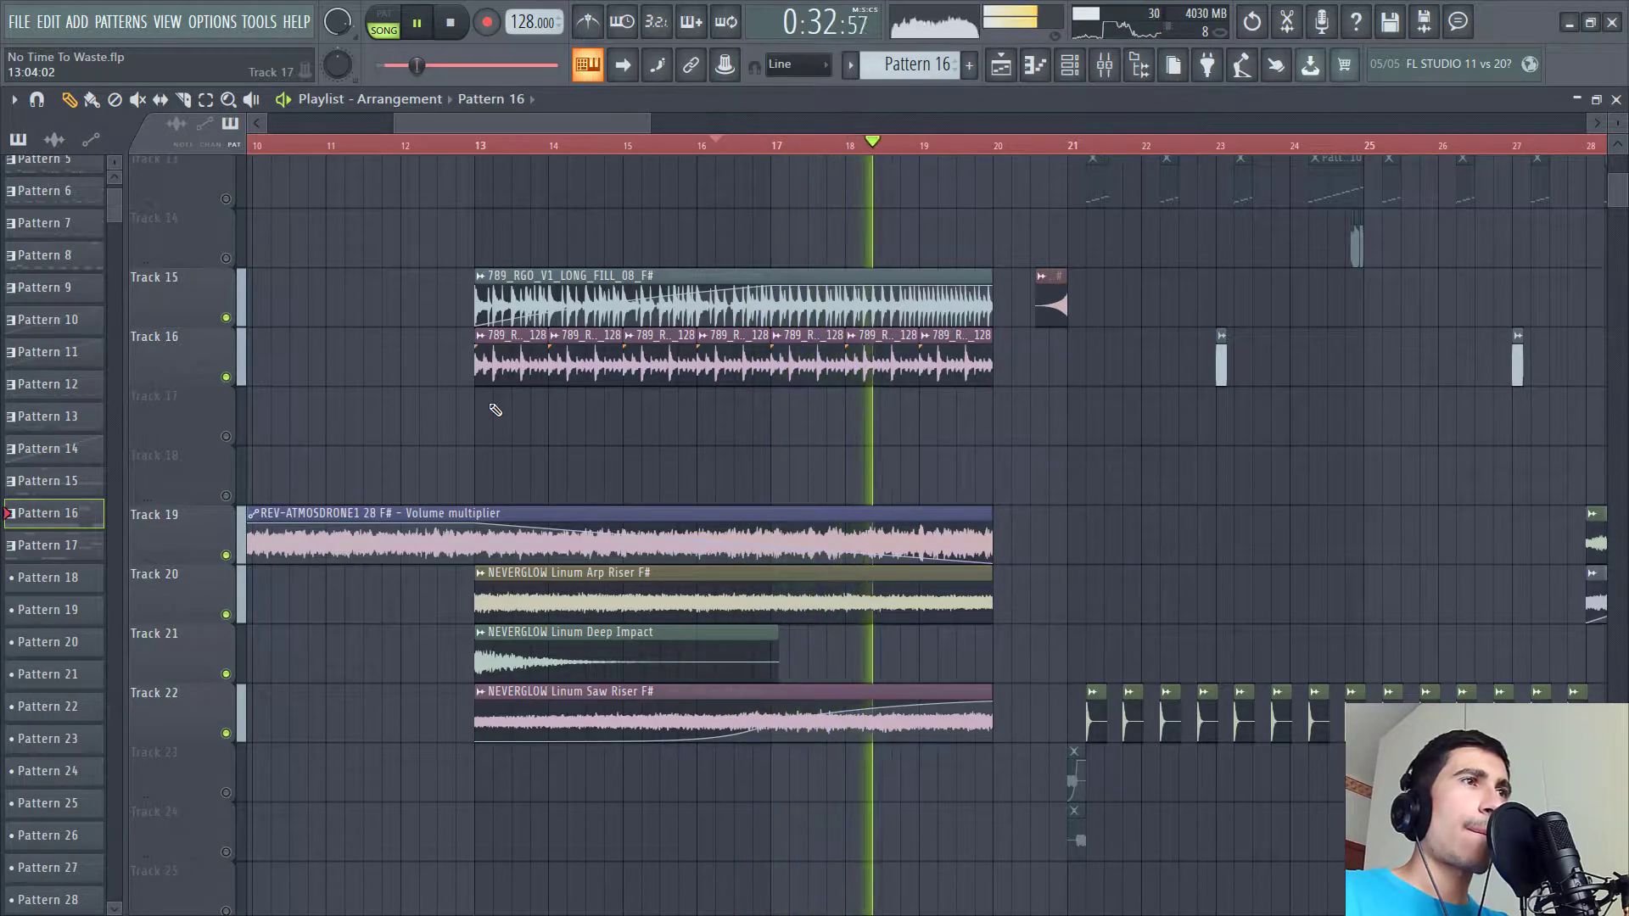
- Replay the riser section before the drop while moving up through the tracks
{"action": "left_click_drag", "start_coordinate": [1079, 485], "coordinate": [1015, 546]}
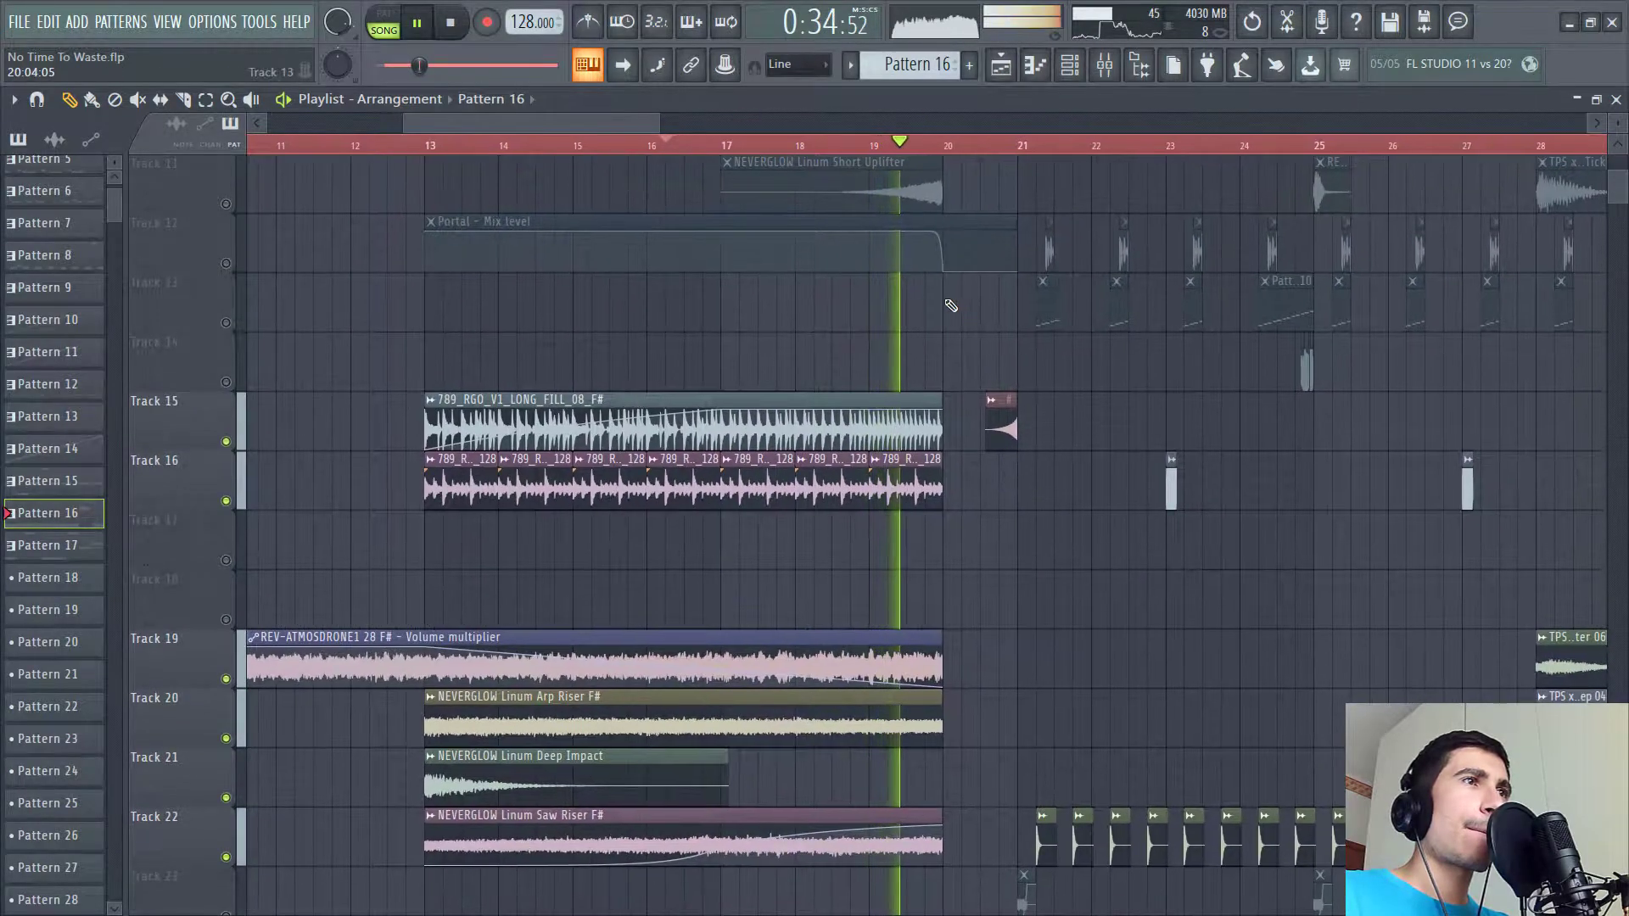
{"action": "scroll", "coordinate": [552, 374], "scroll_direction": "up", "scroll_amount": 3}
{"action": "key", "text": "space"}
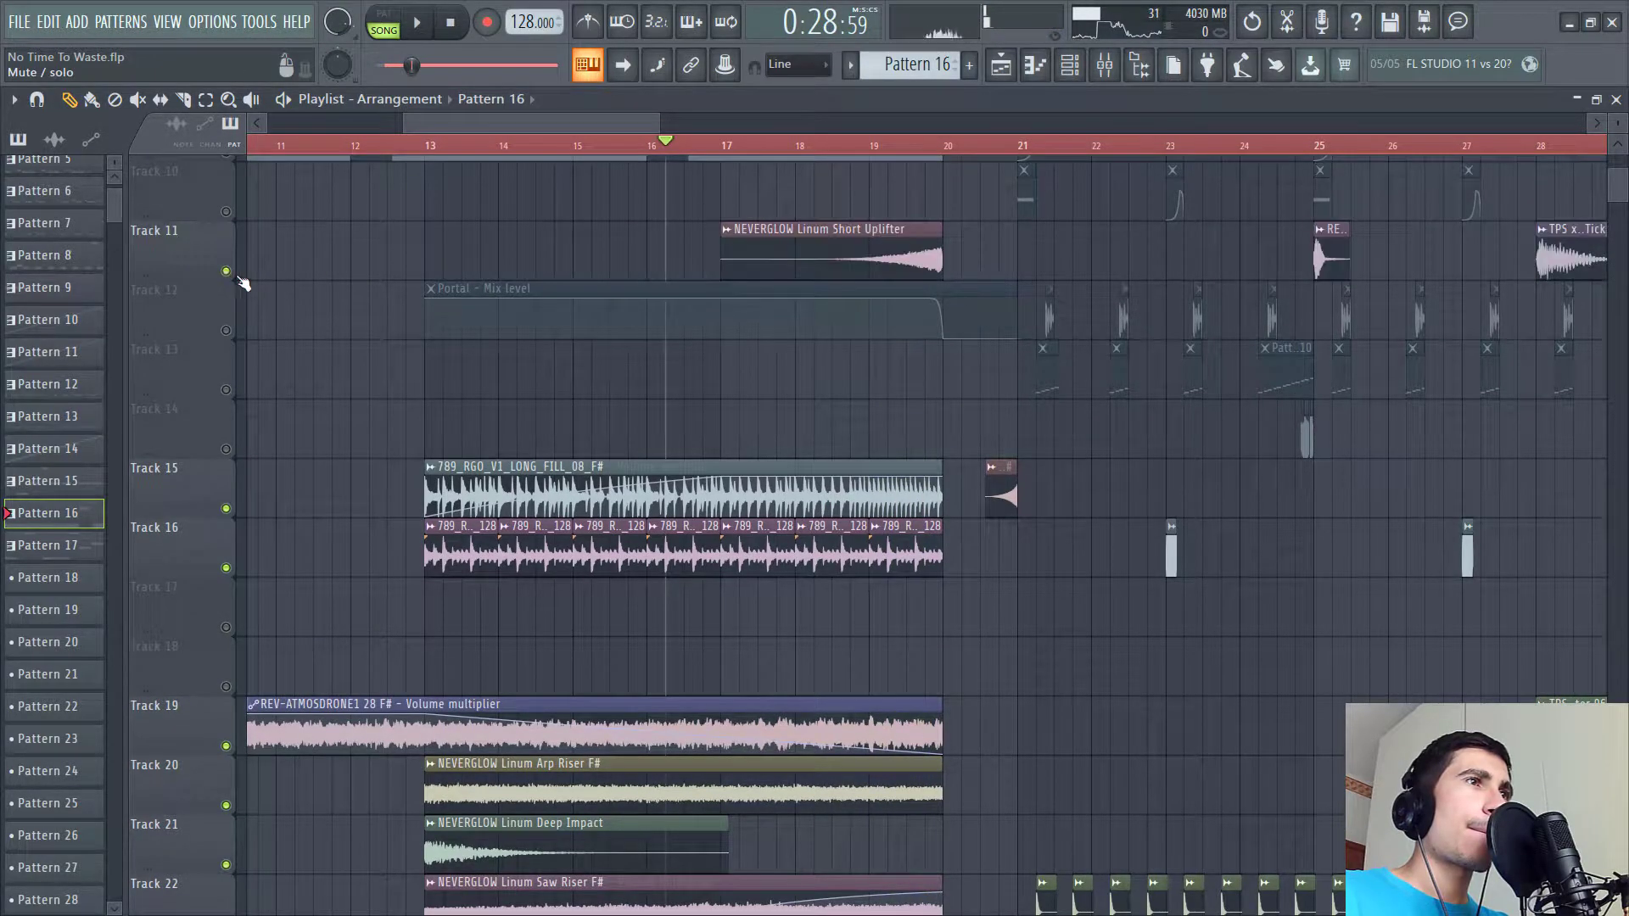
{"action": "key", "text": "space"}
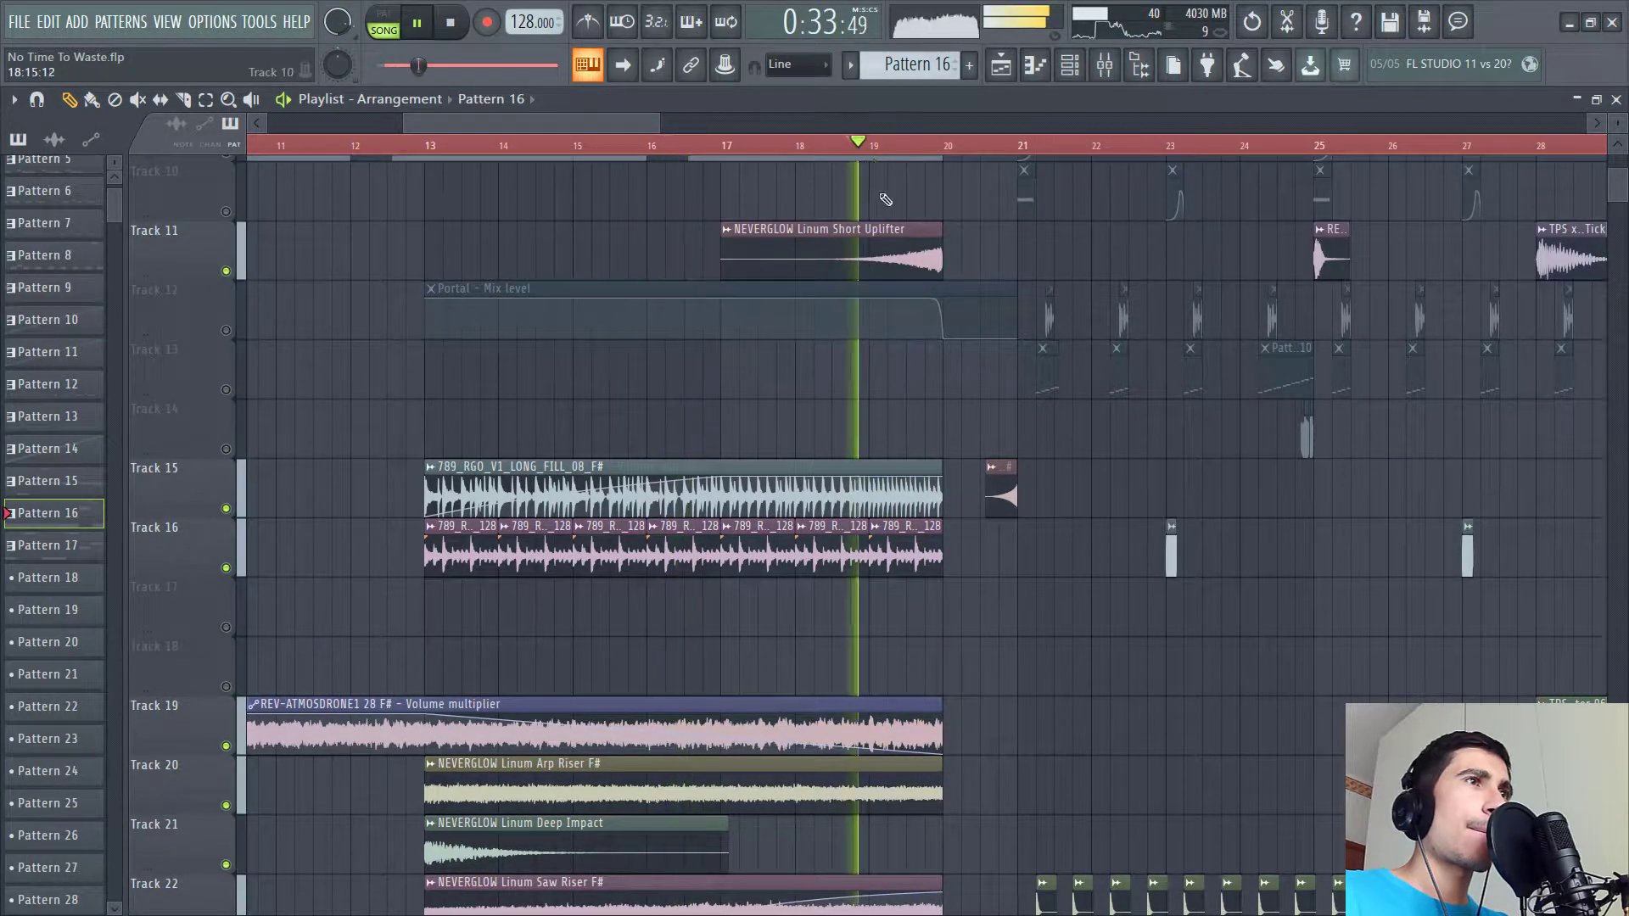
{"action": "scroll", "coordinate": [881, 422], "scroll_direction": "up", "scroll_amount": 3}
{"action": "scroll", "coordinate": [880, 422], "scroll_direction": "up", "scroll_amount": 4}
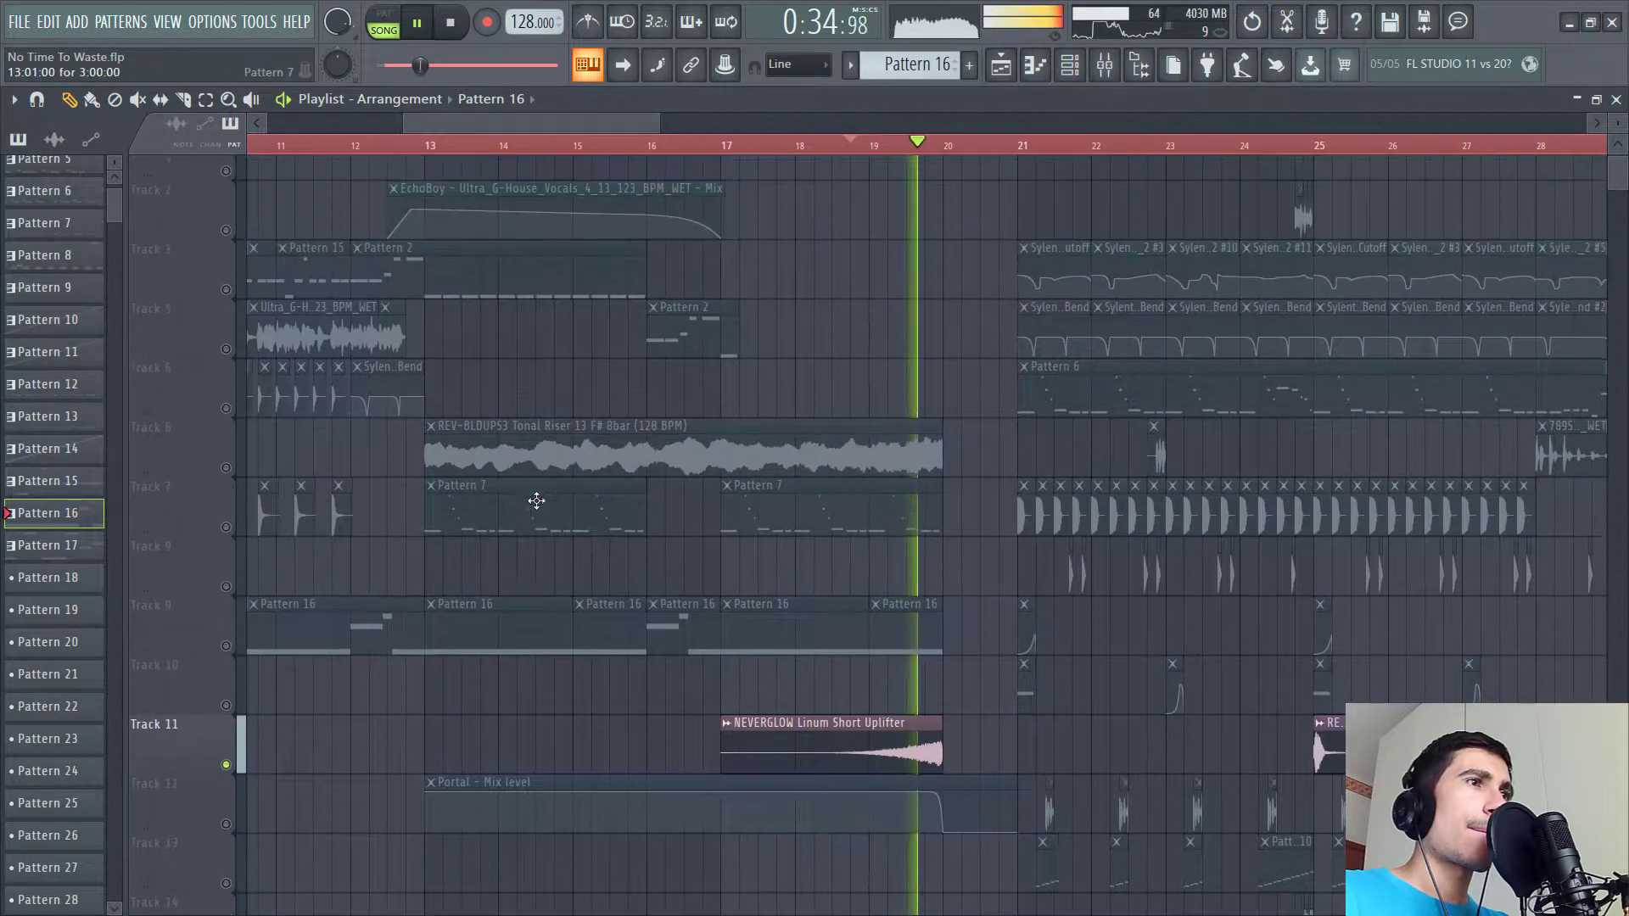
- Add track 6 with the Tonal Riser clip to the soloed tracks and play it
{"action": "key", "text": "space"}
{"action": "key", "text": "space"}
{"action": "left_click", "coordinate": [226, 467]}
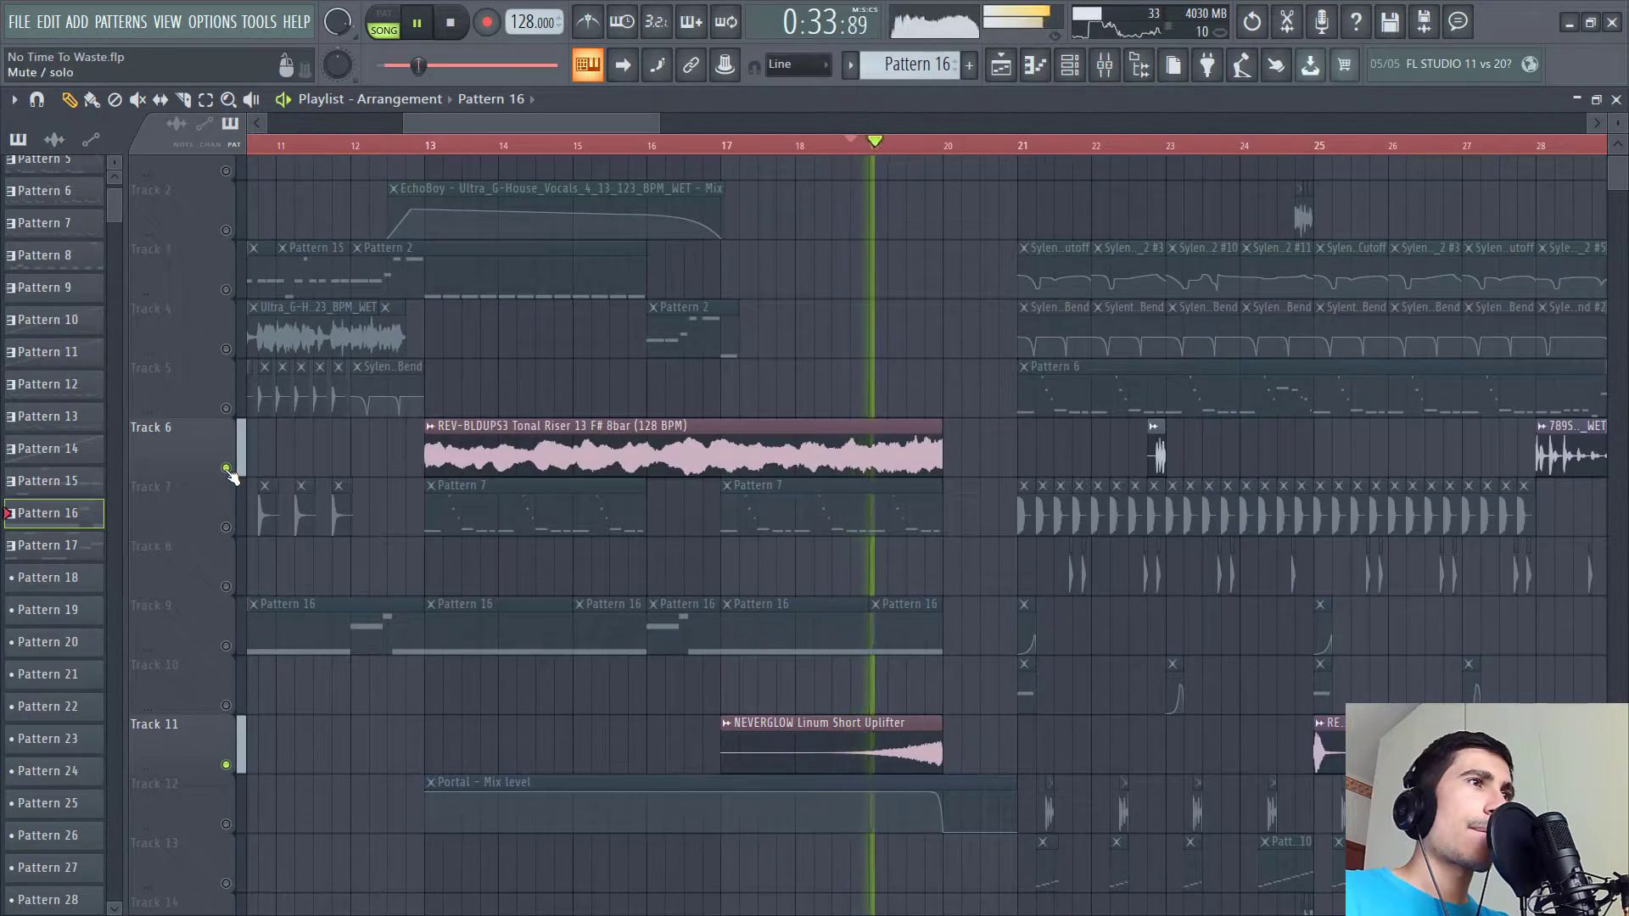
{"action": "scroll", "coordinate": [232, 475], "scroll_direction": "up", "scroll_amount": 1}
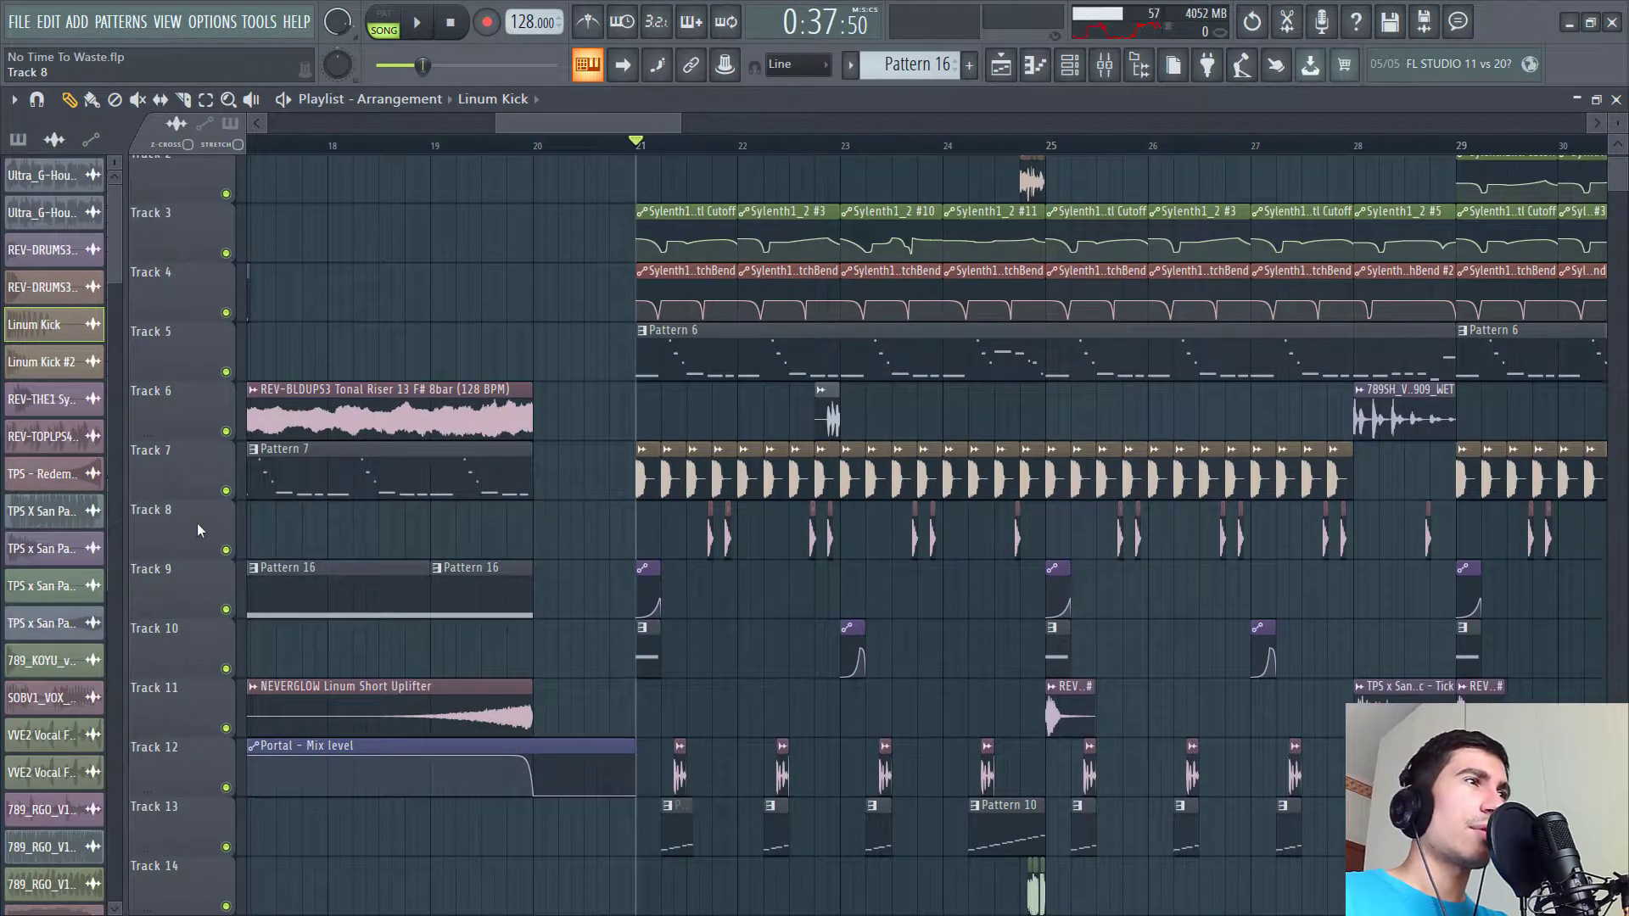
- Solo the kick on playlist track 7 and play the drop
{"action": "right_click", "coordinate": [226, 490]}
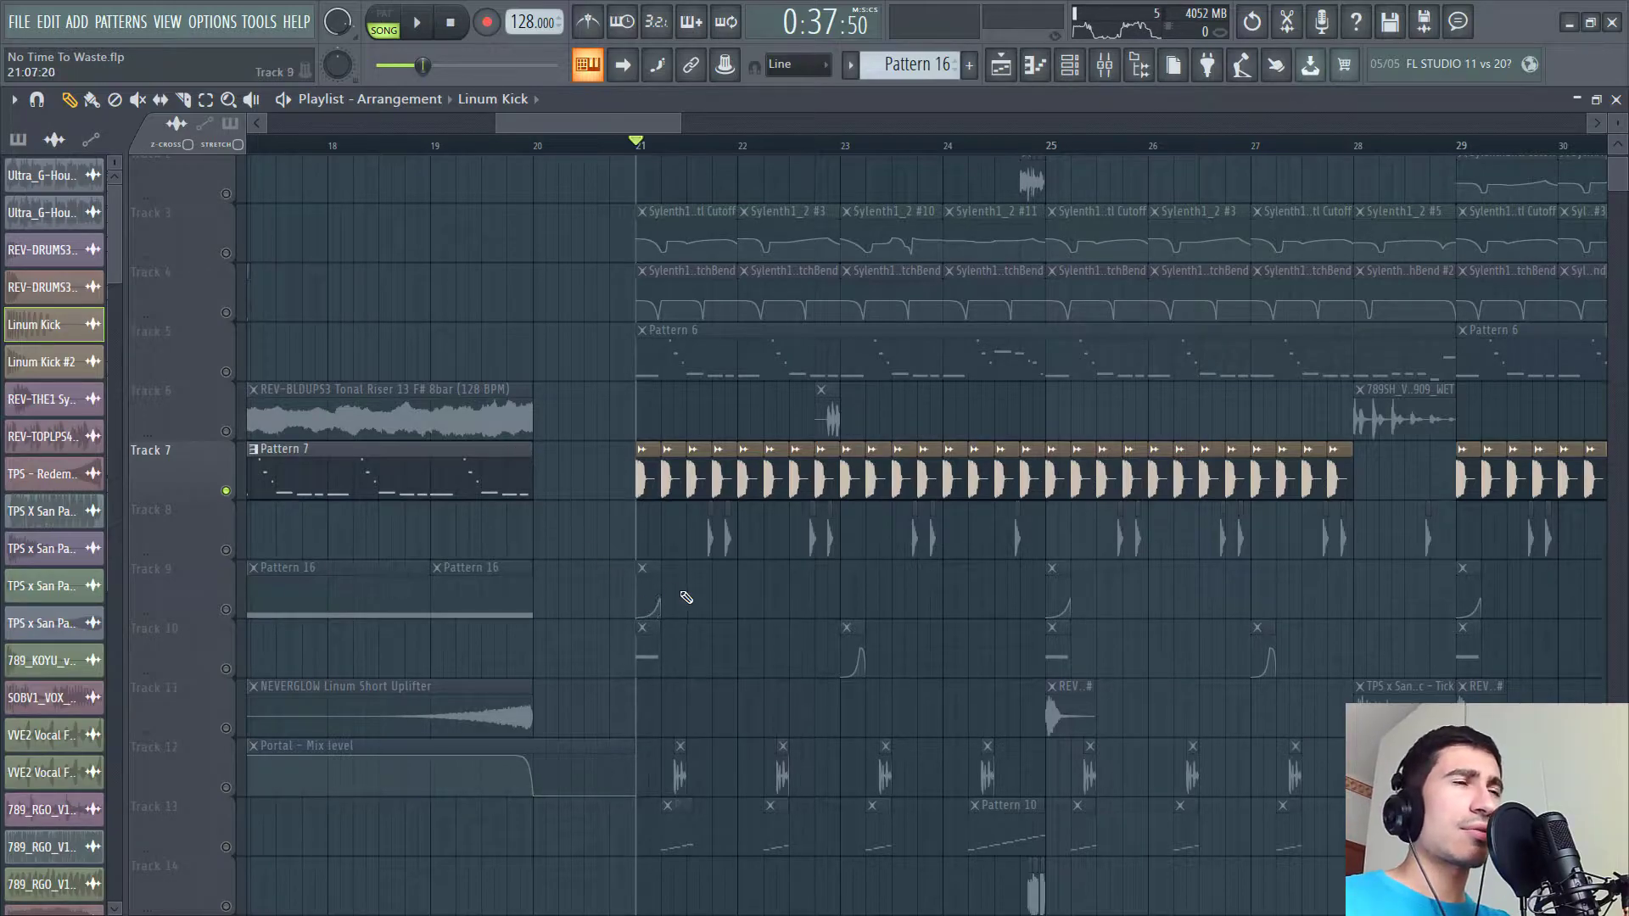
{"action": "left_click_drag", "start_coordinate": [763, 424], "coordinate": [679, 484]}
{"action": "left_click_drag", "start_coordinate": [649, 427], "coordinate": [611, 390]}
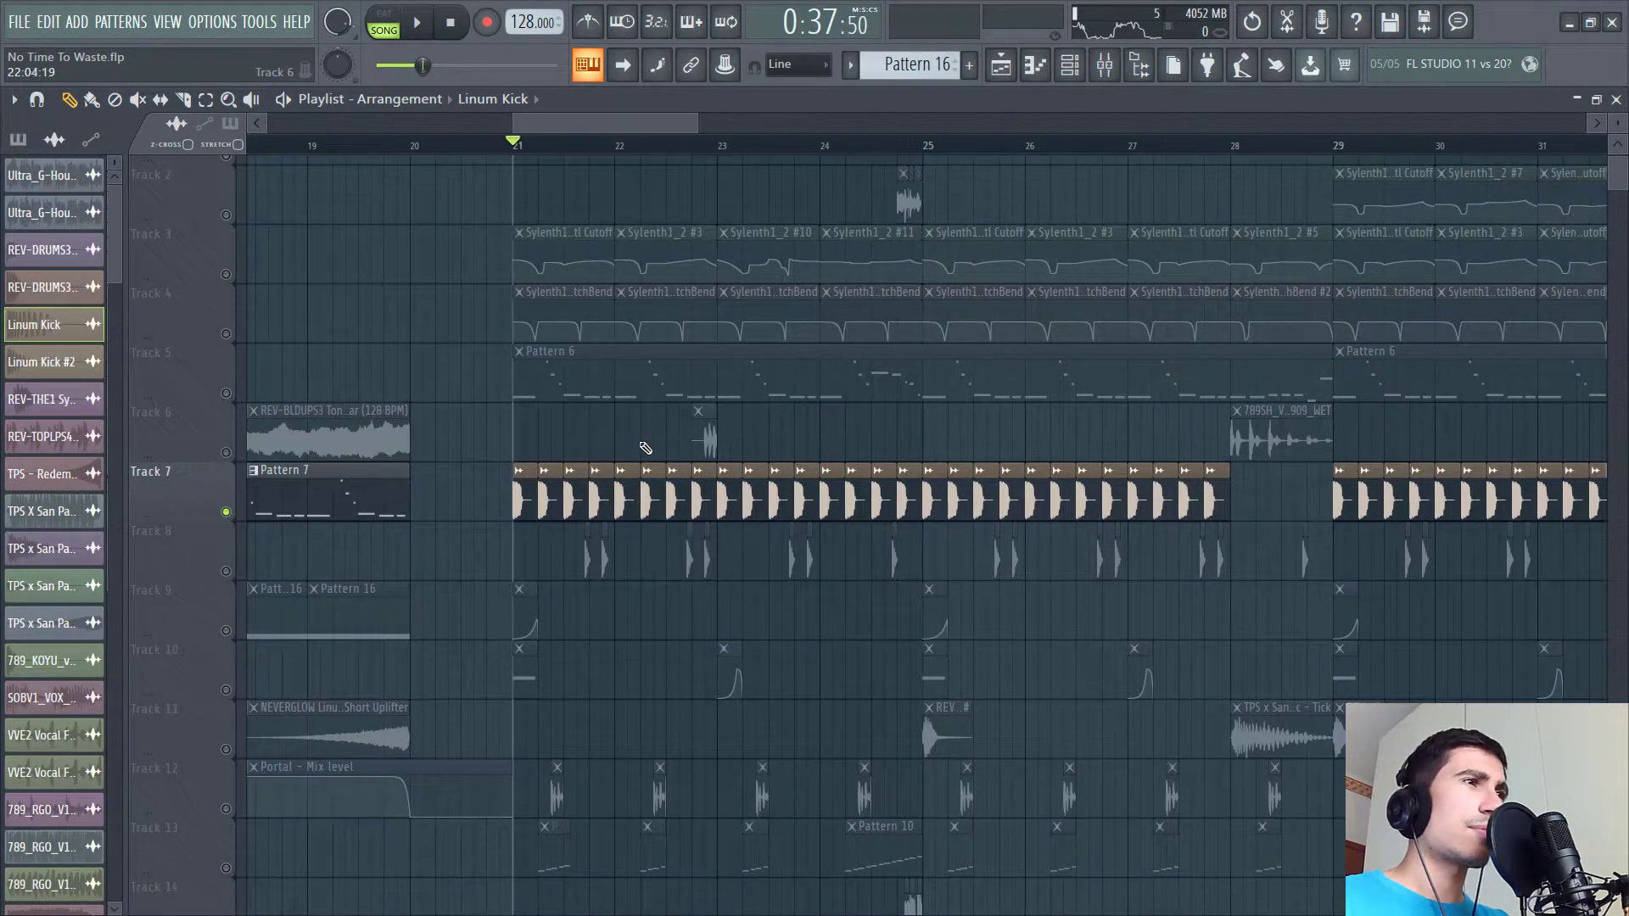
{"action": "key", "text": "space"}
{"action": "key", "text": "space"}
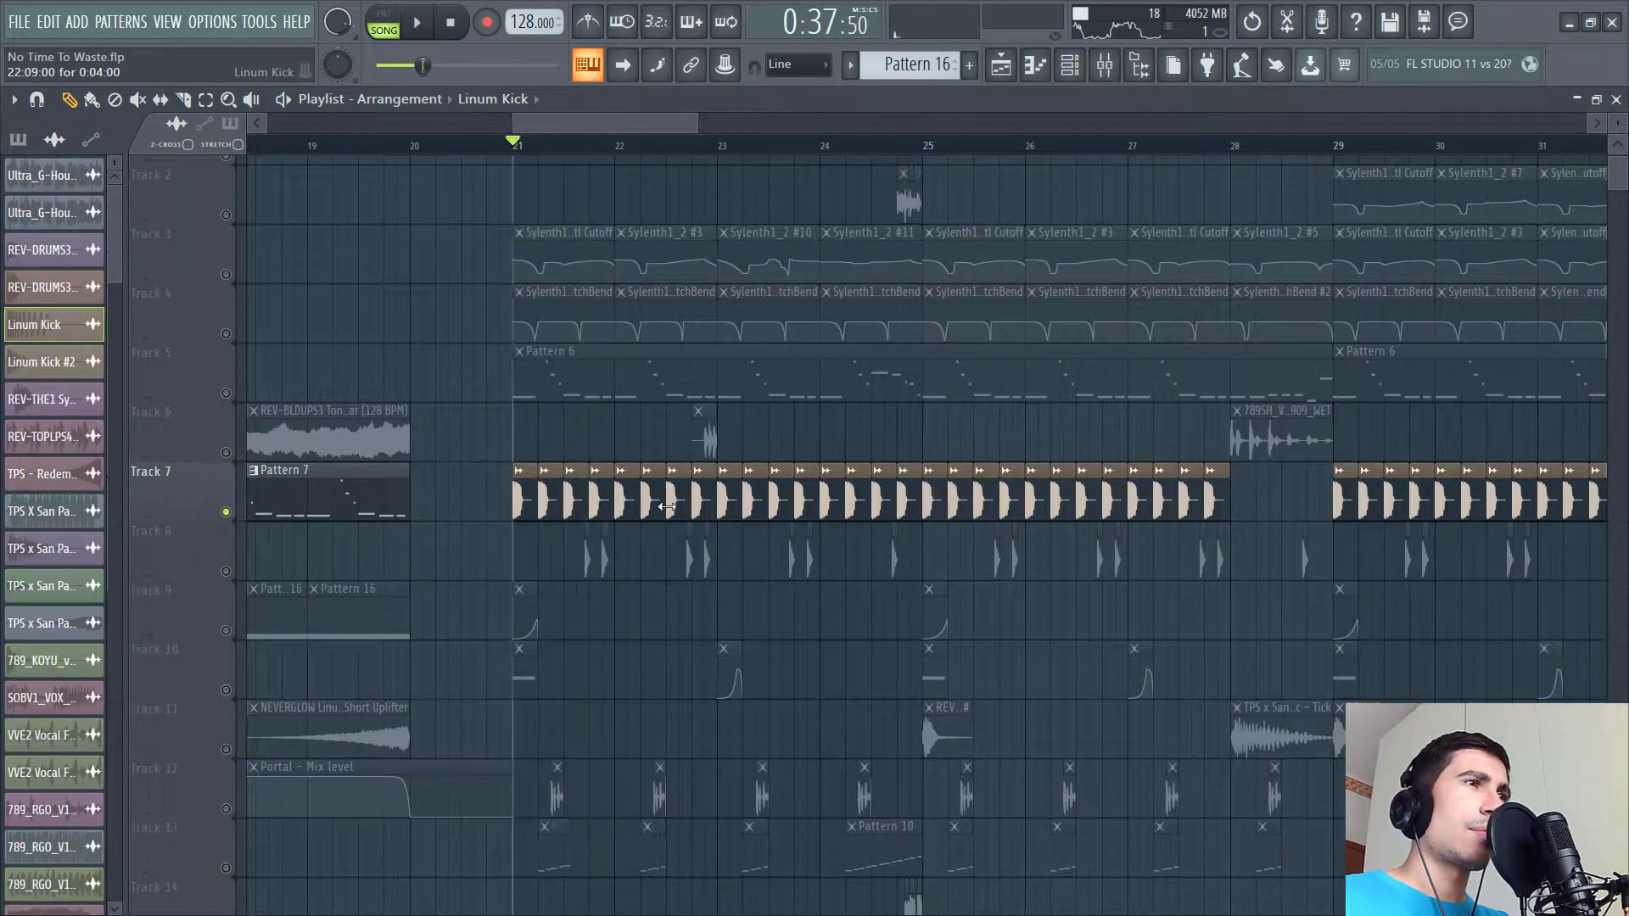
- Open the Linum Kick clip's channel settings and jump to its mixer insert 26
{"action": "double_click", "coordinate": [666, 506]}
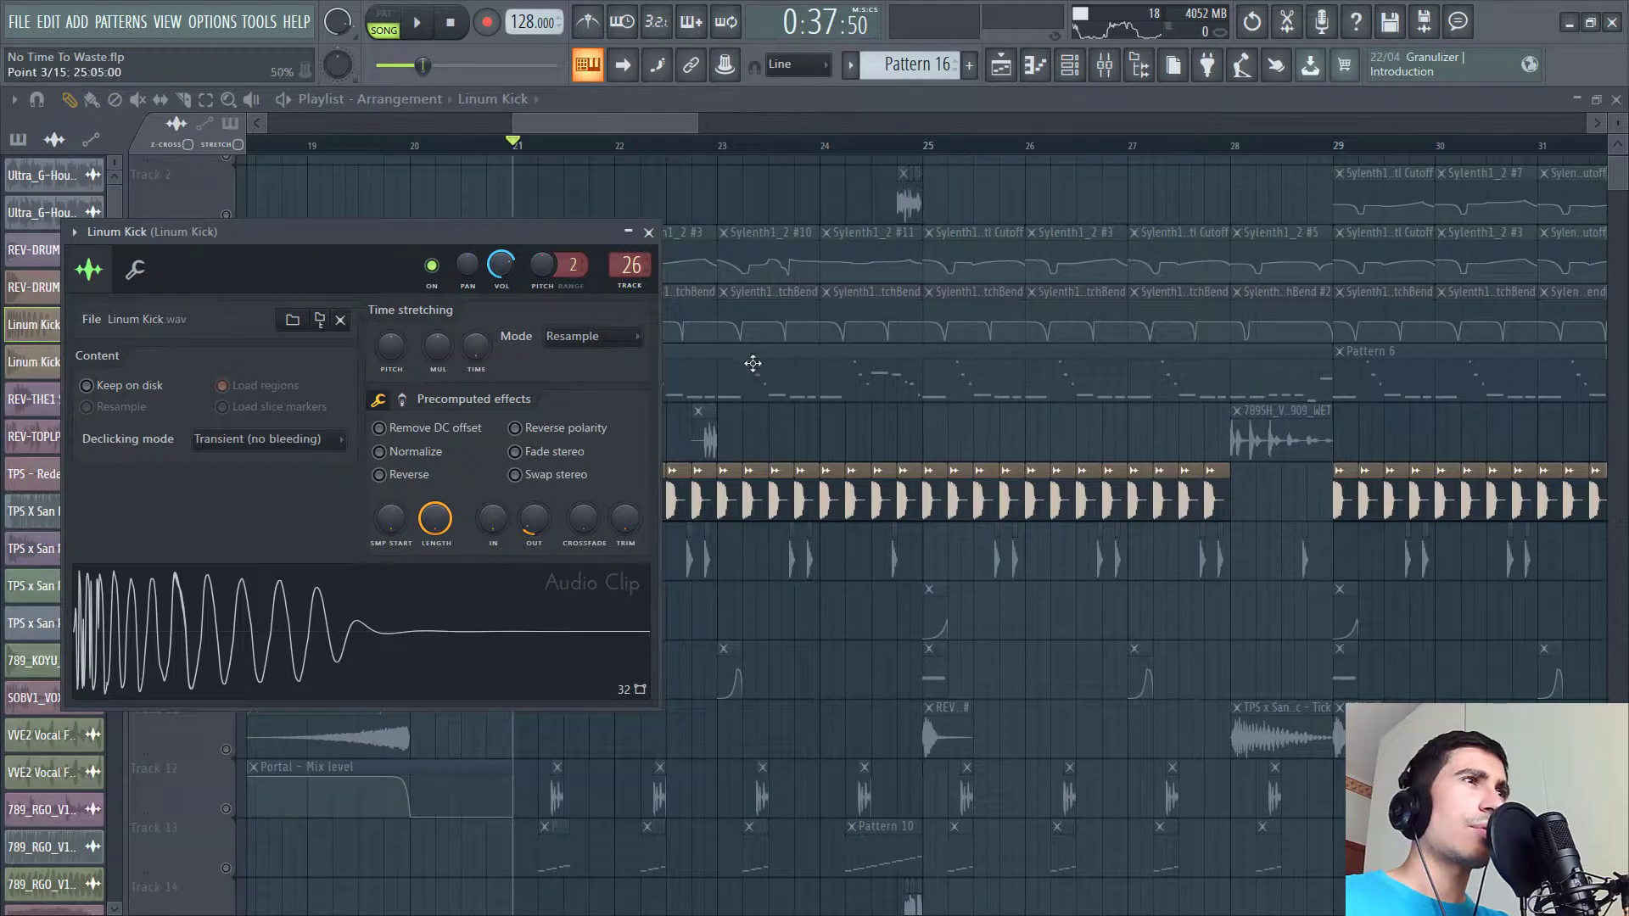
{"action": "left_click", "coordinate": [629, 265]}
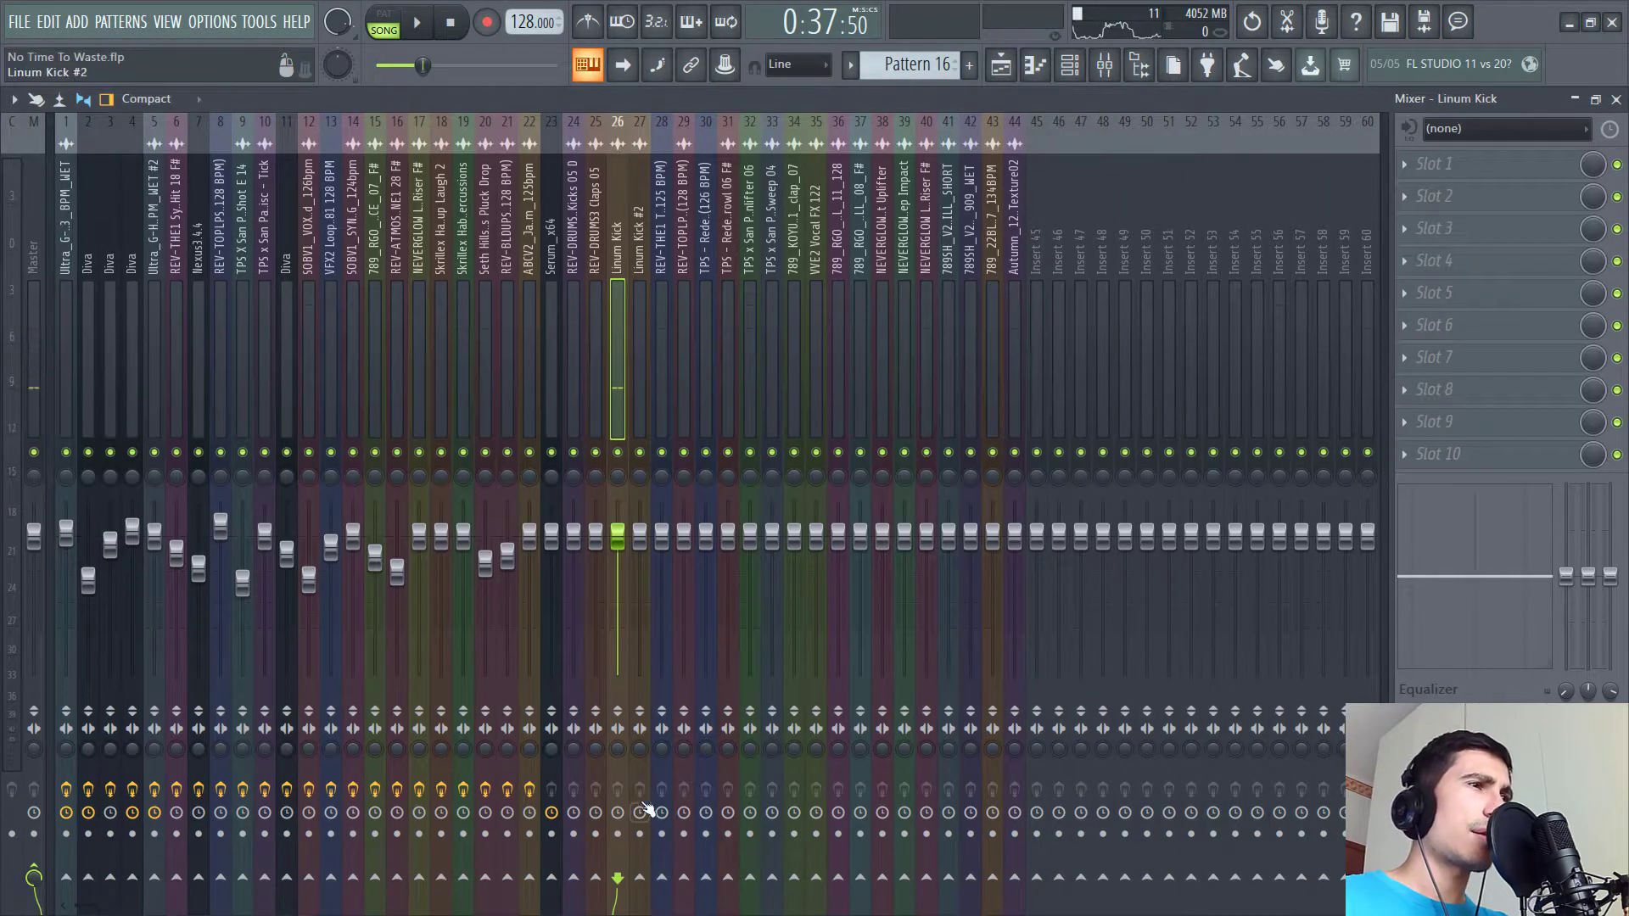
{"action": "left_click", "coordinate": [1001, 64]}
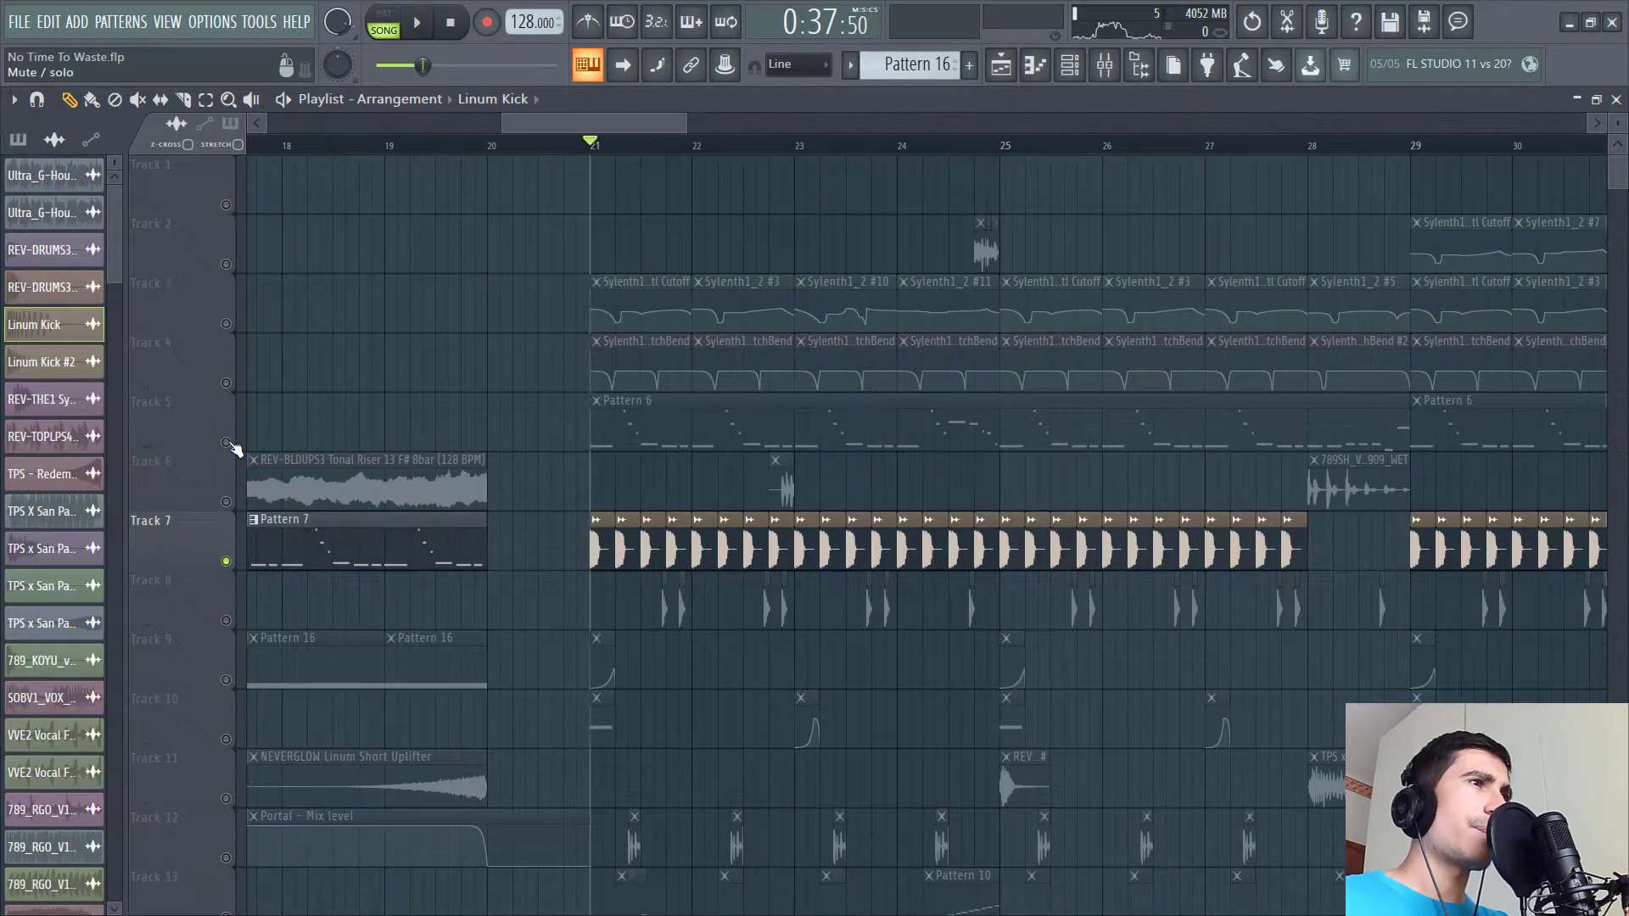
- Unsolo the kick track and mute playlist track 5
{"action": "right_click", "coordinate": [227, 442]}
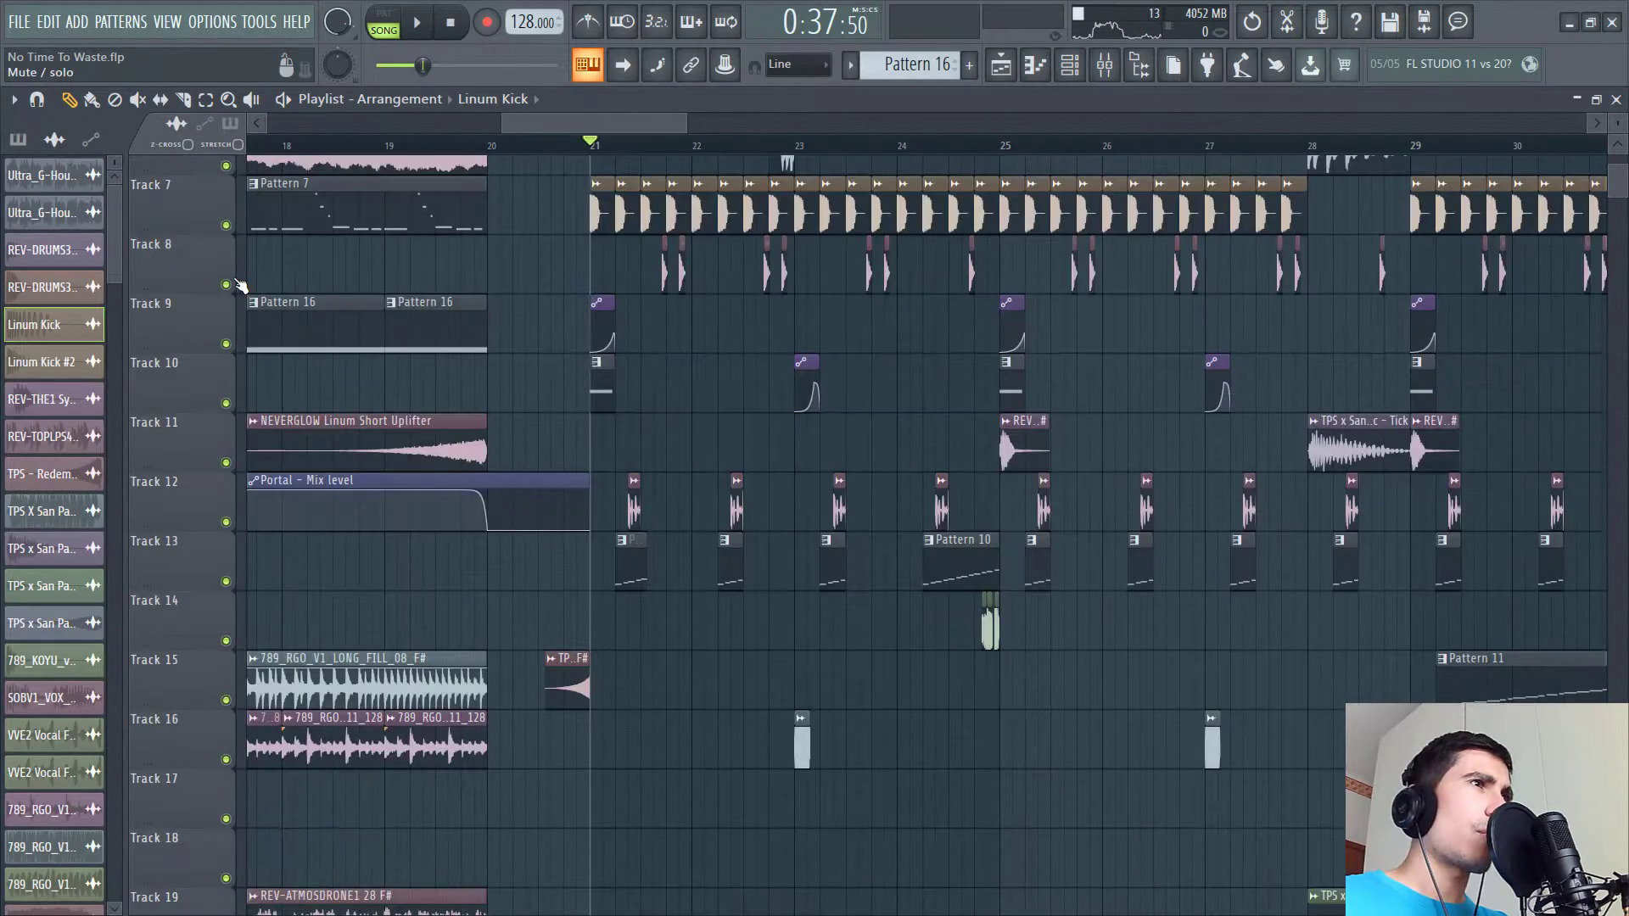
{"action": "left_click_drag", "start_coordinate": [283, 338], "coordinate": [345, 673]}
{"action": "left_click", "coordinate": [227, 439]}
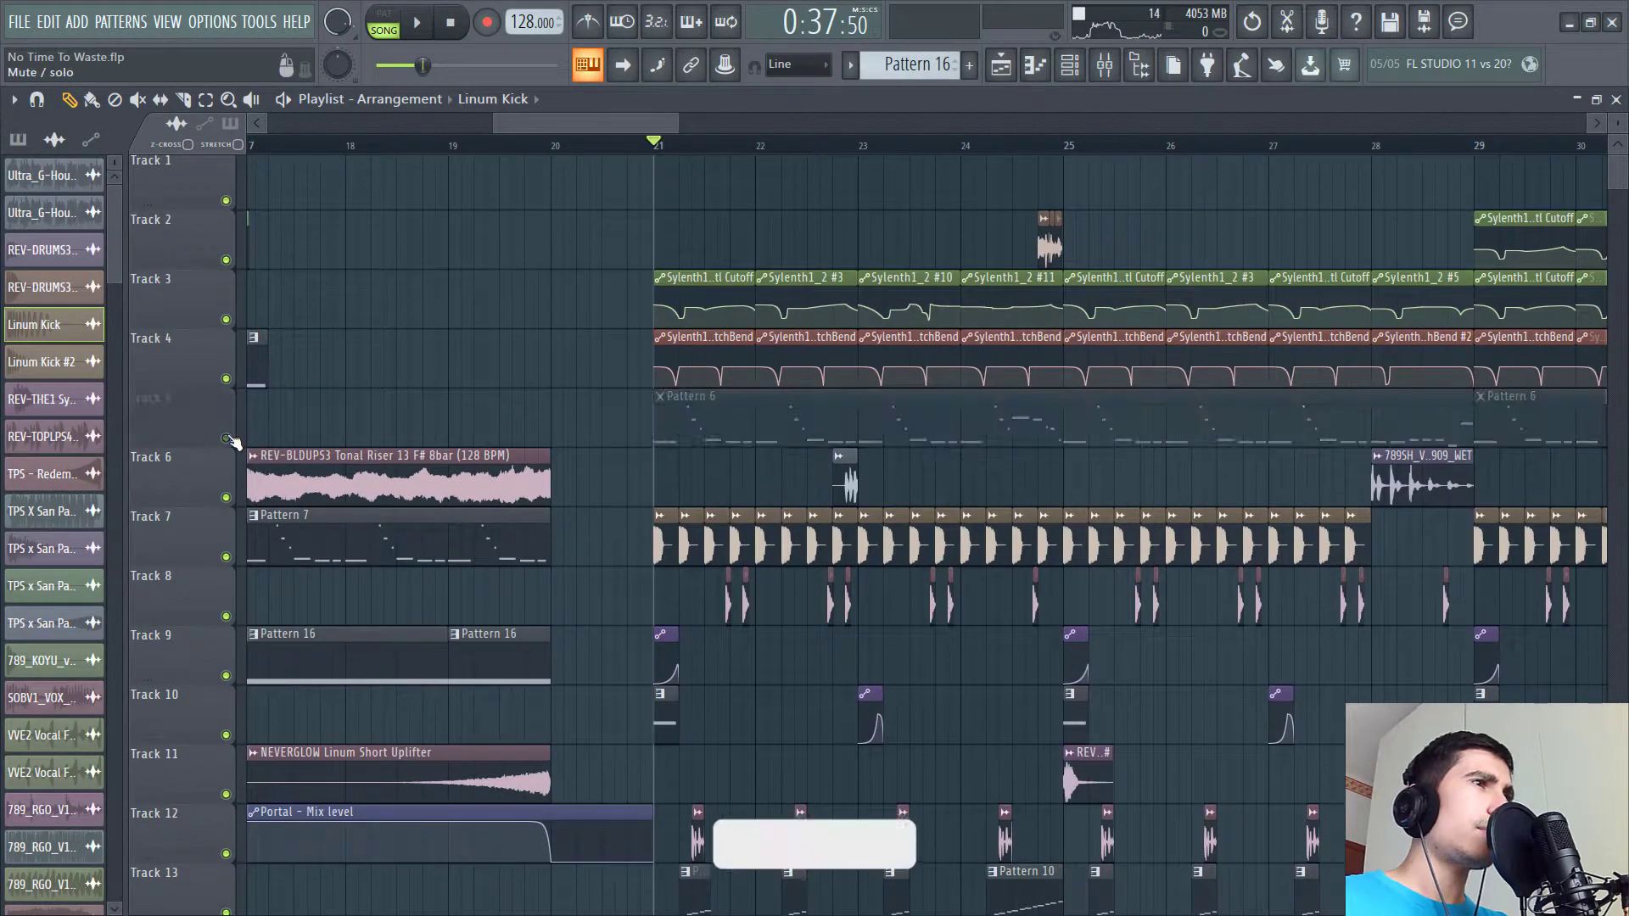
- Play the drop section while moving through the playlist tracks
{"action": "key", "text": "space"}
{"action": "left_click_drag", "start_coordinate": [544, 293], "coordinate": [549, 237]}
{"action": "key", "text": "space"}
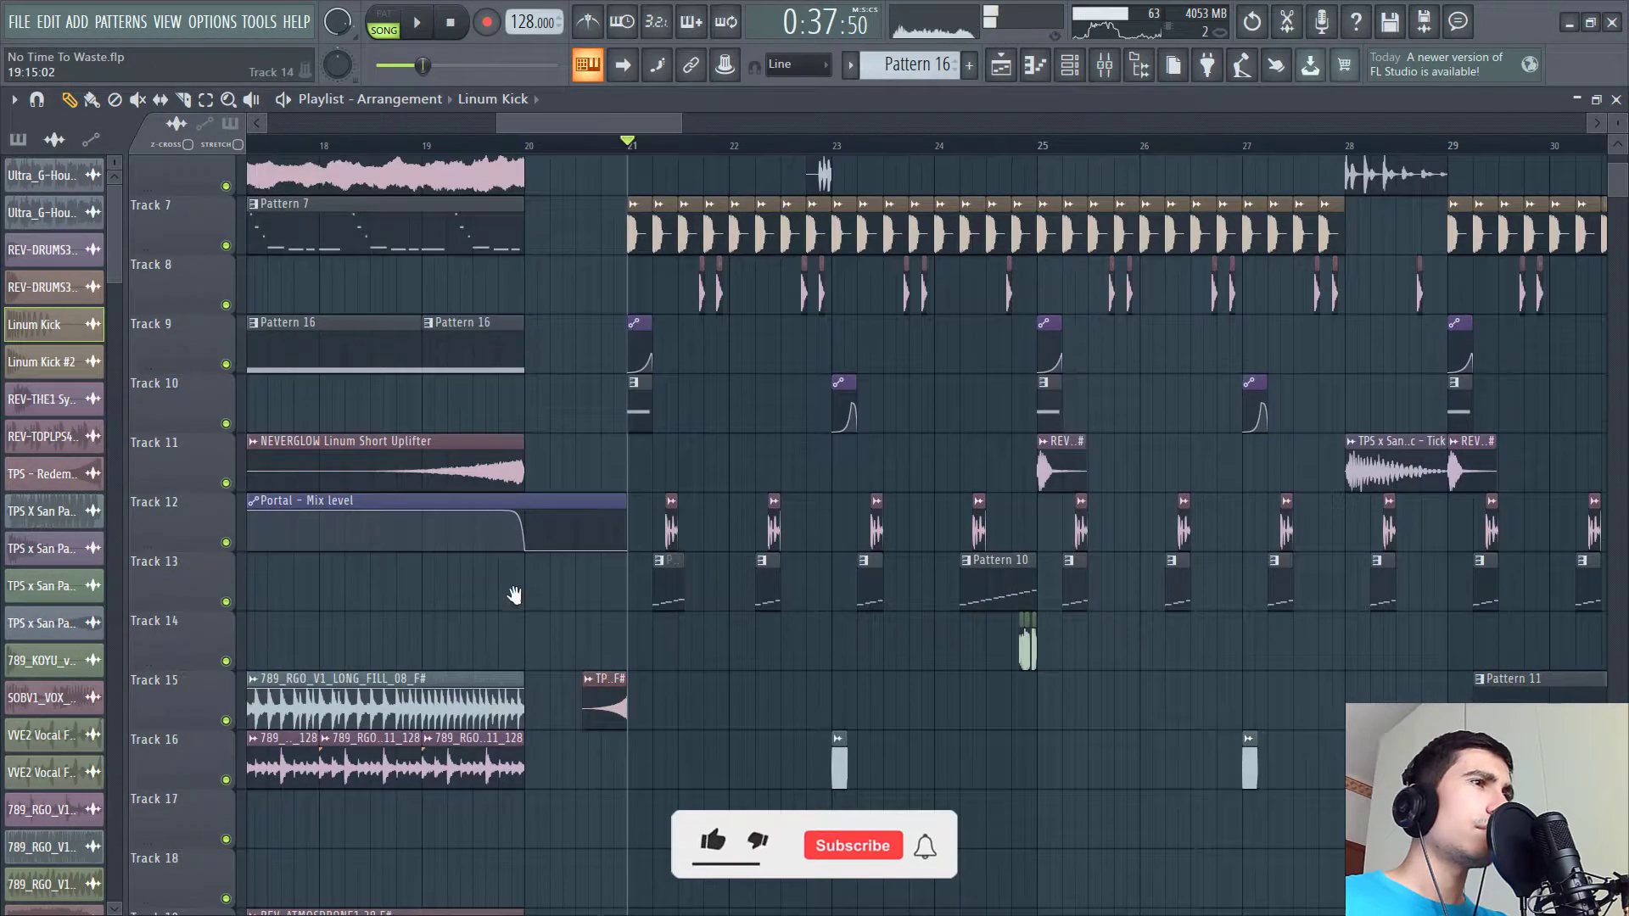
{"action": "key", "text": "space"}
{"action": "mouse_move", "coordinate": [485, 634]}
{"action": "left_mouse_down"}
{"action": "mouse_move", "coordinate": [491, 517]}
{"action": "mouse_move", "coordinate": [471, 626]}
{"action": "left_mouse_up"}
{"action": "left_click_drag", "start_coordinate": [536, 569], "coordinate": [458, 696]}
{"action": "scroll", "coordinate": [652, 131], "scroll_direction": "down", "scroll_amount": 2}
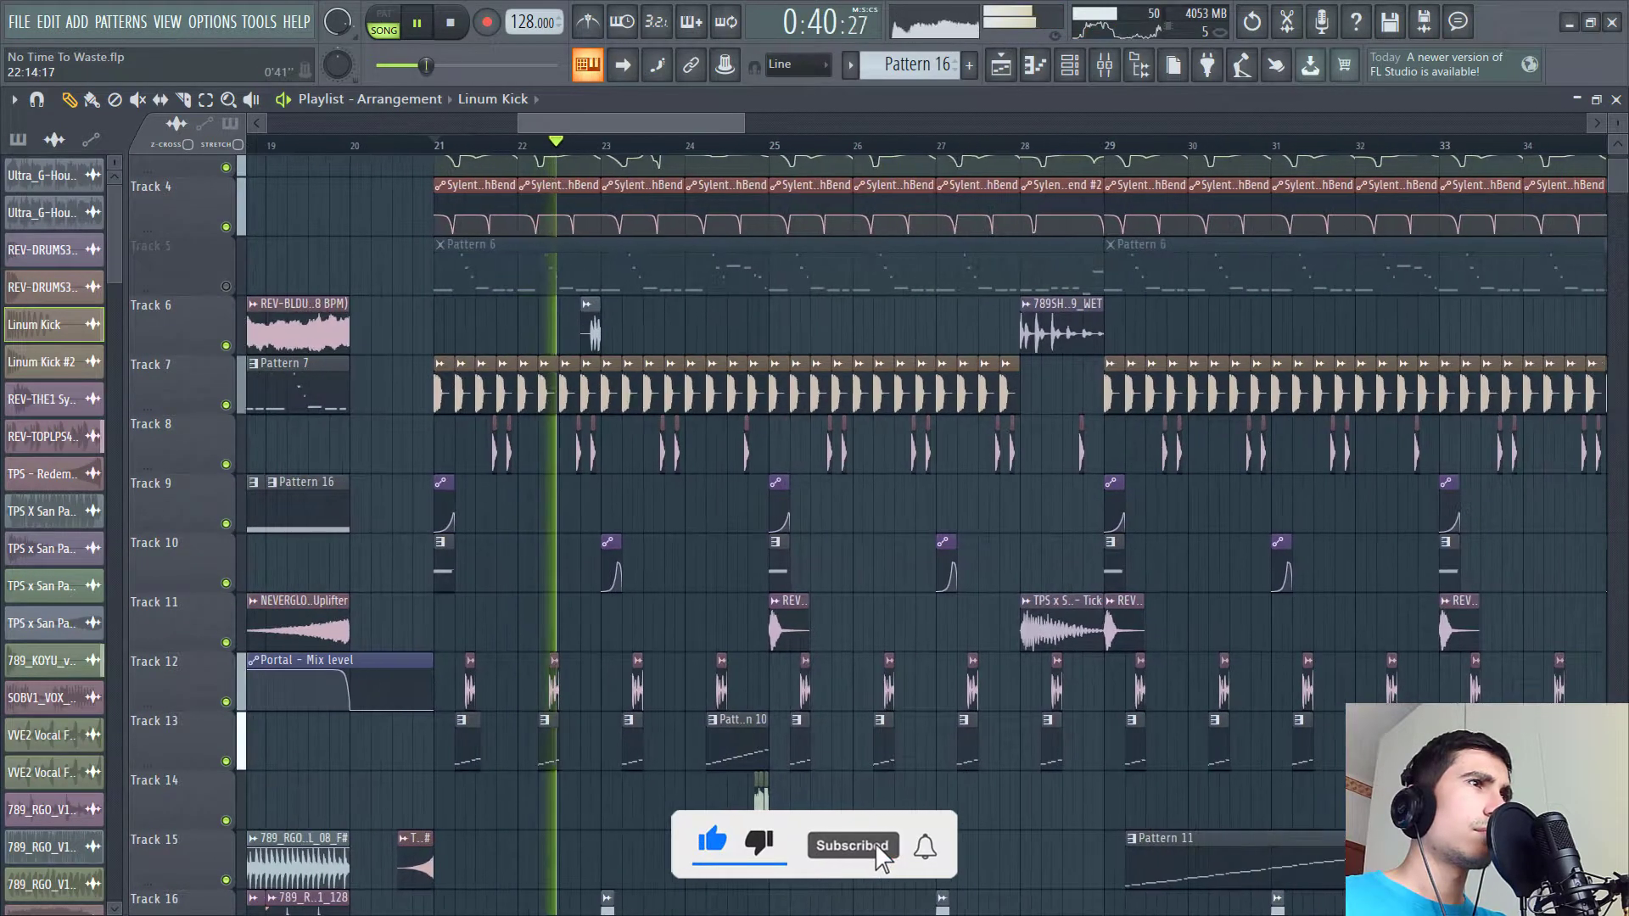
{"action": "left_click_drag", "start_coordinate": [692, 572], "coordinate": [552, 483]}
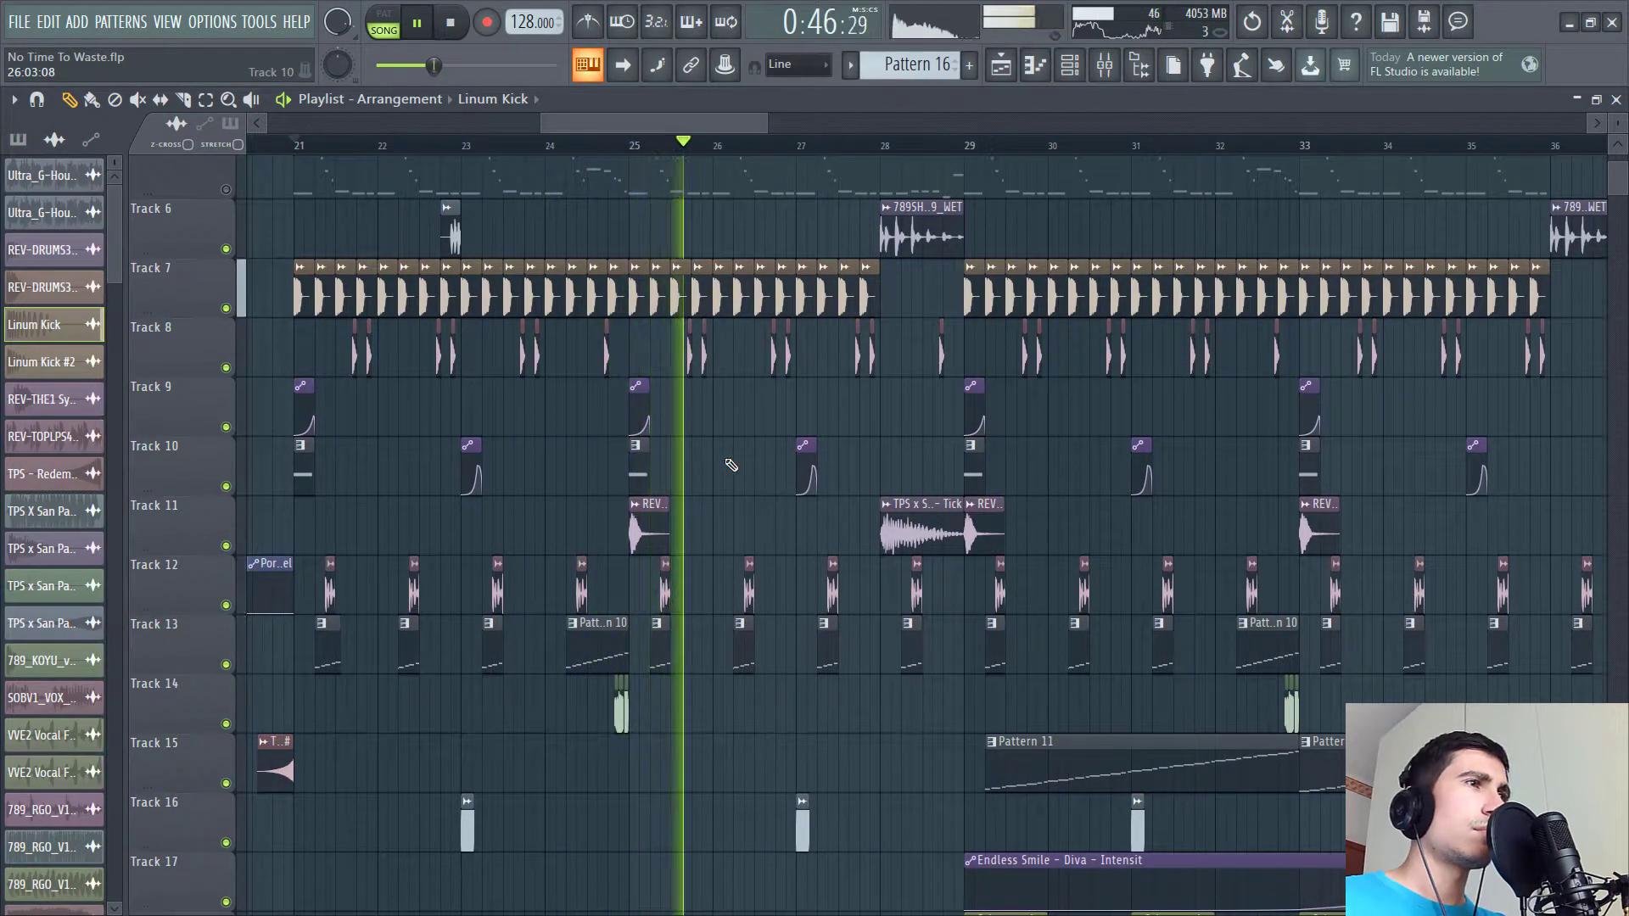
{"action": "left_click_drag", "start_coordinate": [727, 459], "coordinate": [707, 510]}
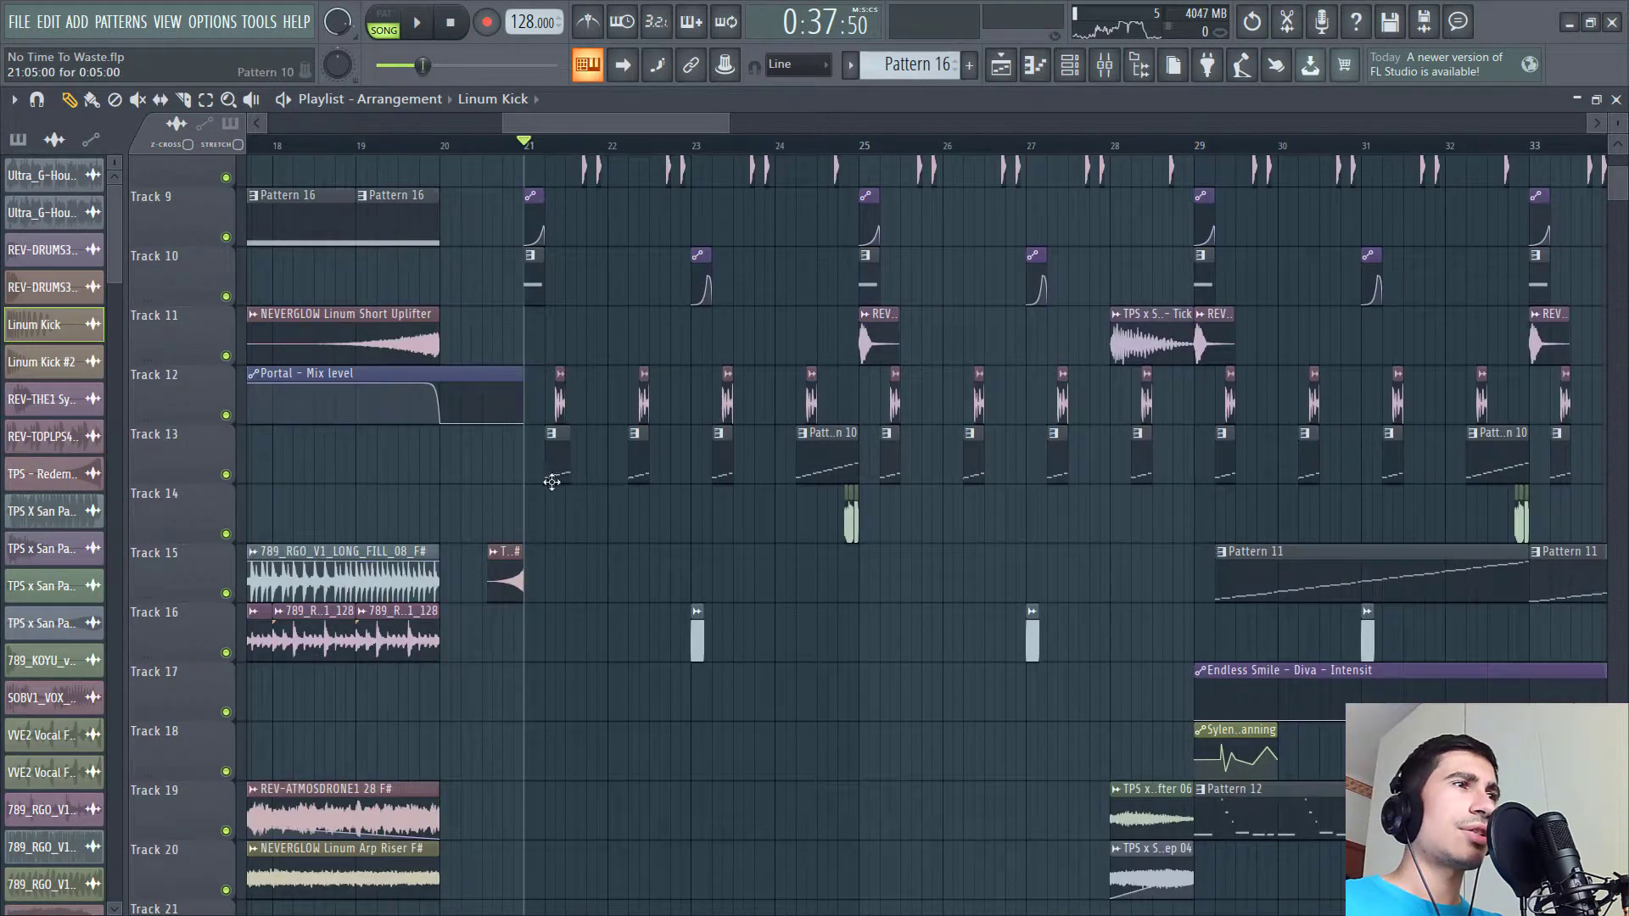
{"action": "left_click", "coordinate": [555, 465]}
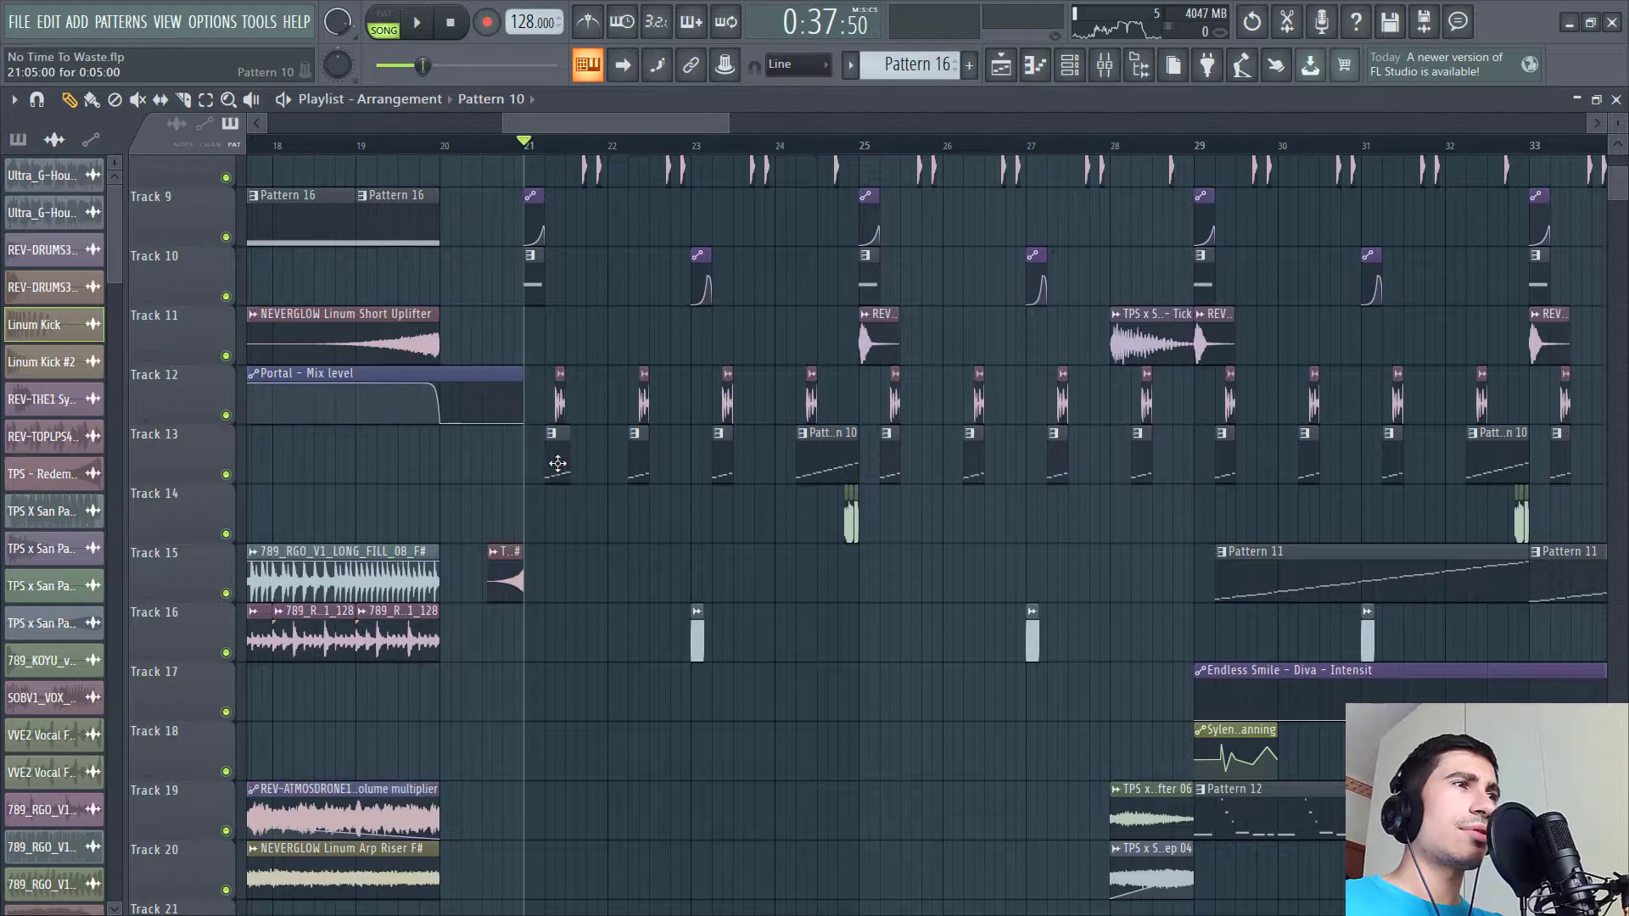
- Browse the channel rack's list of instruments and samples
{"action": "left_click", "coordinate": [1069, 68]}
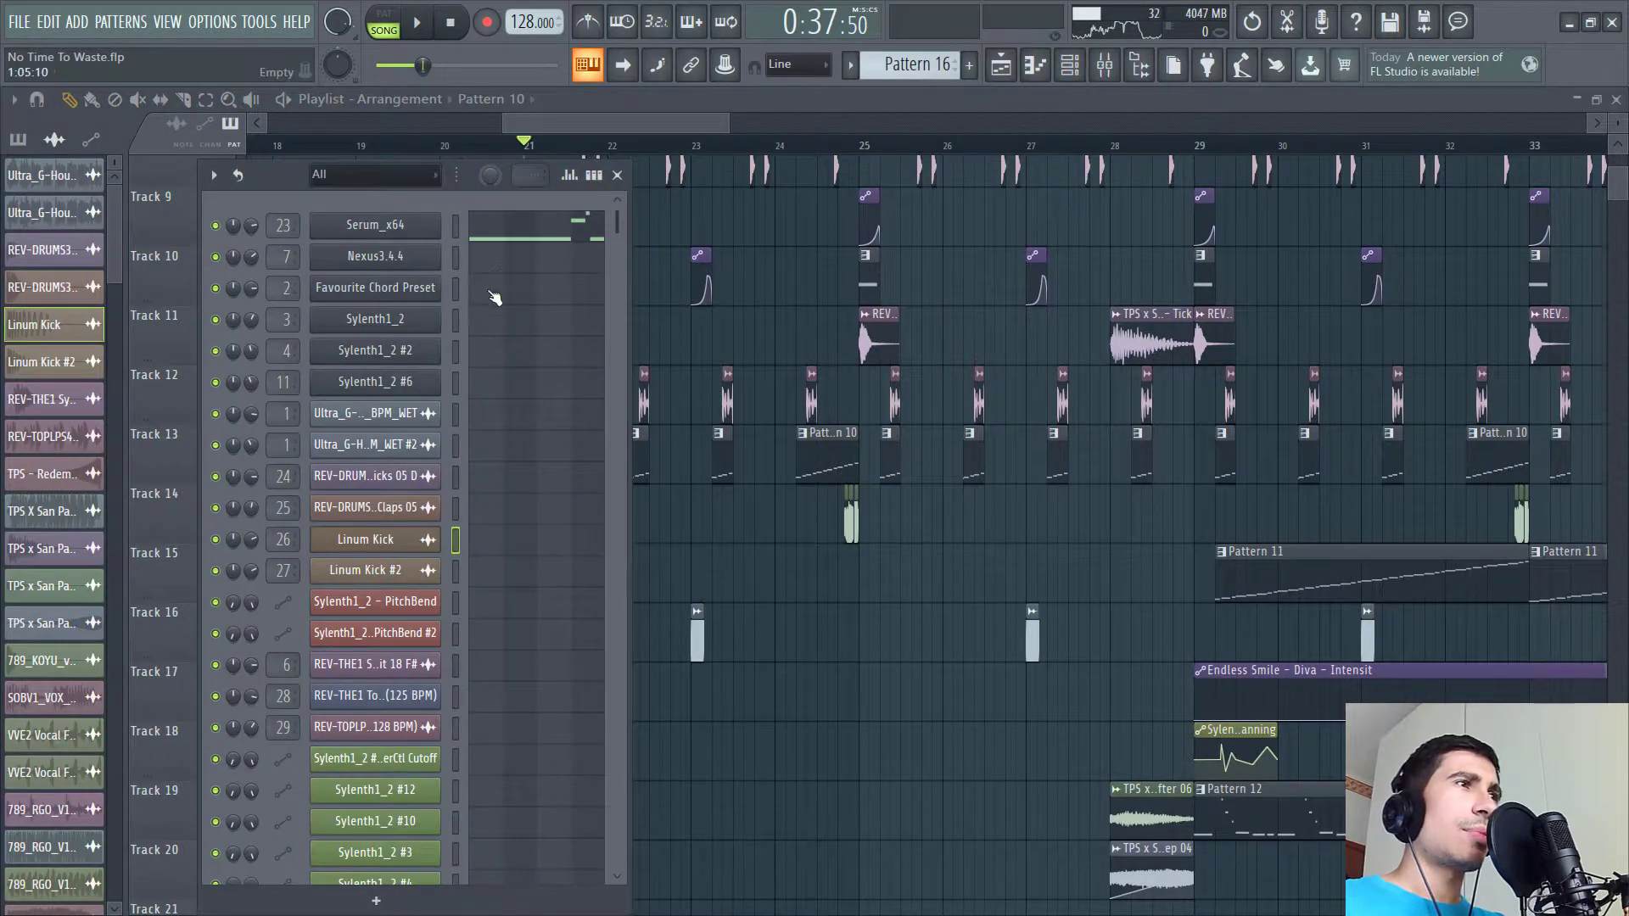
{"action": "left_click", "coordinate": [824, 452]}
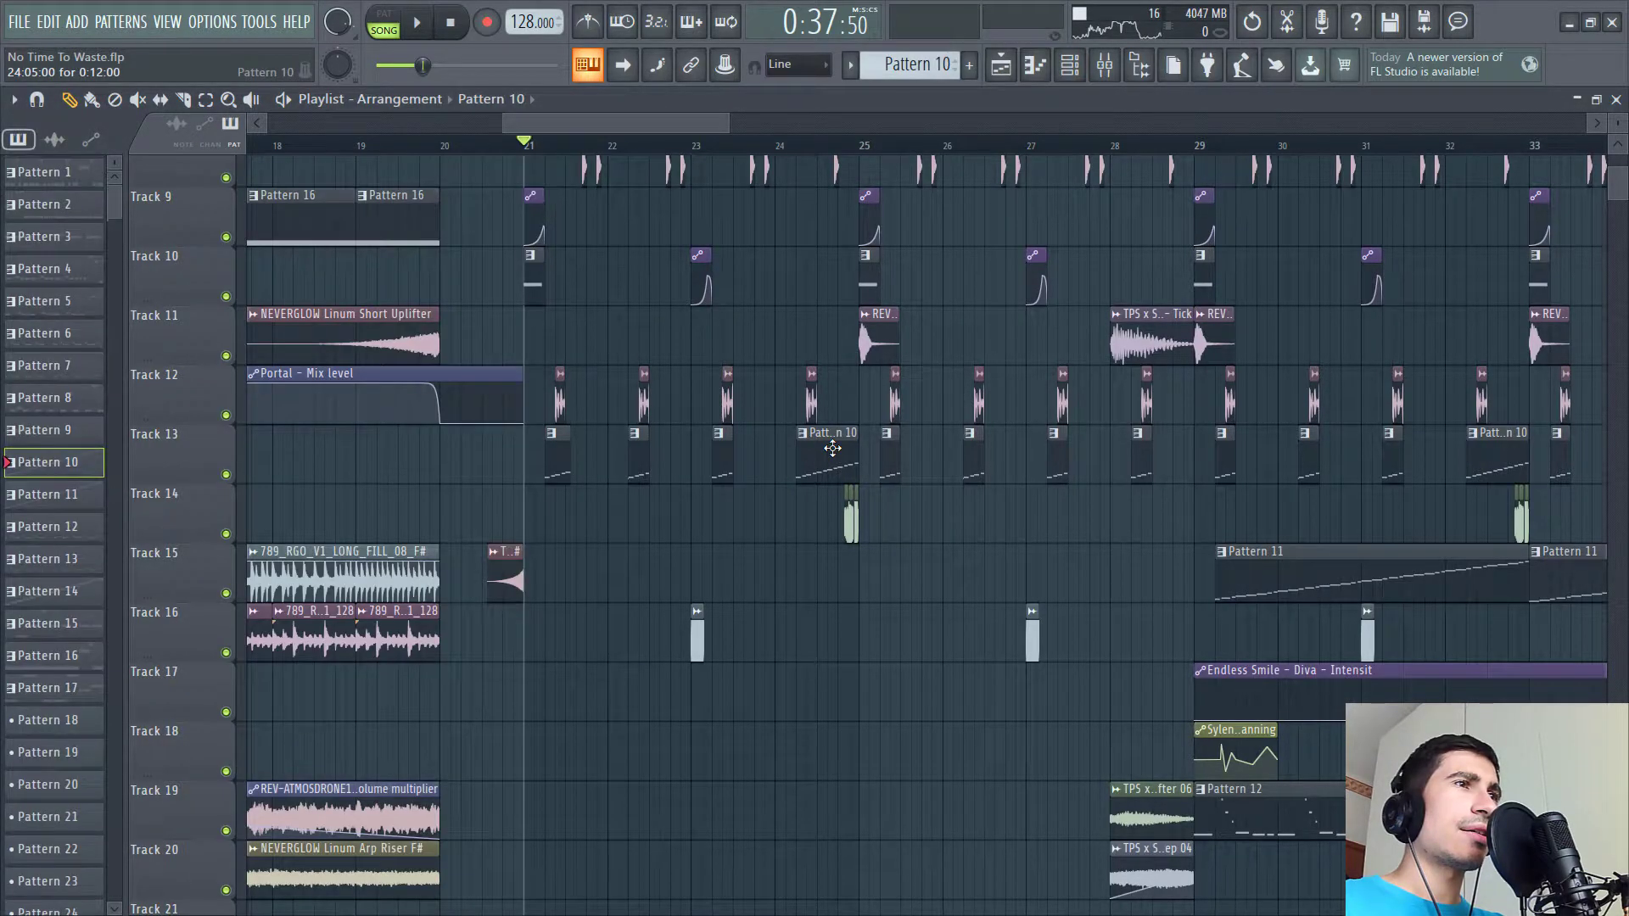
{"action": "left_click", "coordinate": [1070, 66]}
{"action": "scroll", "coordinate": [582, 319], "scroll_direction": "down", "scroll_amount": 10}
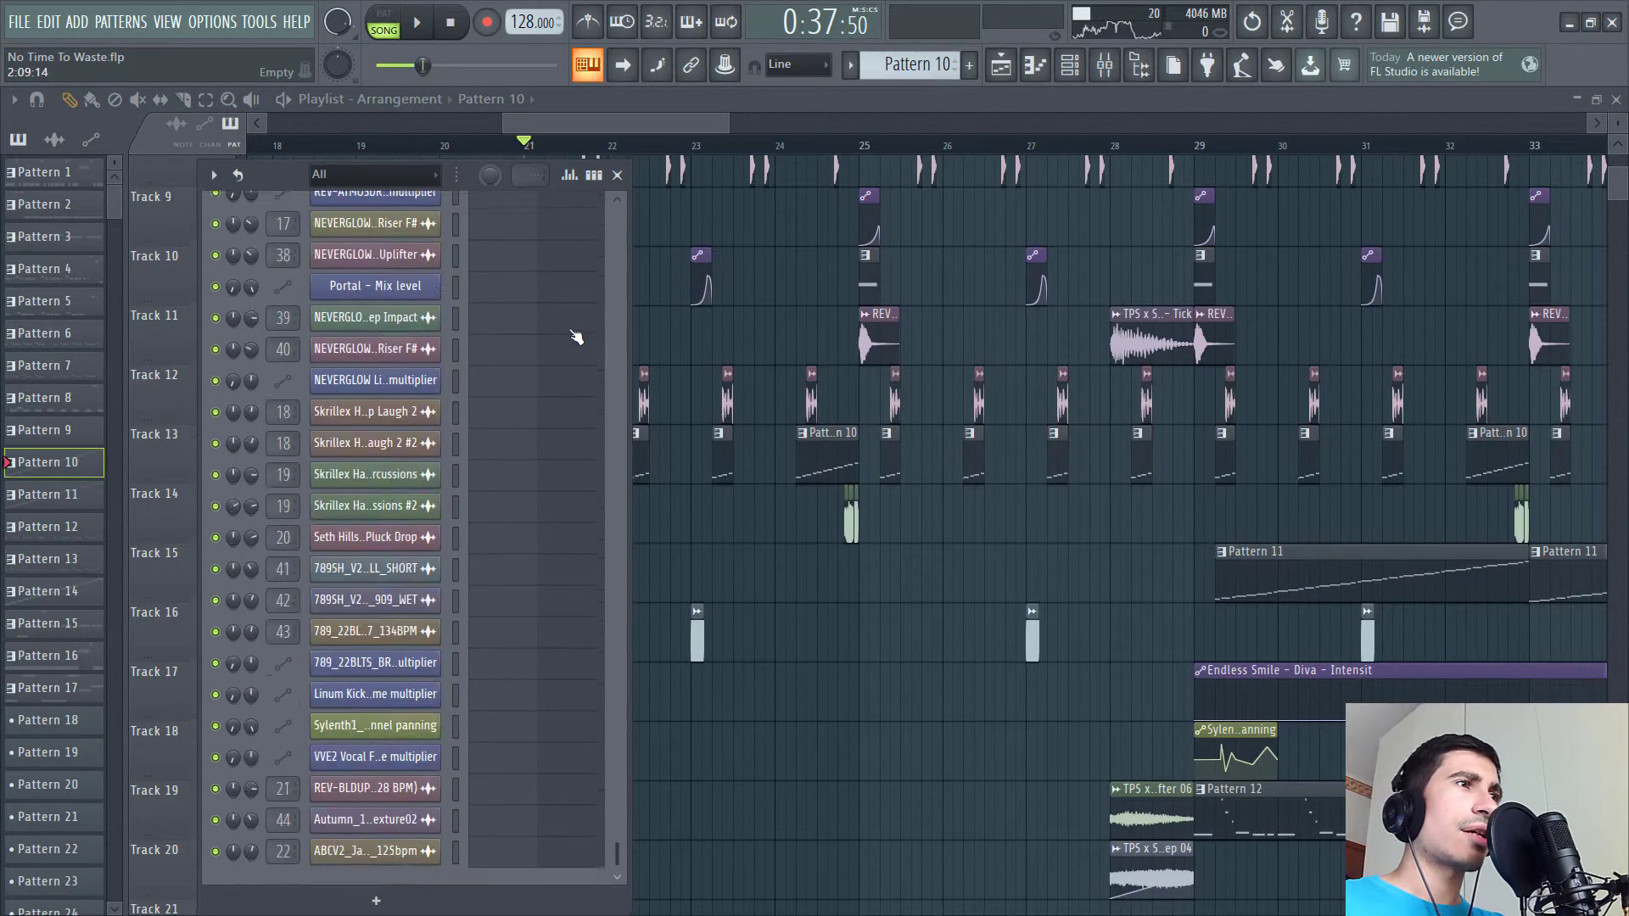
{"action": "scroll", "coordinate": [560, 377], "scroll_direction": "up", "scroll_amount": 5}
- Open the REV-TOPLPS5 93 slice pattern in the piano roll and play it
{"action": "key", "text": "l"}
{"action": "key", "text": "space"}
{"action": "left_click", "coordinate": [528, 595]}
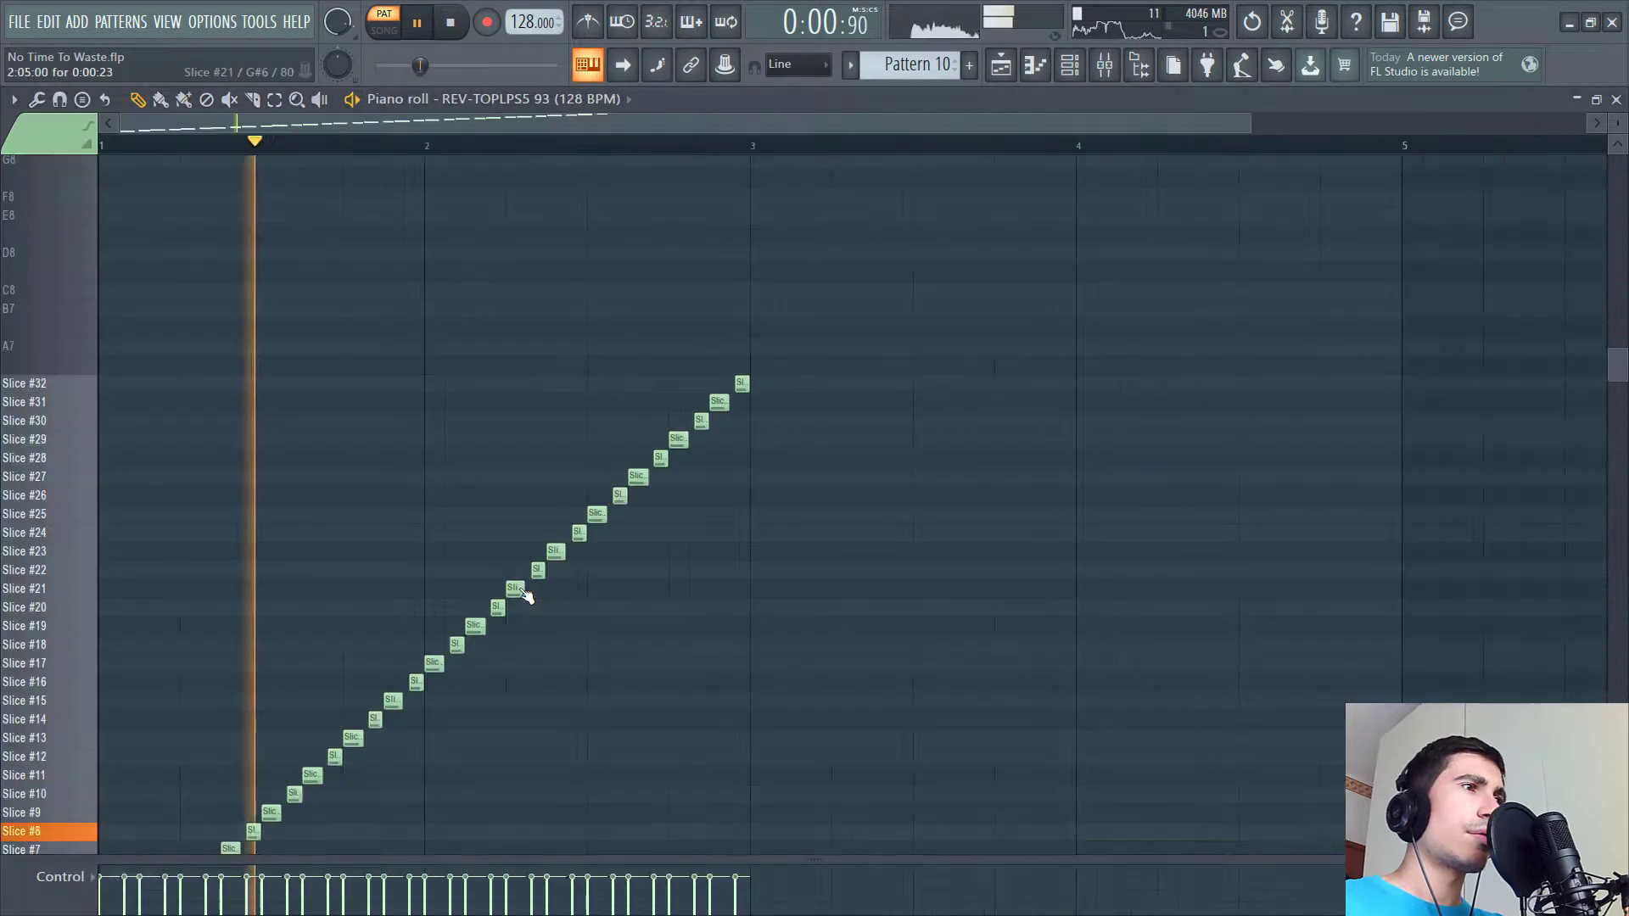
{"action": "scroll", "coordinate": [868, 520], "scroll_direction": "up", "scroll_amount": 4}
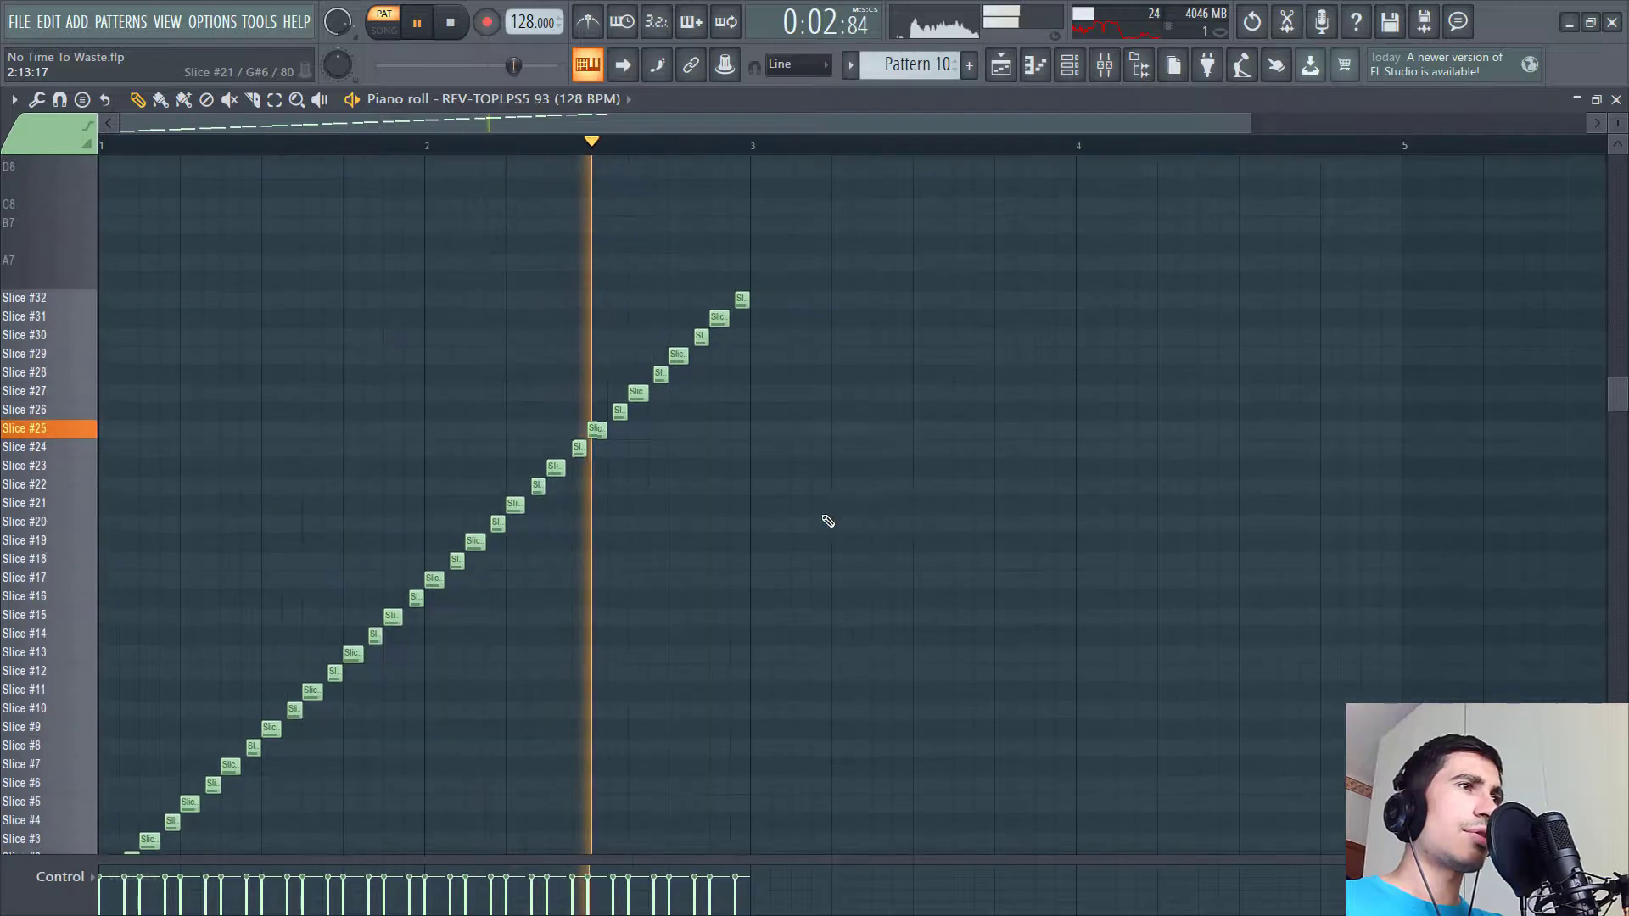
{"action": "key", "text": "space"}
{"action": "scroll", "coordinate": [414, 459], "scroll_direction": "up", "scroll_amount": 5}
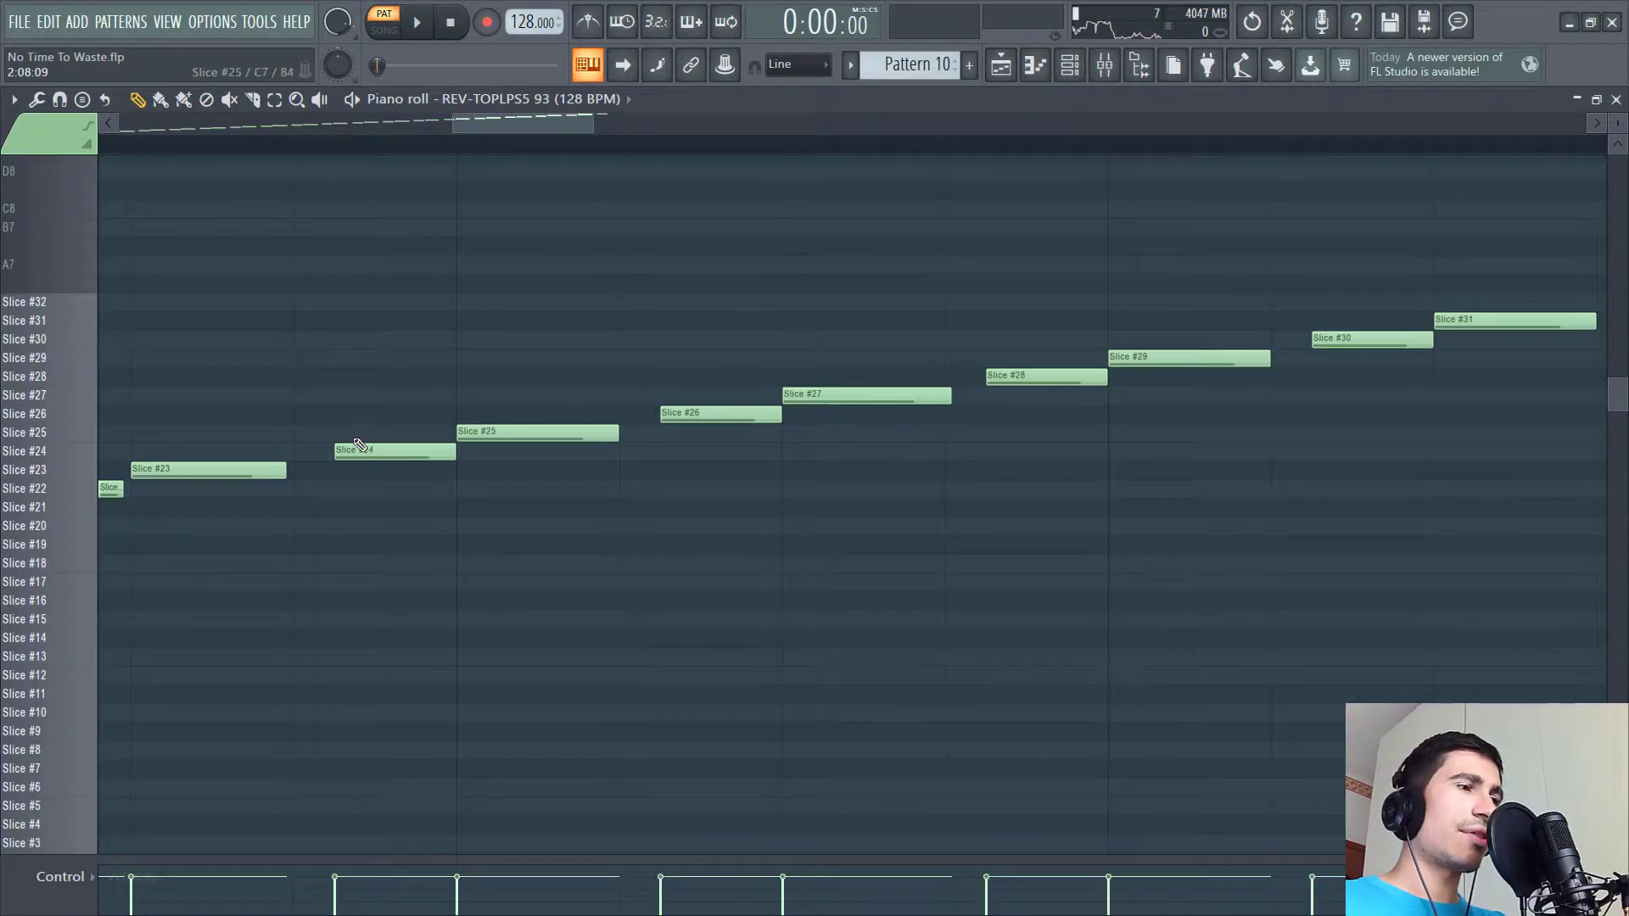
- Open the piano roll quantizer and browse its template presets
{"action": "key", "text": "alt+q"}
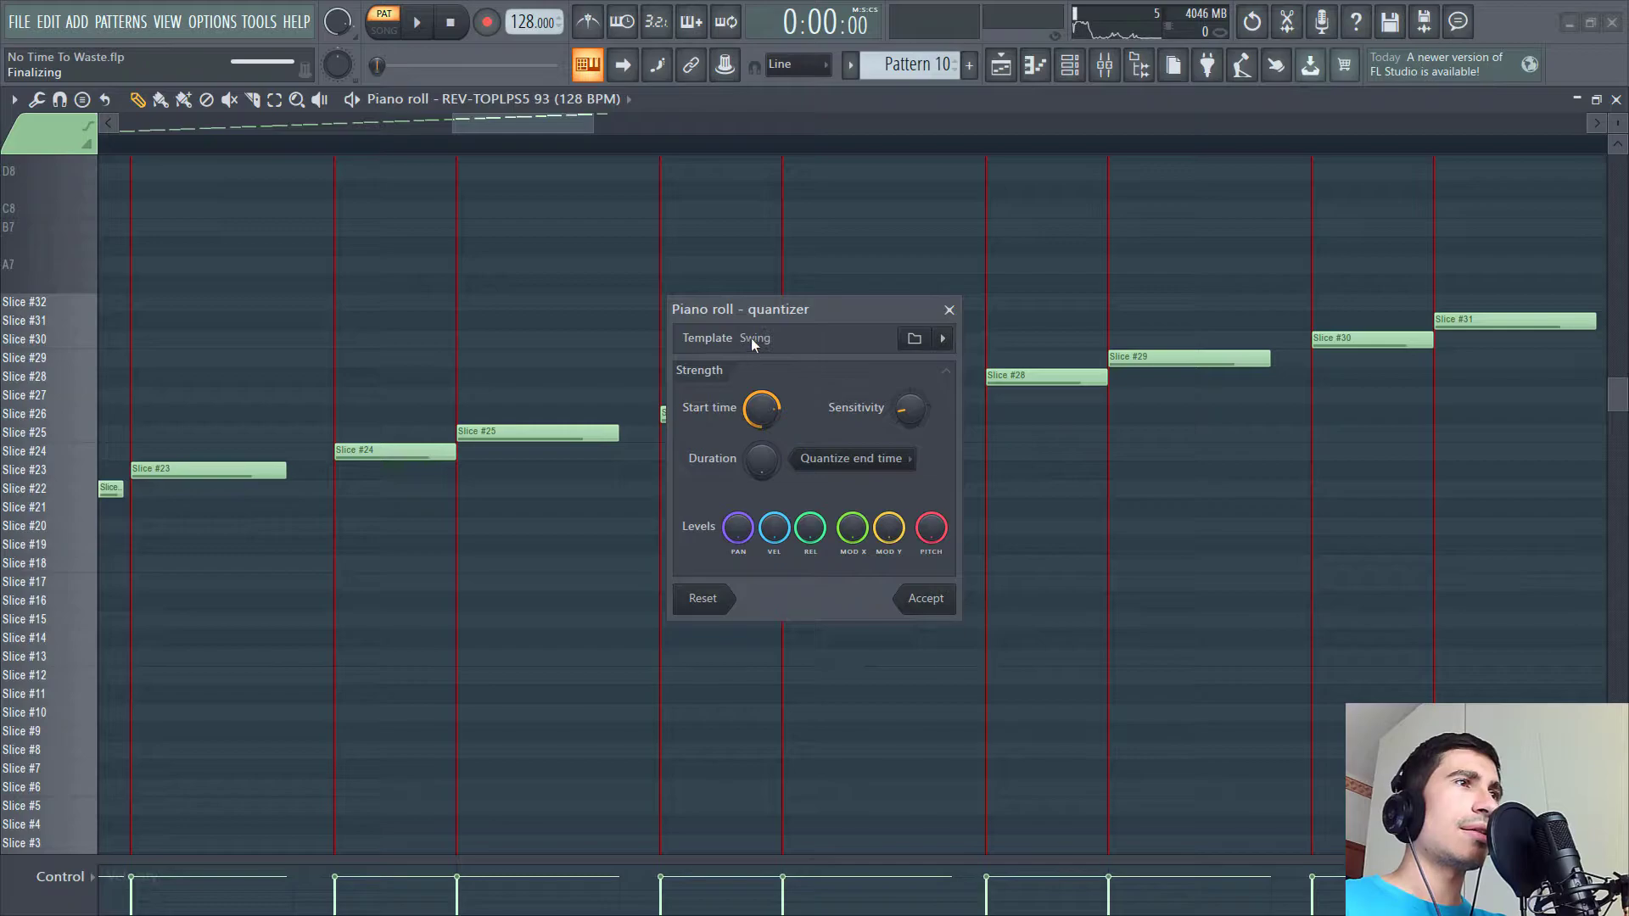
{"action": "left_click", "coordinate": [942, 338]}
{"action": "mouse_move", "coordinate": [1032, 704]}
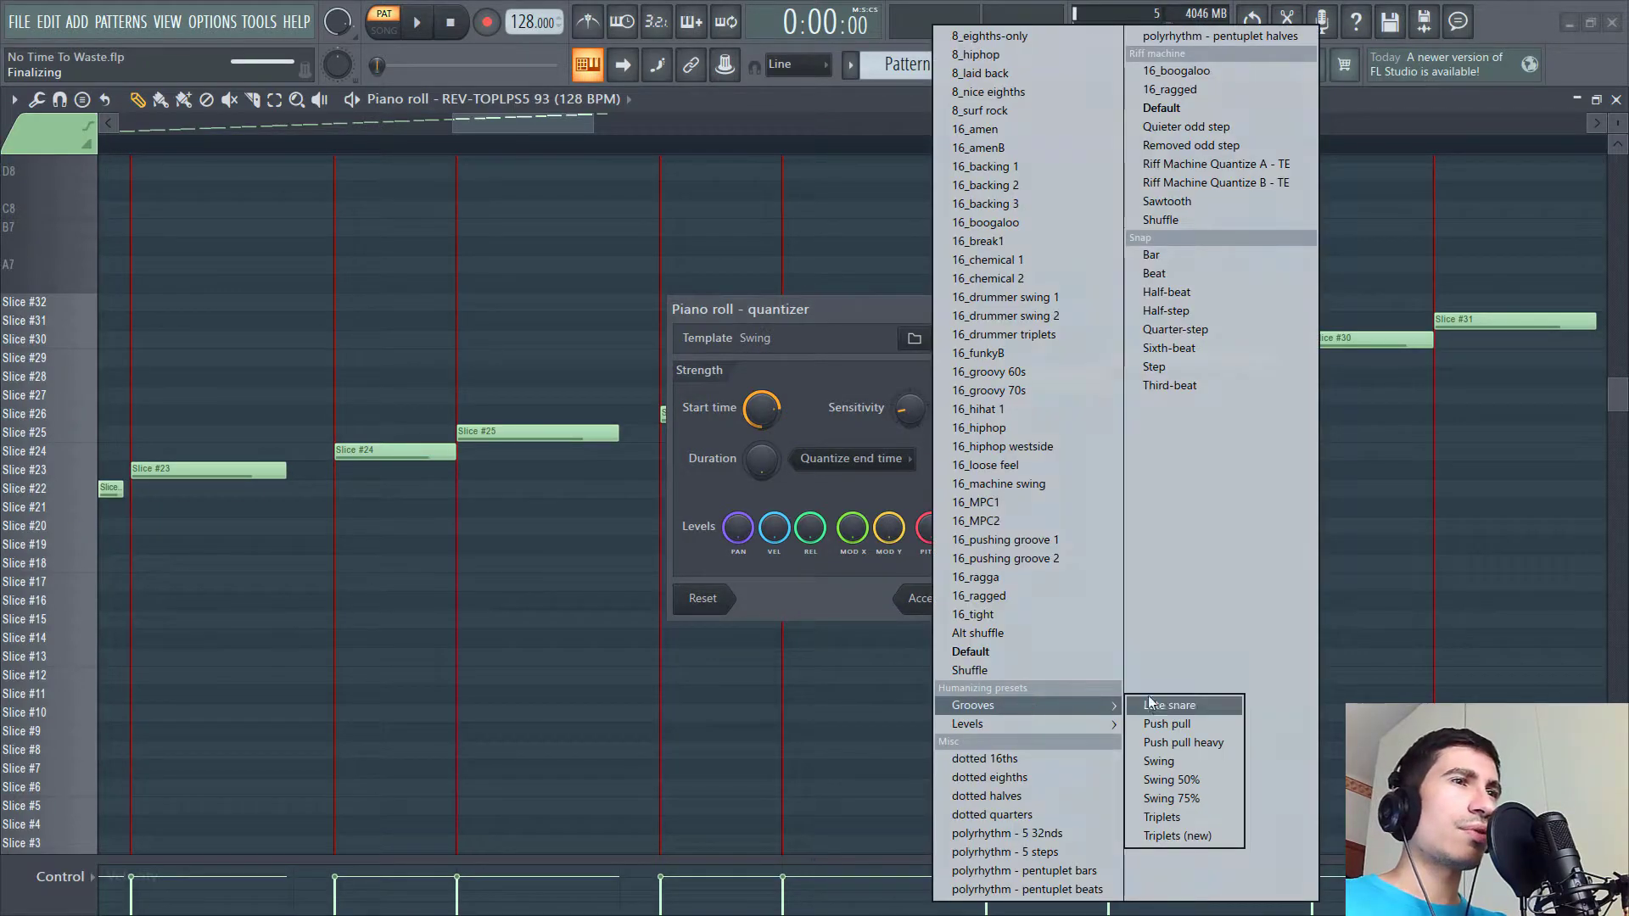
{"action": "left_click", "coordinate": [772, 419]}
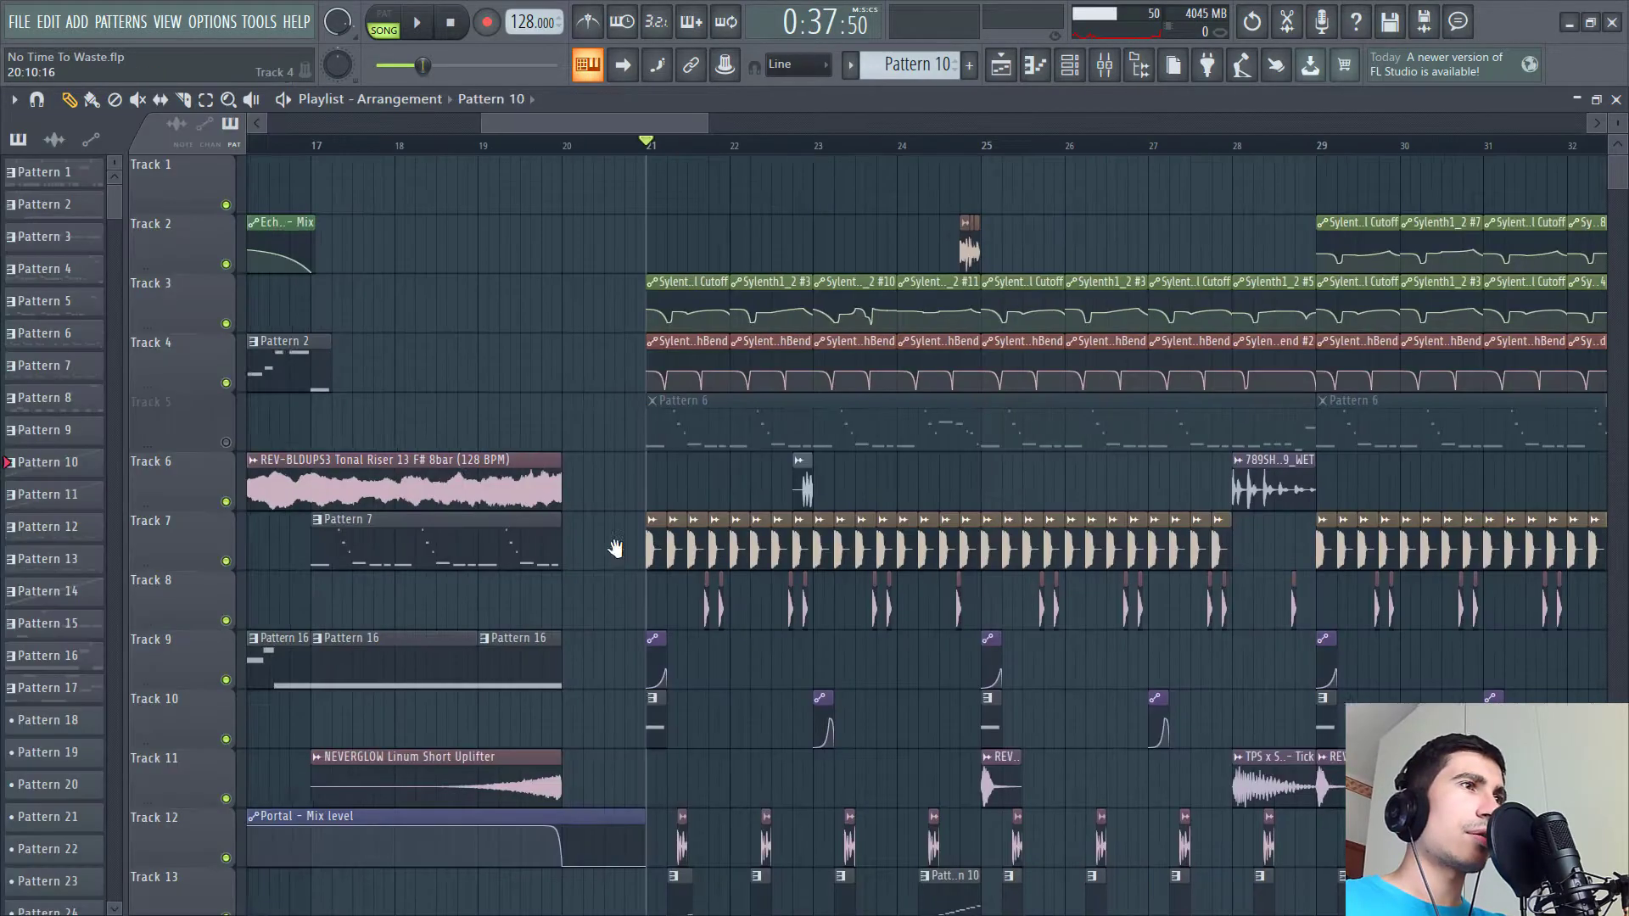
- Mute playlist track 10 and play the drop
{"action": "scroll", "coordinate": [618, 350], "scroll_direction": "down", "scroll_amount": 3}
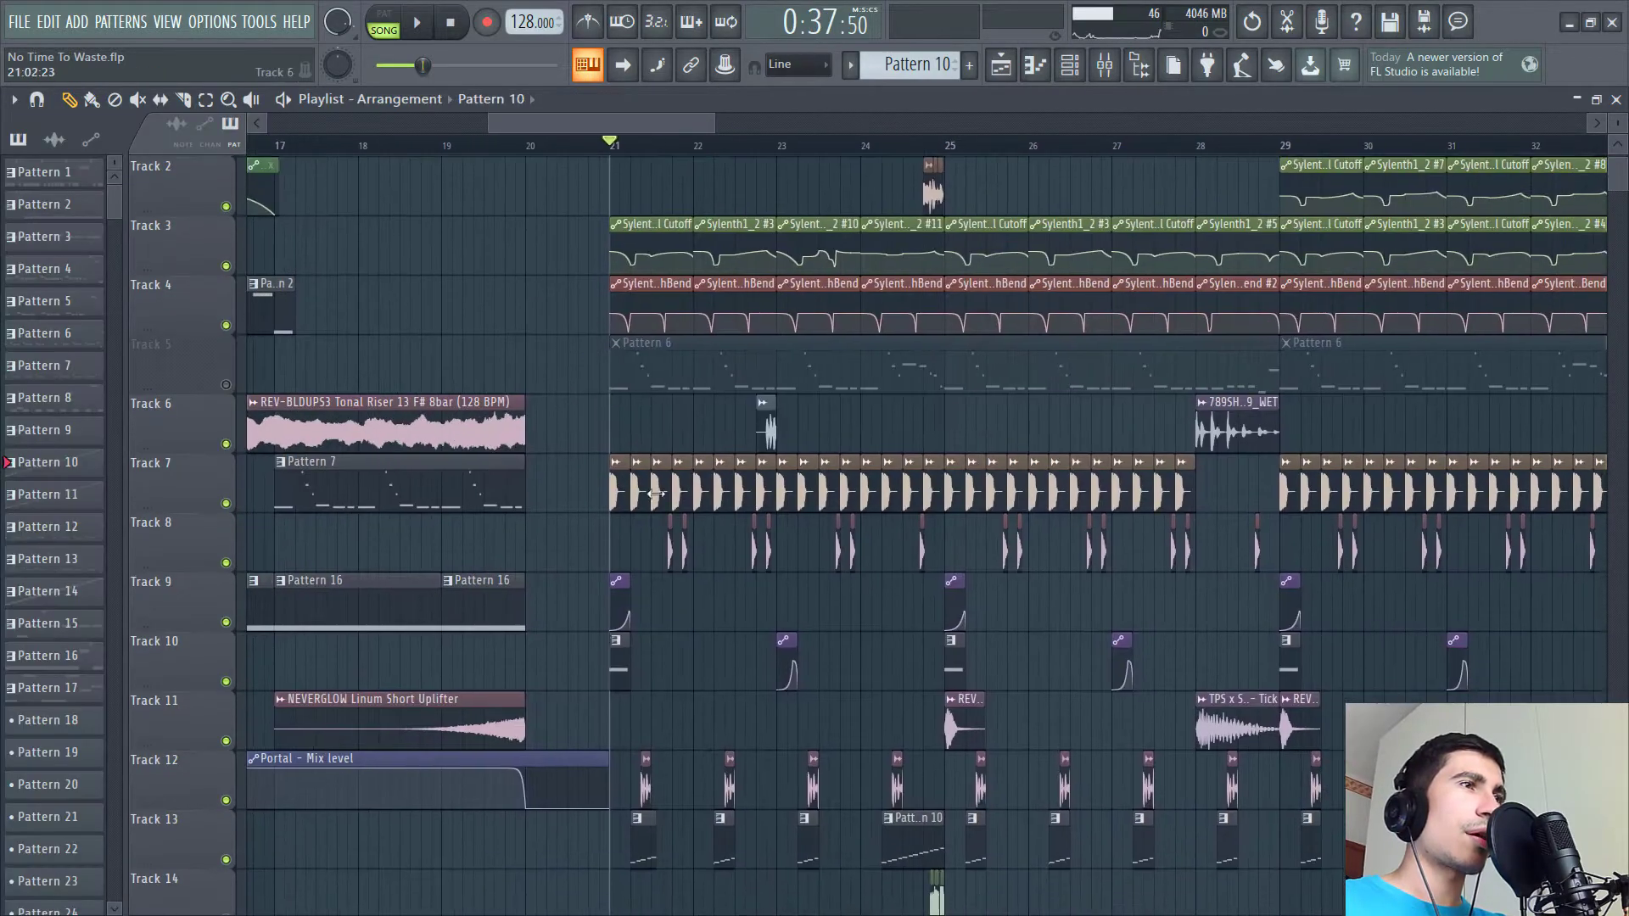
{"action": "scroll", "coordinate": [618, 349], "scroll_direction": "down", "scroll_amount": 2}
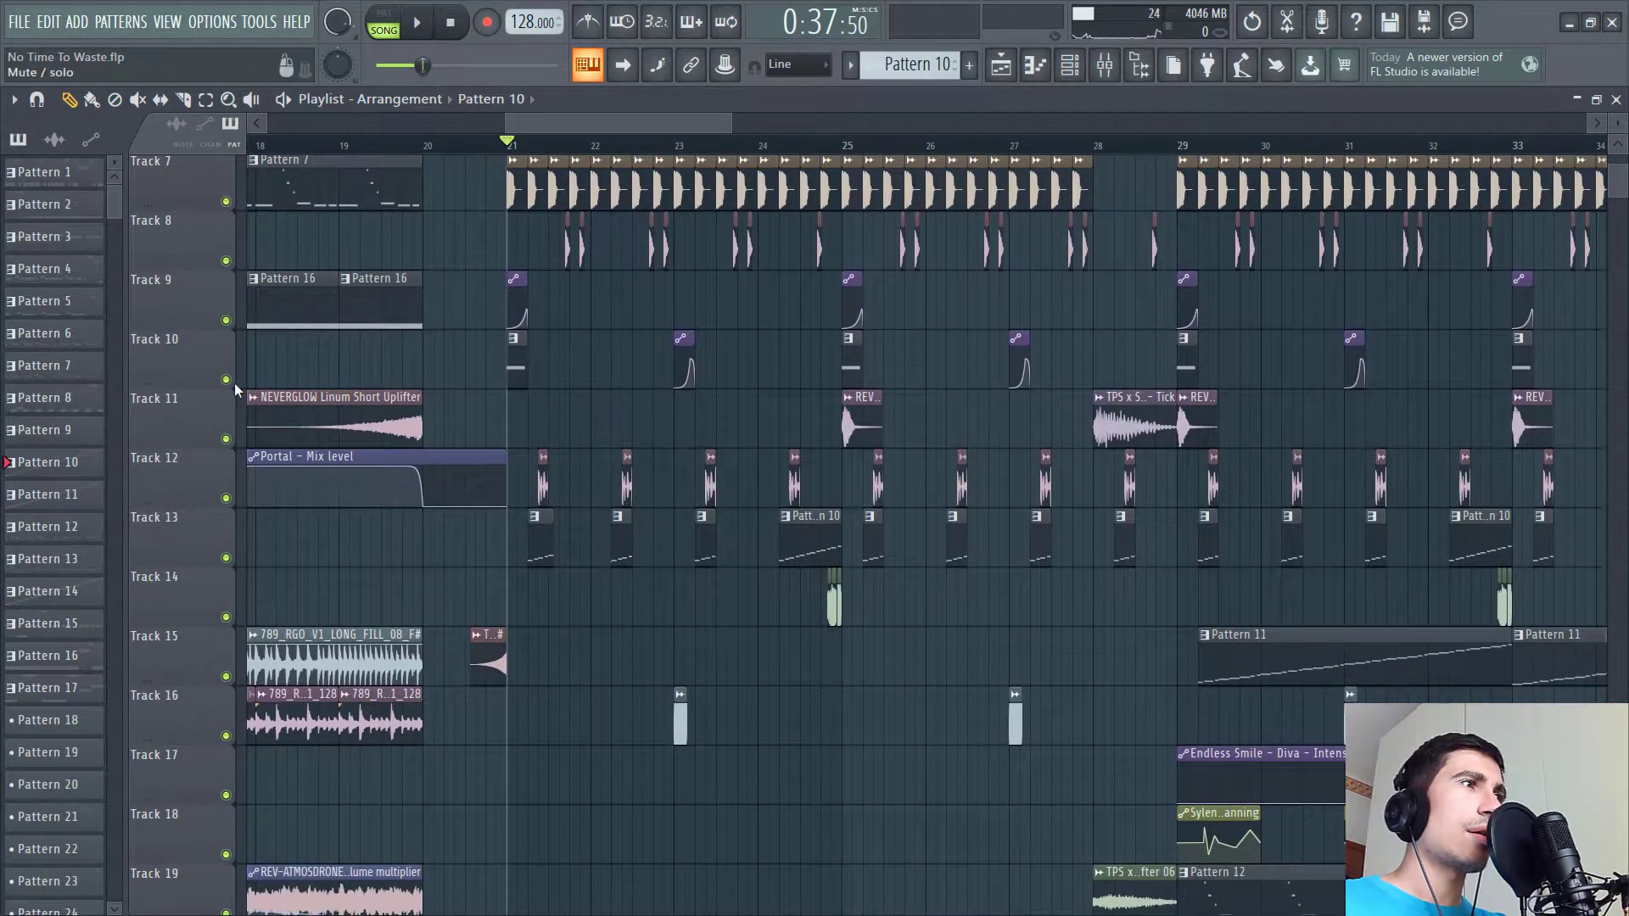
{"action": "left_click", "coordinate": [226, 380]}
{"action": "key", "text": "space"}
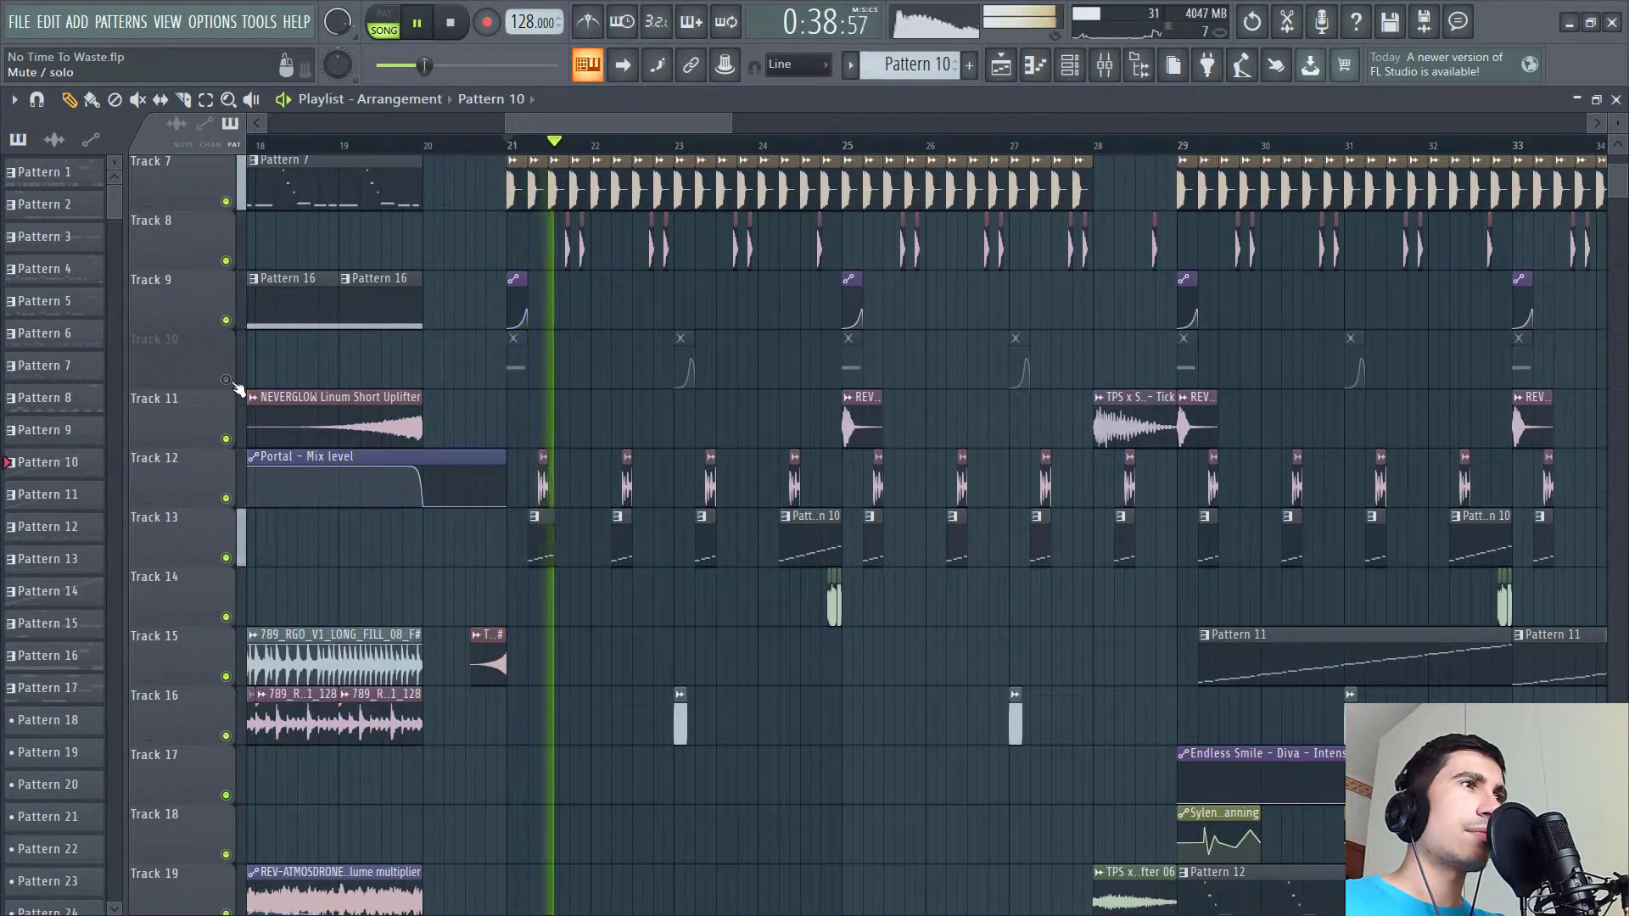
- Stop playback and unmute playlist track 10
{"action": "scroll", "coordinate": [592, 429], "scroll_direction": "up", "scroll_amount": 2}
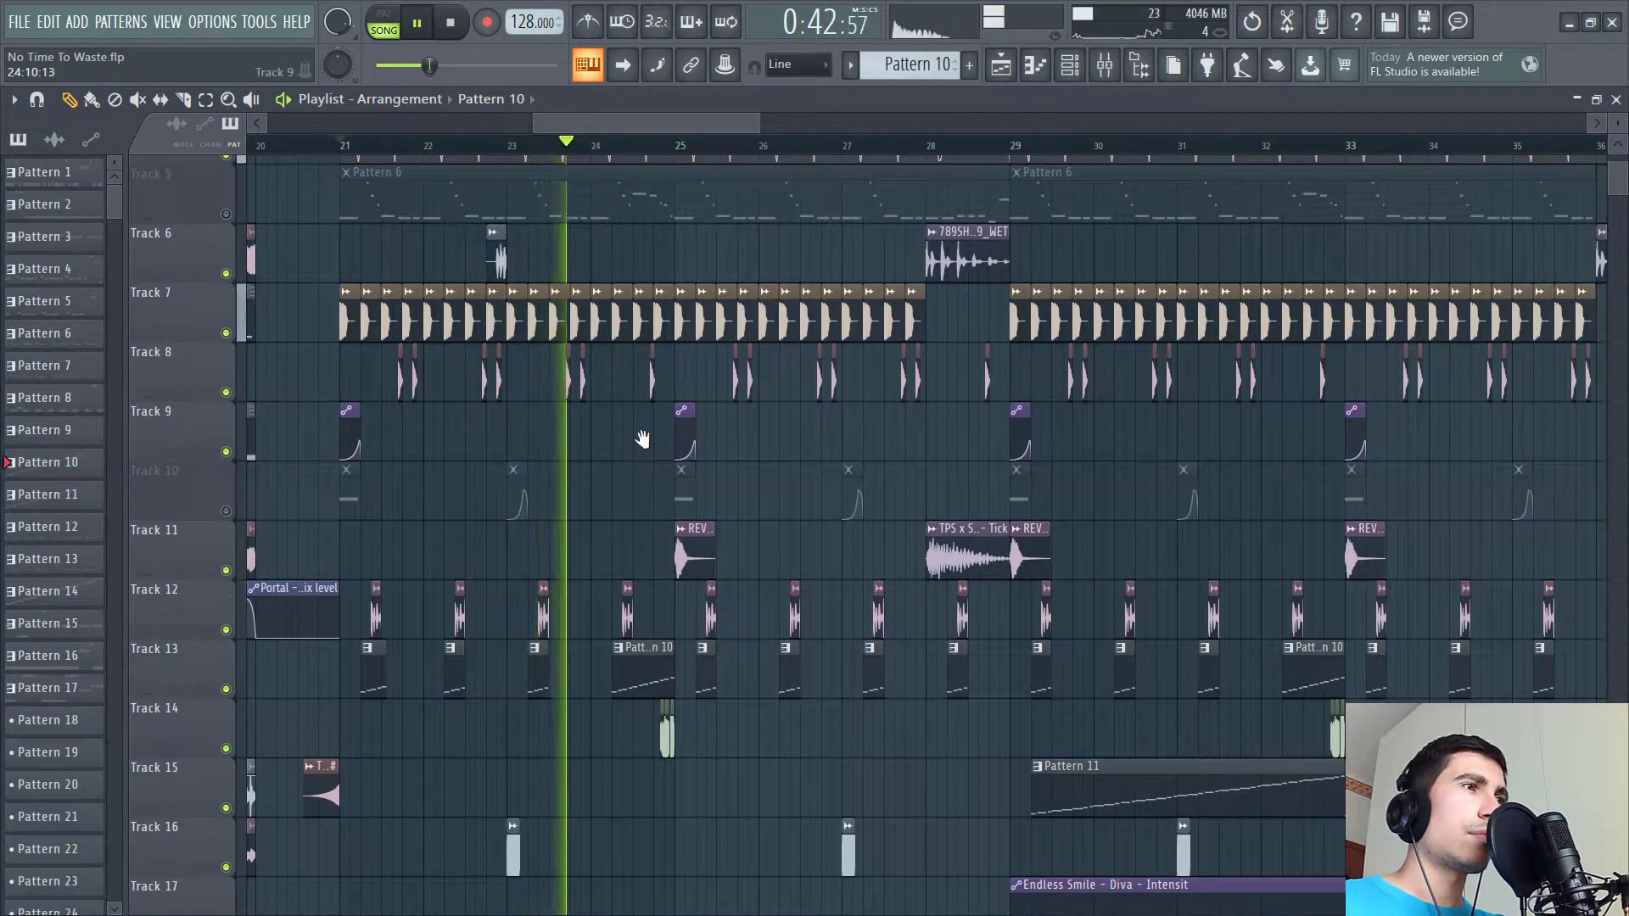
{"action": "scroll", "coordinate": [643, 408], "scroll_direction": "down", "scroll_amount": 1}
{"action": "scroll", "coordinate": [644, 362], "scroll_direction": "down", "scroll_amount": 1}
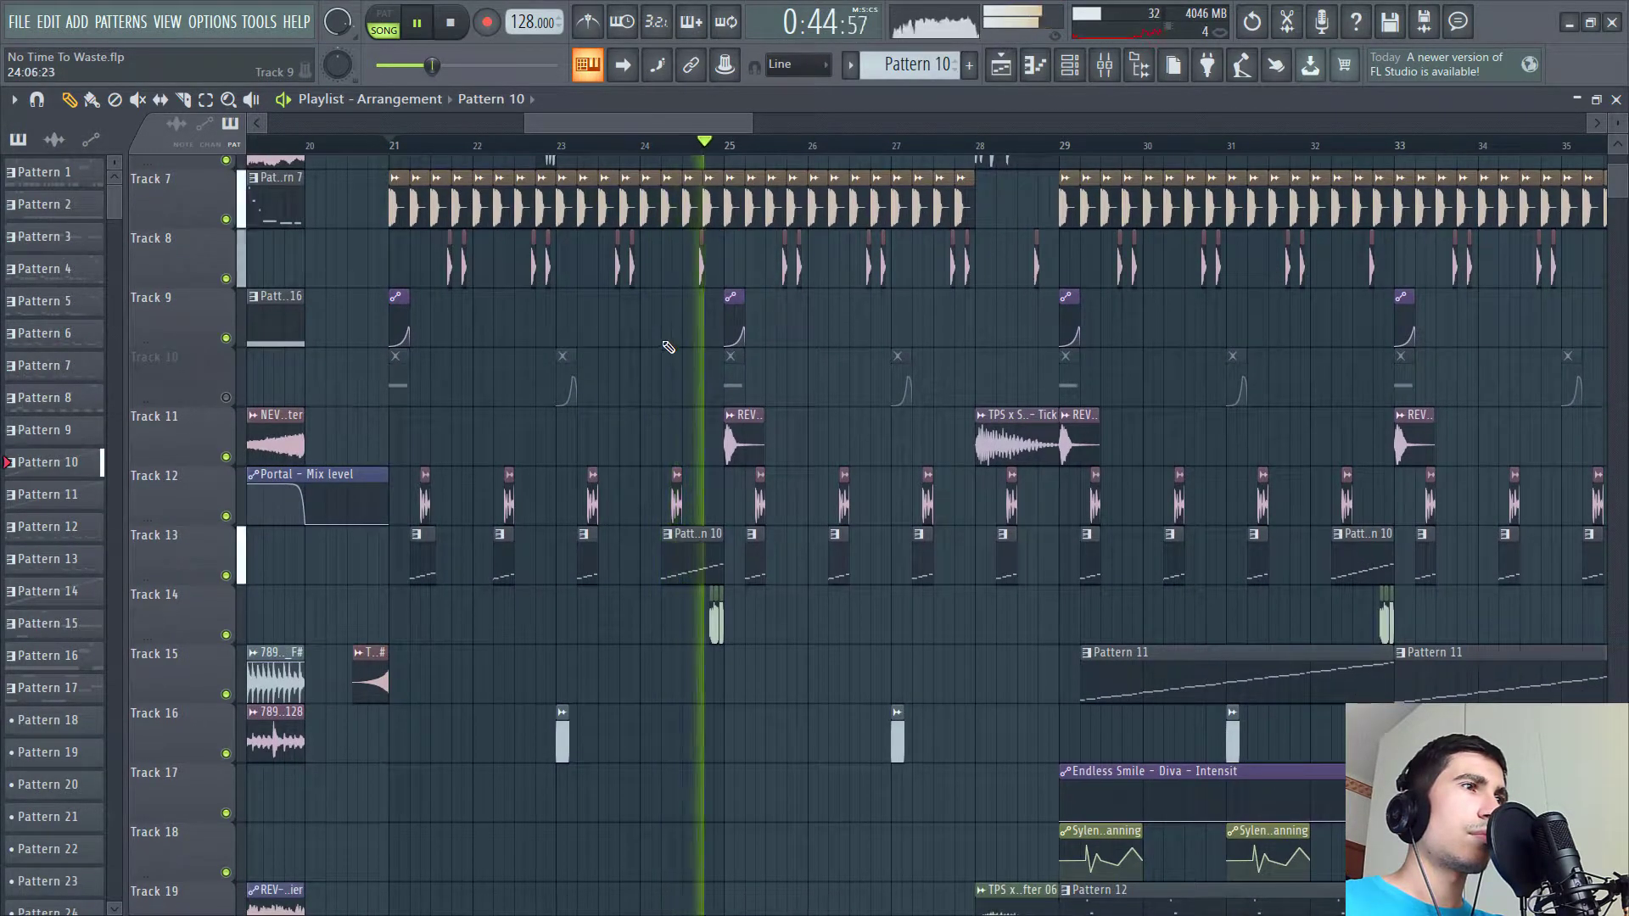
{"action": "key", "text": "space"}
{"action": "left_click", "coordinate": [225, 397]}
{"action": "key", "text": "l"}
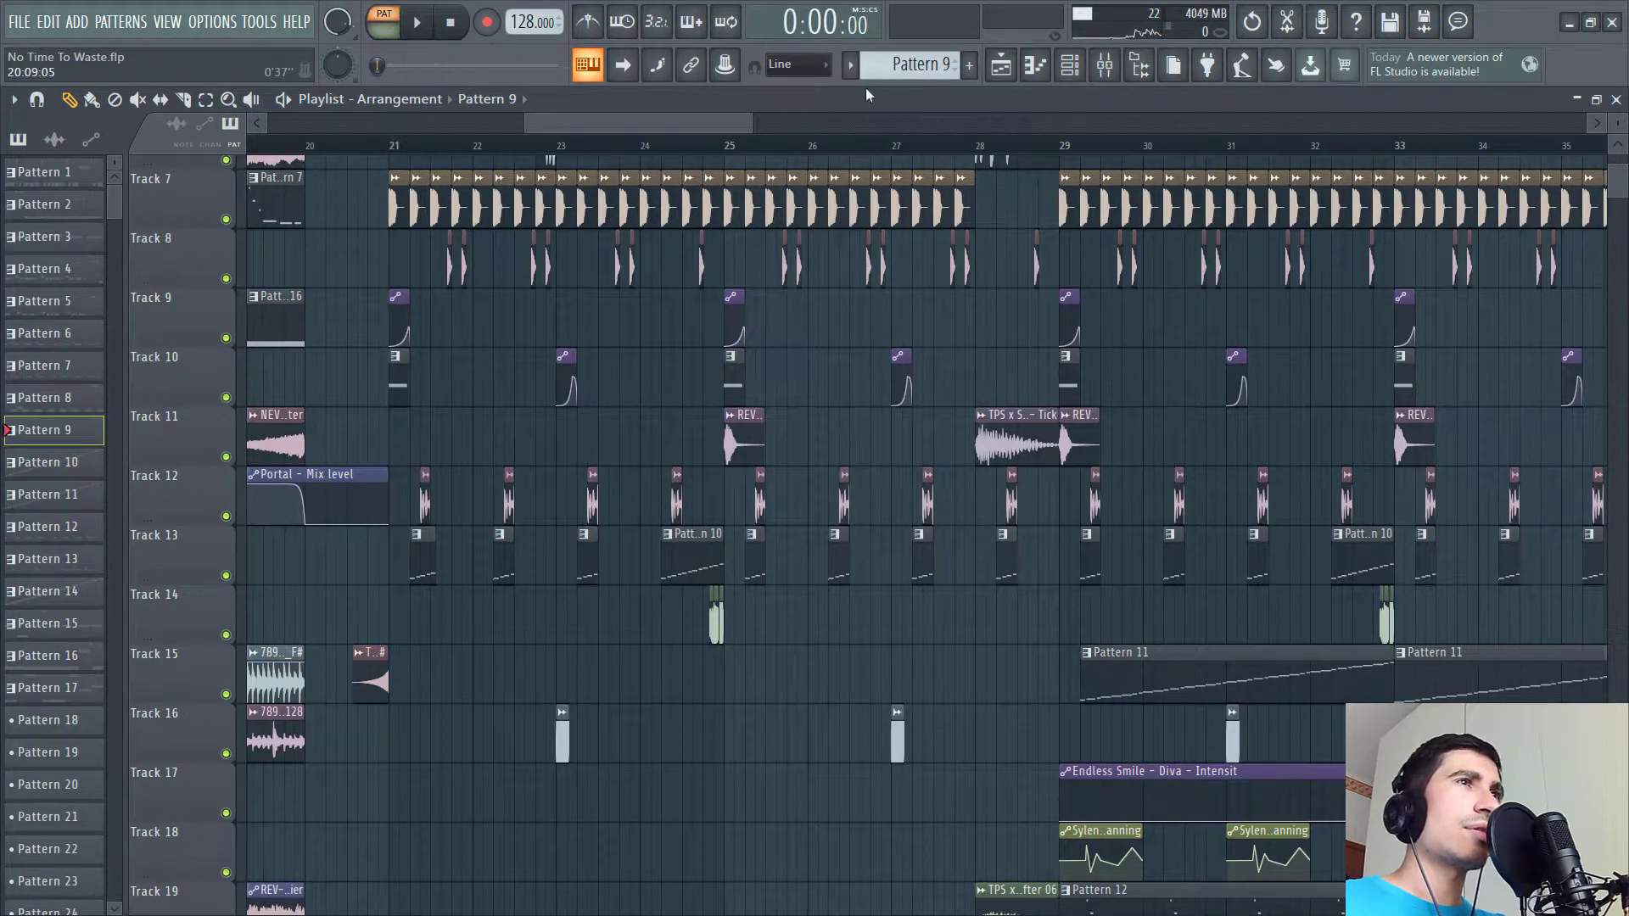
- Open the channel rack and show the mixer insert routed from the Nexus3.4.4 channel
{"action": "left_click", "coordinate": [1076, 70]}
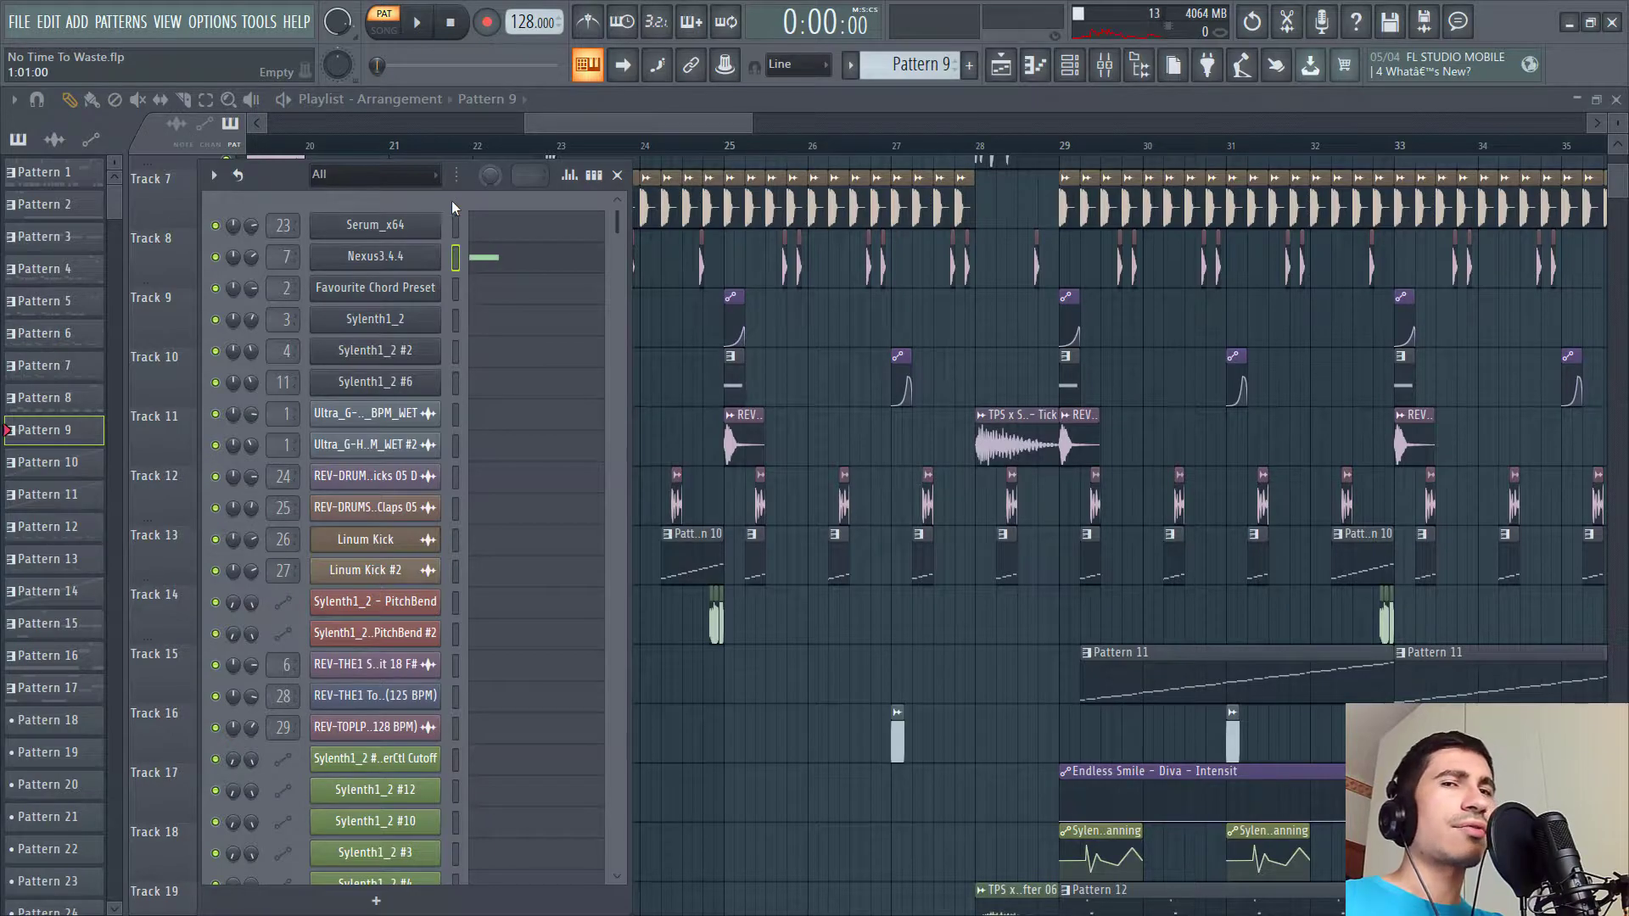
{"action": "left_click_drag", "start_coordinate": [465, 178], "coordinate": [745, 229]}
{"action": "key", "text": "F9"}
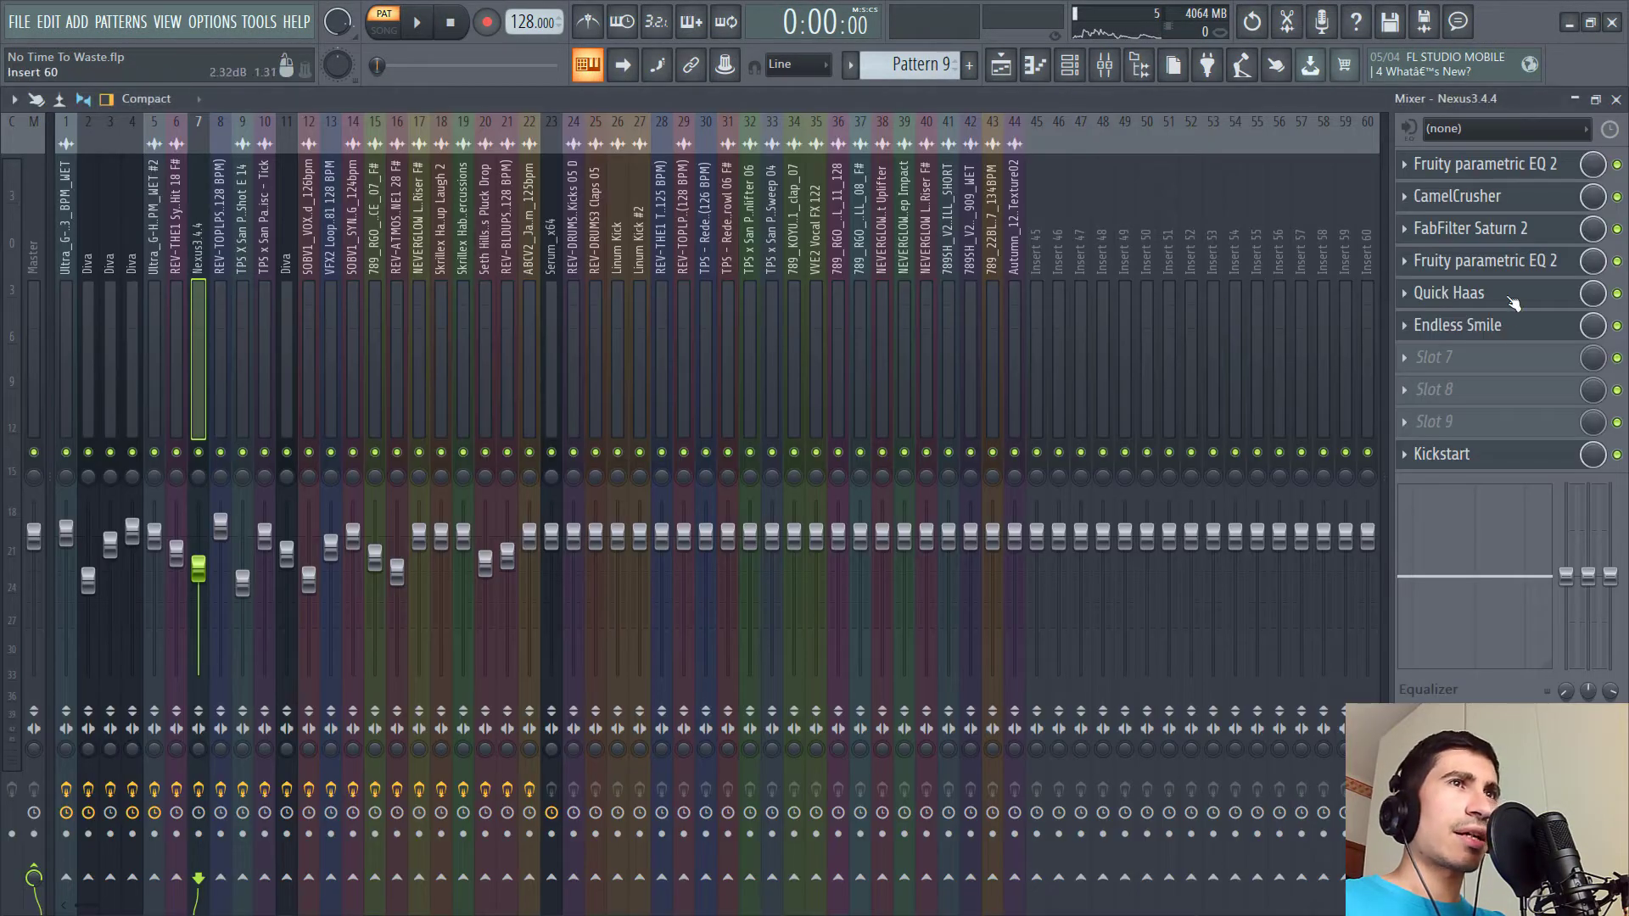
- Open each effect in the Nexus insert chain, from Fruity parametric EQ 2 through CamelCrusher and FabFilter Saturn 2 to Quick Haas
{"action": "left_click", "coordinate": [1498, 170]}
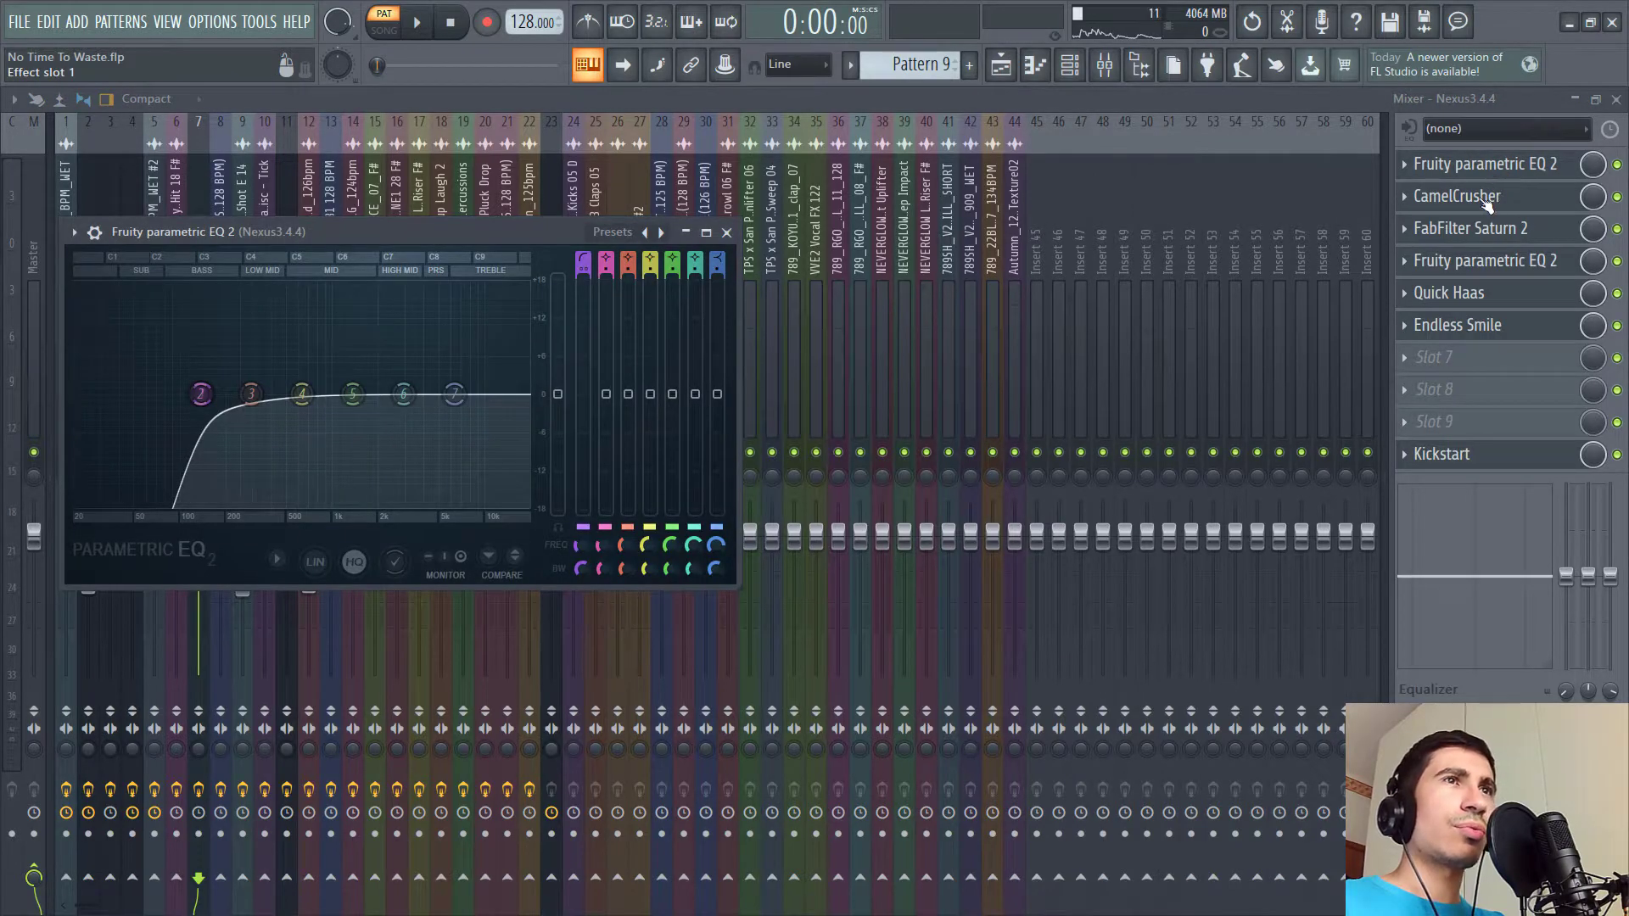
{"action": "left_click", "coordinate": [1485, 200]}
{"action": "left_click", "coordinate": [1486, 229]}
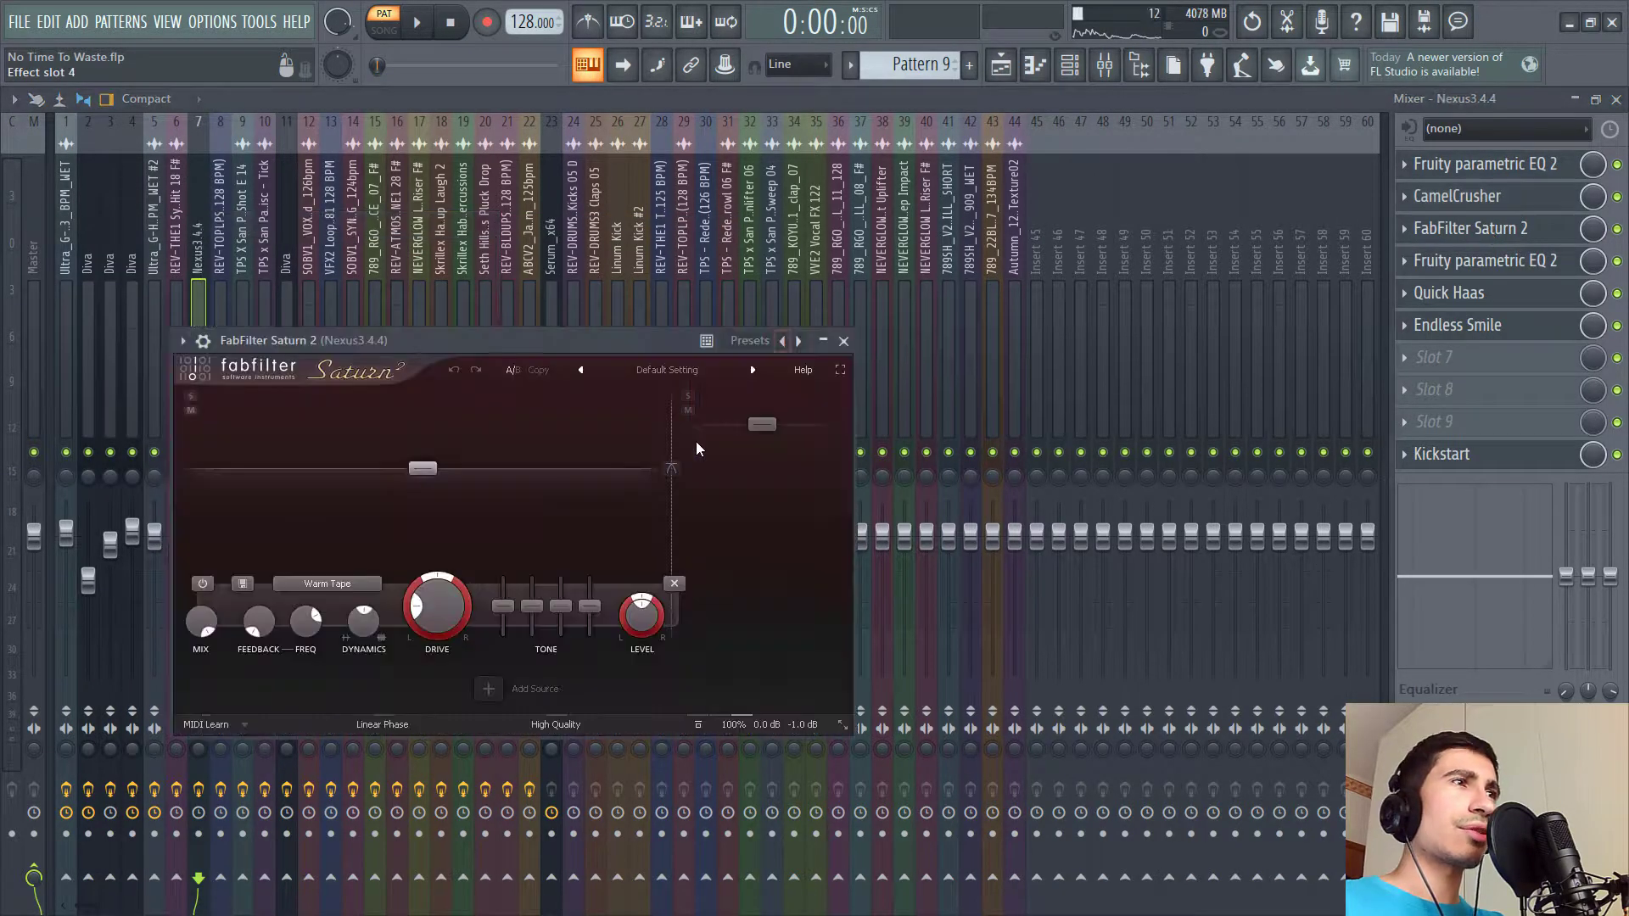
{"action": "left_click", "coordinate": [1512, 265]}
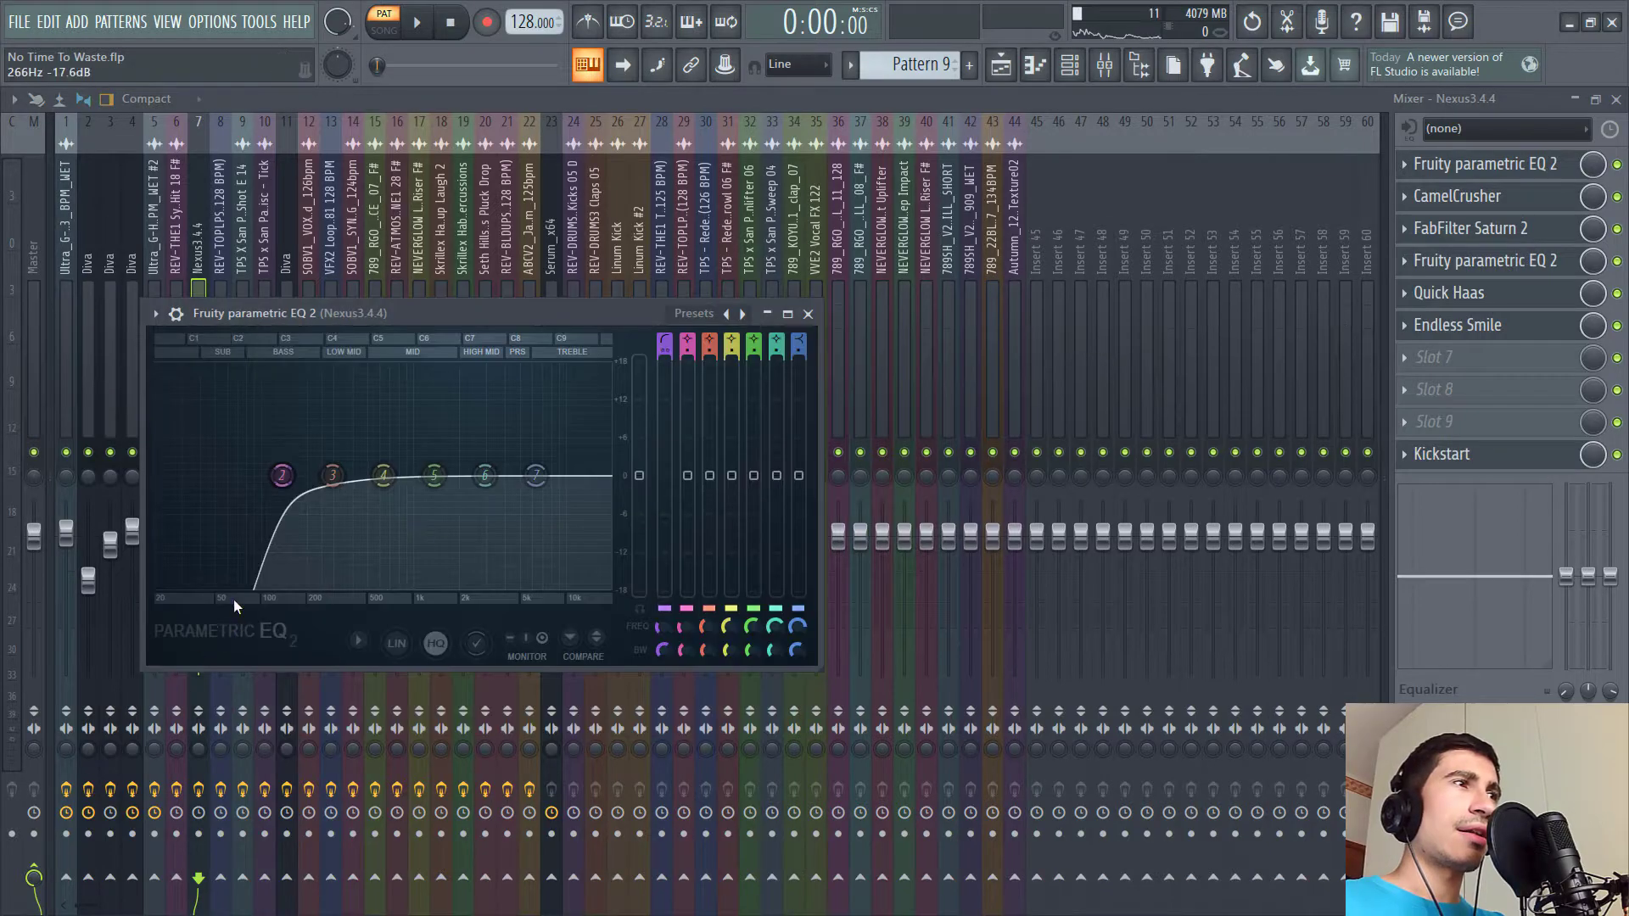
{"action": "left_click", "coordinate": [1506, 294]}
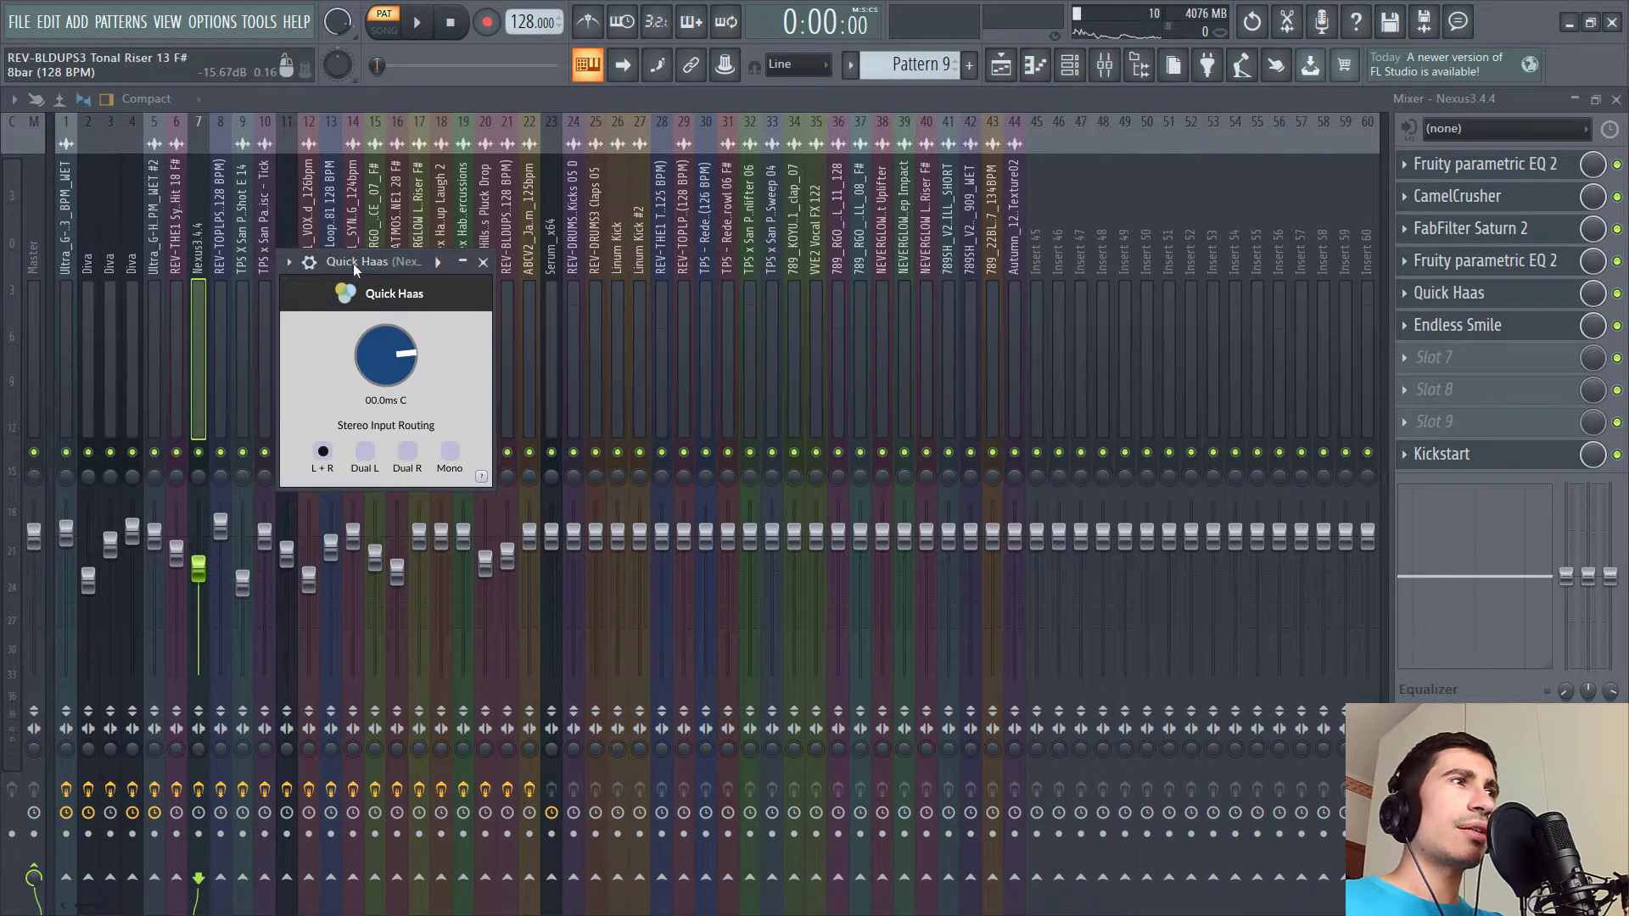
{"action": "left_click_drag", "start_coordinate": [353, 262], "coordinate": [439, 149]}
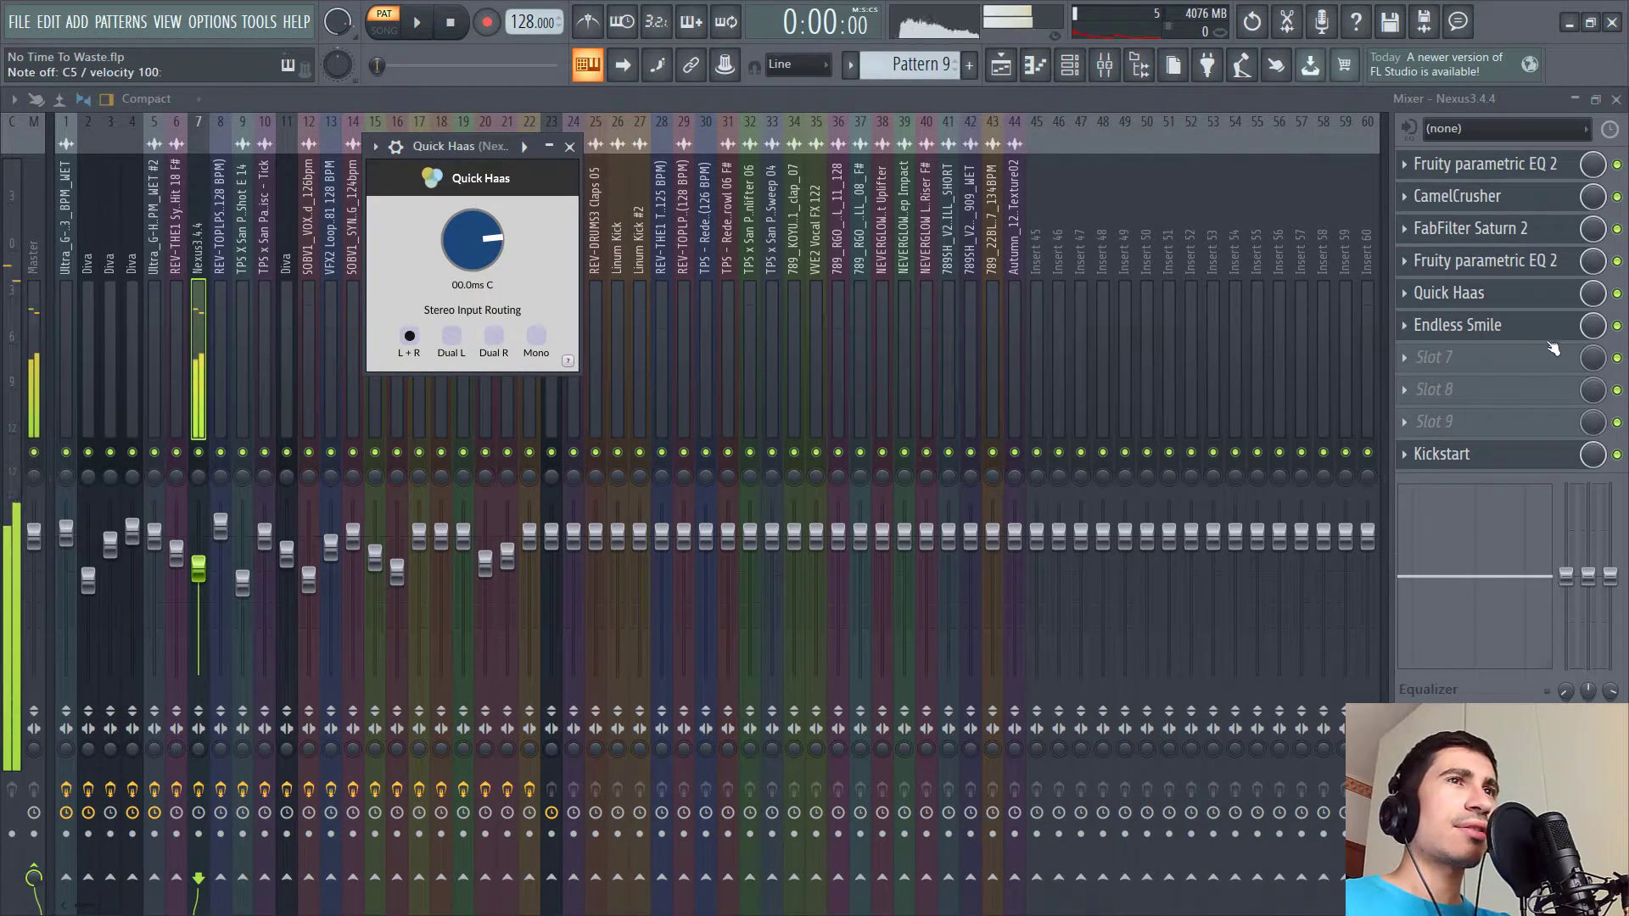
{"action": "left_click", "coordinate": [1617, 295]}
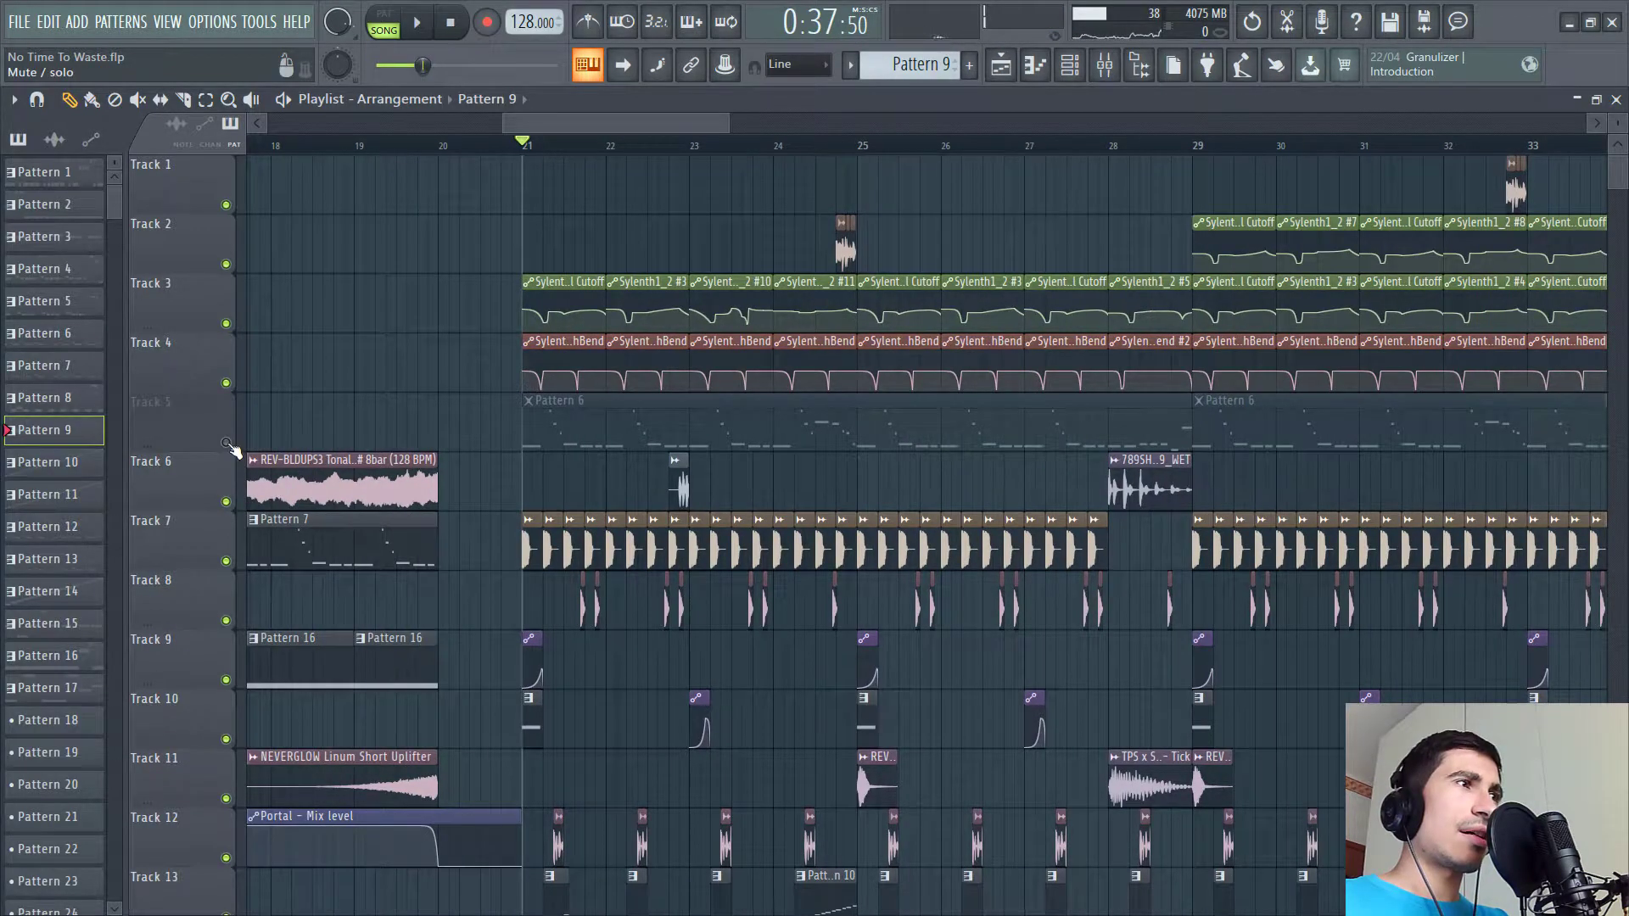
- Solo playlist track 5 and play the section
{"action": "right_click", "coordinate": [226, 444]}
{"action": "left_click", "coordinate": [600, 429]}
{"action": "scroll", "coordinate": [607, 420], "scroll_direction": "down", "scroll_amount": 2}
{"action": "key", "text": "space"}
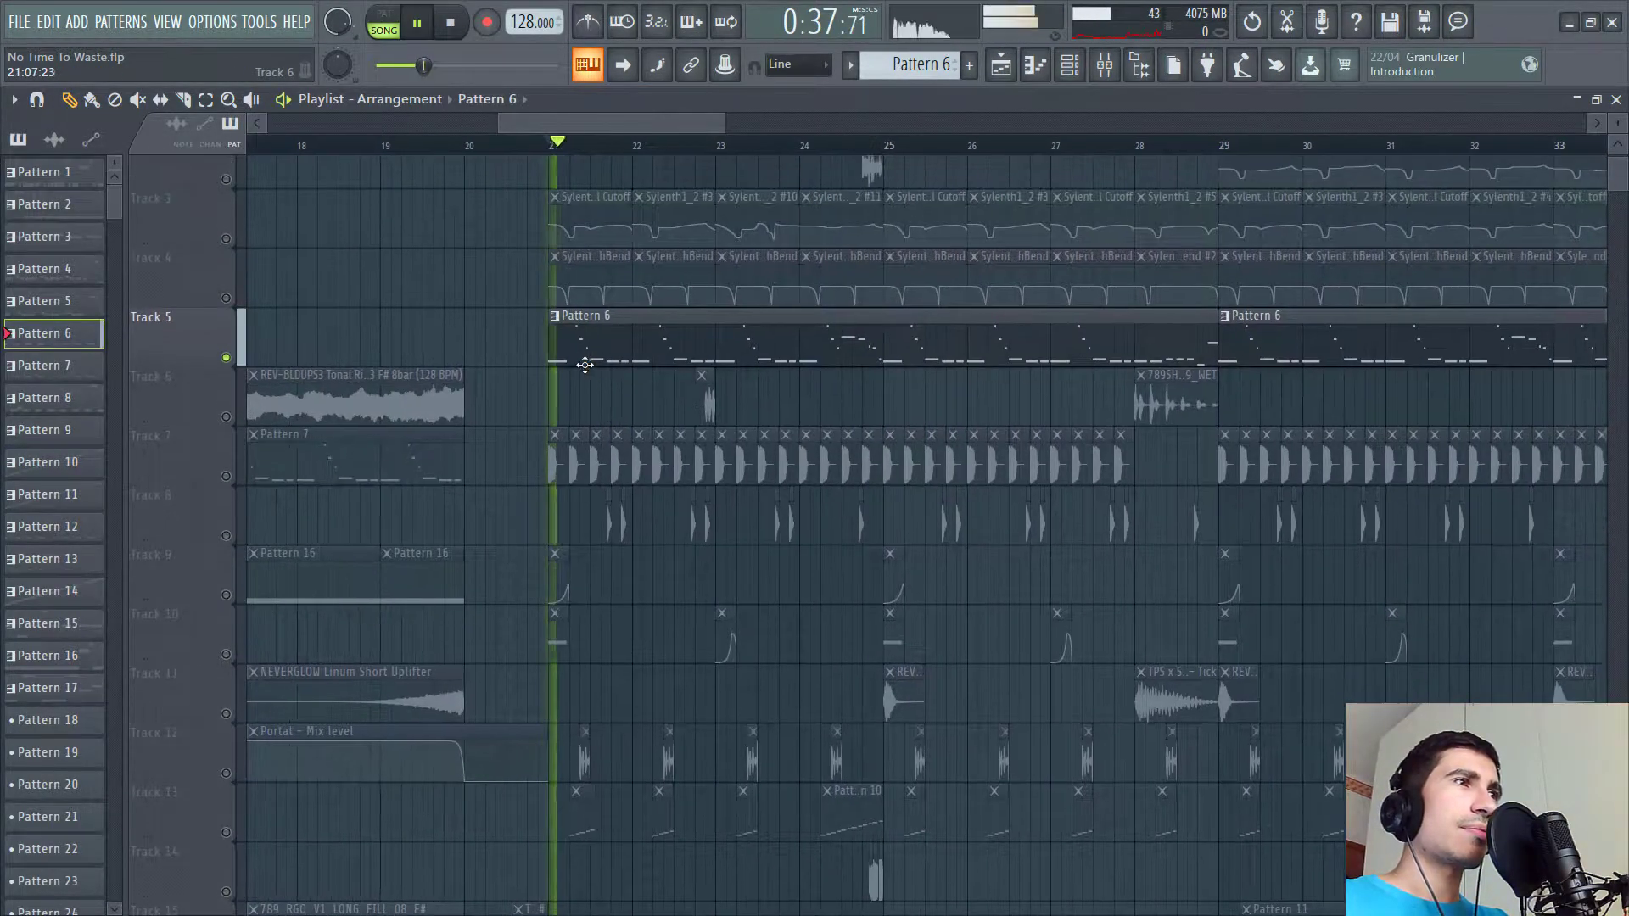
- Open the Sylenth1_2 channel's Diva instrument from the channel rack and preview it
{"action": "left_click", "coordinate": [1070, 68]}
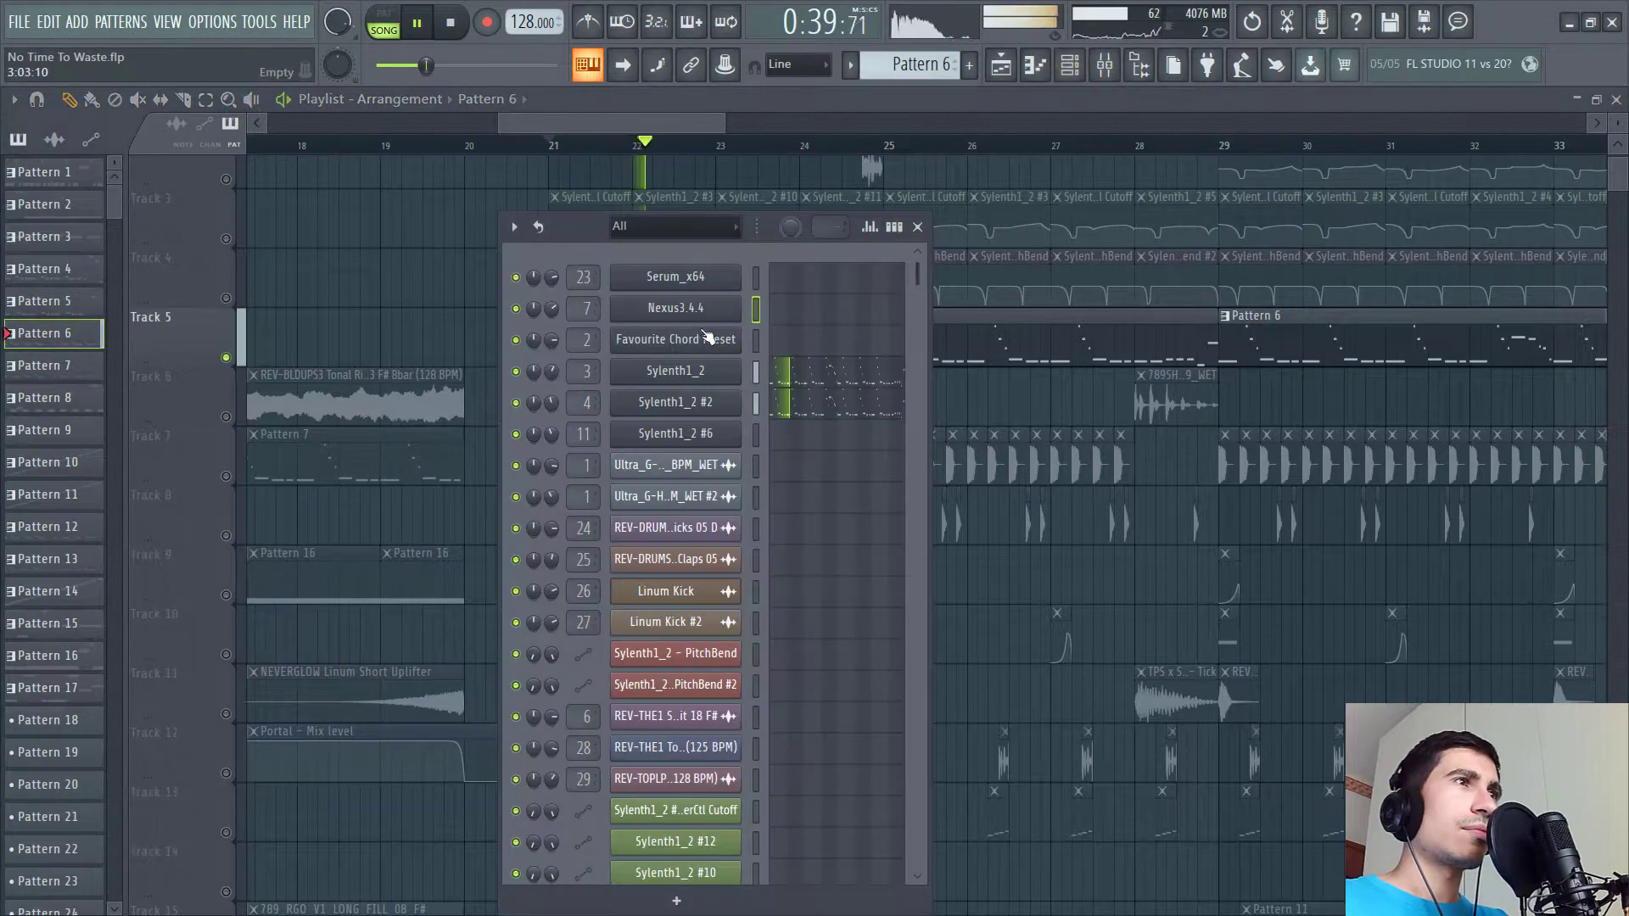
{"action": "key", "text": "space"}
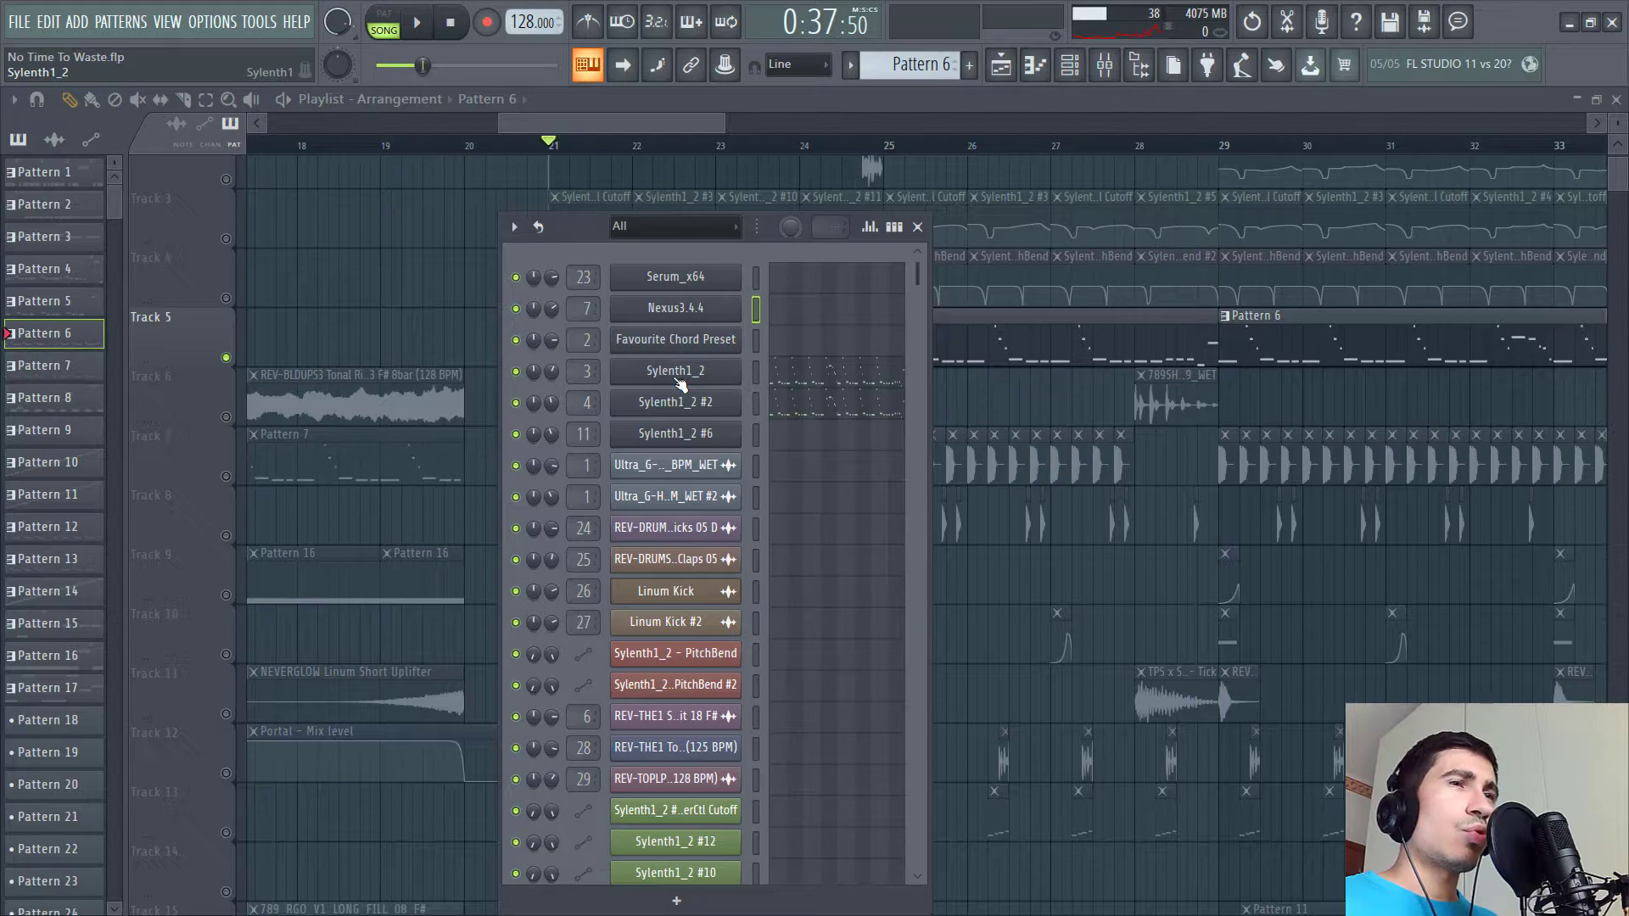
{"action": "left_click", "coordinate": [677, 380]}
{"action": "left_click_drag", "start_coordinate": [808, 278], "coordinate": [789, 185]}
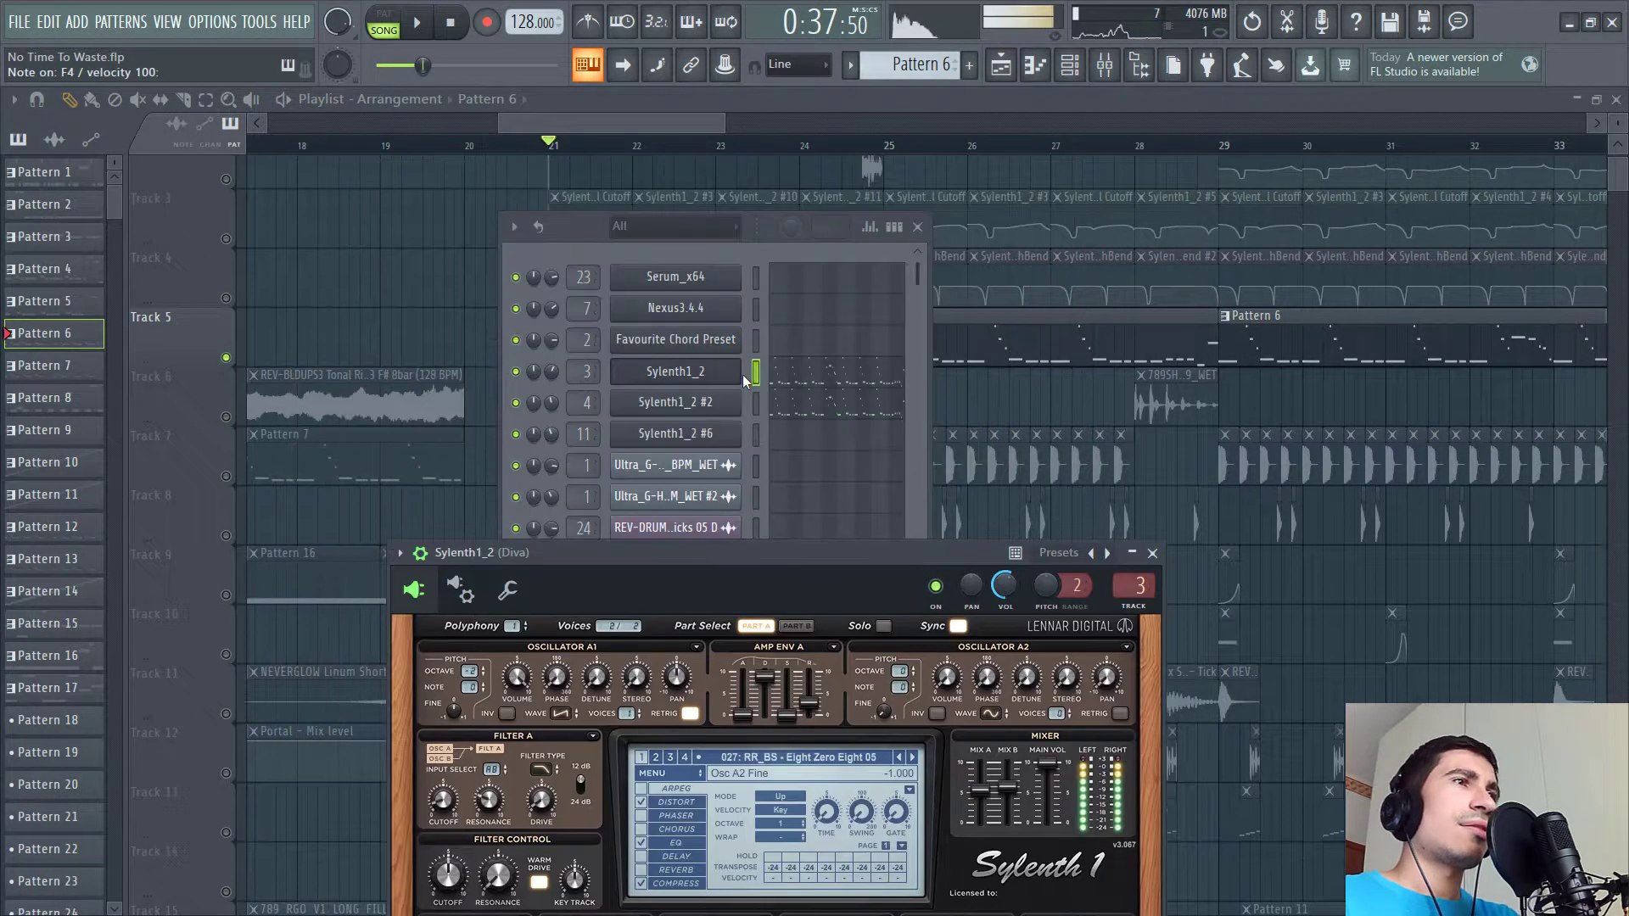
{"action": "key", "text": "b"}
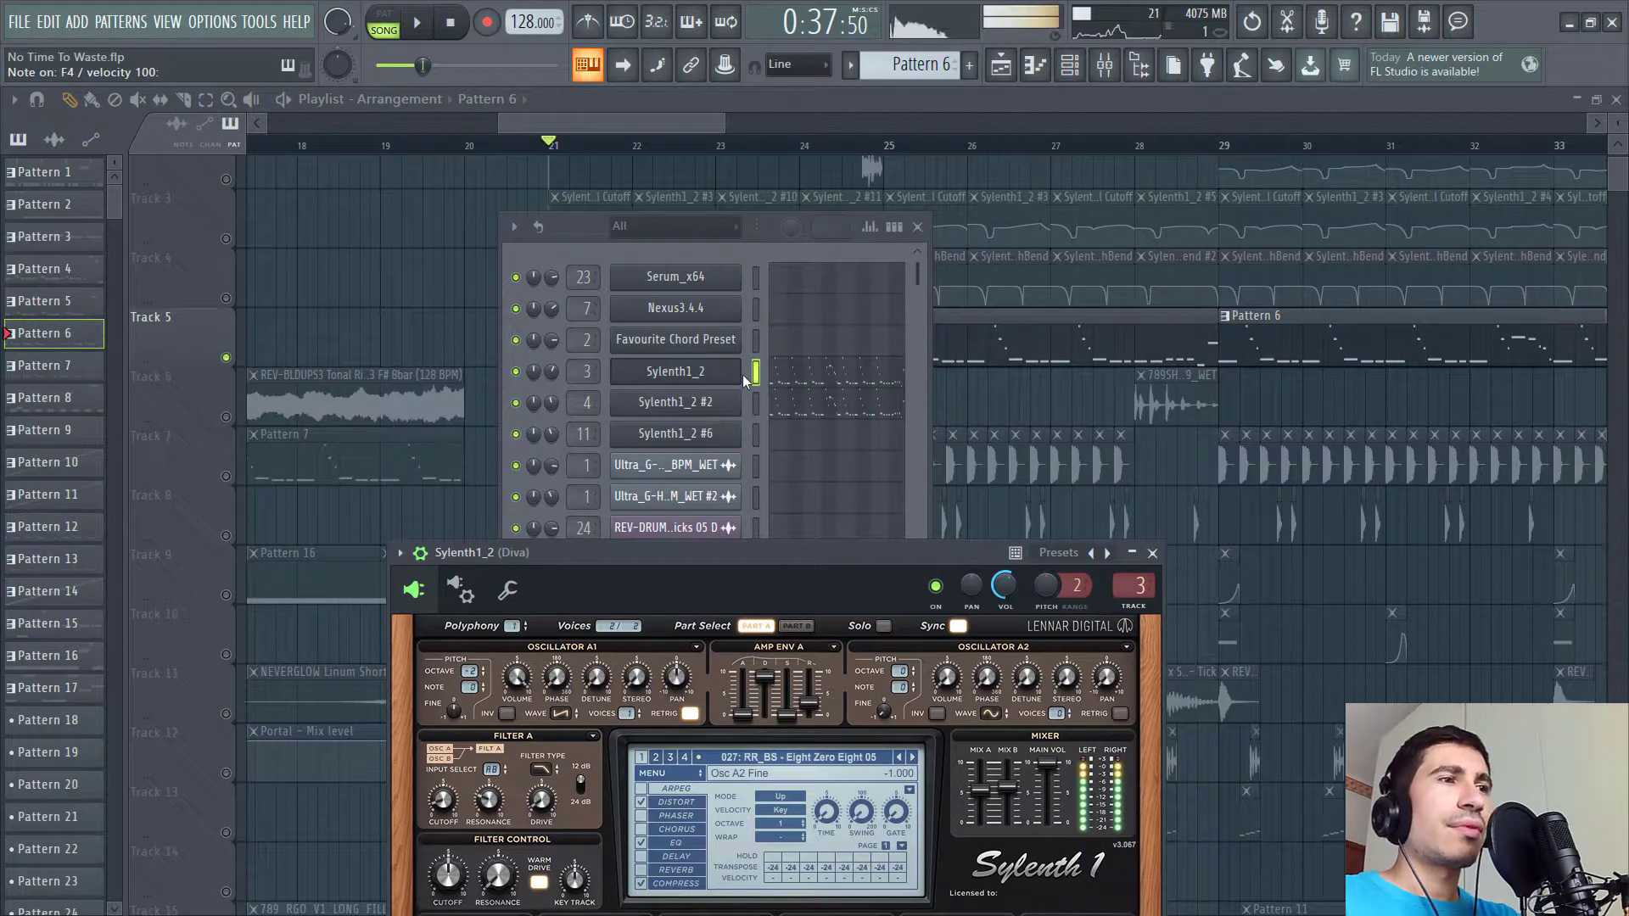
- Open the Sylenth1_2 #2 Diva instrument and arrange it beside the first Diva window
{"action": "left_click_drag", "start_coordinate": [837, 572], "coordinate": [798, 380]}
{"action": "left_click", "coordinate": [757, 407]}
{"action": "left_click", "coordinate": [703, 402]}
{"action": "left_click_drag", "start_coordinate": [833, 582], "coordinate": [834, 188]}
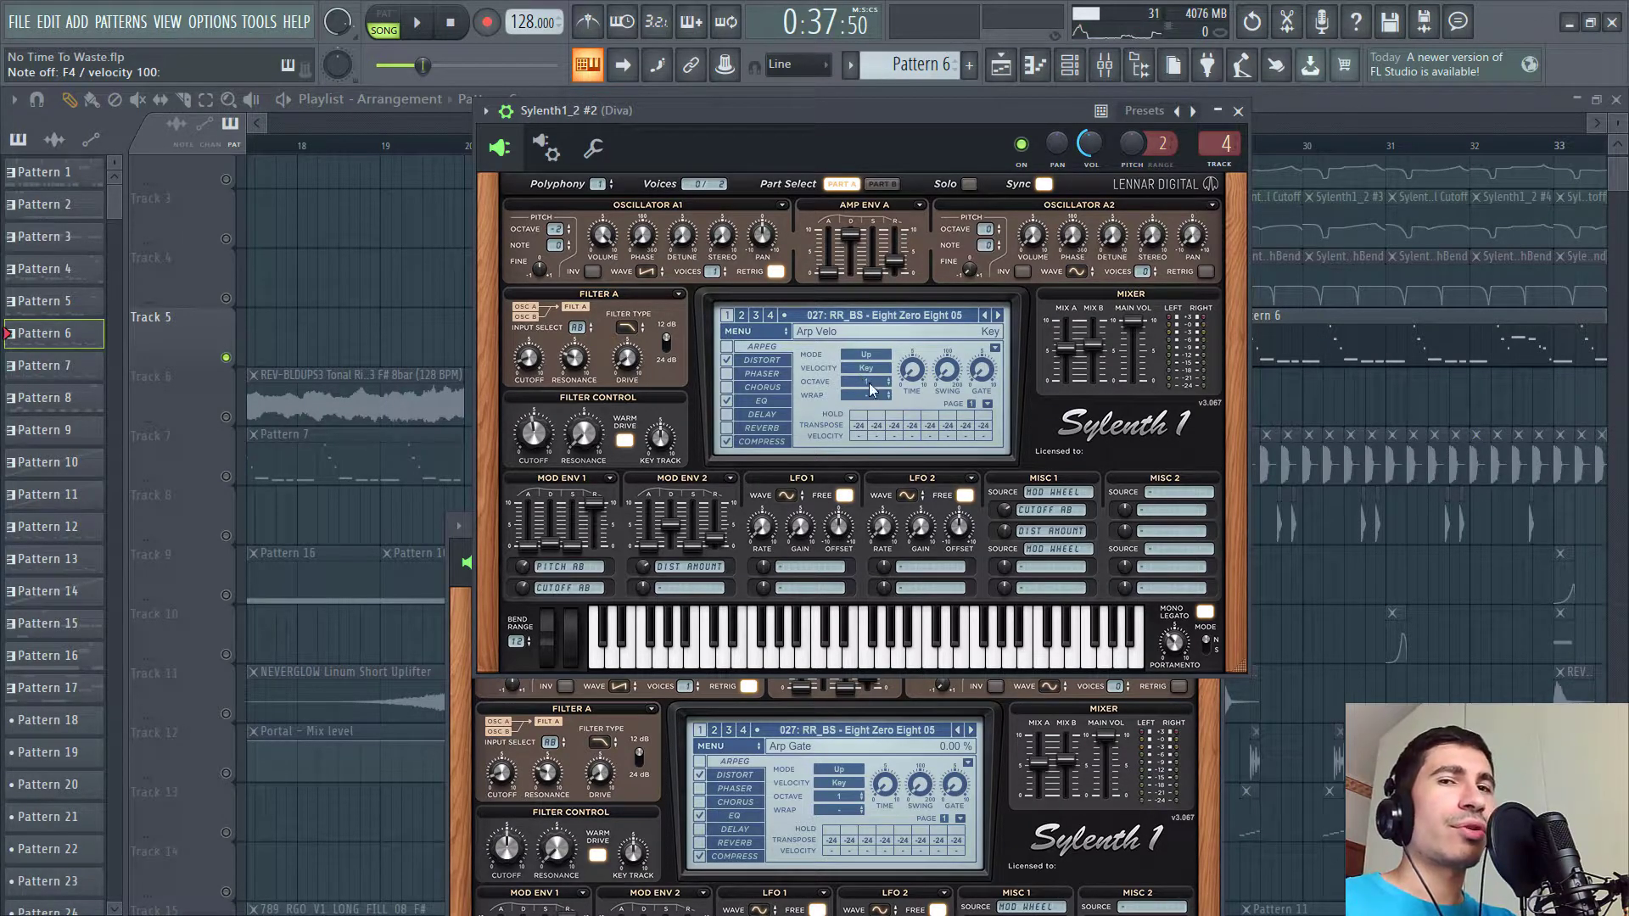
{"action": "left_click_drag", "start_coordinate": [771, 114], "coordinate": [1169, 405]}
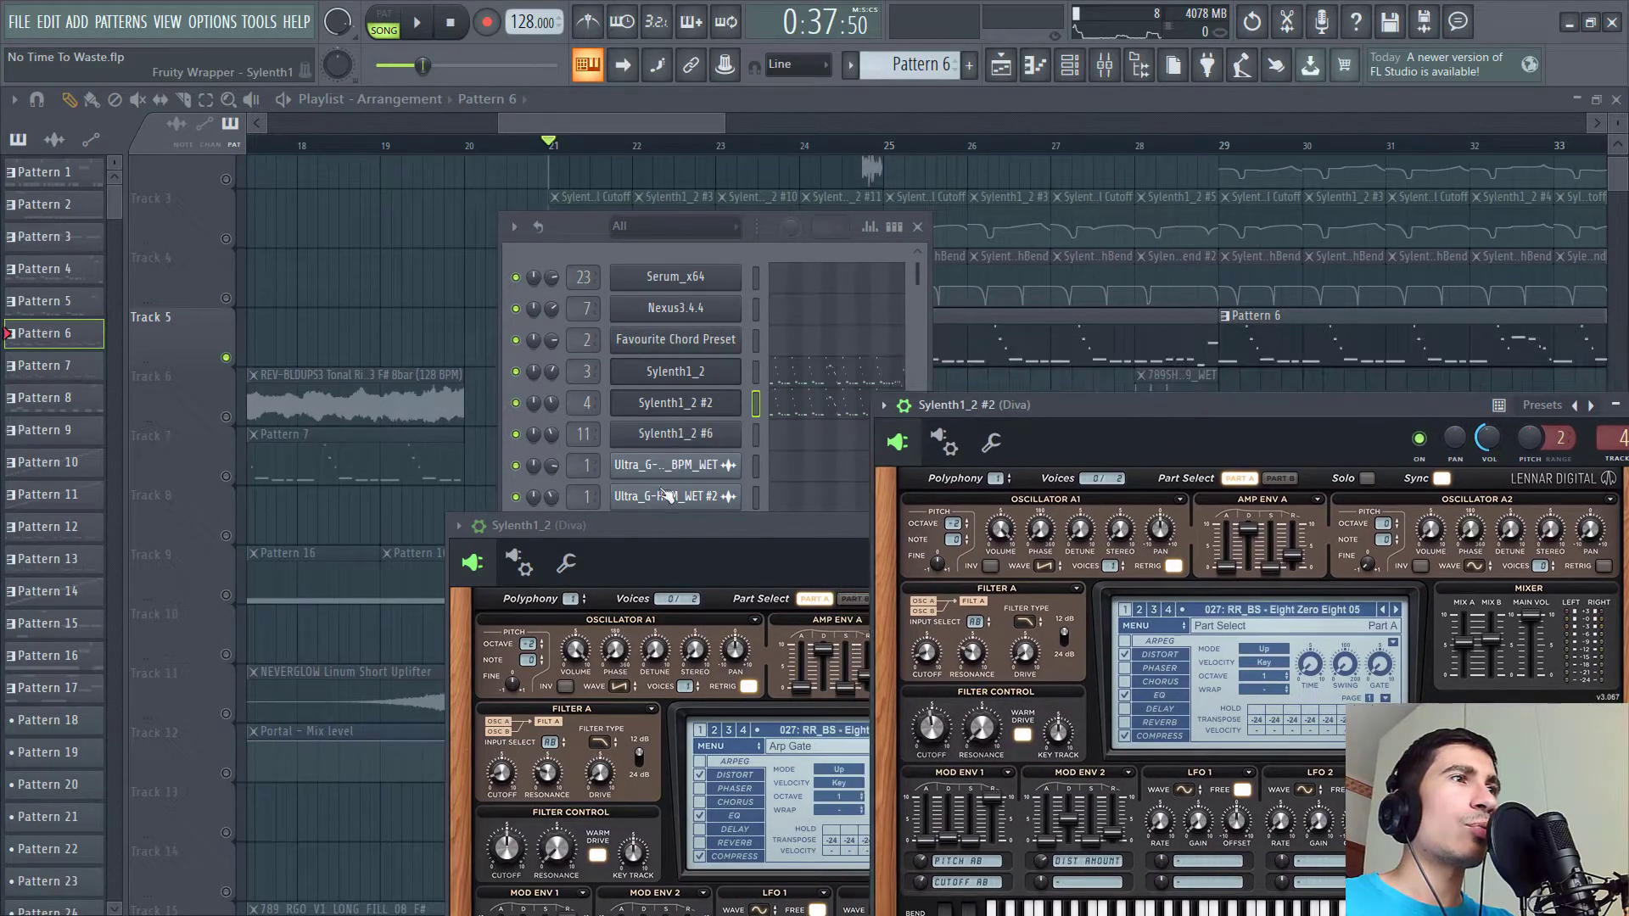
{"action": "left_click", "coordinate": [757, 372]}
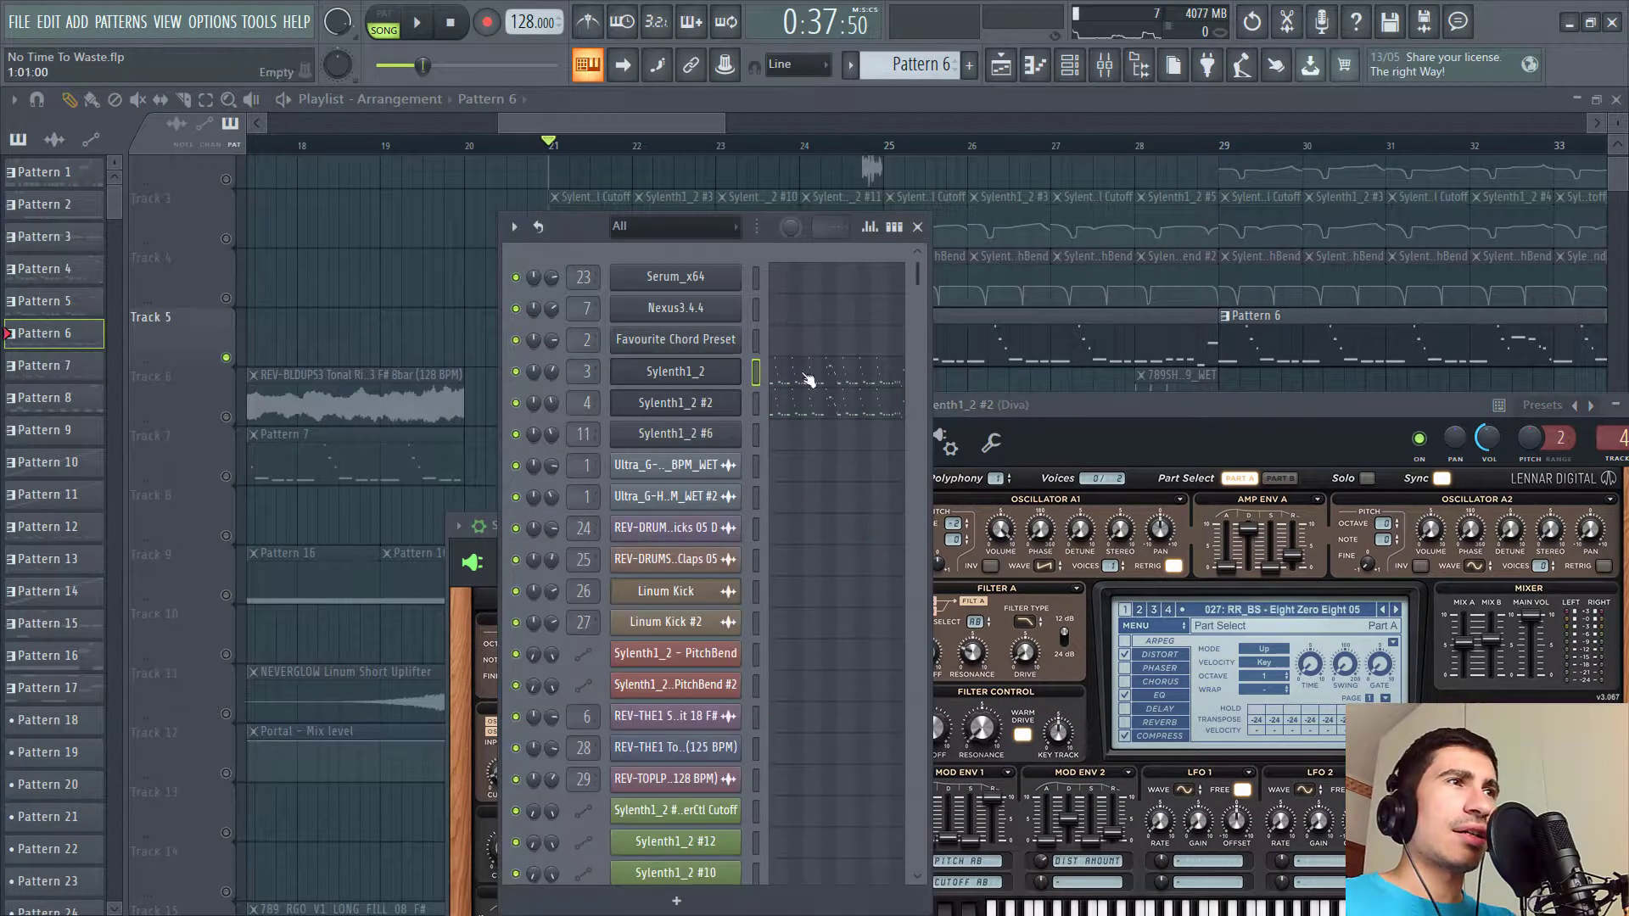
- Show Sylenth1_2's mixer insert and open its CamelCrusher and KSHMR Essentials effects
{"action": "double_click", "coordinate": [577, 370]}
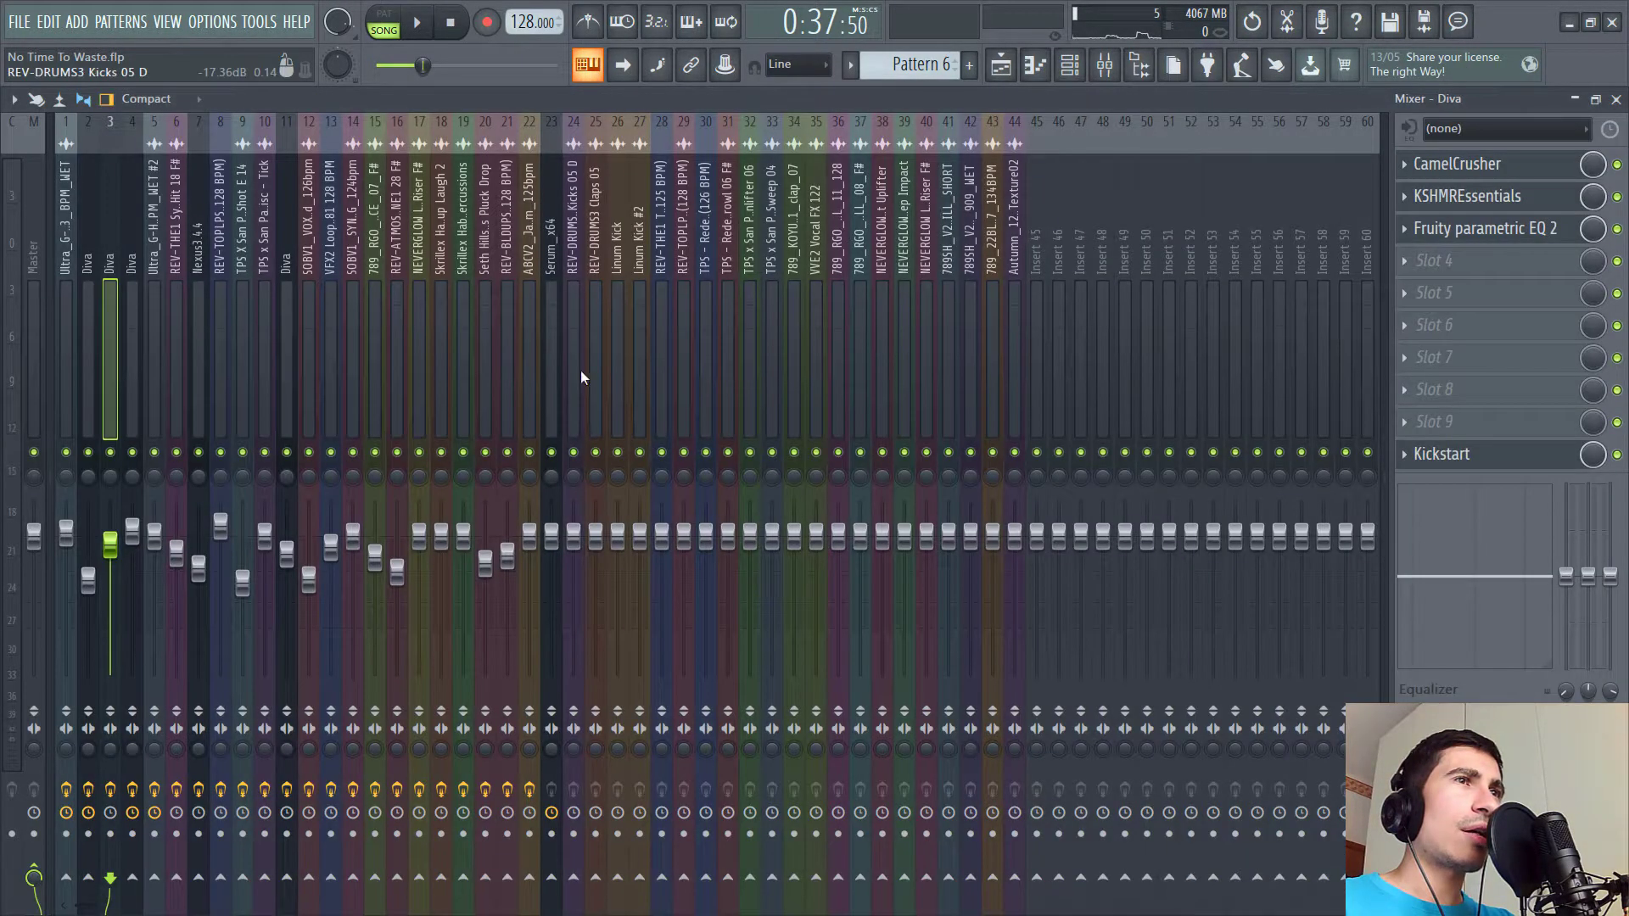
{"action": "left_click", "coordinate": [1485, 164]}
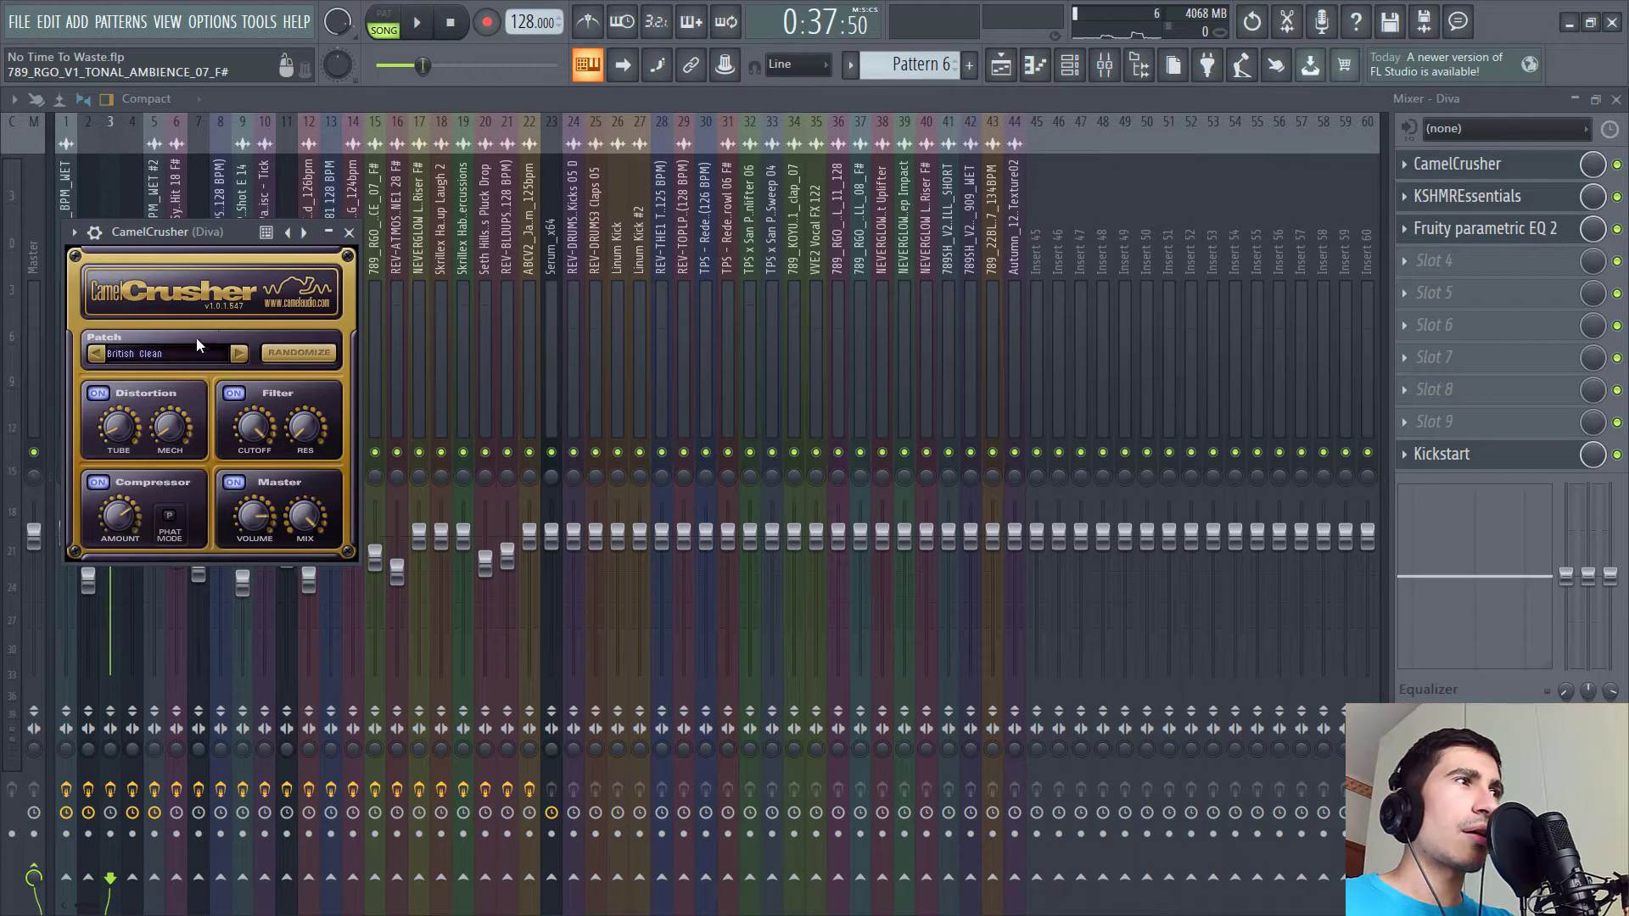
{"action": "left_click_drag", "start_coordinate": [312, 230], "coordinate": [673, 122]}
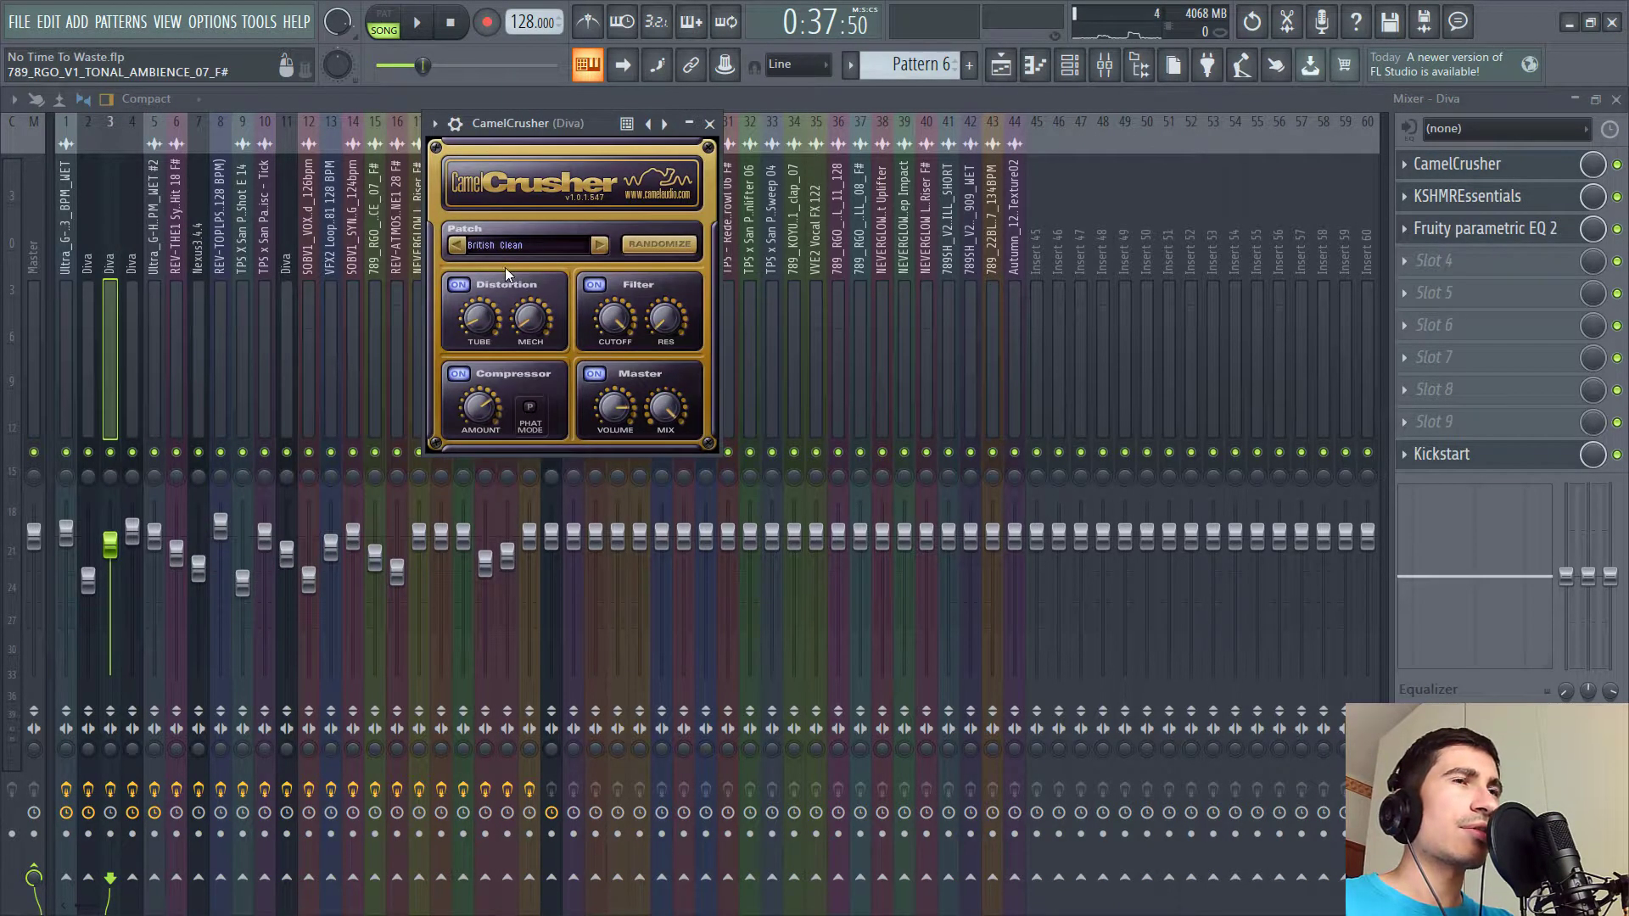
{"action": "left_click", "coordinate": [1476, 196]}
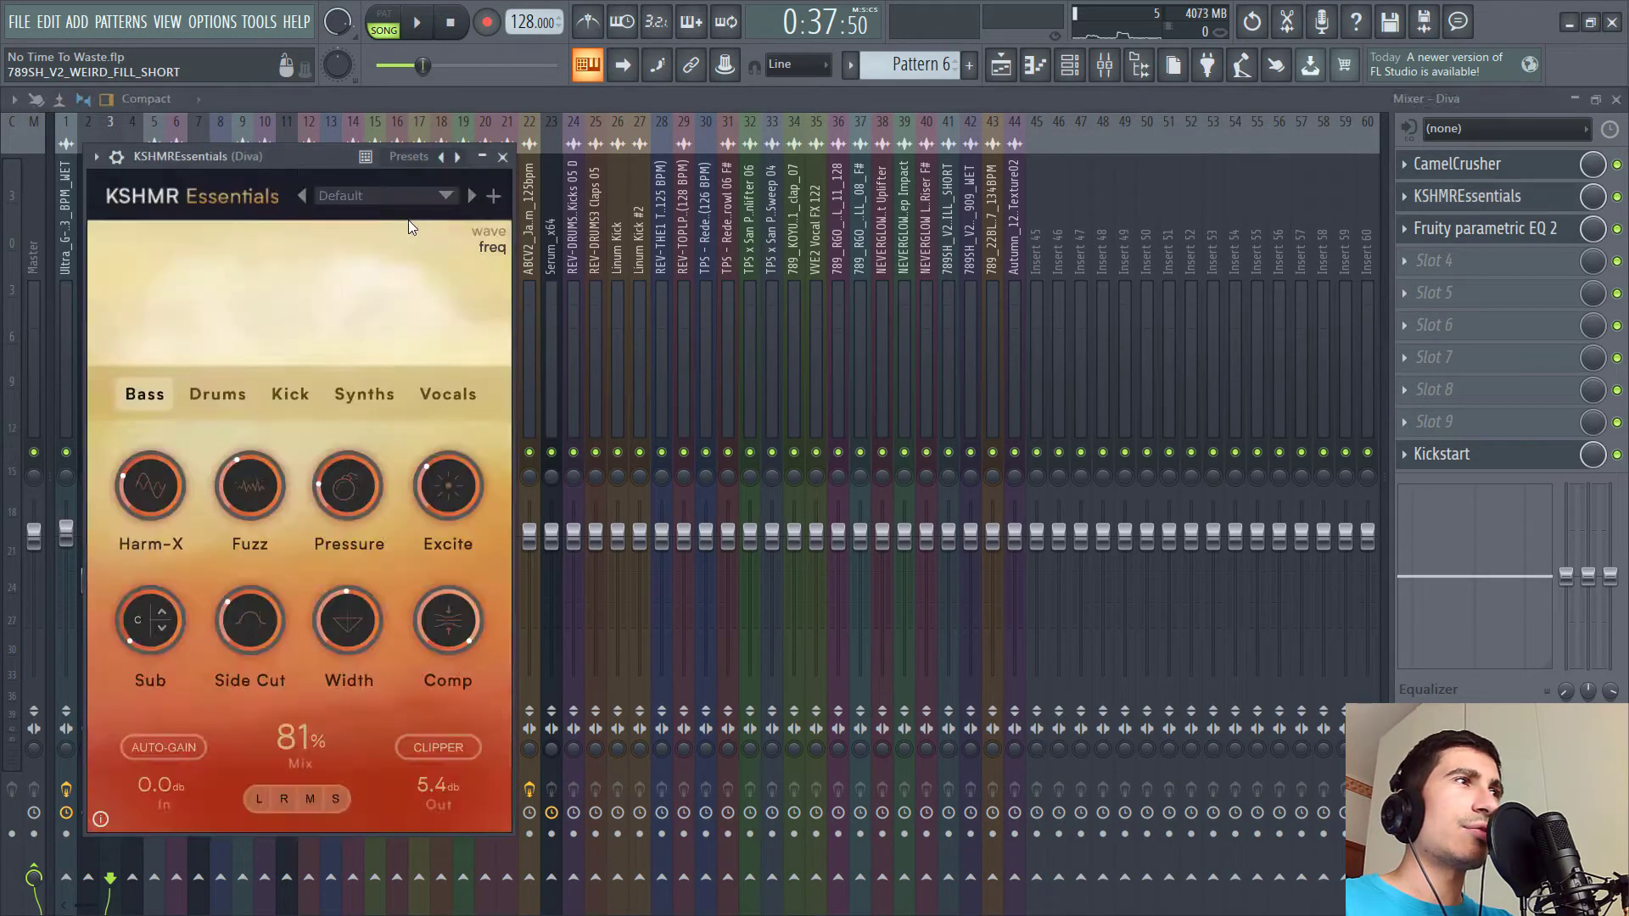
{"action": "left_click_drag", "start_coordinate": [317, 160], "coordinate": [493, 104]}
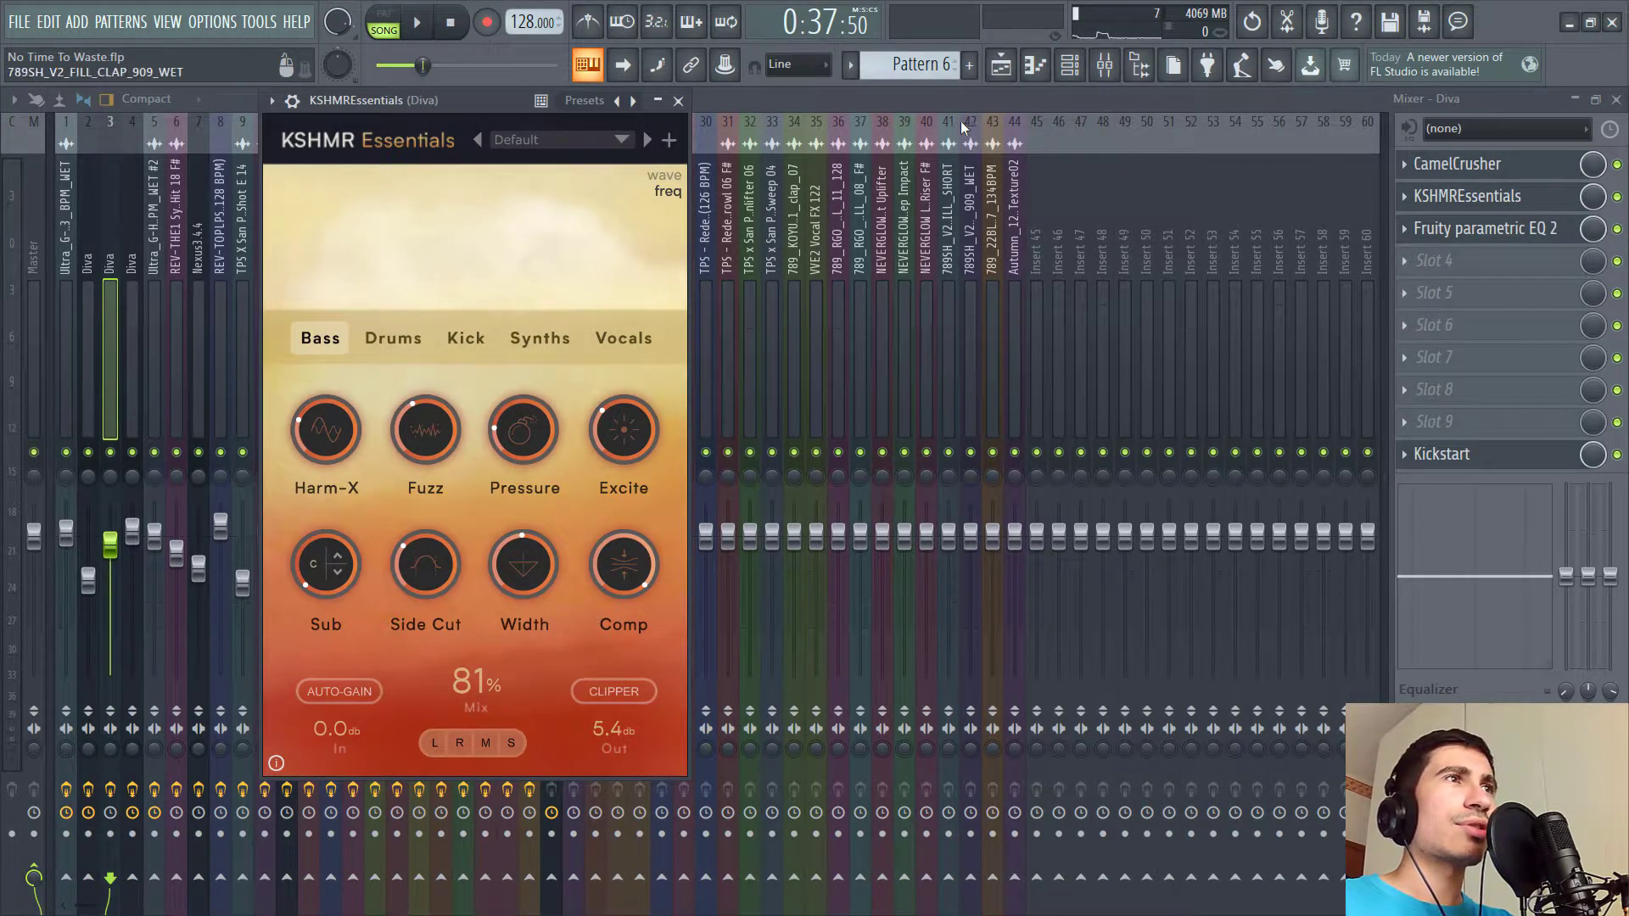
{"action": "key", "text": "Escape"}
{"action": "left_click", "coordinate": [111, 792]}
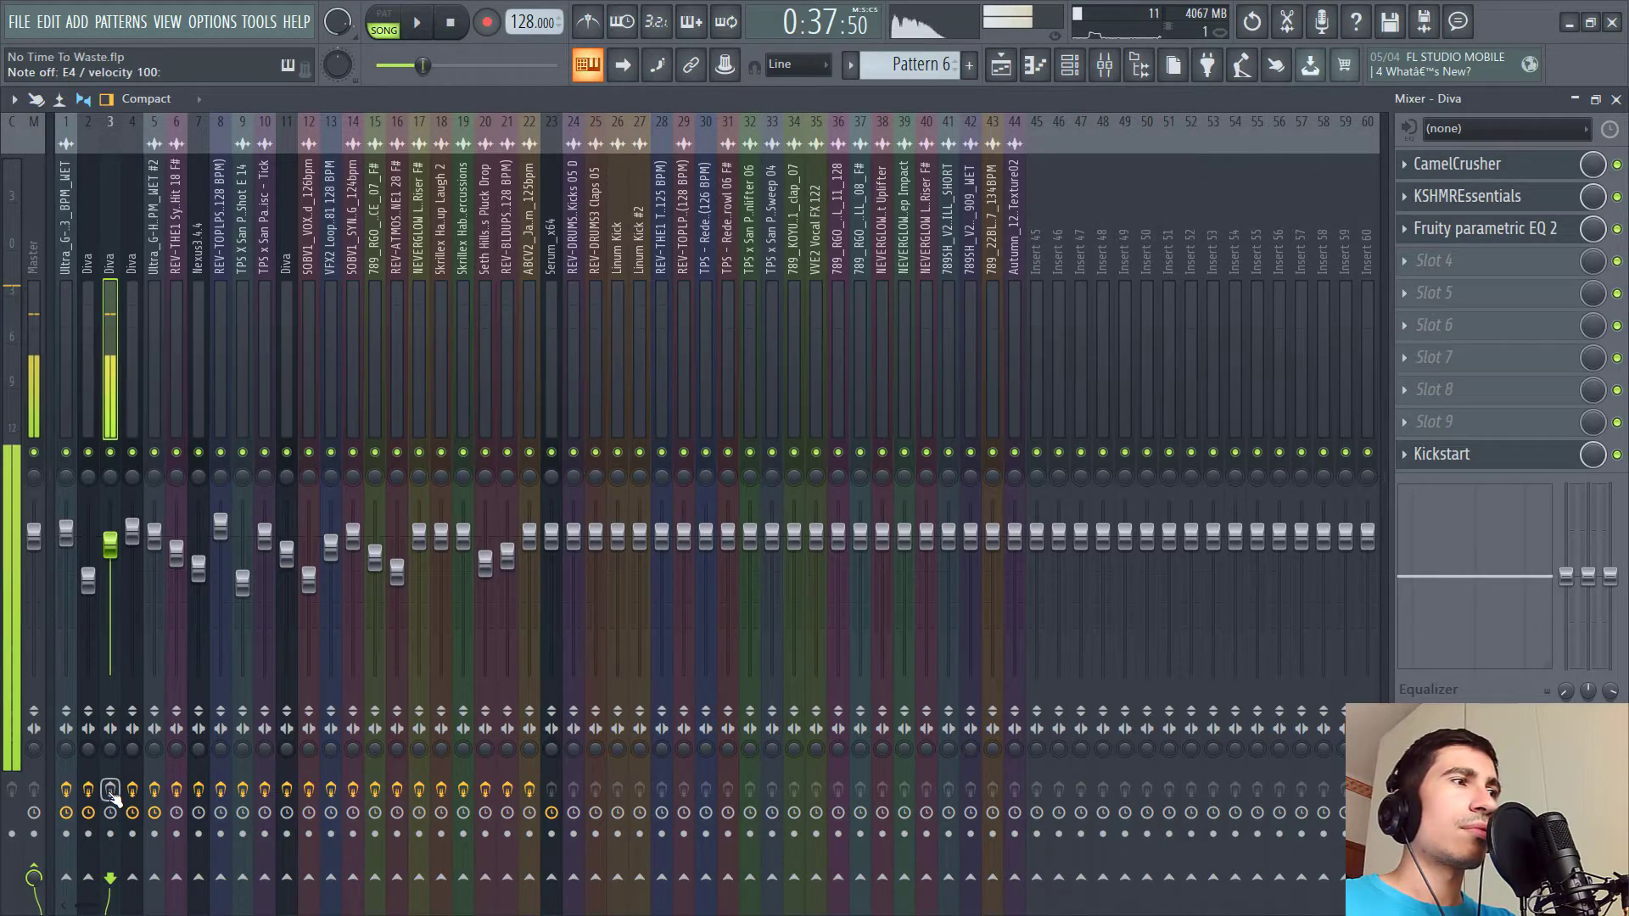
{"action": "left_click", "coordinate": [111, 792]}
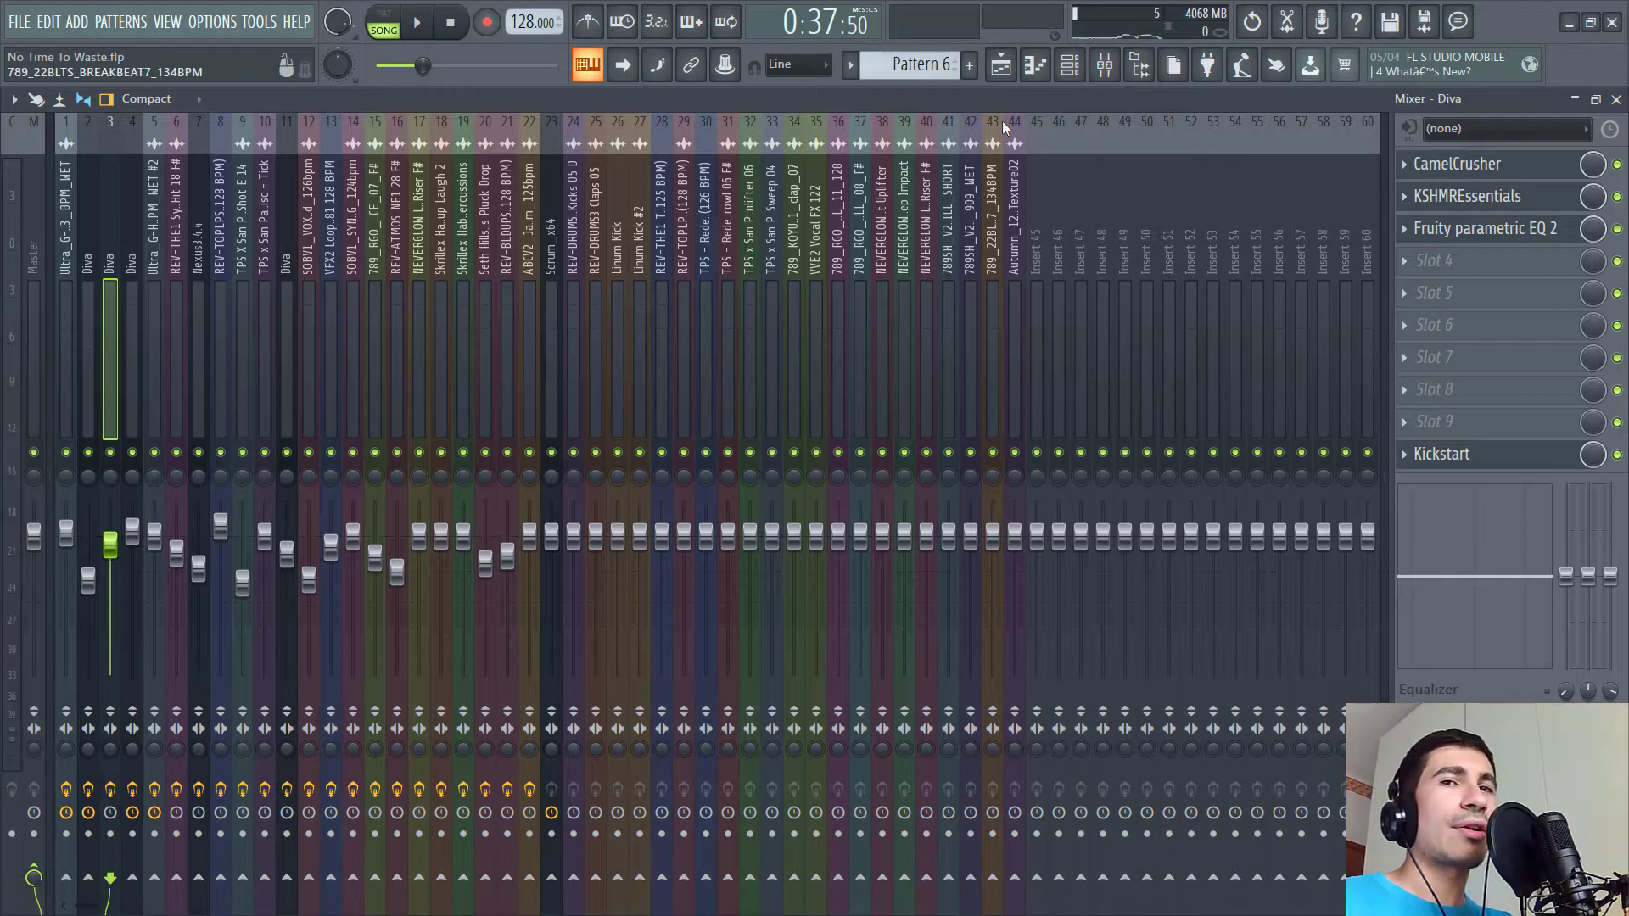
- Open the Sylenth1_2 #2 channel and show its mixer insert
{"action": "key", "text": "F6"}
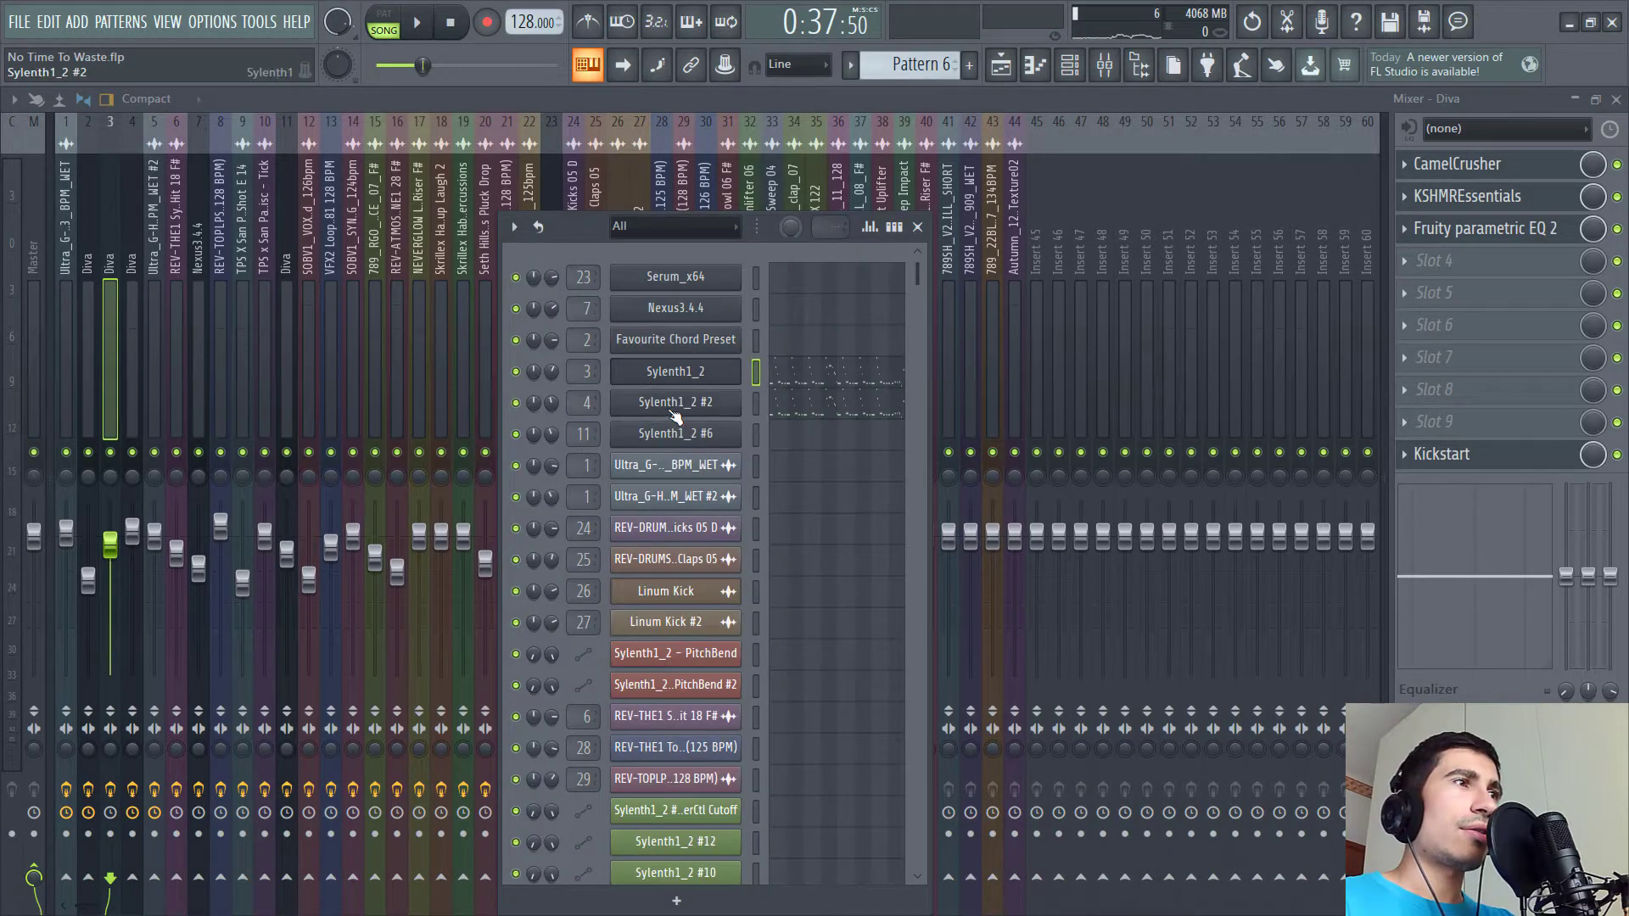
{"action": "left_click", "coordinate": [675, 402]}
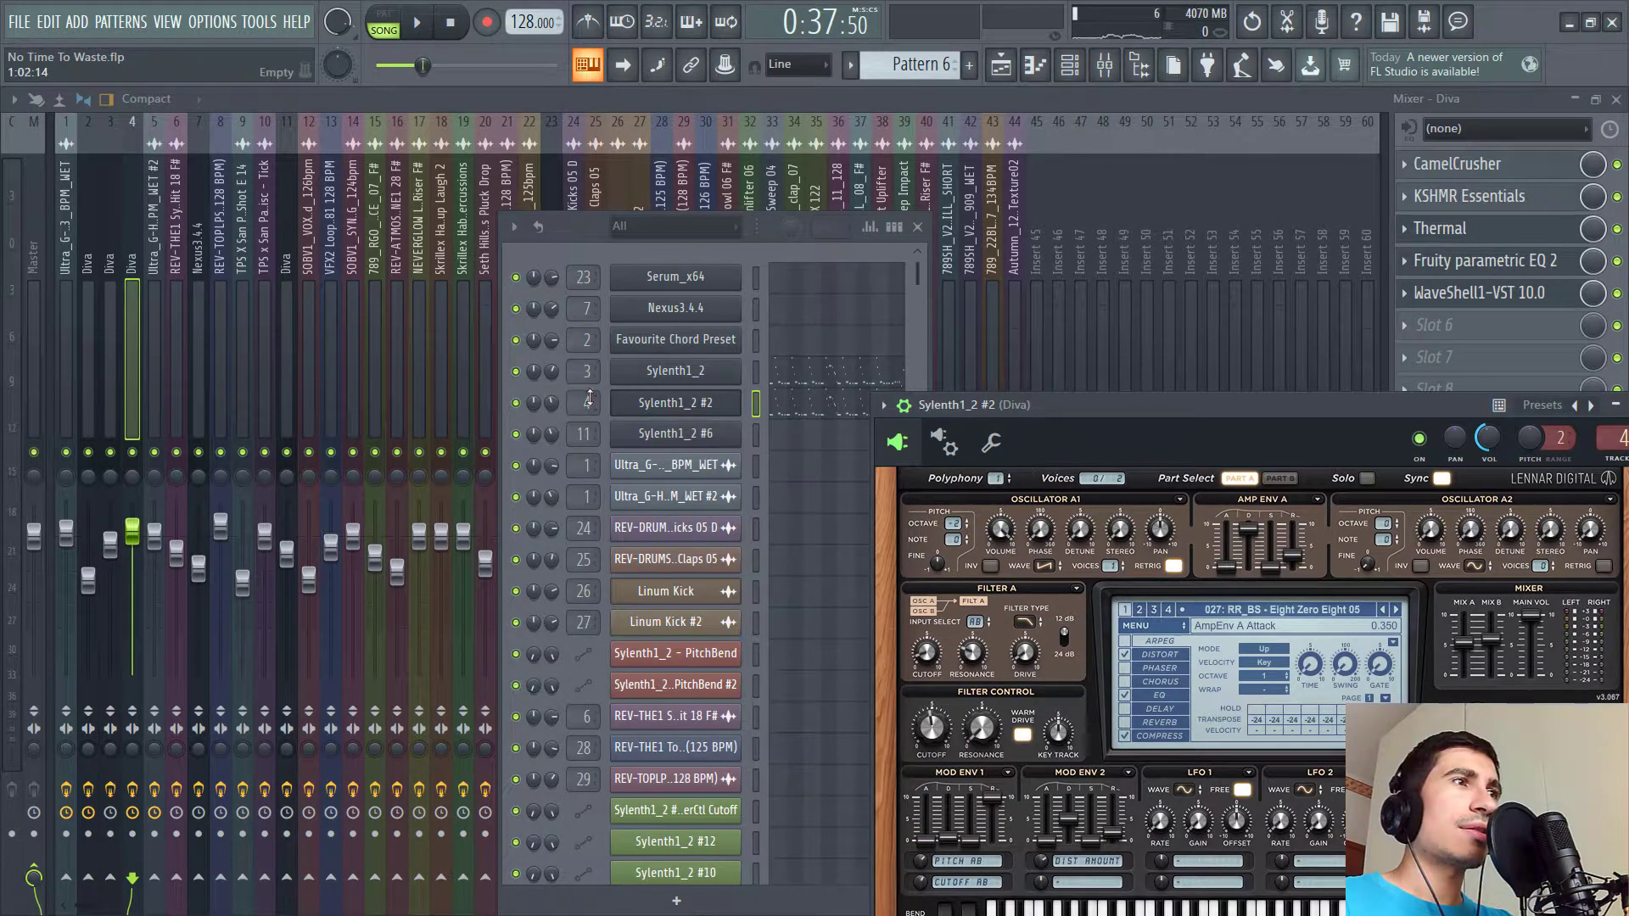
{"action": "key", "text": "F9"}
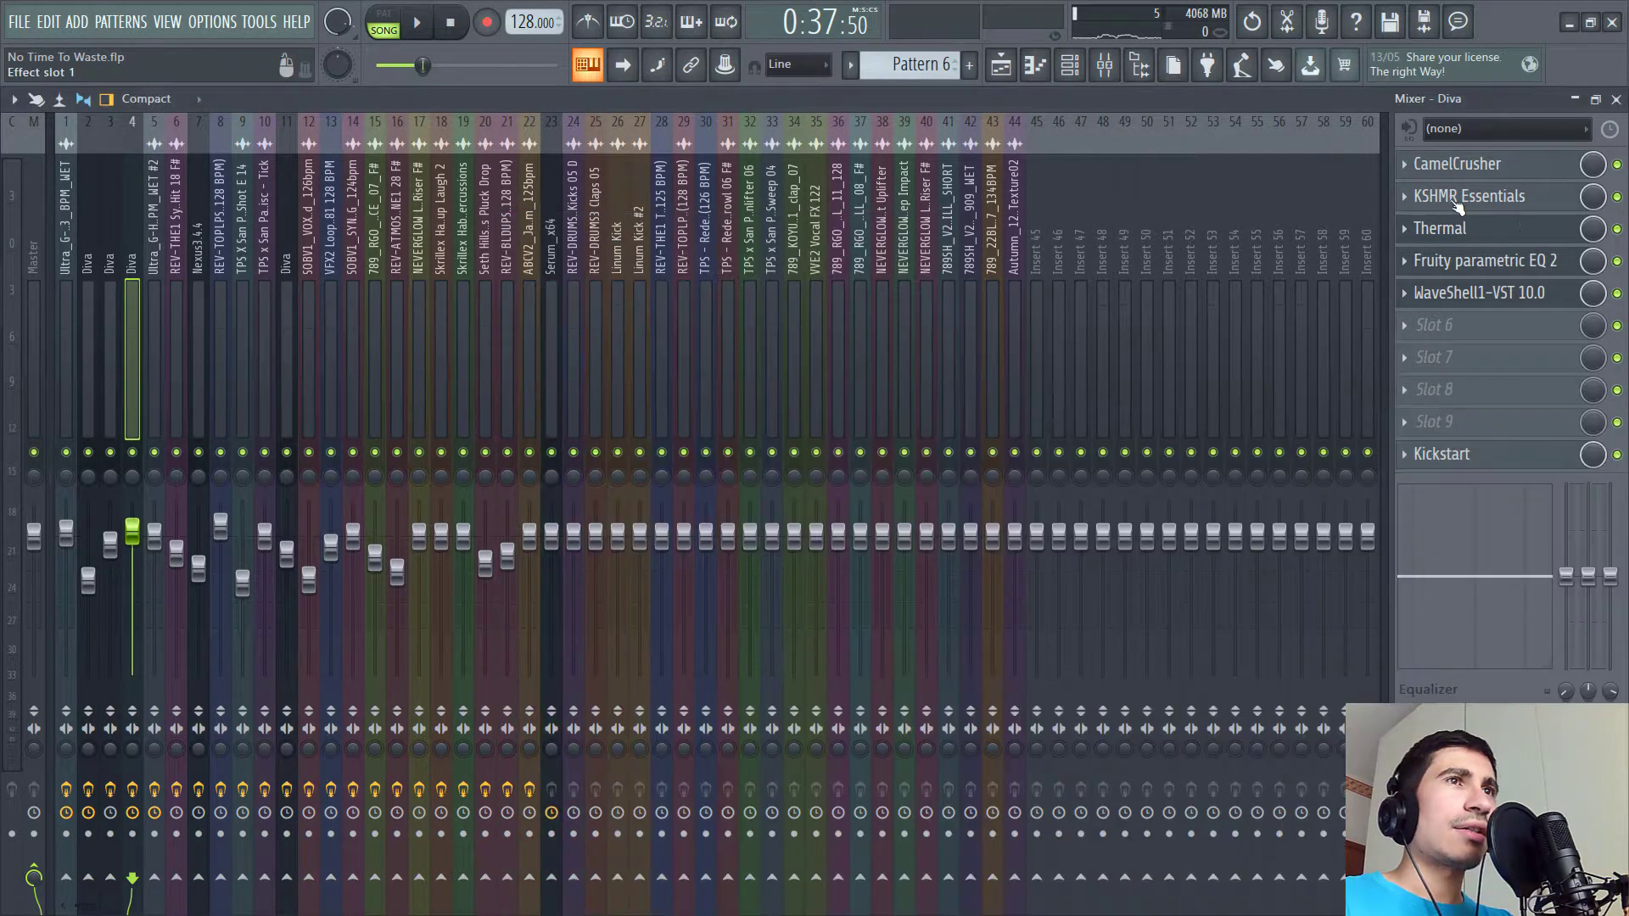
- Open each effect on that insert: CamelCrusher, Thermal, Fruity parametric EQ 2 and the WaveShell Doubler
{"action": "left_click", "coordinate": [1481, 166]}
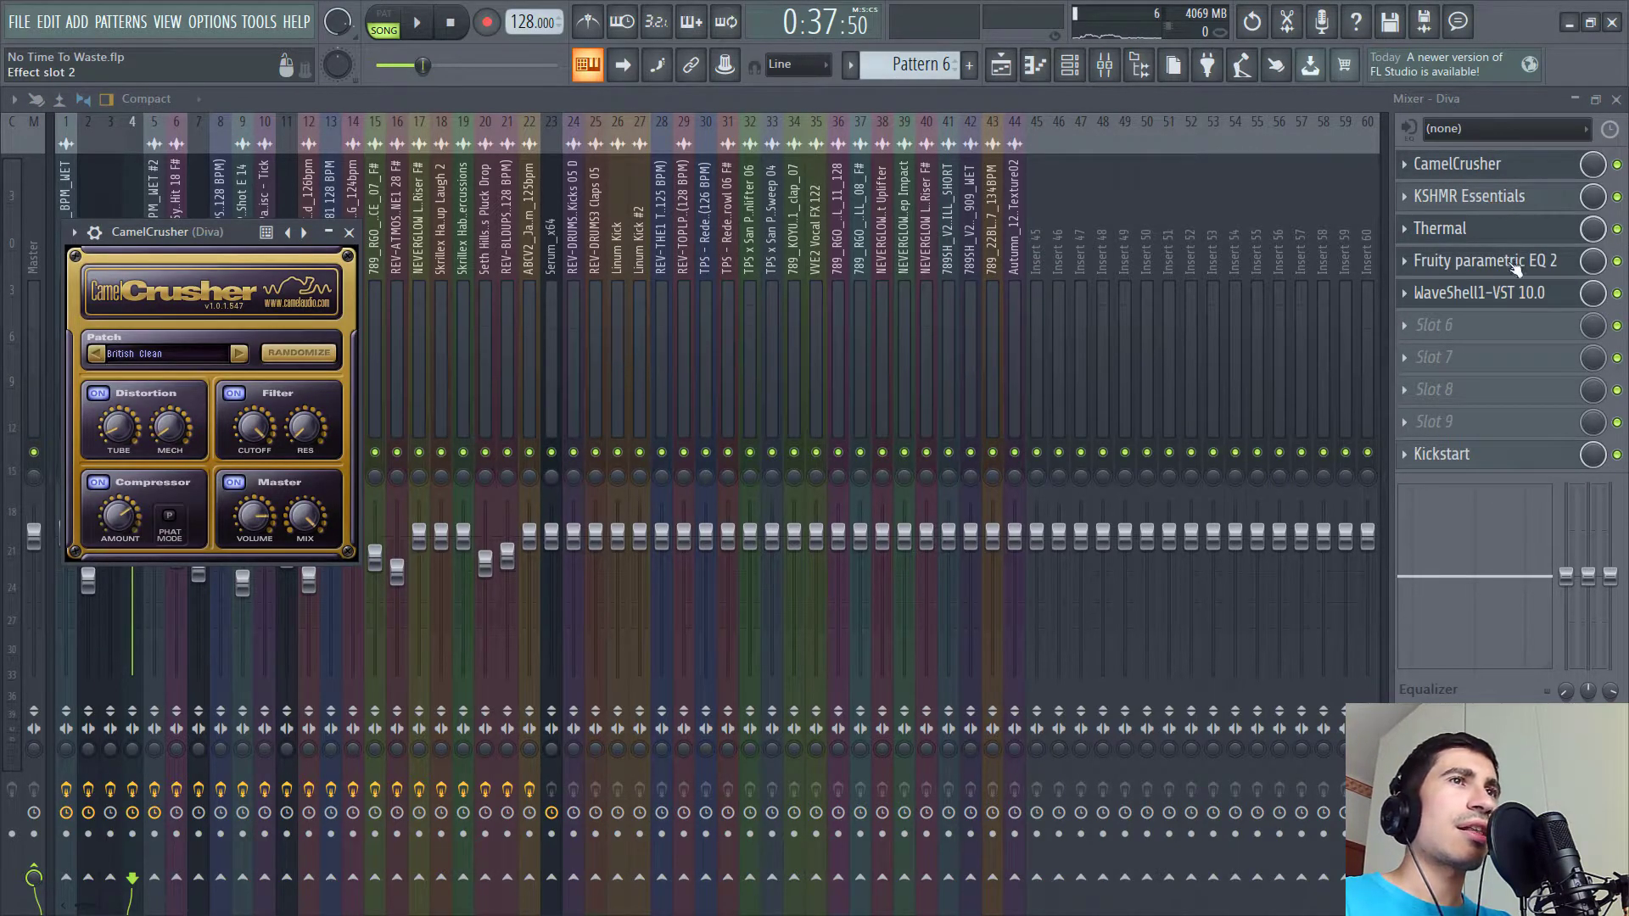
{"action": "key", "text": "Escape"}
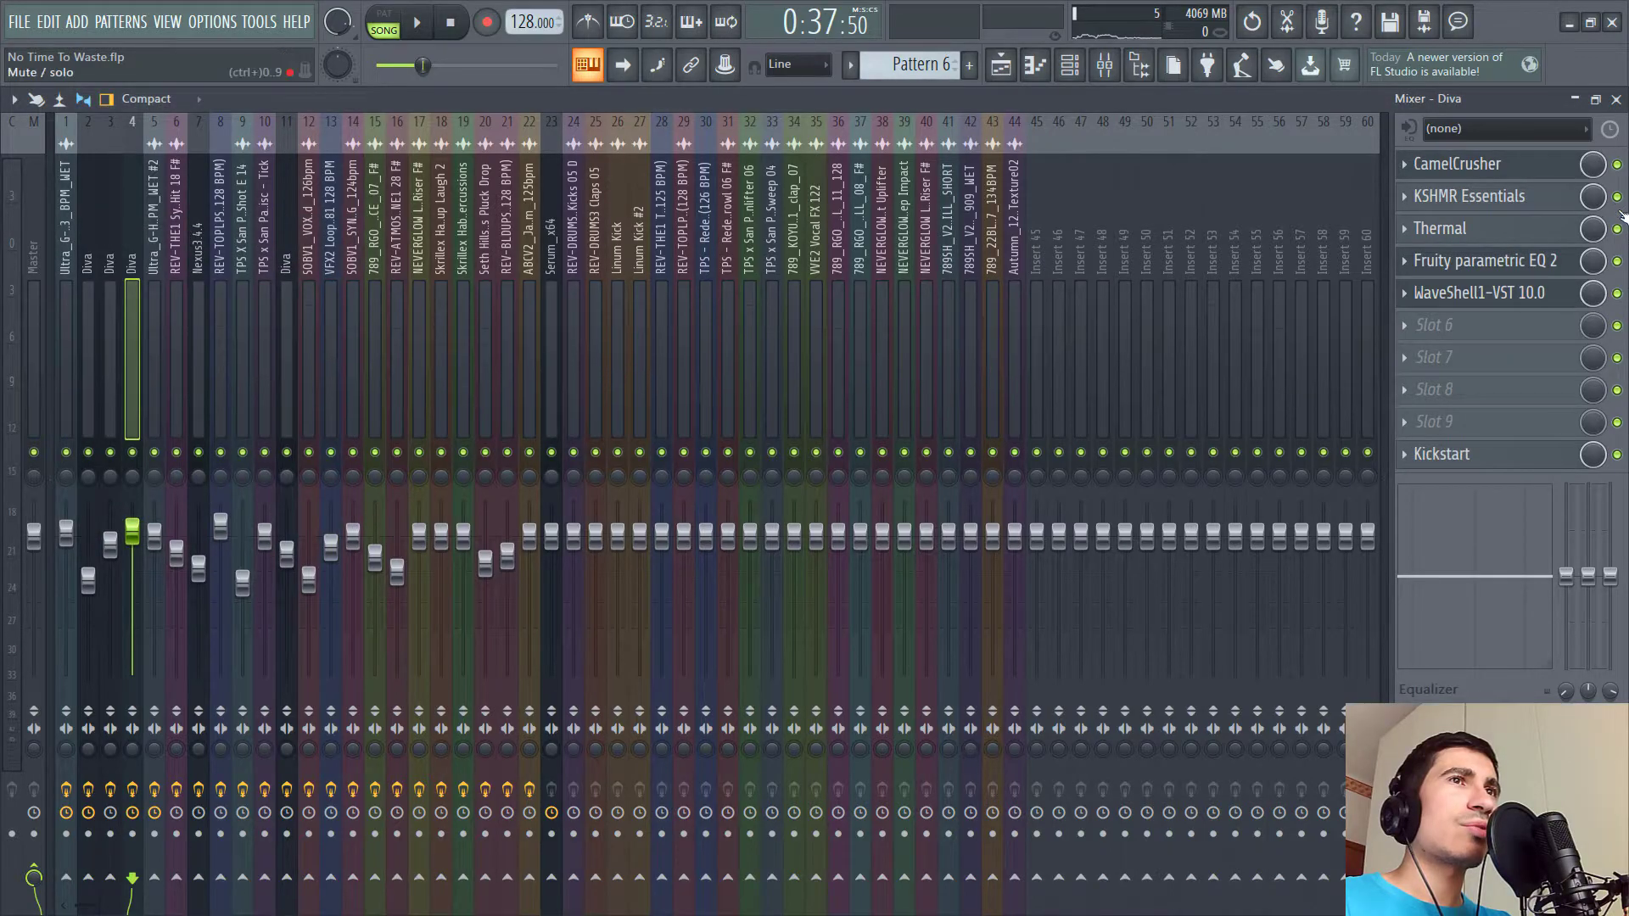
{"action": "left_click", "coordinate": [1498, 233]}
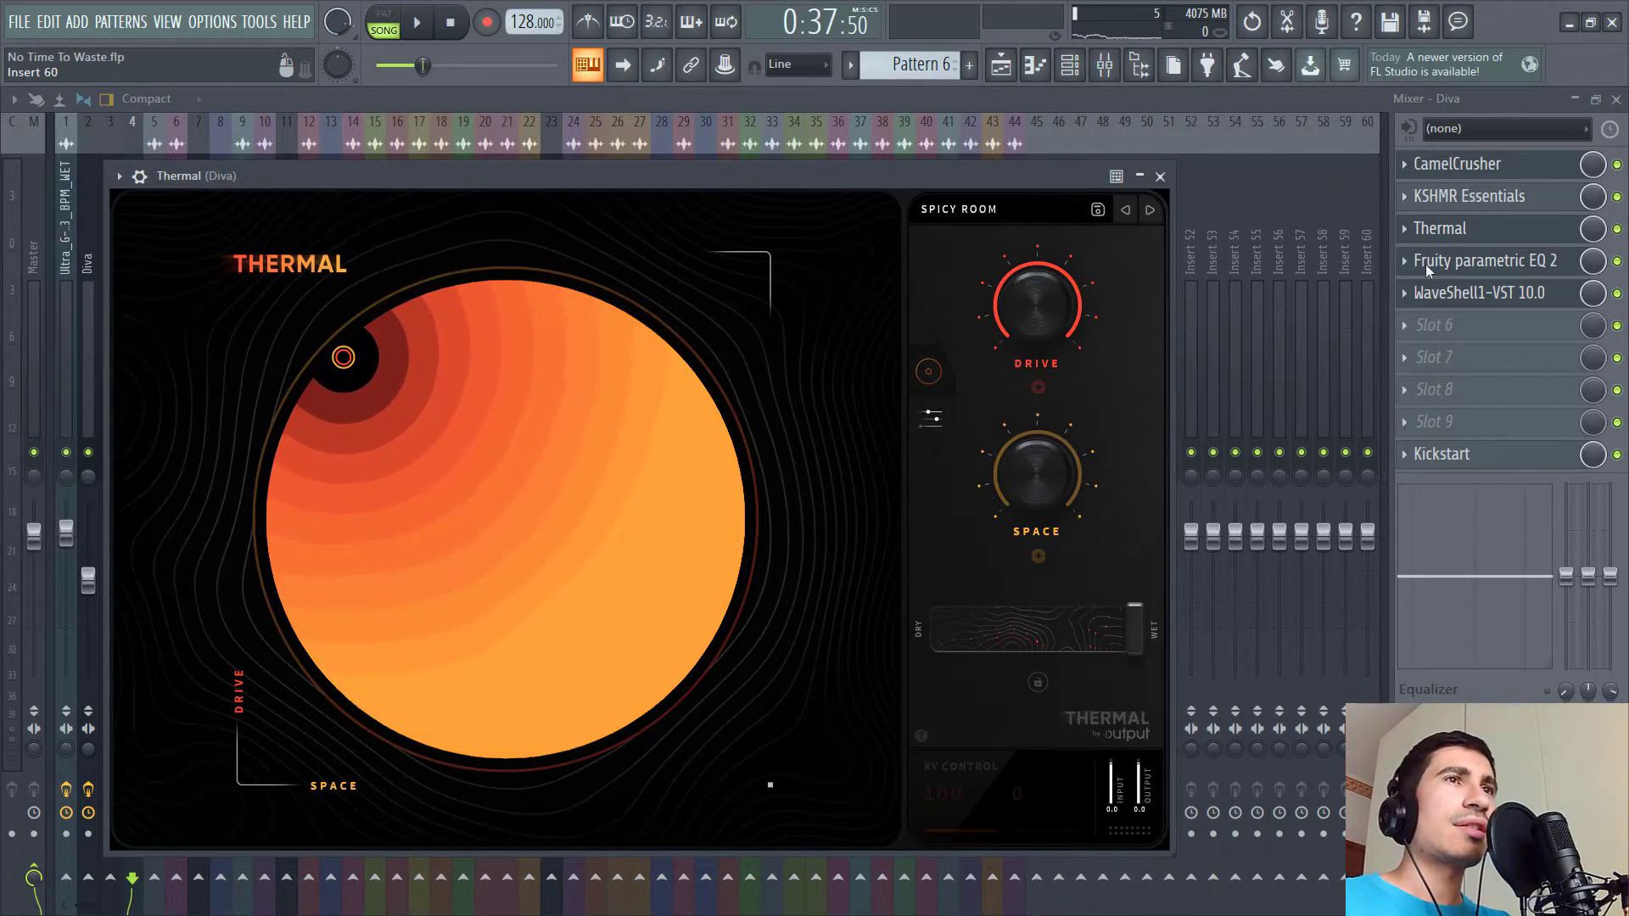
{"action": "left_click", "coordinate": [1485, 260]}
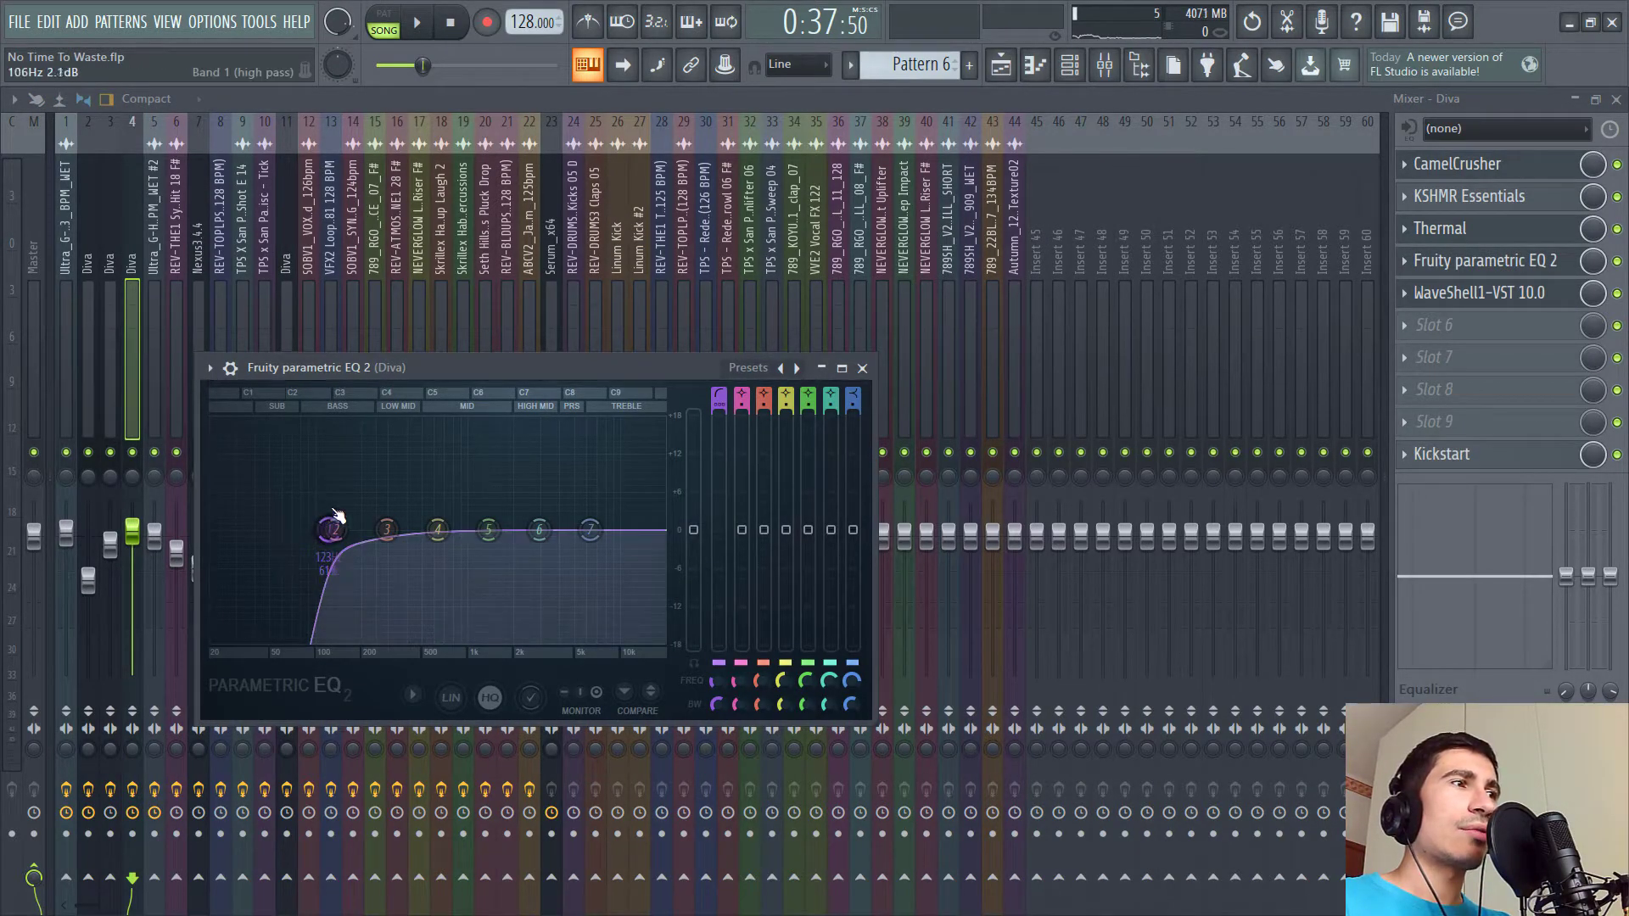
{"action": "left_click", "coordinate": [1471, 297]}
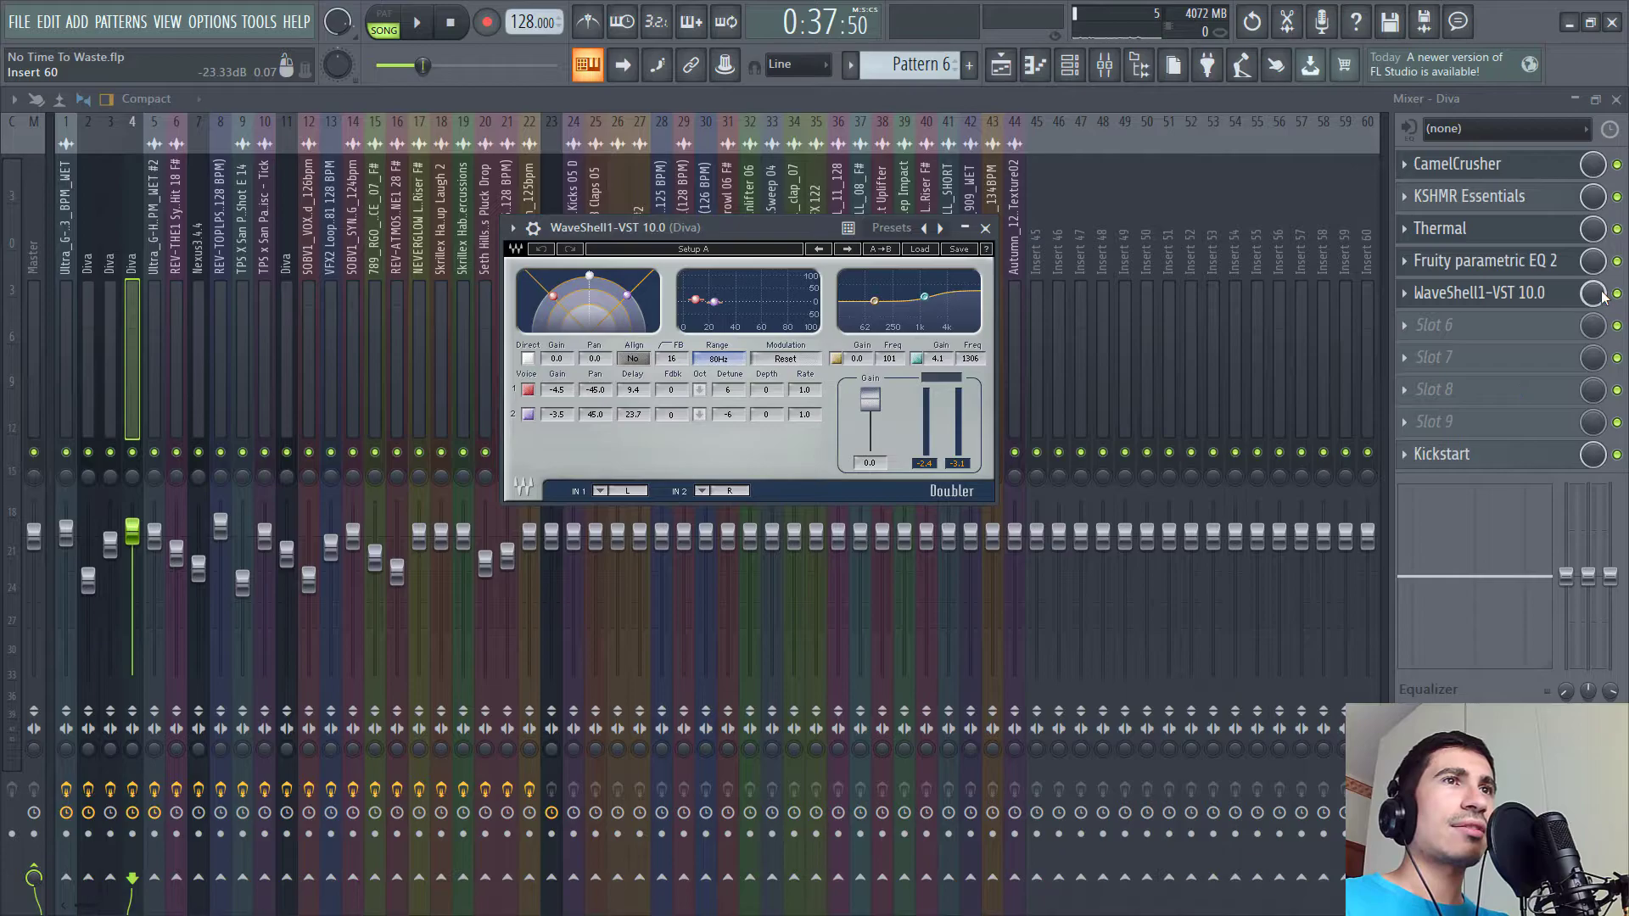
{"action": "key", "text": "v"}
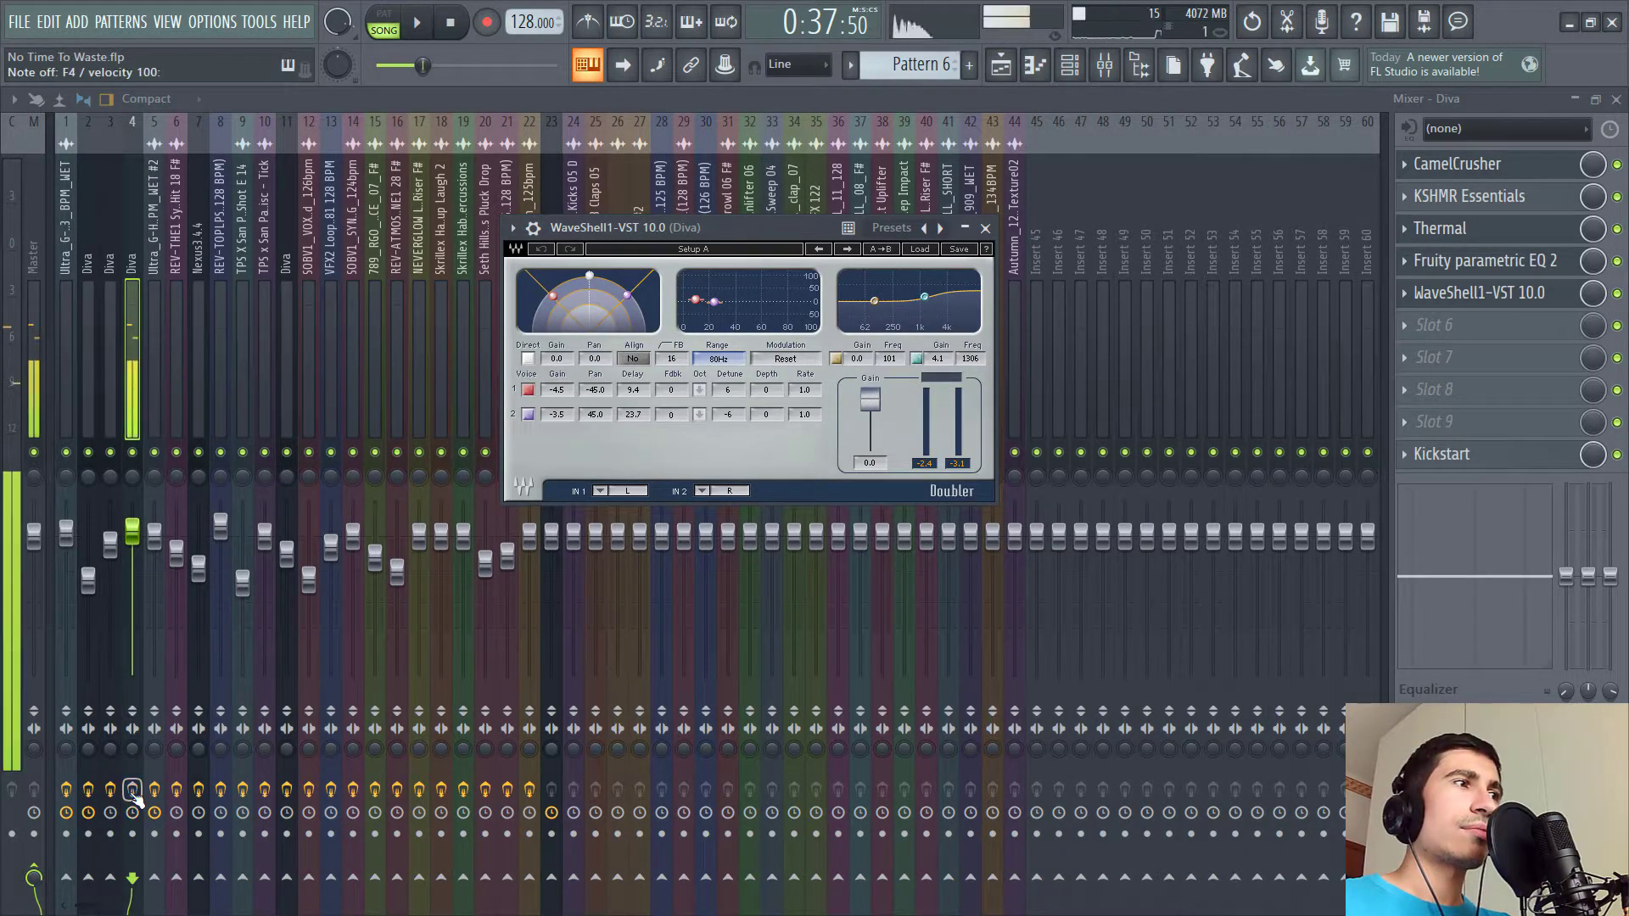
- Switch to the playlist and play the arrangement from bar 21 while scrolling through its tracks
{"action": "key", "text": "b"}
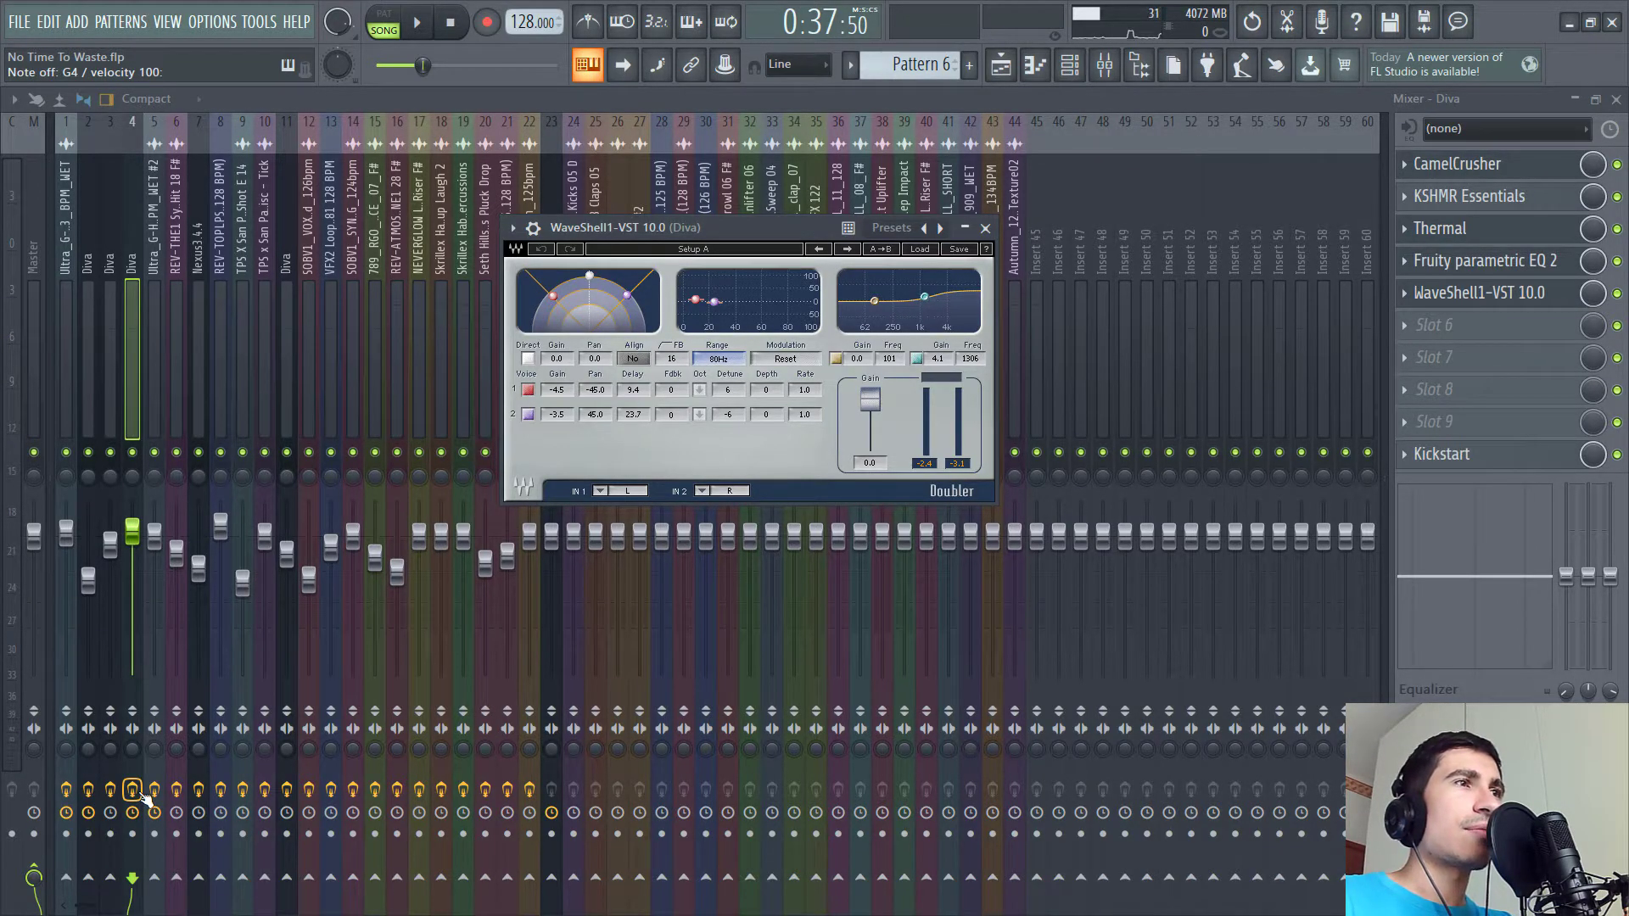
{"action": "key", "text": "x"}
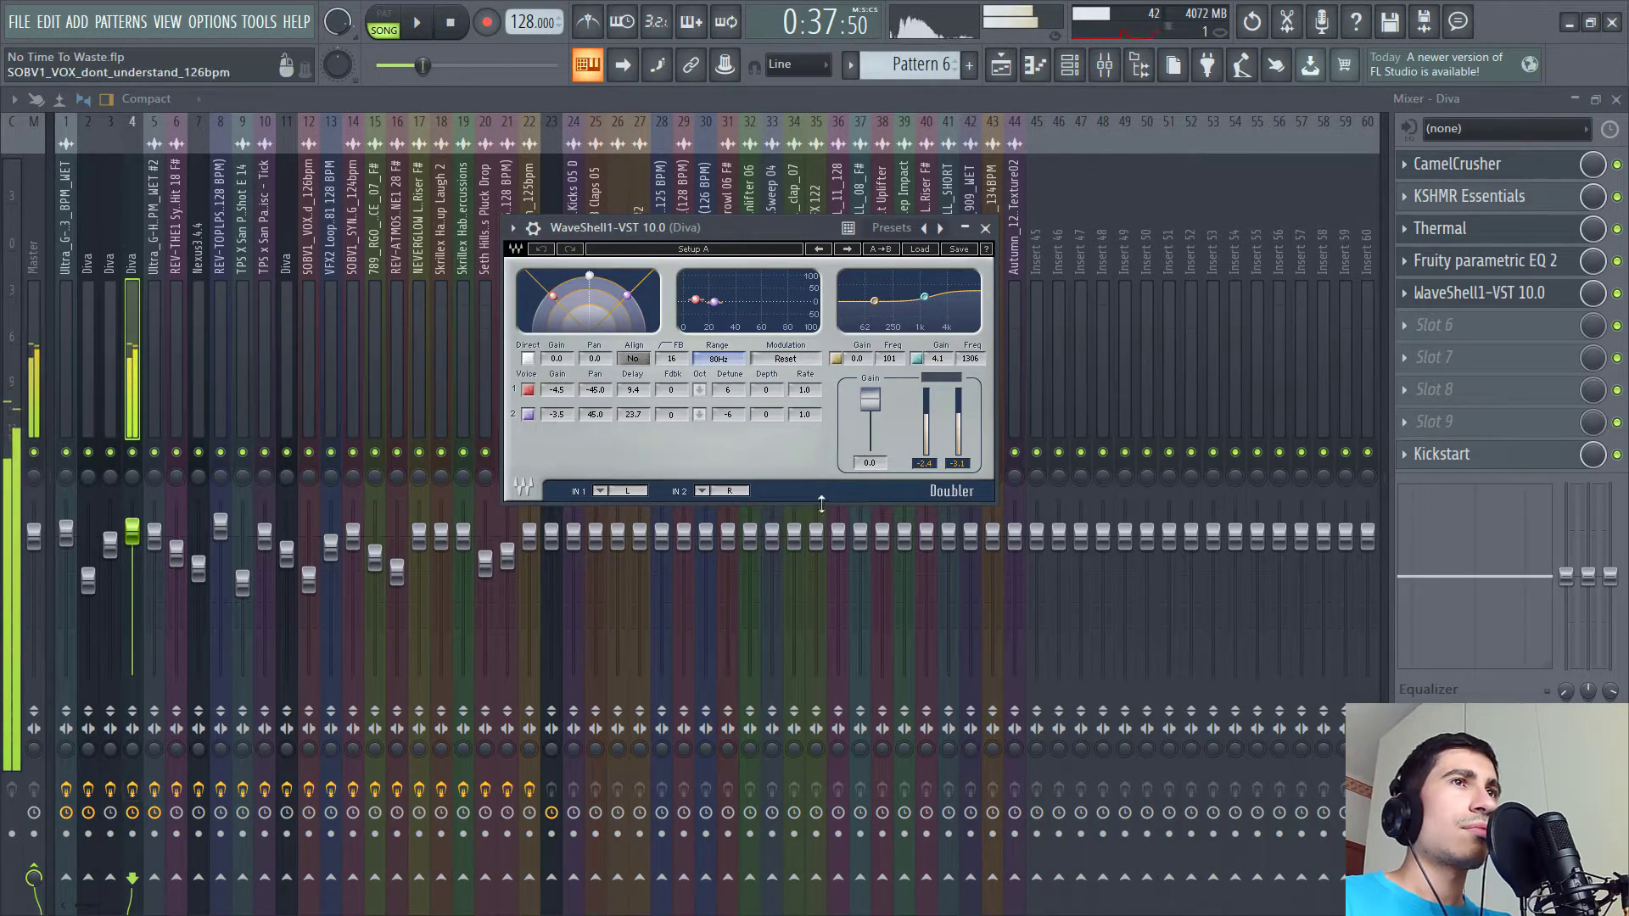
{"action": "key", "text": "F5"}
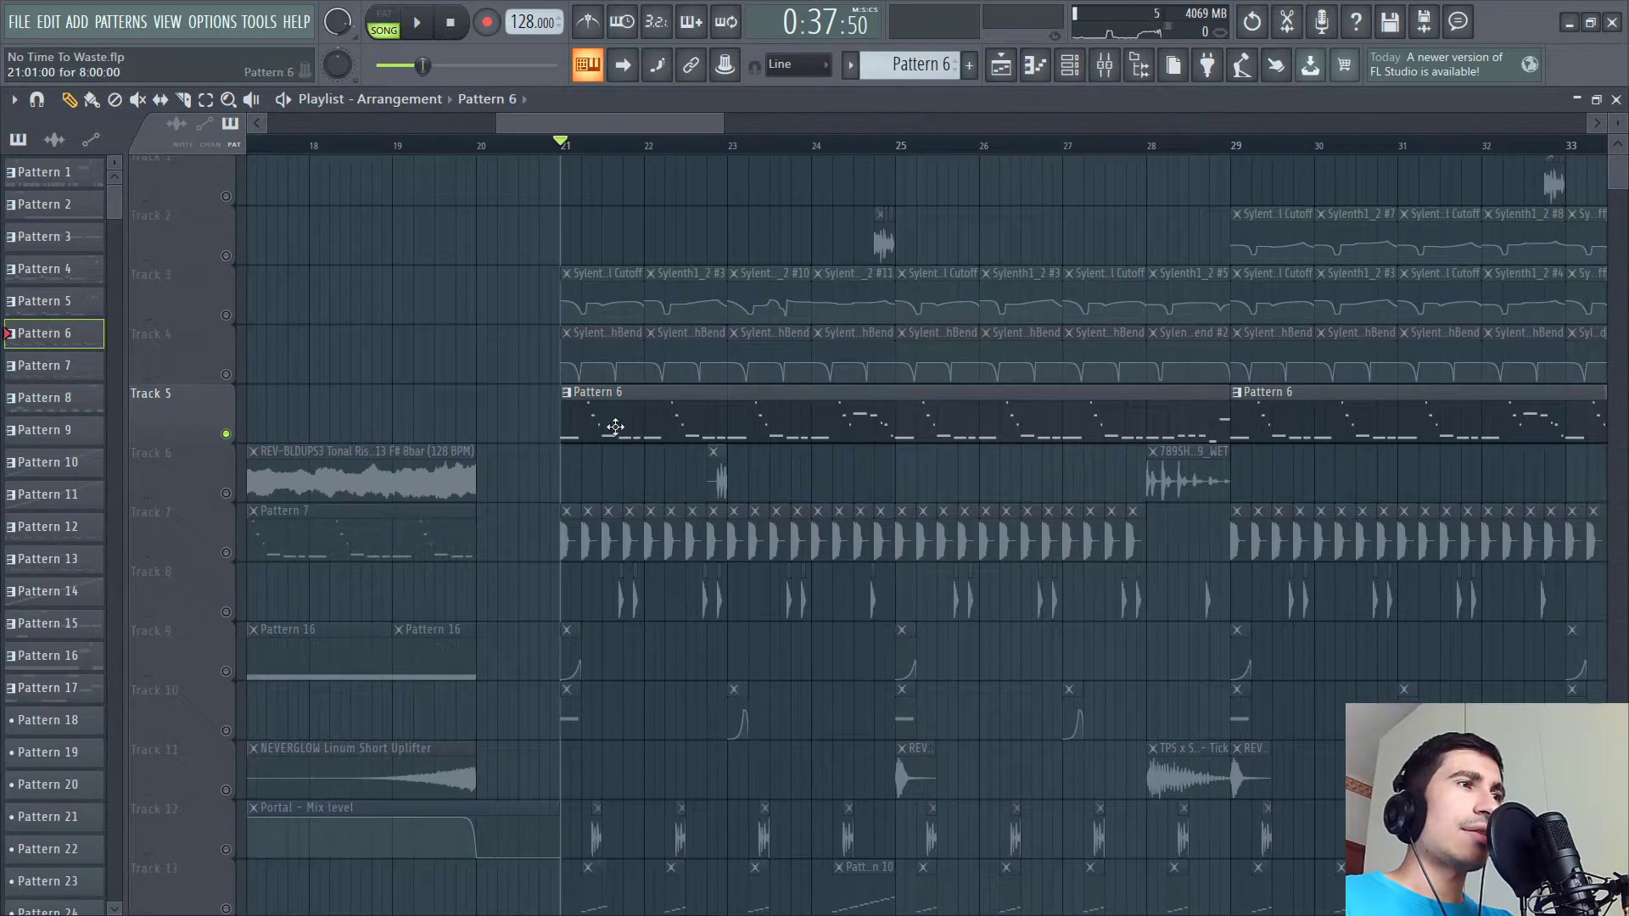
{"action": "key", "text": "space"}
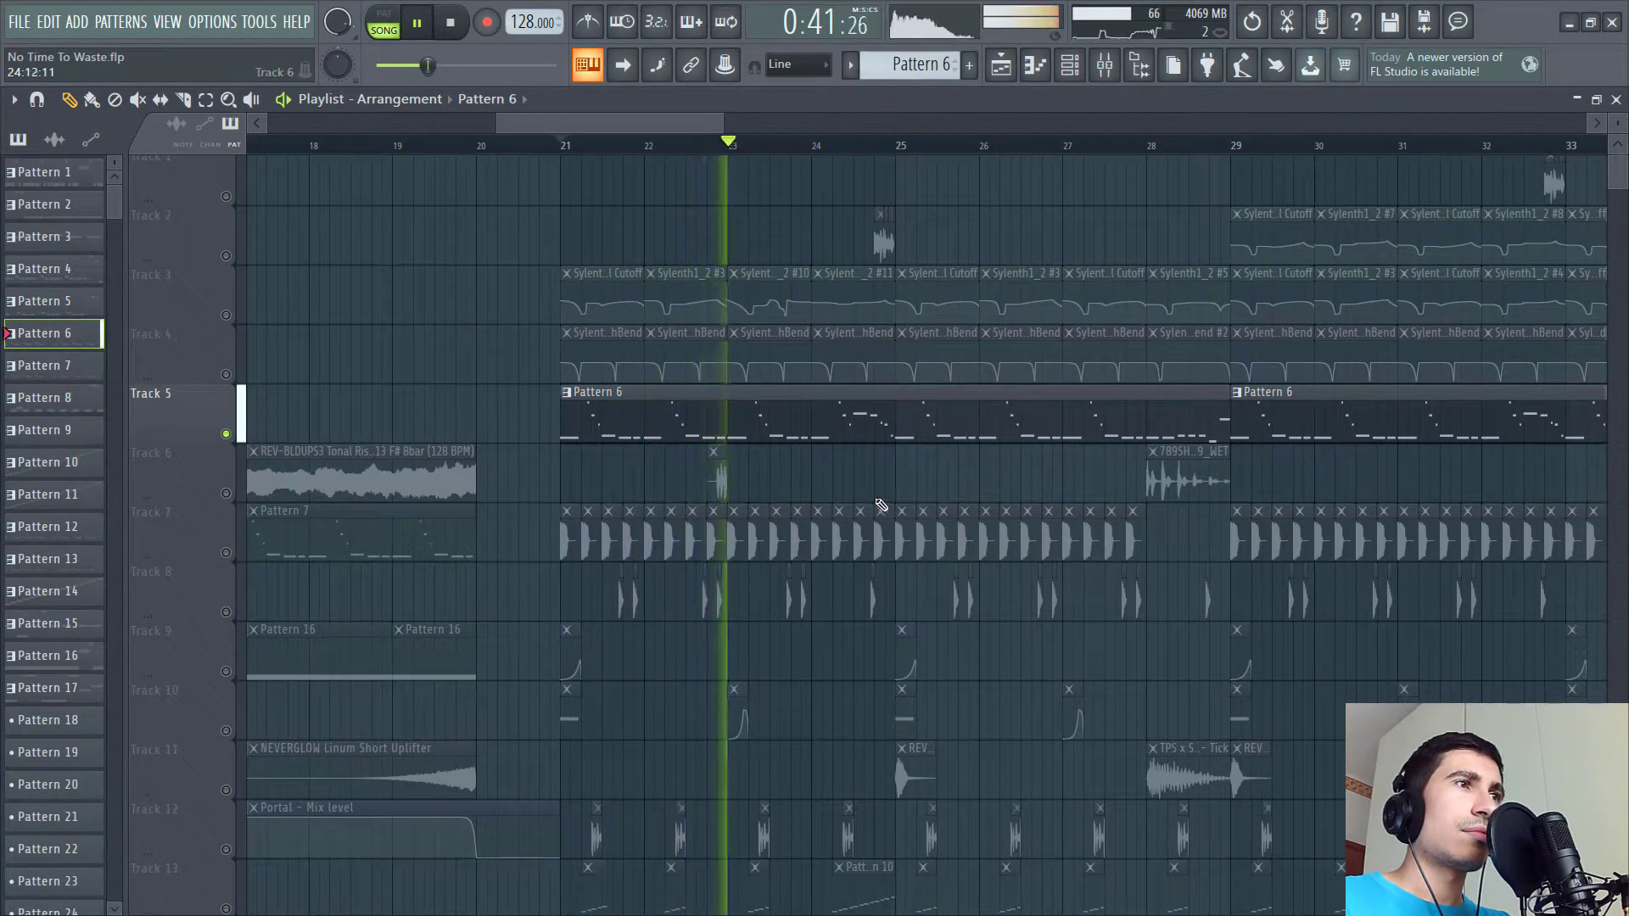
{"action": "scroll", "coordinate": [880, 506], "scroll_direction": "down", "scroll_amount": 2}
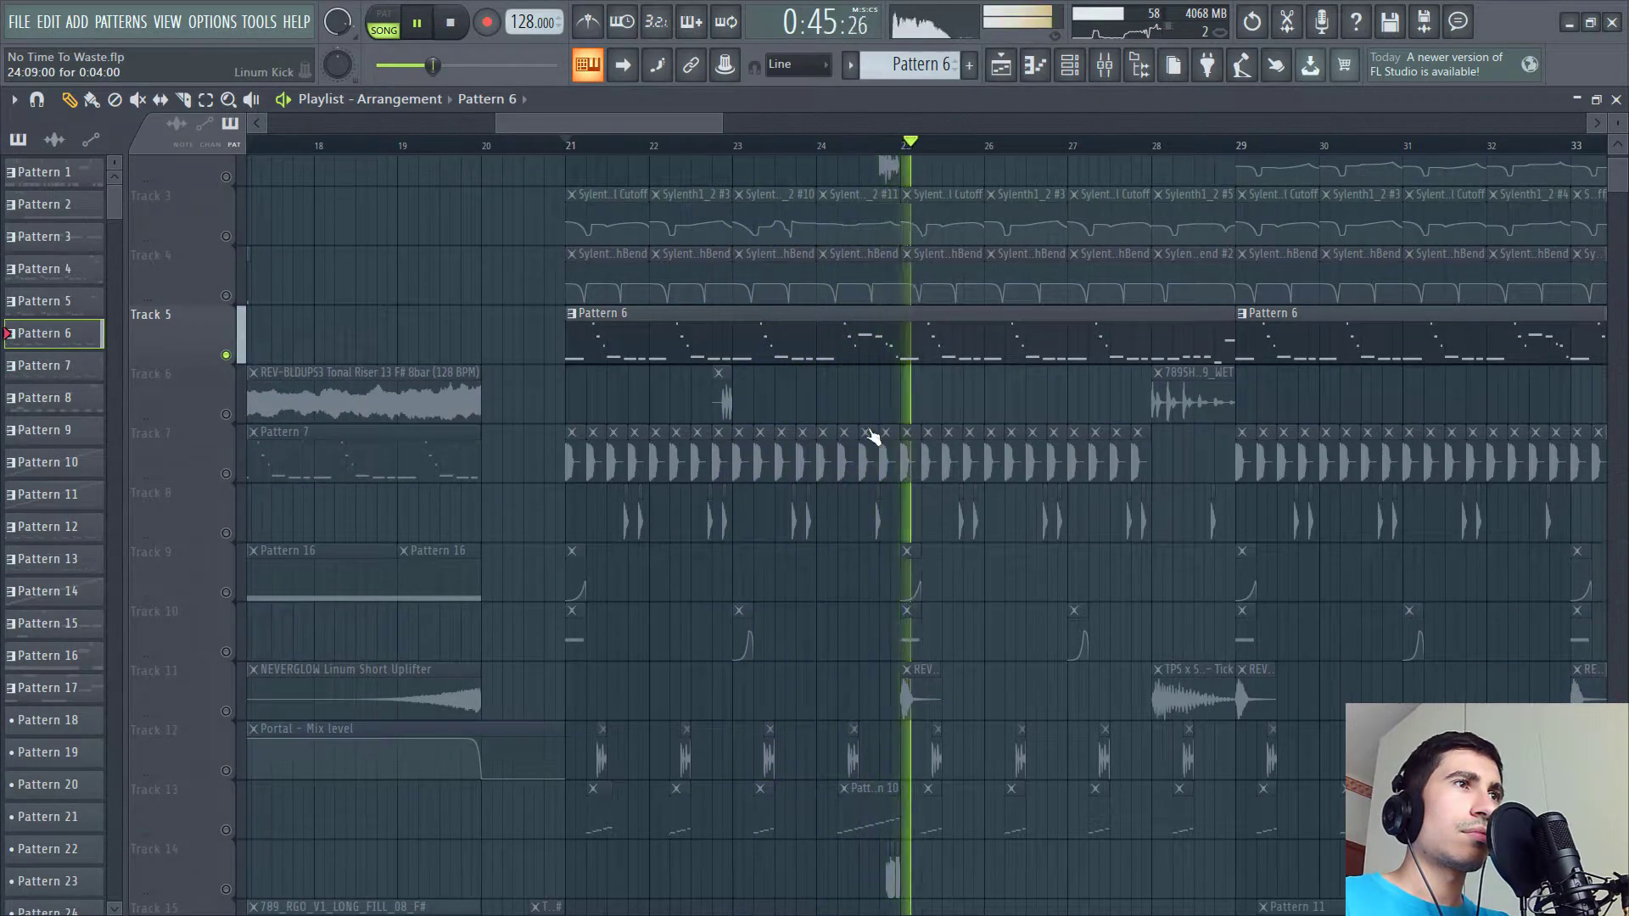
{"action": "key", "text": "space"}
{"action": "scroll", "coordinate": [870, 458], "scroll_direction": "up", "scroll_amount": 2}
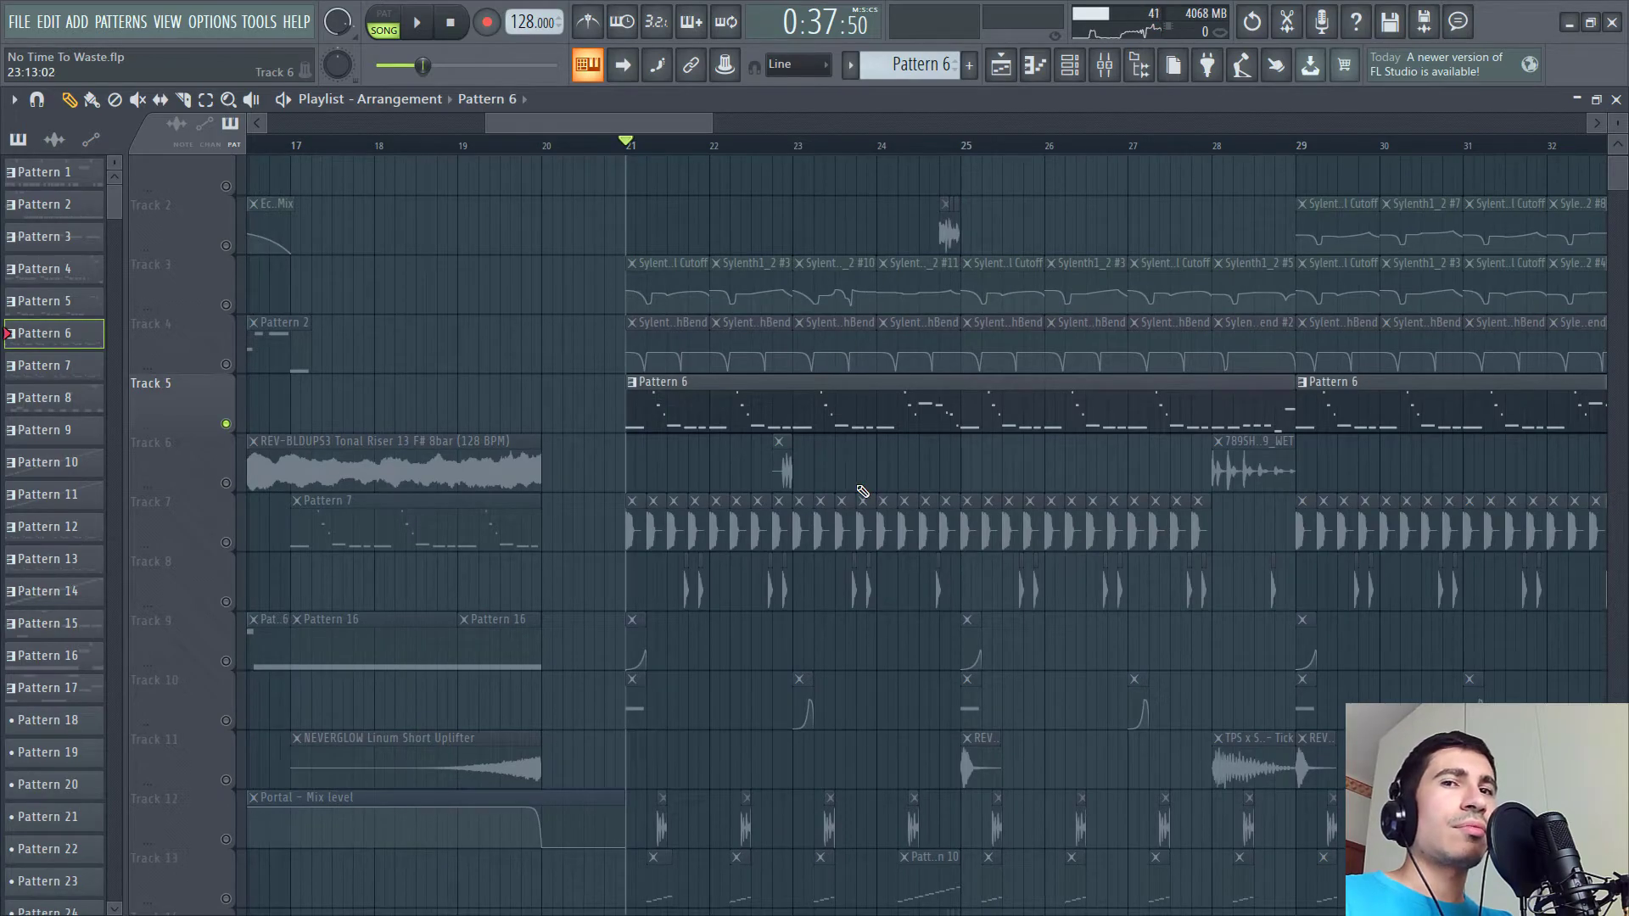
{"action": "scroll", "coordinate": [555, 398], "scroll_direction": "up", "scroll_amount": 1}
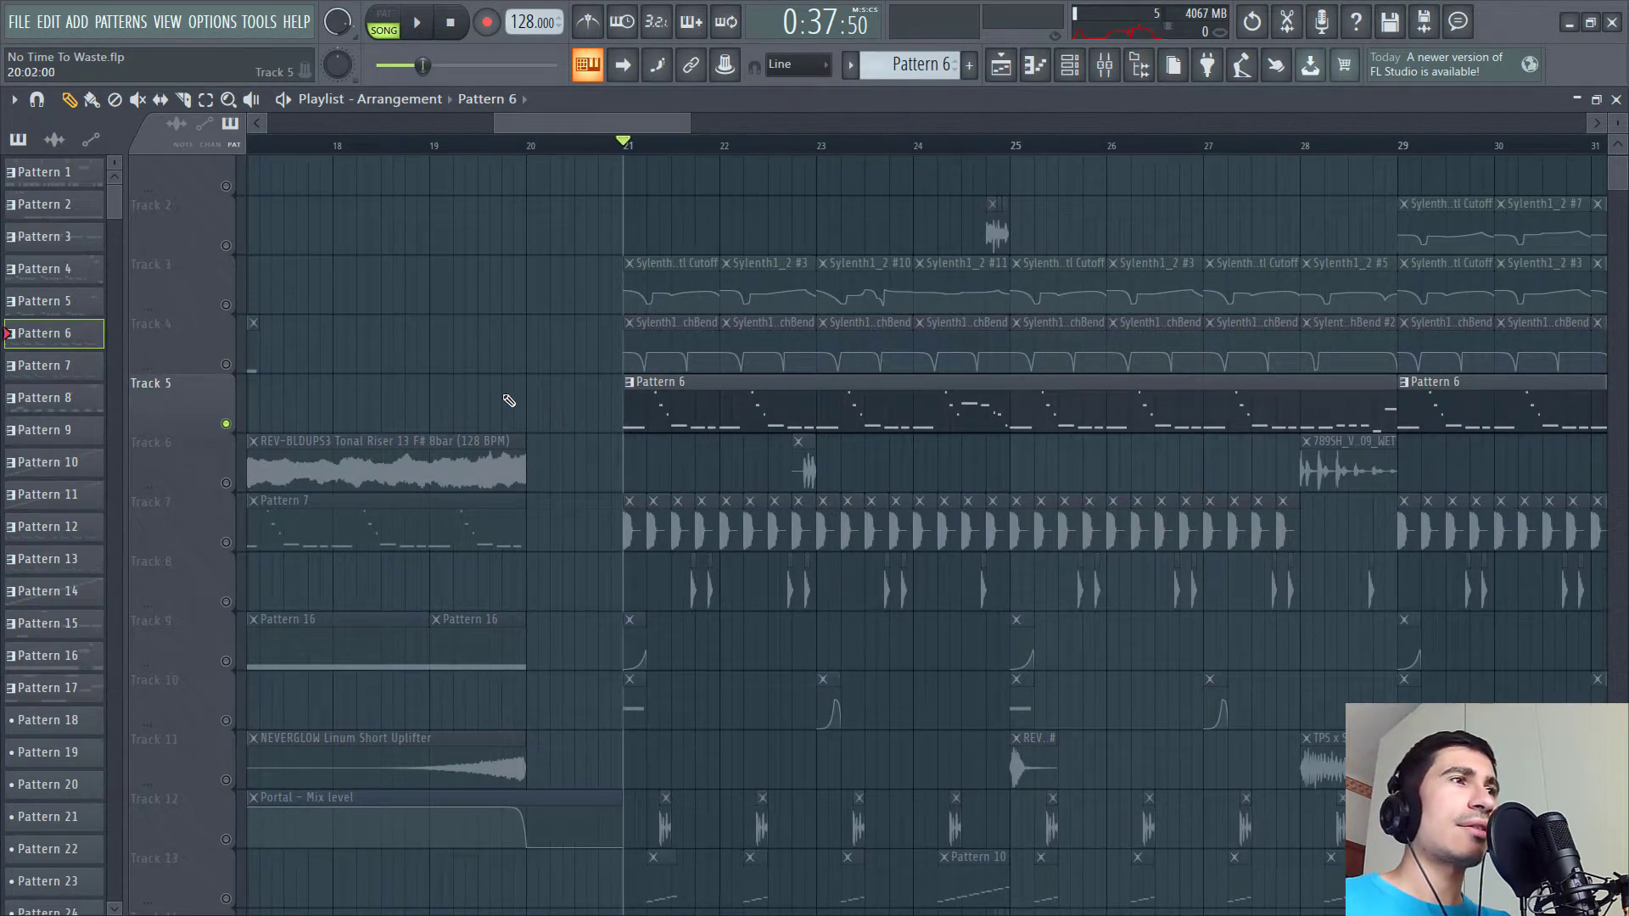
- Add the Sylenth1_2 filter cutoff automation track to the solo and play it
{"action": "left_click", "coordinate": [226, 304]}
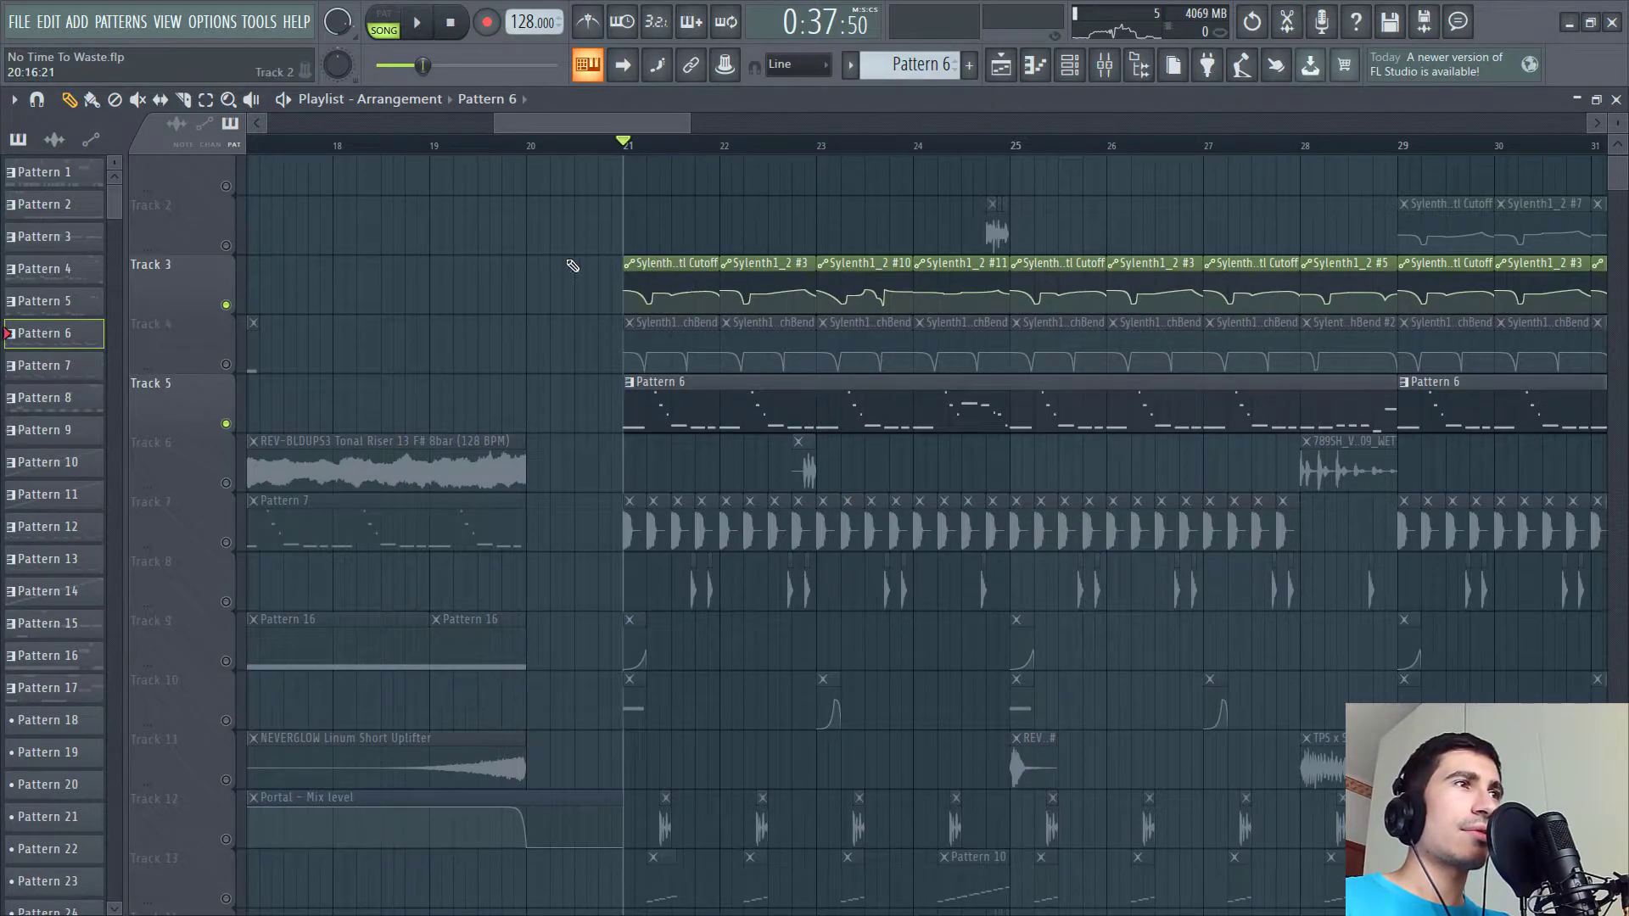
{"action": "key", "text": "space"}
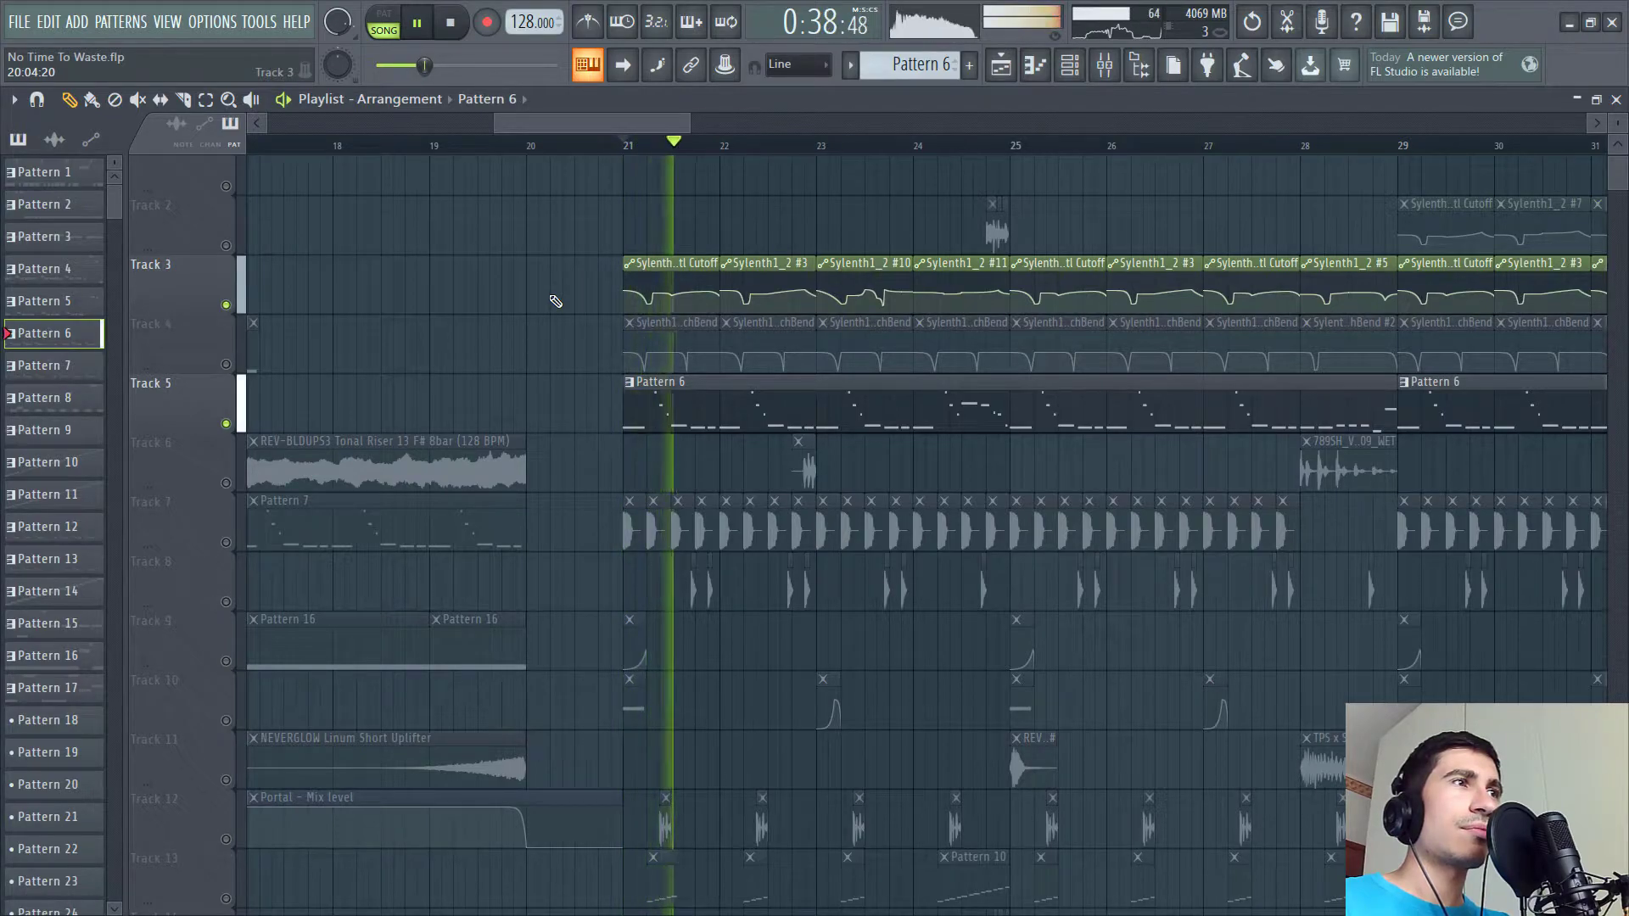
- Open the channel rack and the Sylenth1_2 #2 plugin window, moving it aside, and stop playback
{"action": "left_click", "coordinate": [1070, 64]}
{"action": "left_click", "coordinate": [701, 404]}
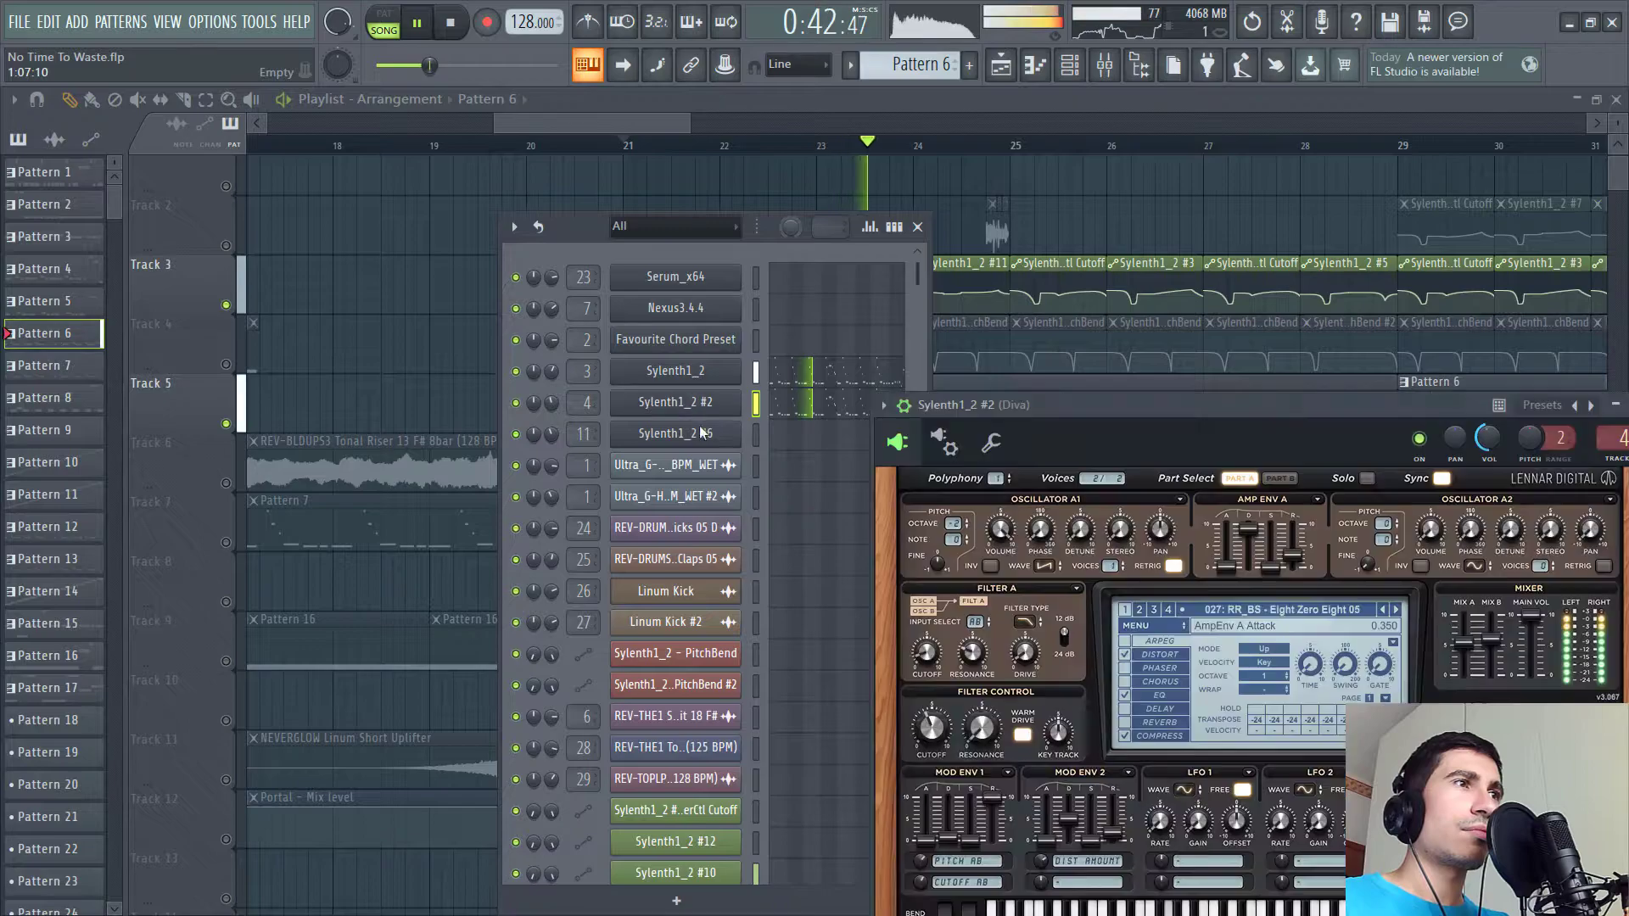
{"action": "left_click_drag", "start_coordinate": [969, 396], "coordinate": [877, 156]}
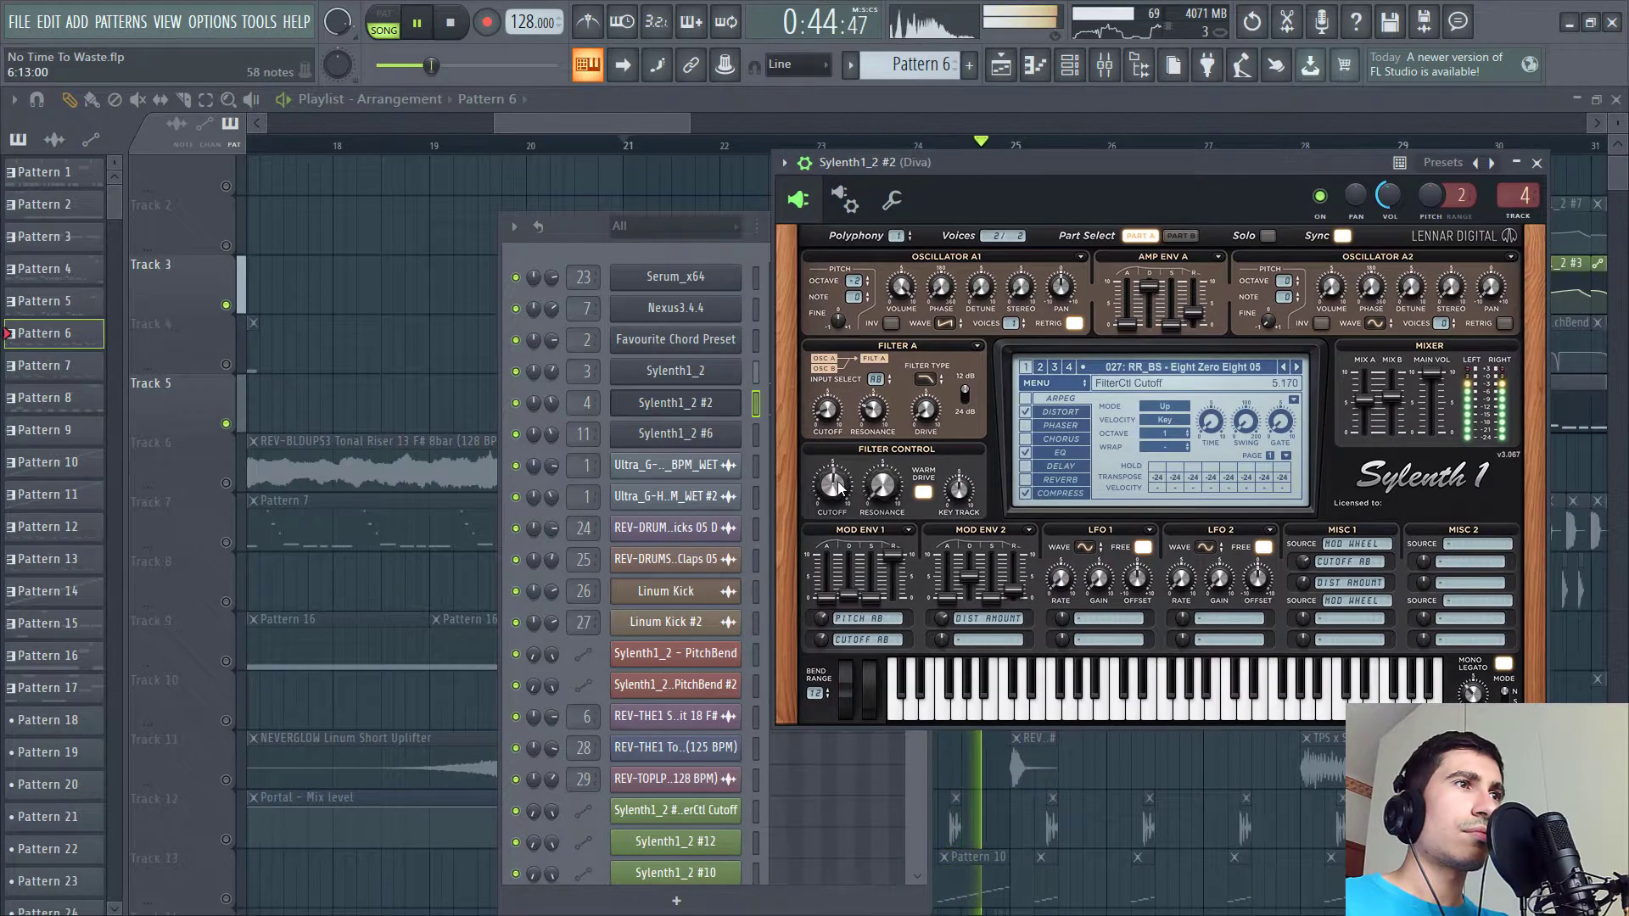
{"action": "key", "text": "space"}
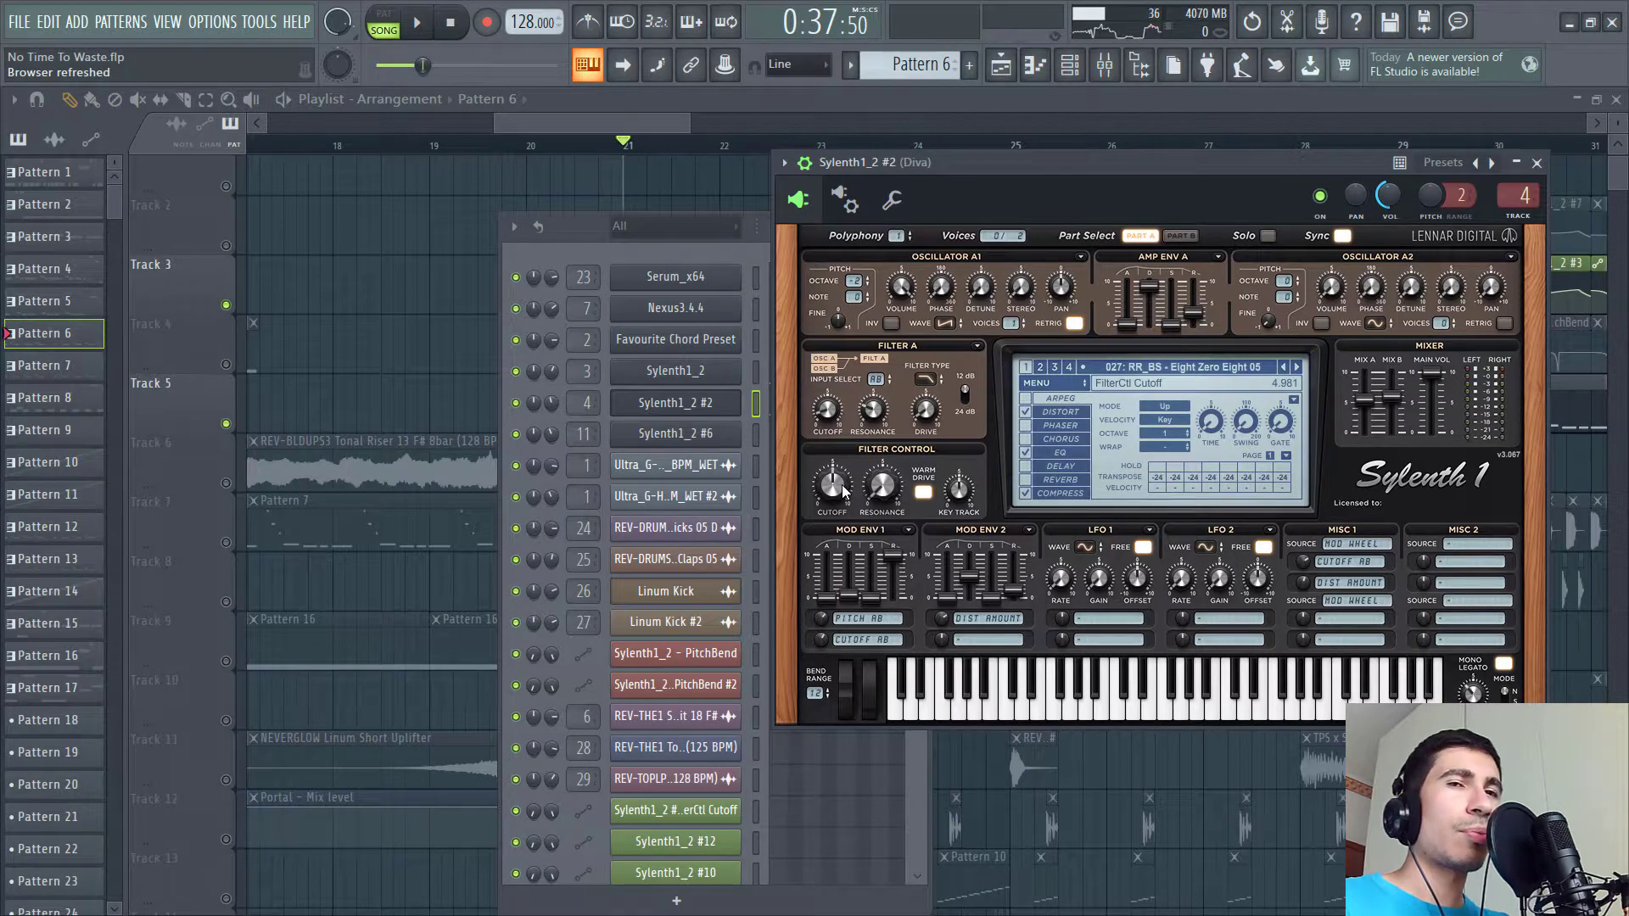
- Try to link Sylenth1_2 #2's Filter A cutoff to a controller using multilink and Link to controllers
{"action": "left_click", "coordinate": [727, 68]}
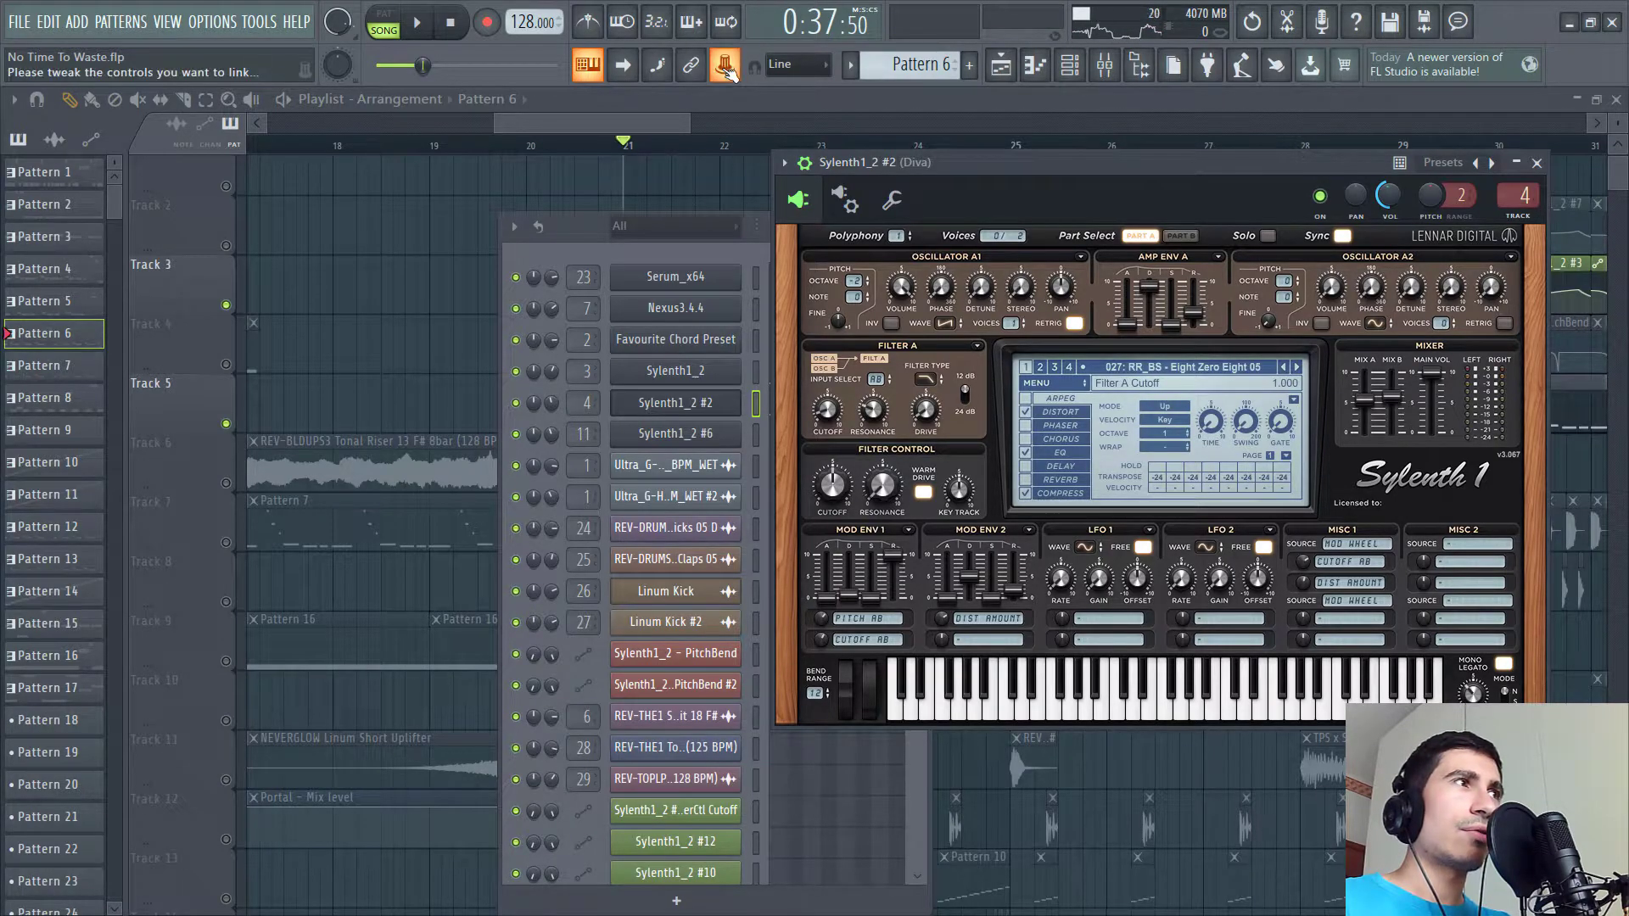
{"action": "left_click_drag", "start_coordinate": [836, 495], "coordinate": [836, 459]}
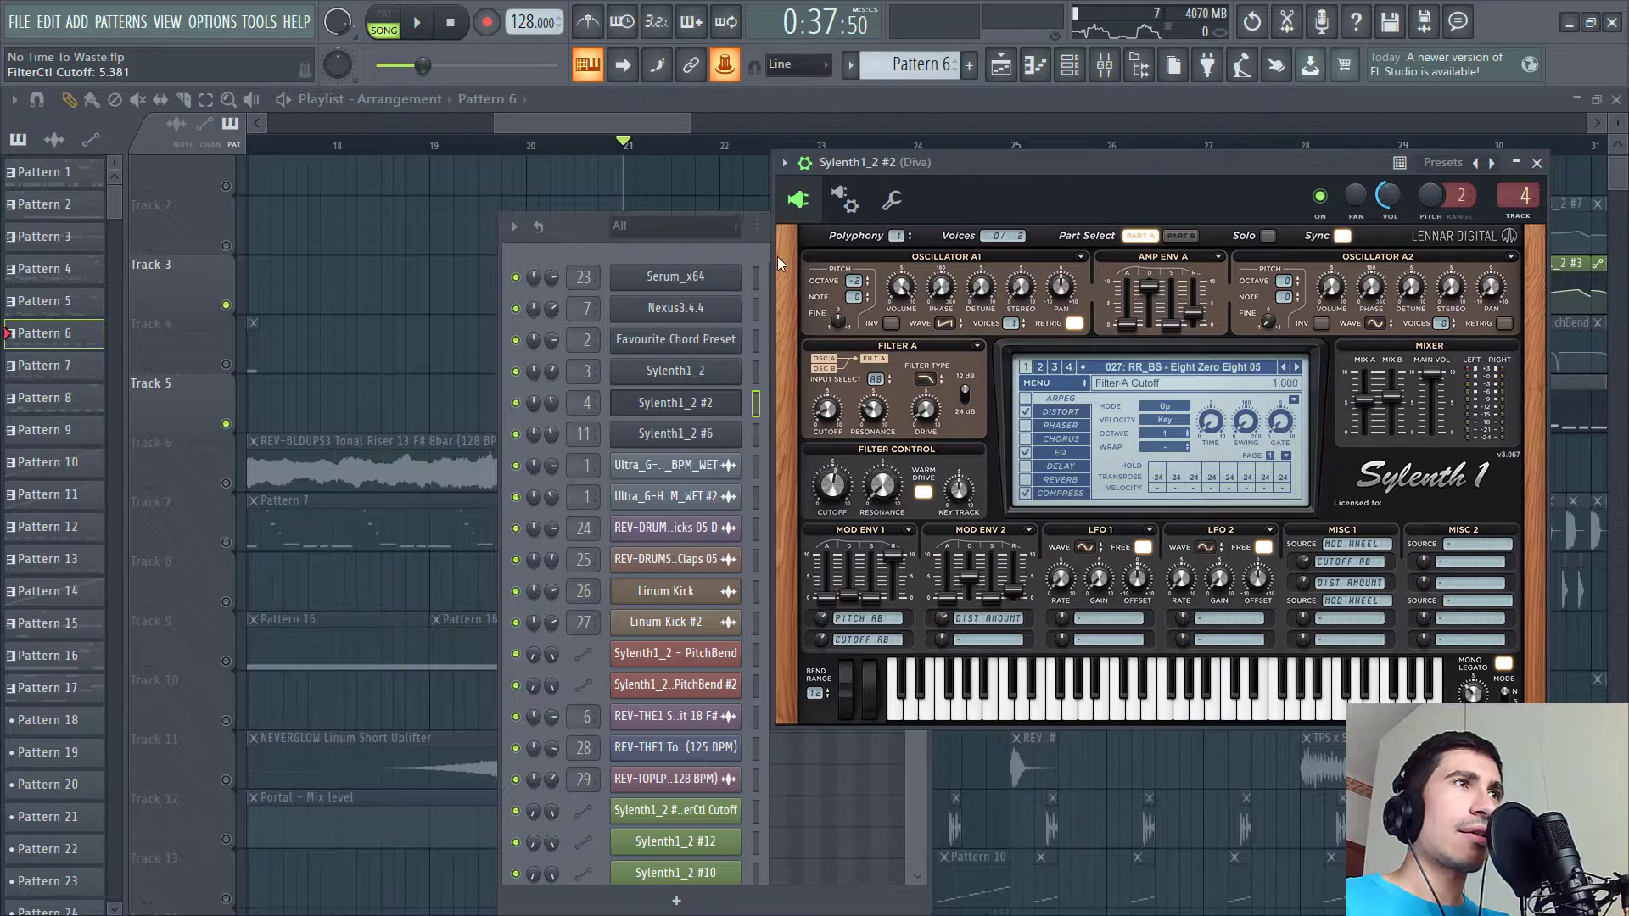
{"action": "right_click", "coordinate": [731, 68]}
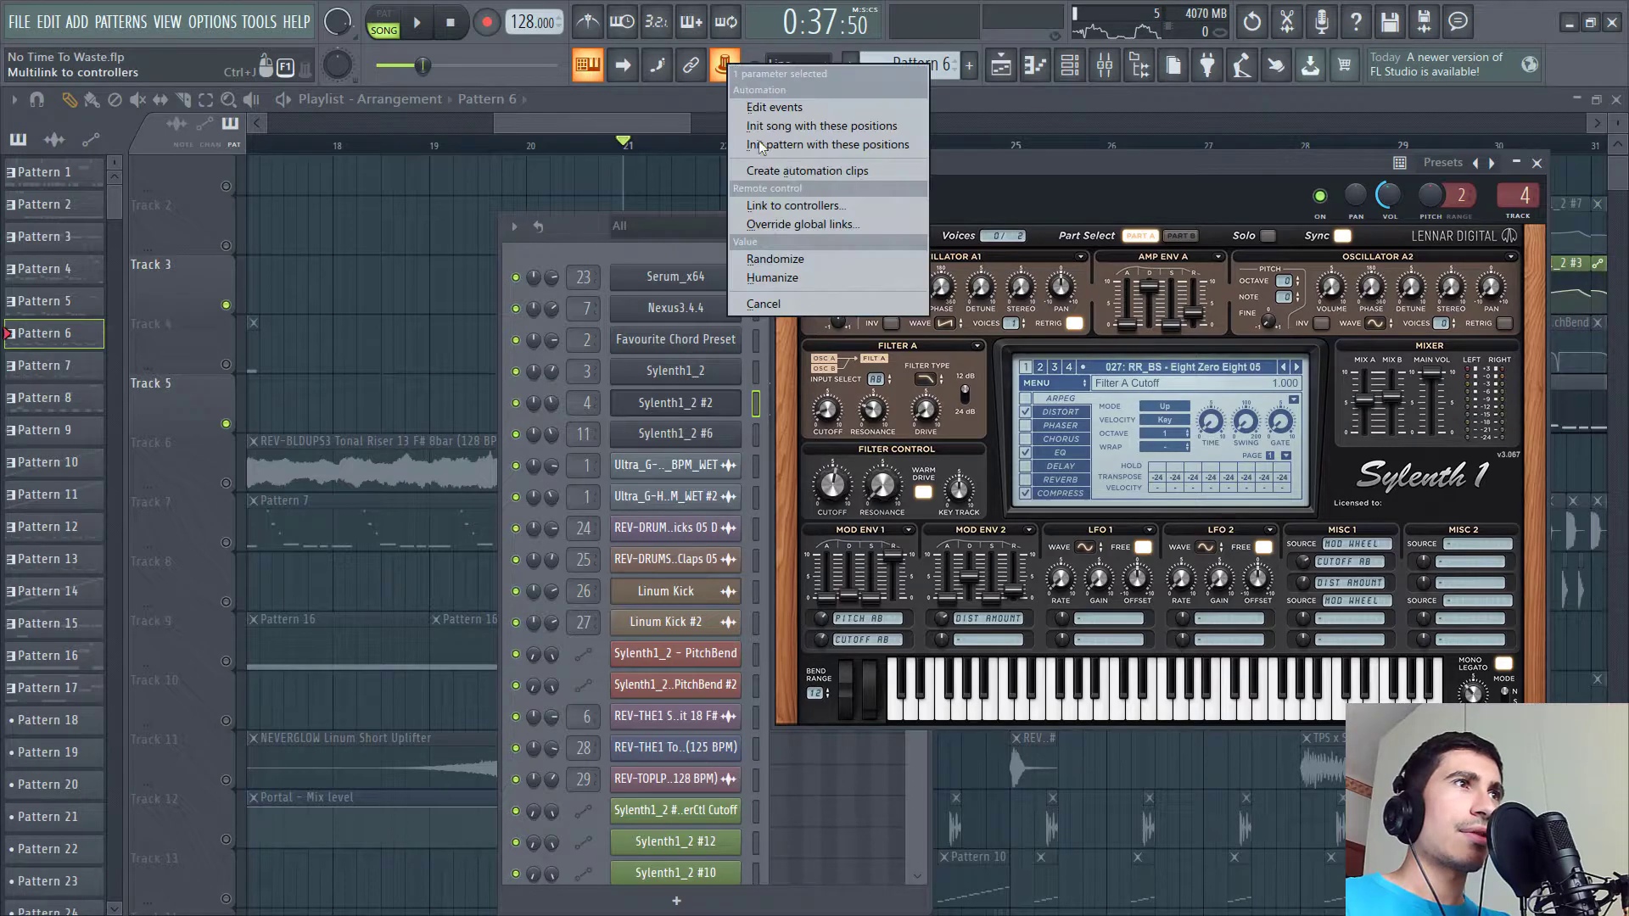
{"action": "left_click", "coordinate": [780, 204]}
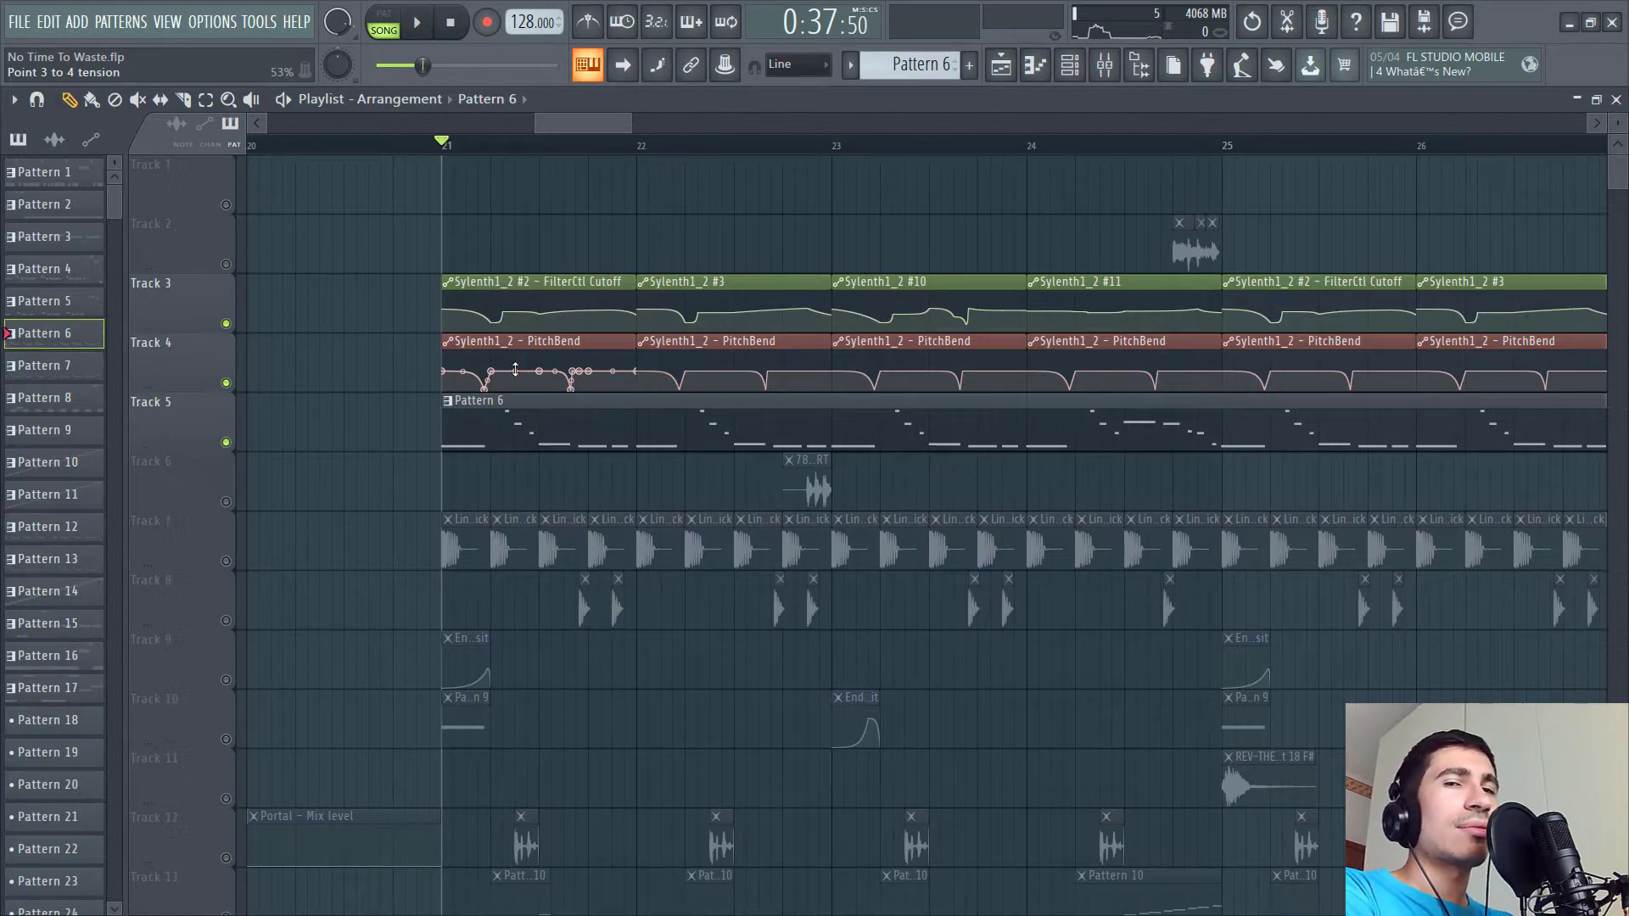
- Play the section while toggling the solo on the pitch bend automation and Pattern 6 tracks
{"action": "key", "text": "space"}
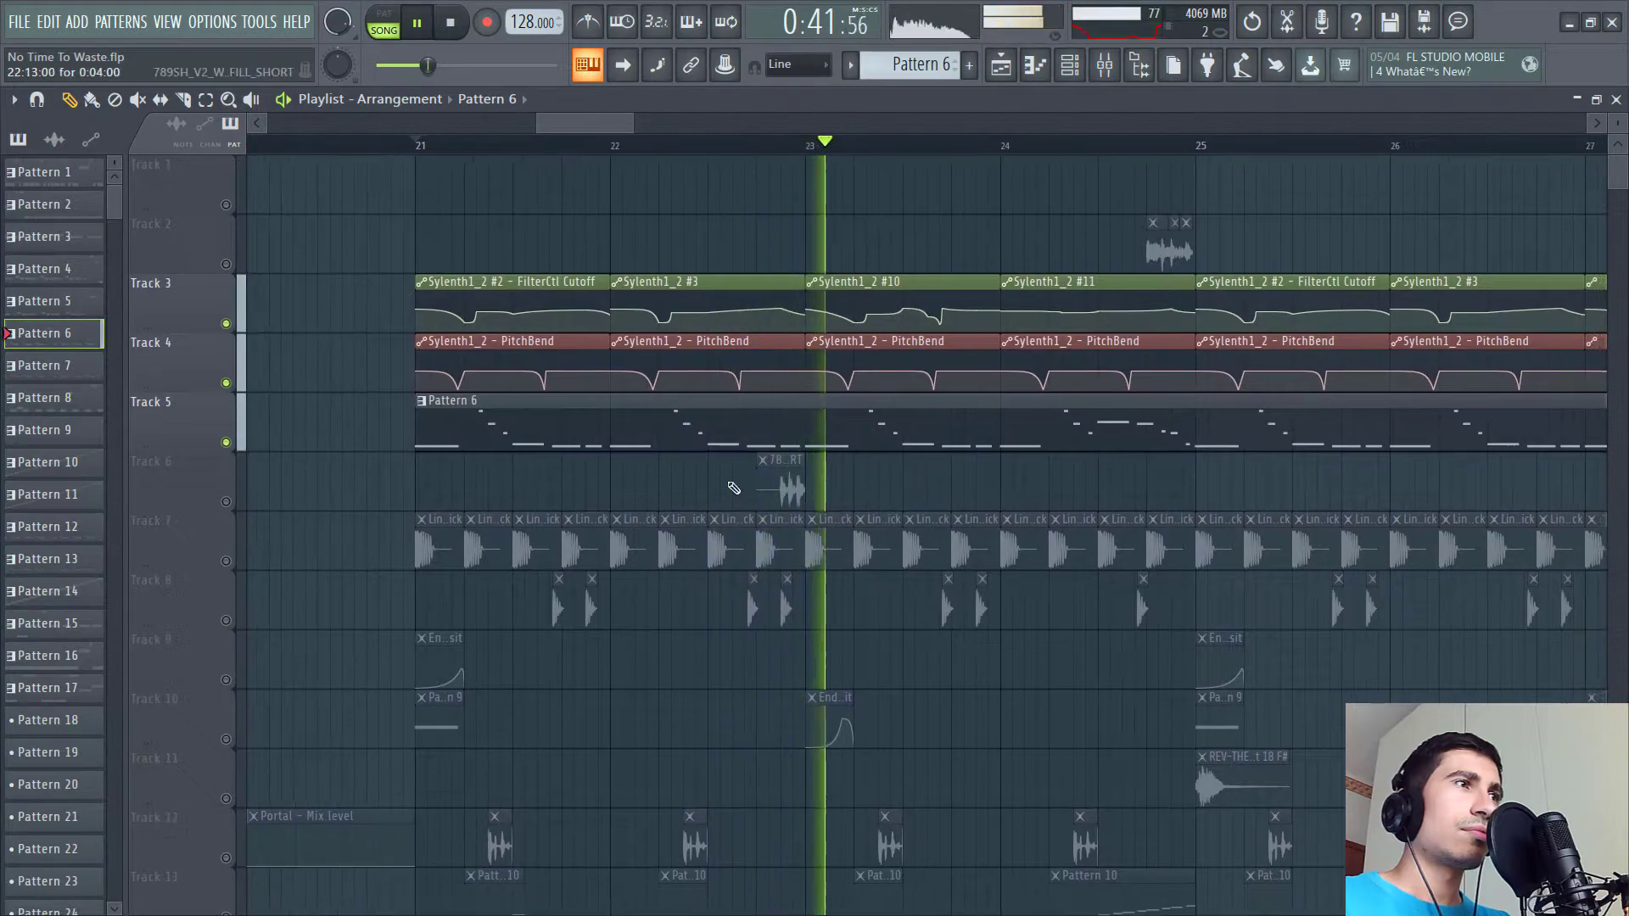
{"action": "key", "text": "space"}
{"action": "left_click", "coordinate": [226, 383]}
{"action": "left_click", "coordinate": [226, 322]}
{"action": "key", "text": "space"}
{"action": "key", "text": "space"}
{"action": "left_click", "coordinate": [226, 384]}
{"action": "left_click", "coordinate": [226, 324]}
{"action": "key", "text": "space"}
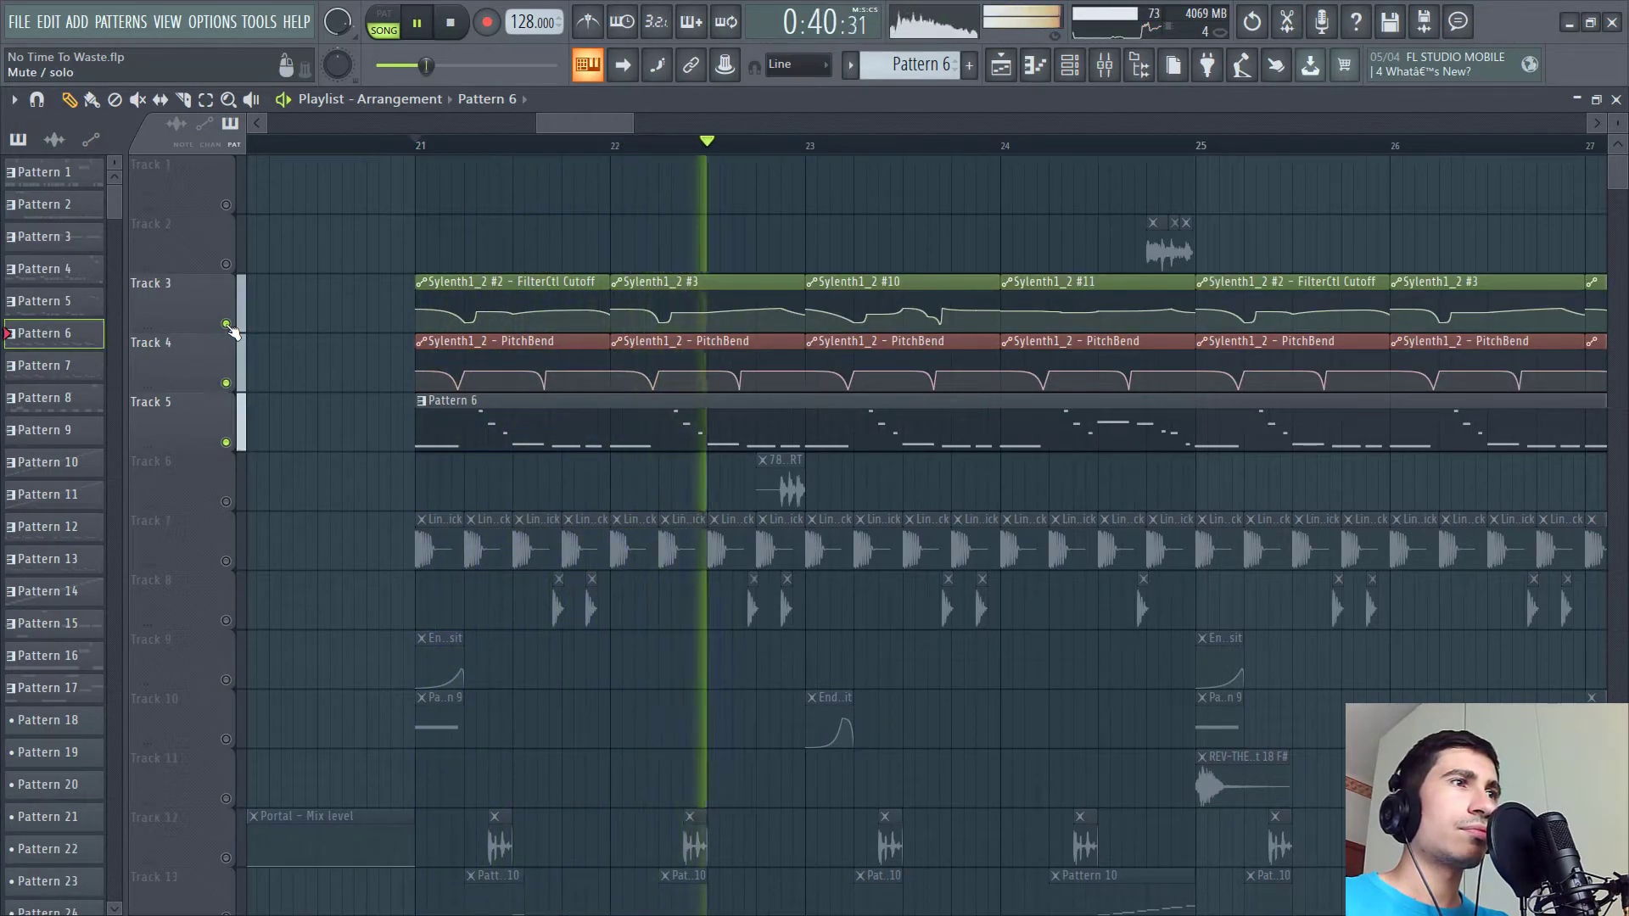
{"action": "key", "text": "space"}
- Scroll through the playlist tracks while playing the arrangement
{"action": "scroll", "coordinate": [617, 225], "scroll_direction": "down", "scroll_amount": 4, "text": "ctrl"}
{"action": "scroll", "coordinate": [694, 490], "scroll_direction": "down", "scroll_amount": 8}
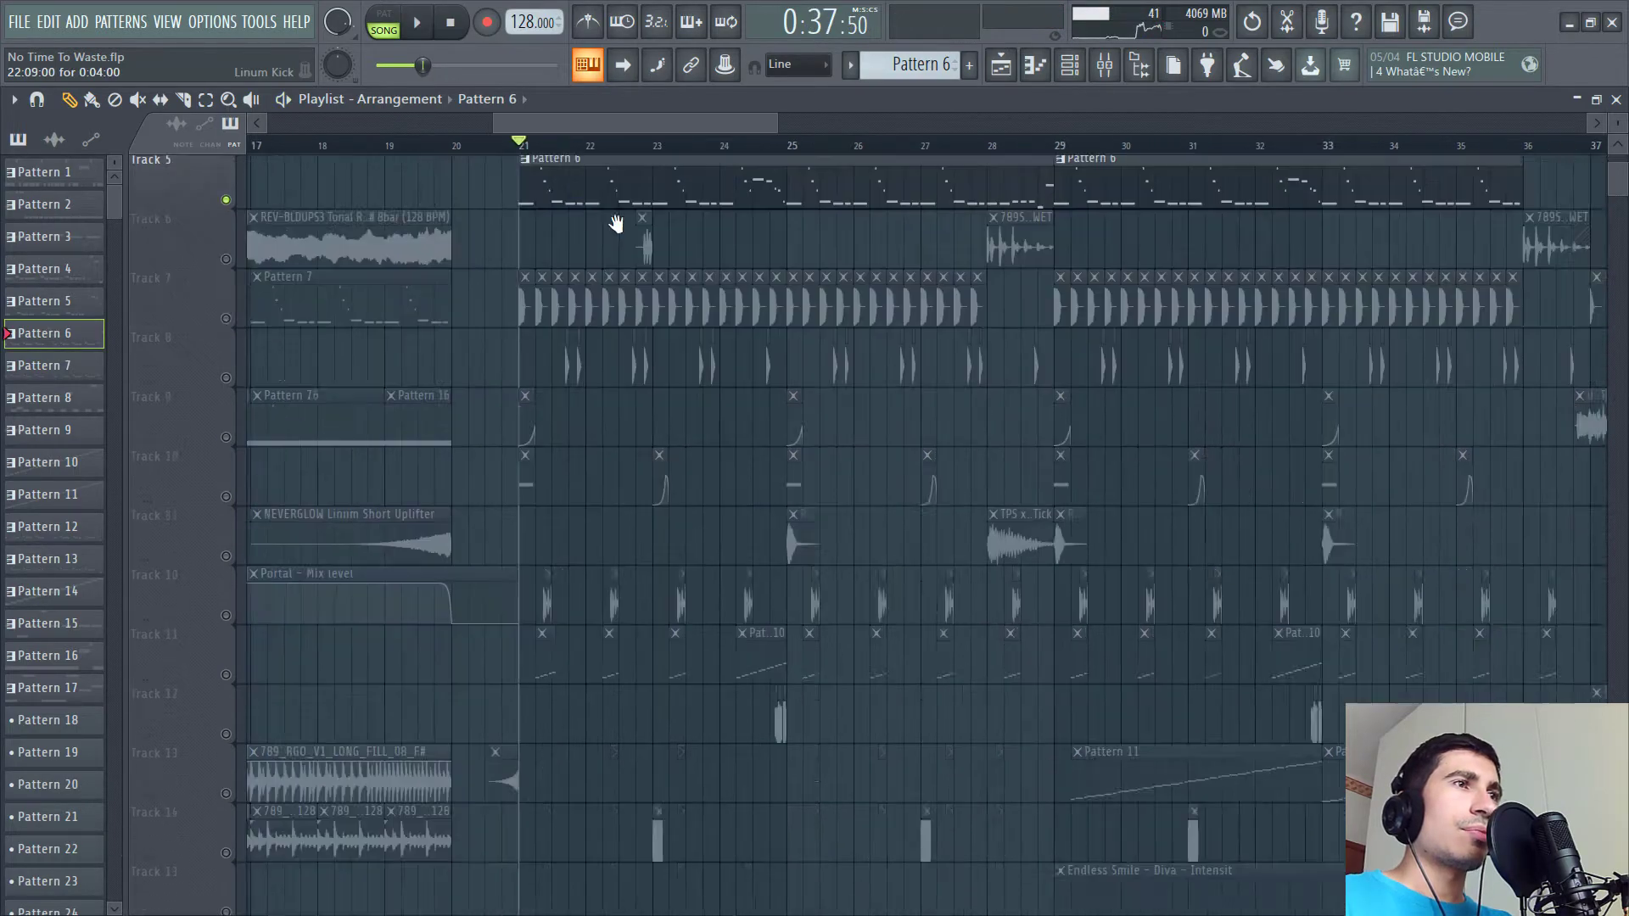
{"action": "scroll", "coordinate": [600, 461], "scroll_direction": "down", "scroll_amount": 2}
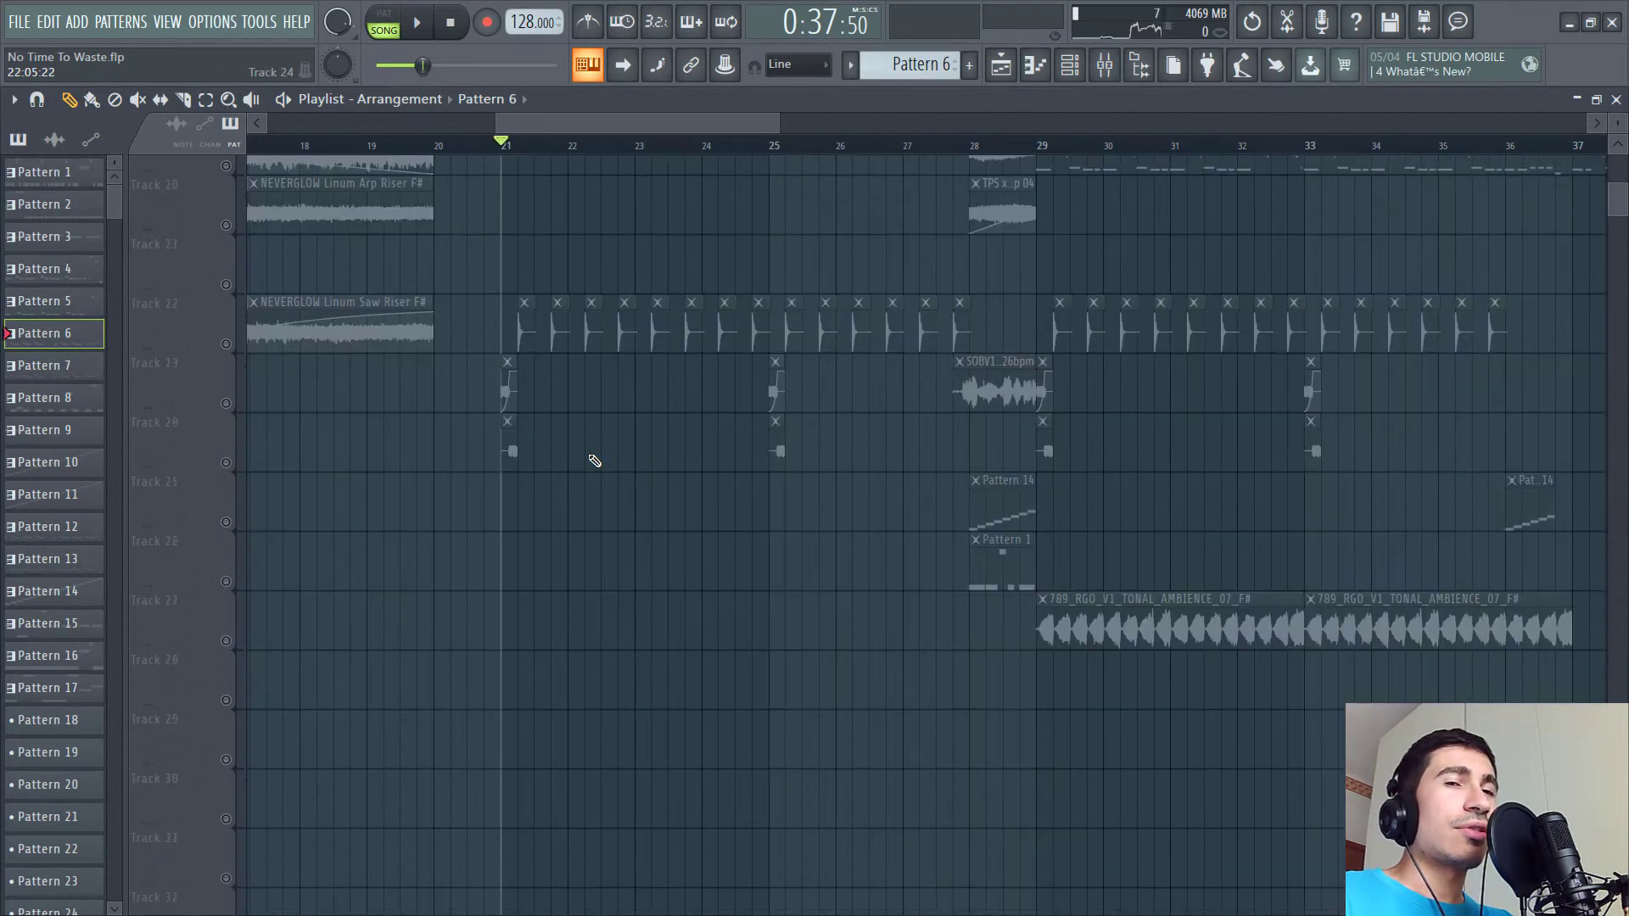
{"action": "scroll", "coordinate": [595, 461], "scroll_direction": "up", "scroll_amount": 3}
{"action": "scroll", "coordinate": [595, 461], "scroll_direction": "up", "scroll_amount": 8}
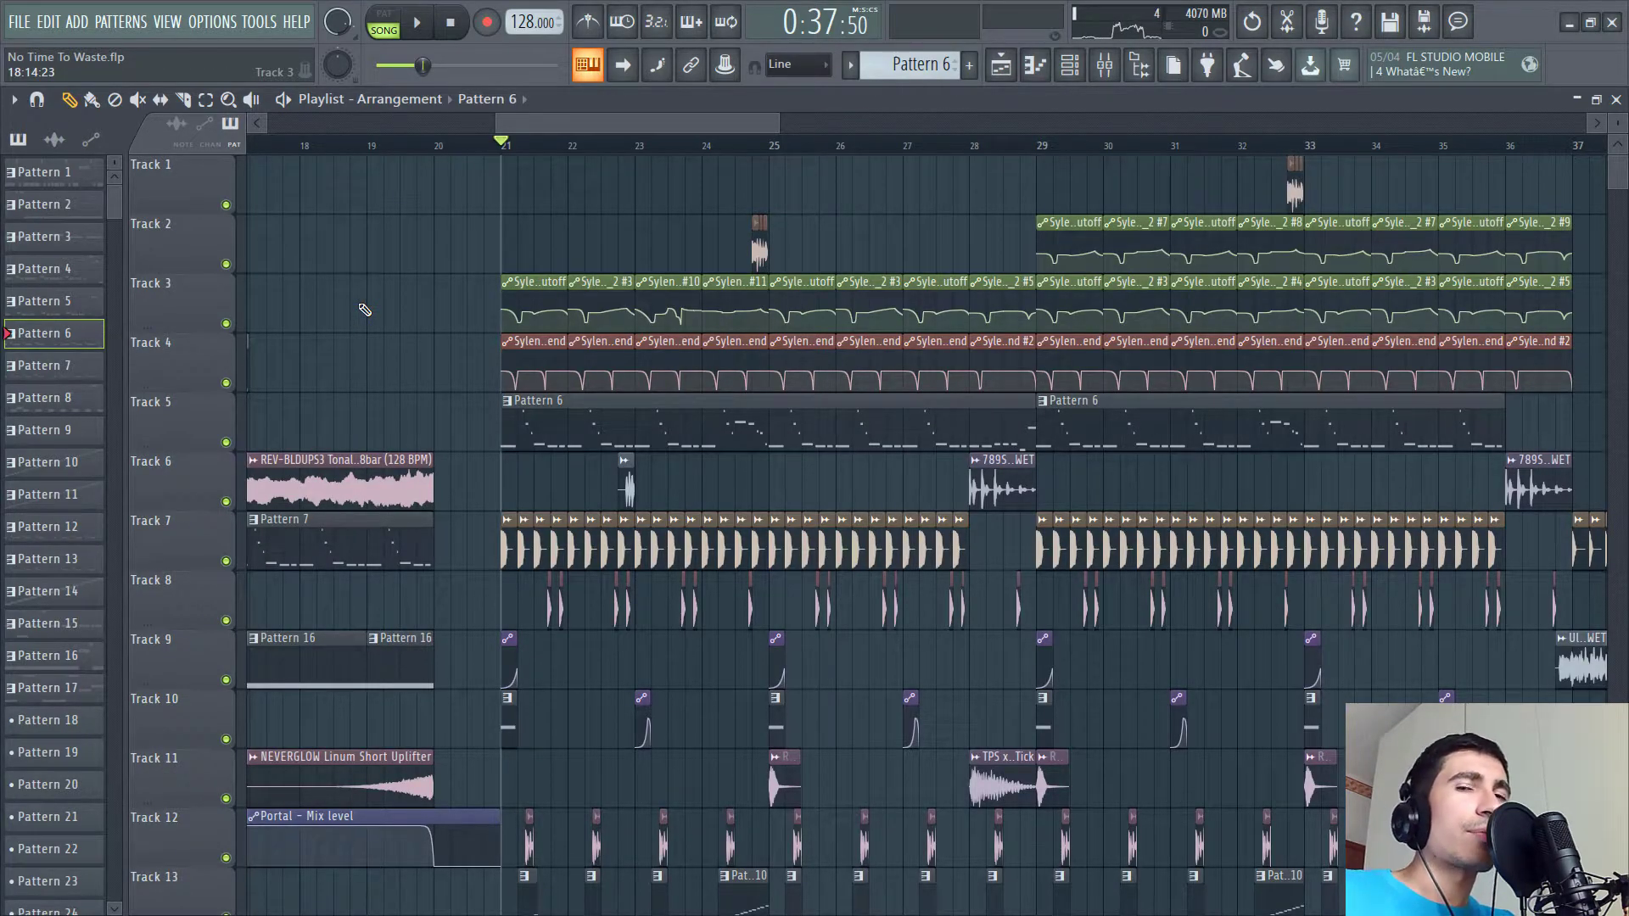
{"action": "key", "text": "space"}
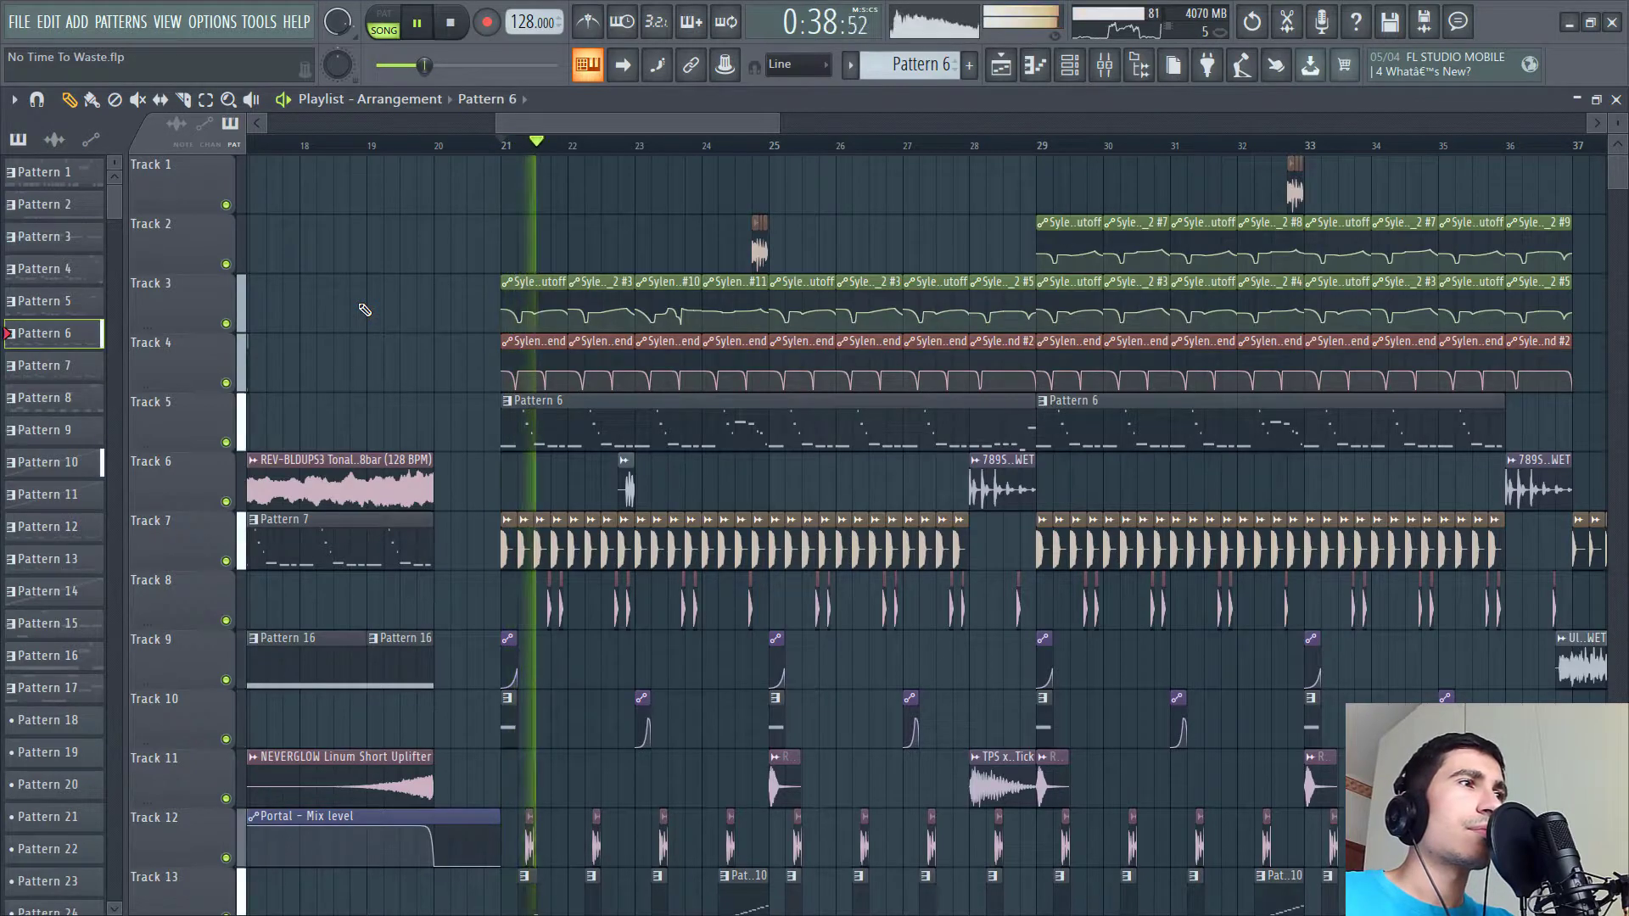
{"action": "scroll", "coordinate": [458, 354], "scroll_direction": "down", "scroll_amount": 4}
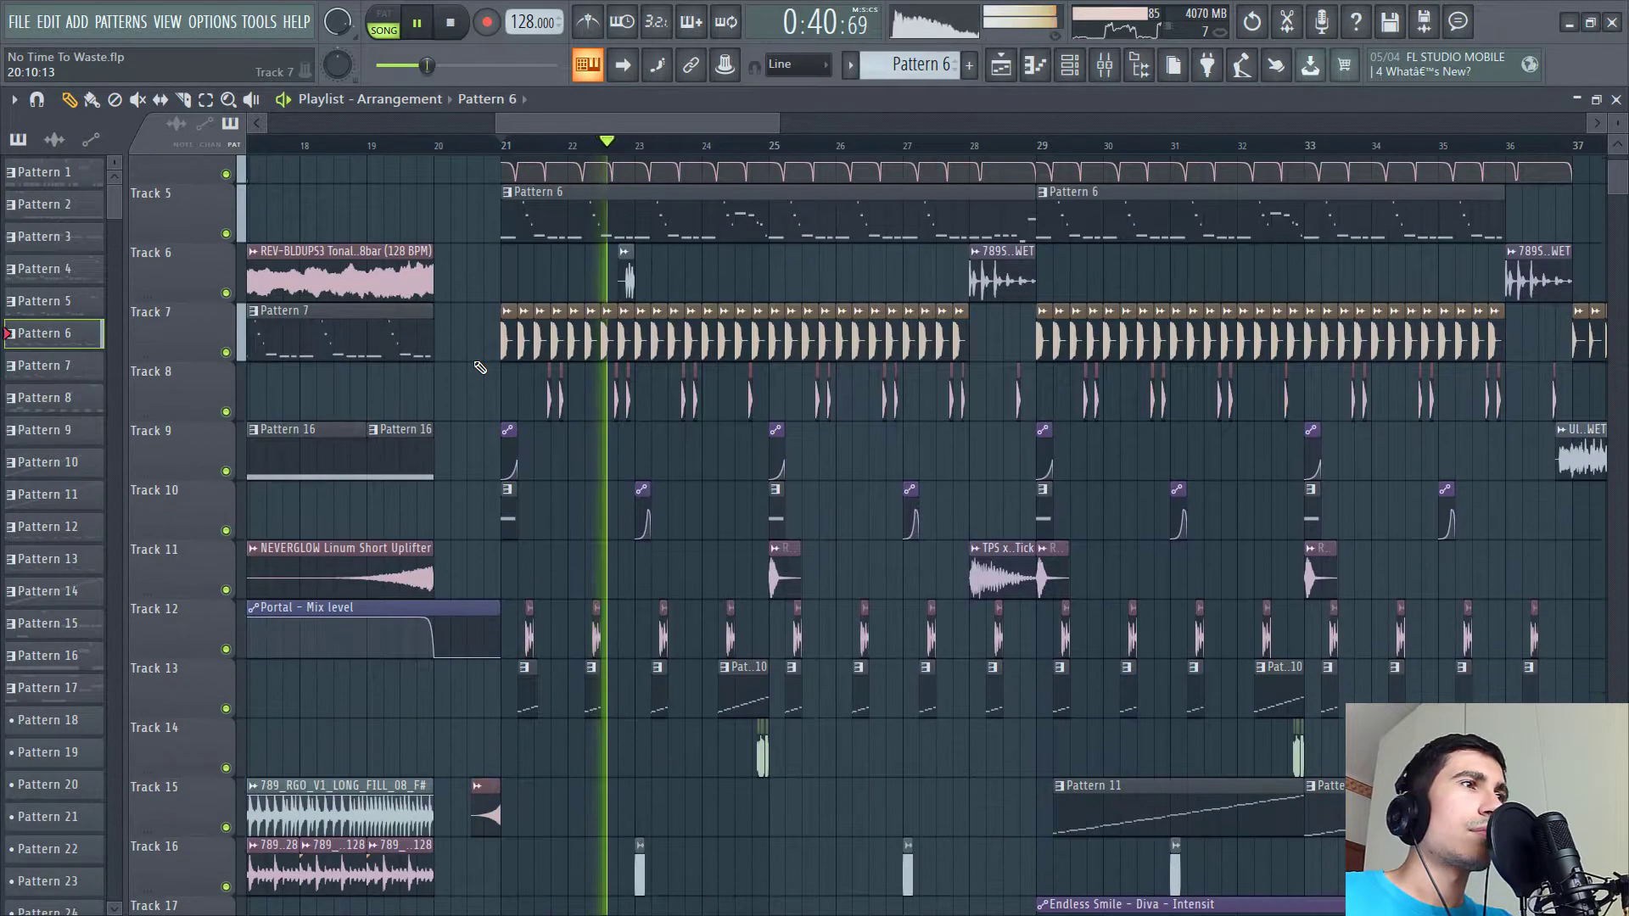
{"action": "scroll", "coordinate": [479, 367], "scroll_direction": "up", "scroll_amount": 3}
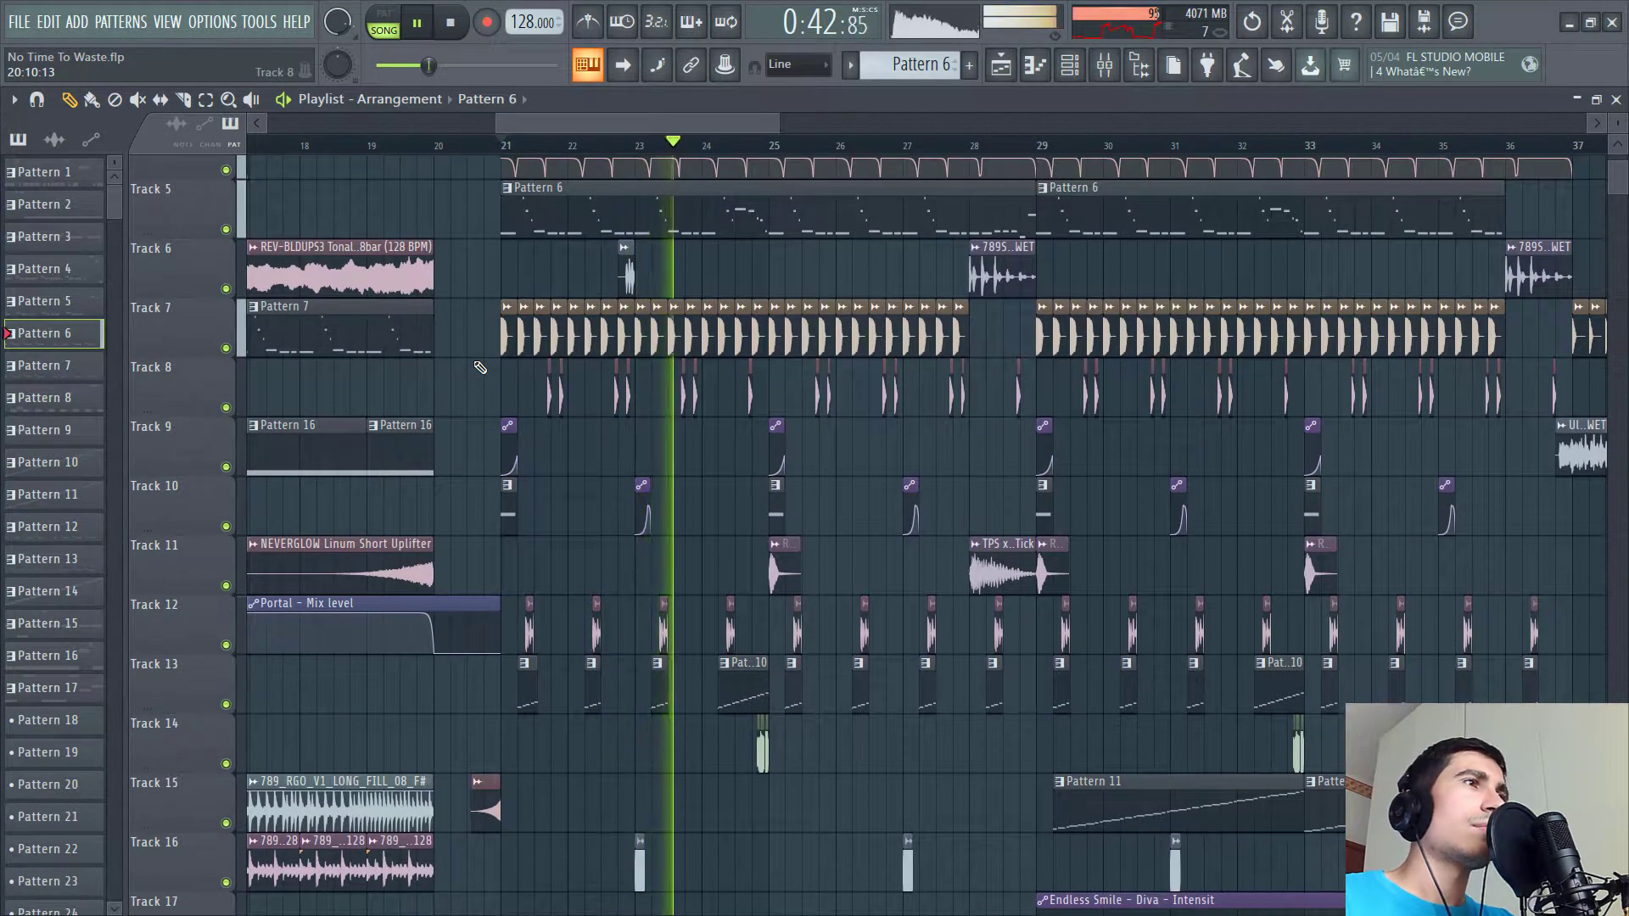
{"action": "scroll", "coordinate": [481, 367], "scroll_direction": "up", "scroll_amount": 1}
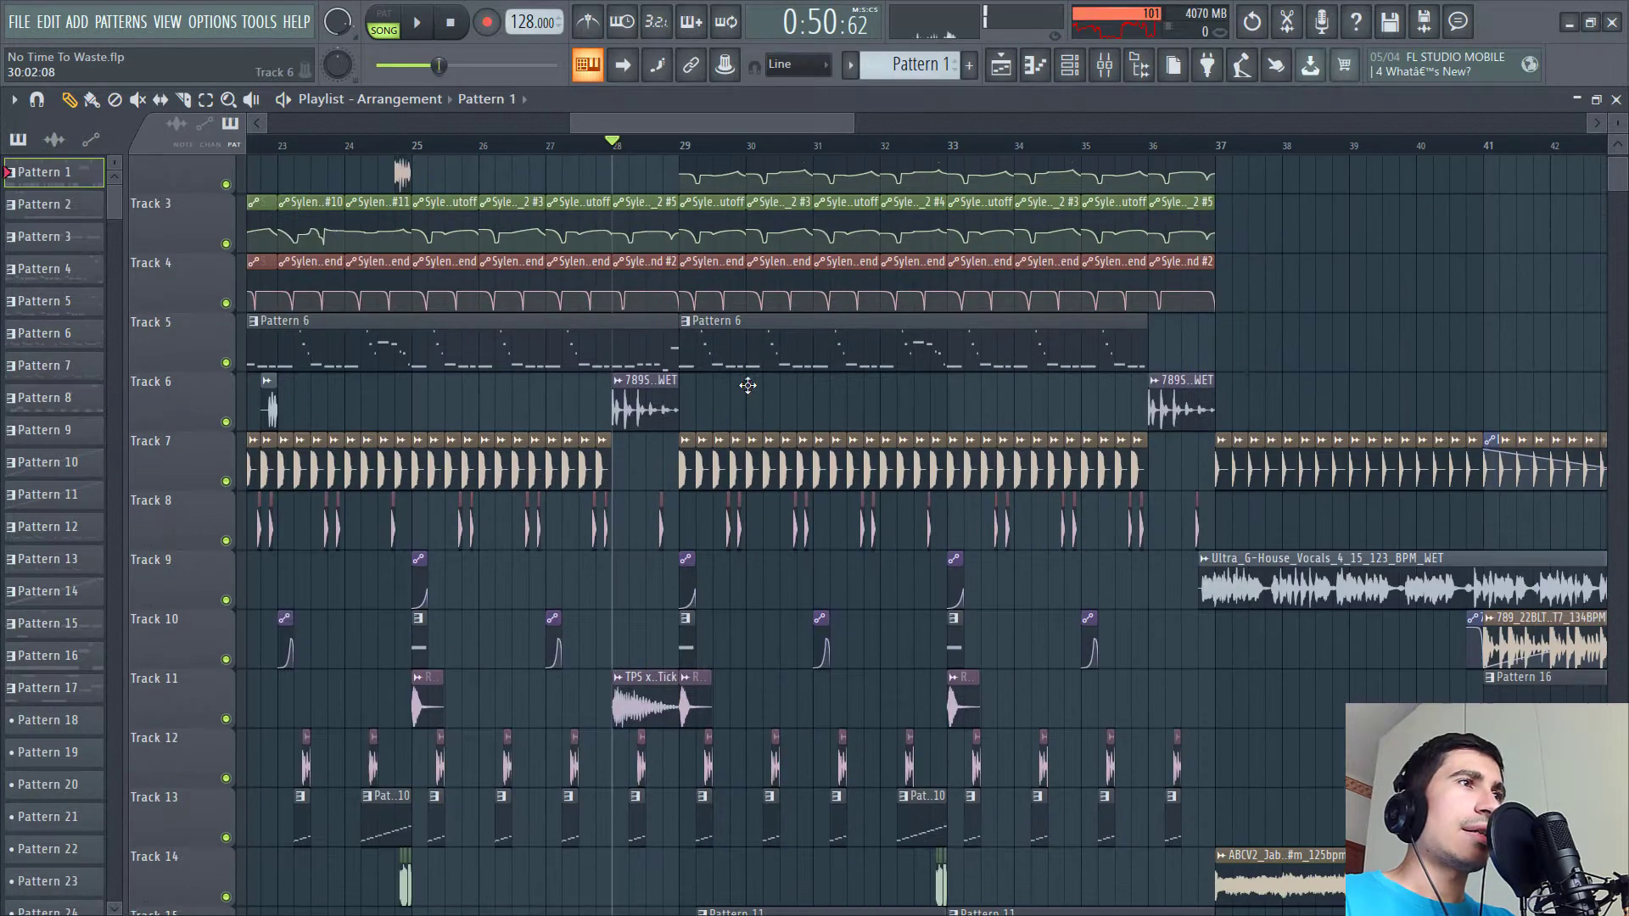
{"action": "scroll", "coordinate": [748, 386], "scroll_direction": "up", "scroll_amount": 1}
- Jump to bar 29, select Pattern 12 and switch playback to pattern mode
{"action": "left_click", "coordinate": [683, 151]}
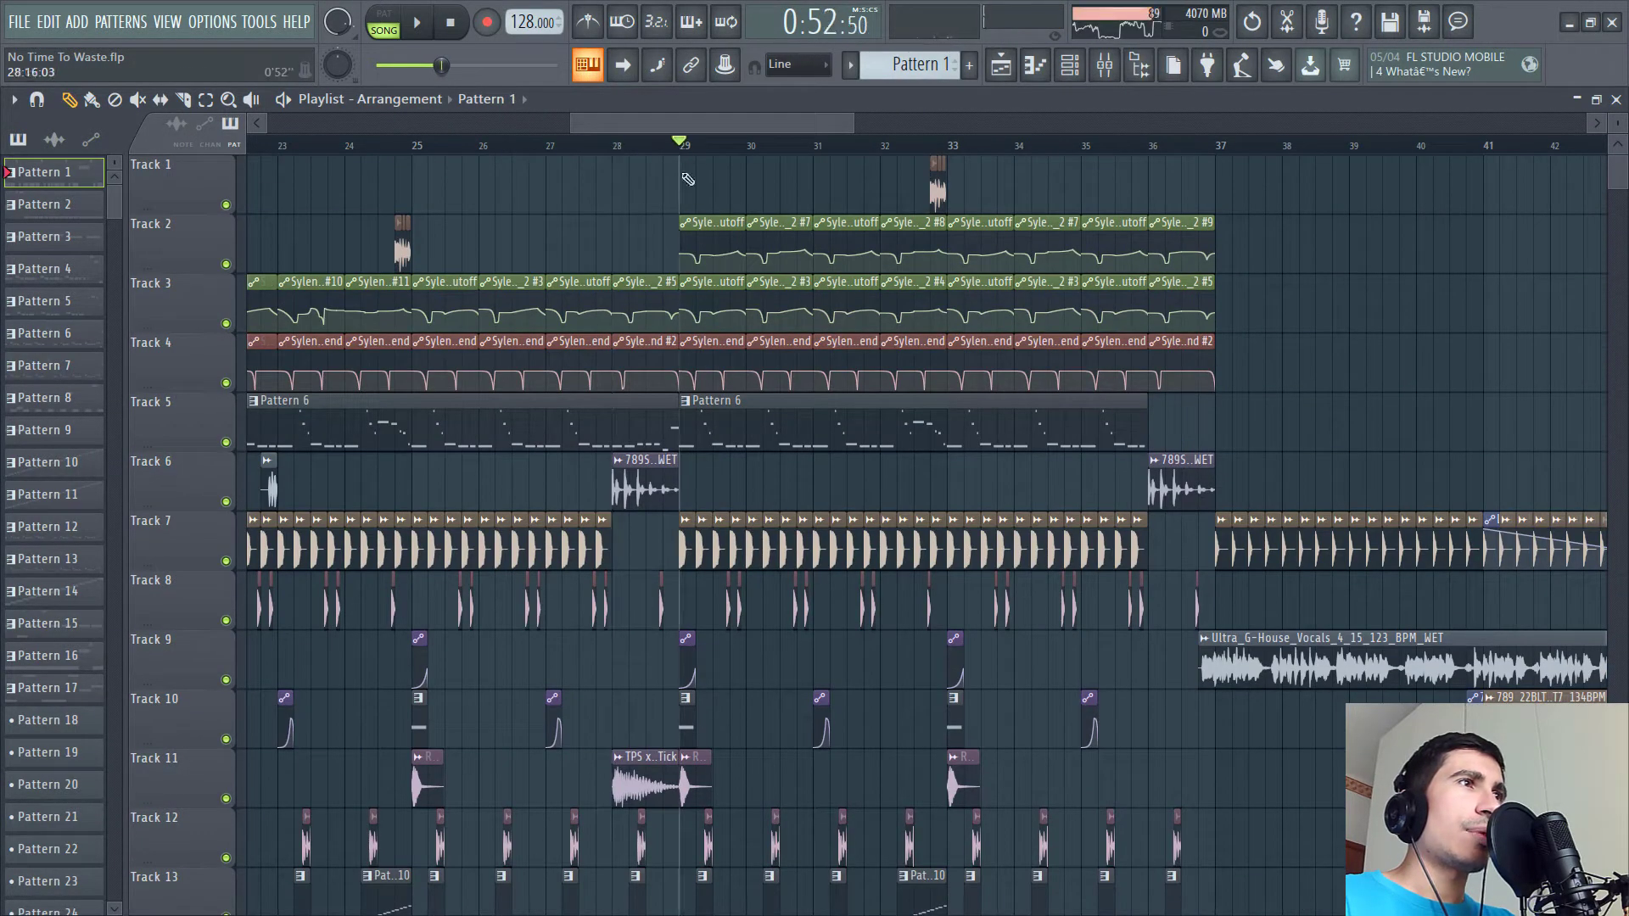
{"action": "scroll", "coordinate": [717, 554], "scroll_direction": "down", "scroll_amount": 13}
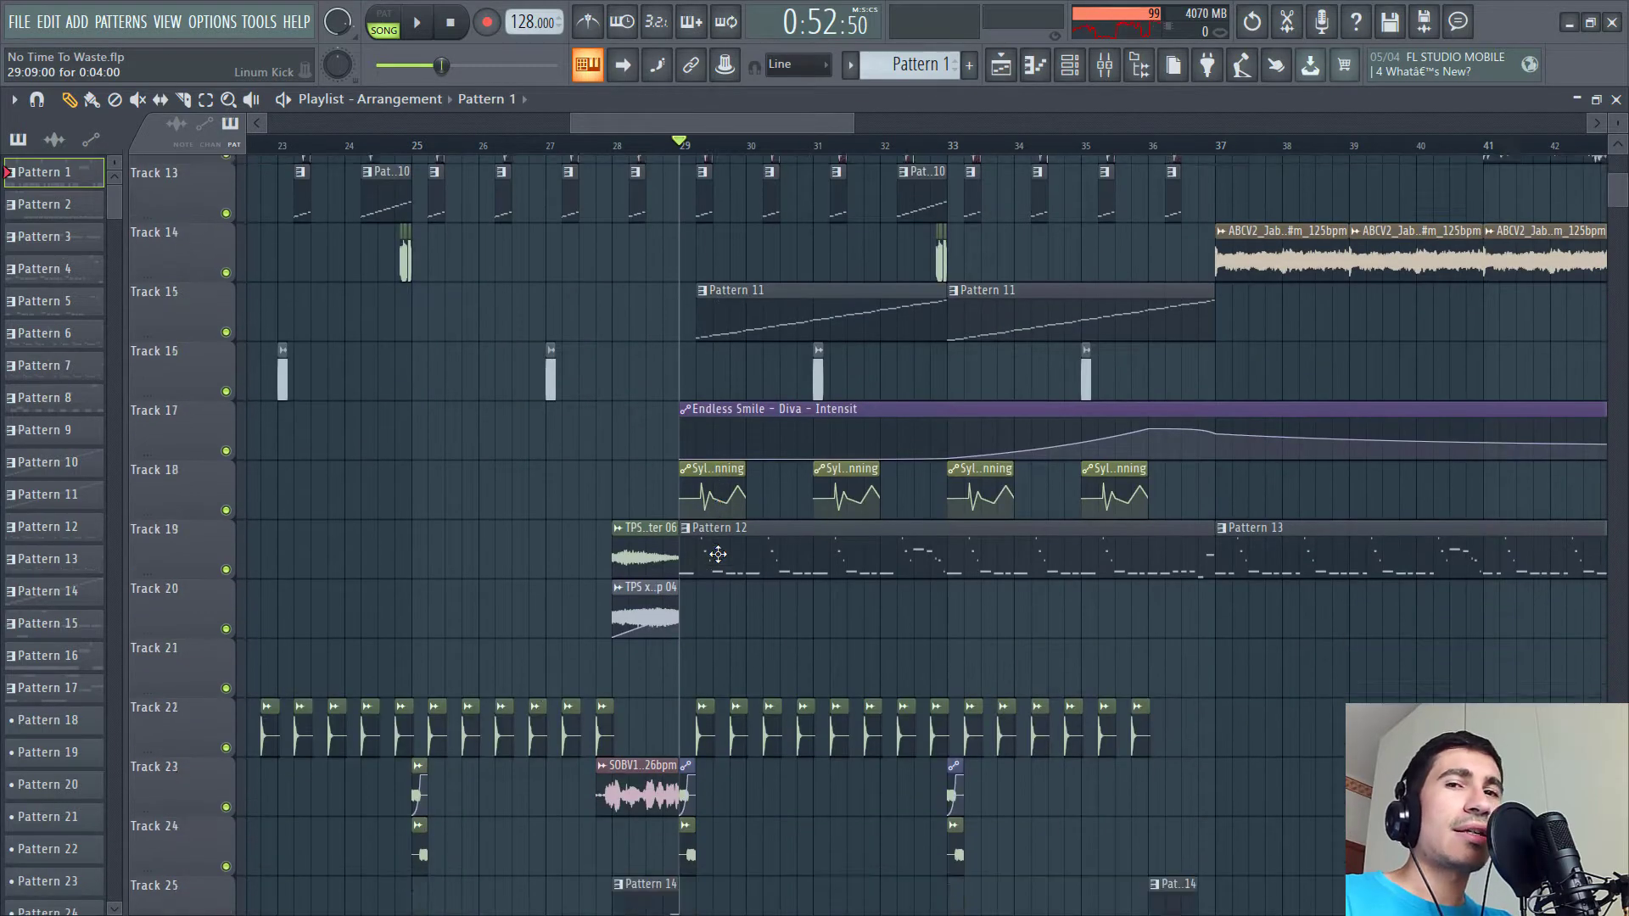
{"action": "left_click", "coordinate": [760, 461]}
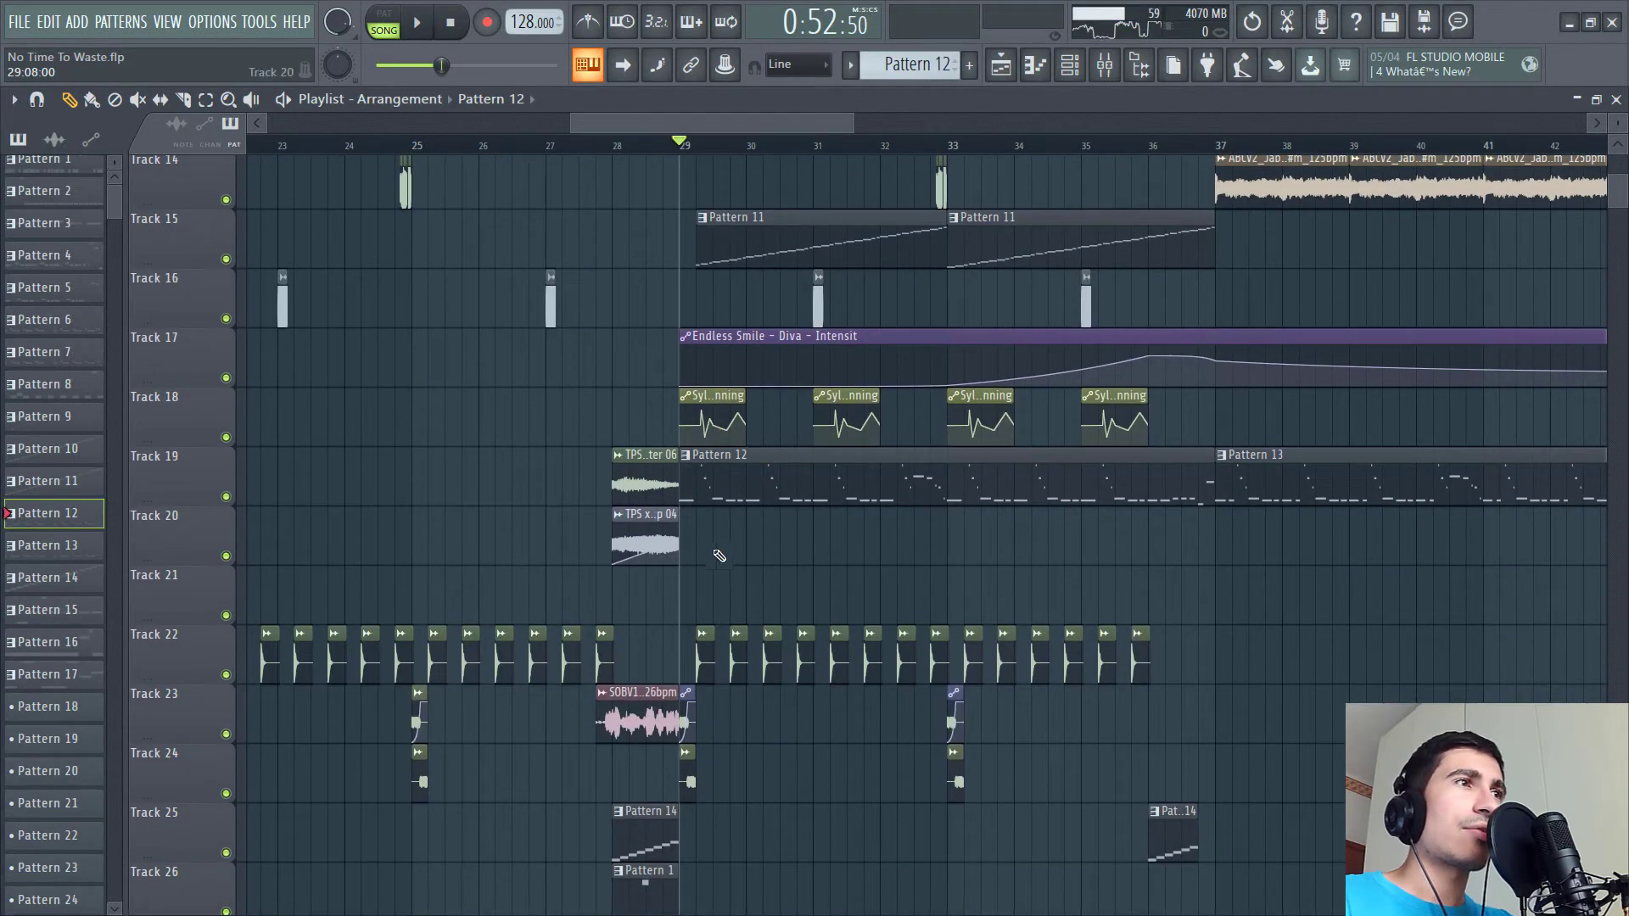
{"action": "left_click", "coordinate": [386, 23]}
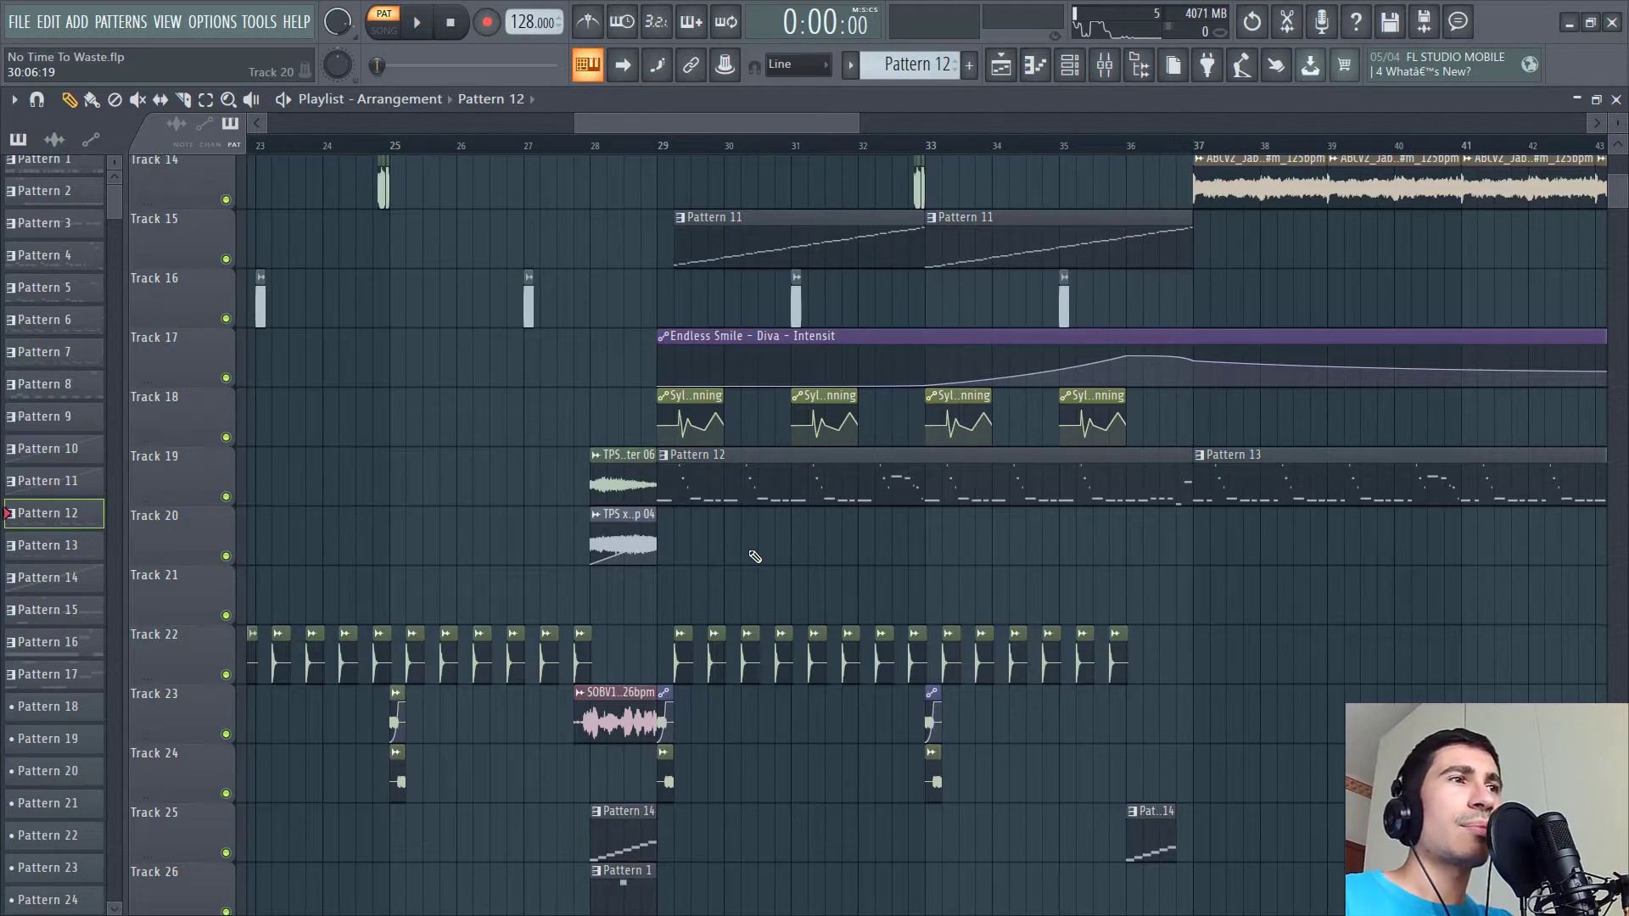
{"action": "left_click_drag", "start_coordinate": [751, 569], "coordinate": [696, 666]}
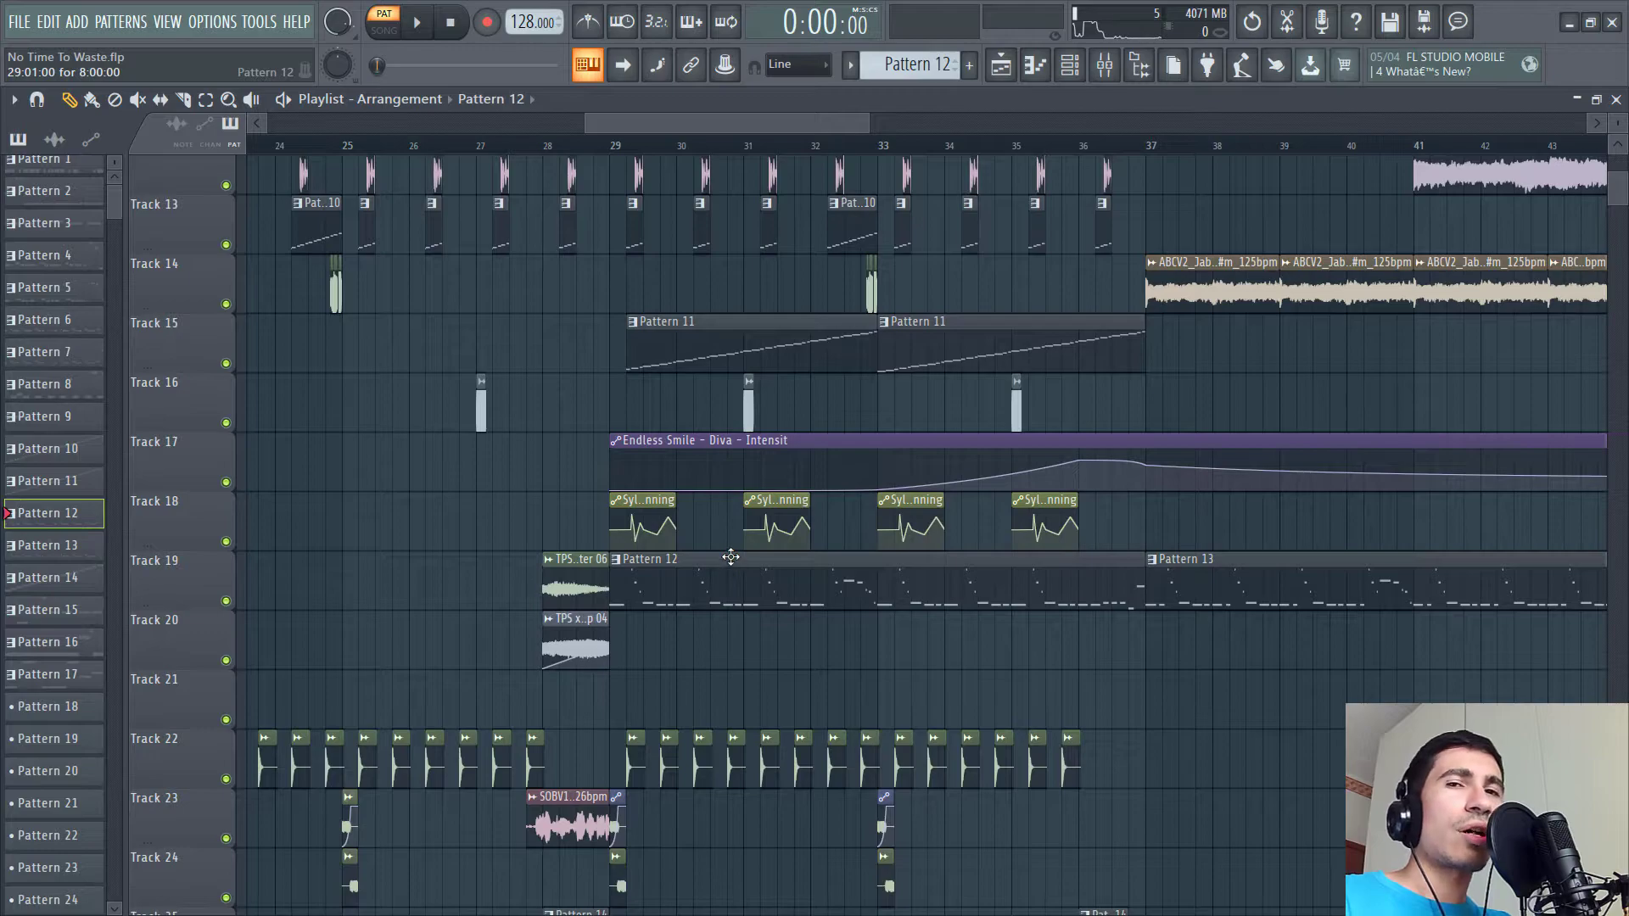
{"action": "left_click_drag", "start_coordinate": [648, 442], "coordinate": [625, 598]}
{"action": "left_click_drag", "start_coordinate": [654, 502], "coordinate": [711, 248]}
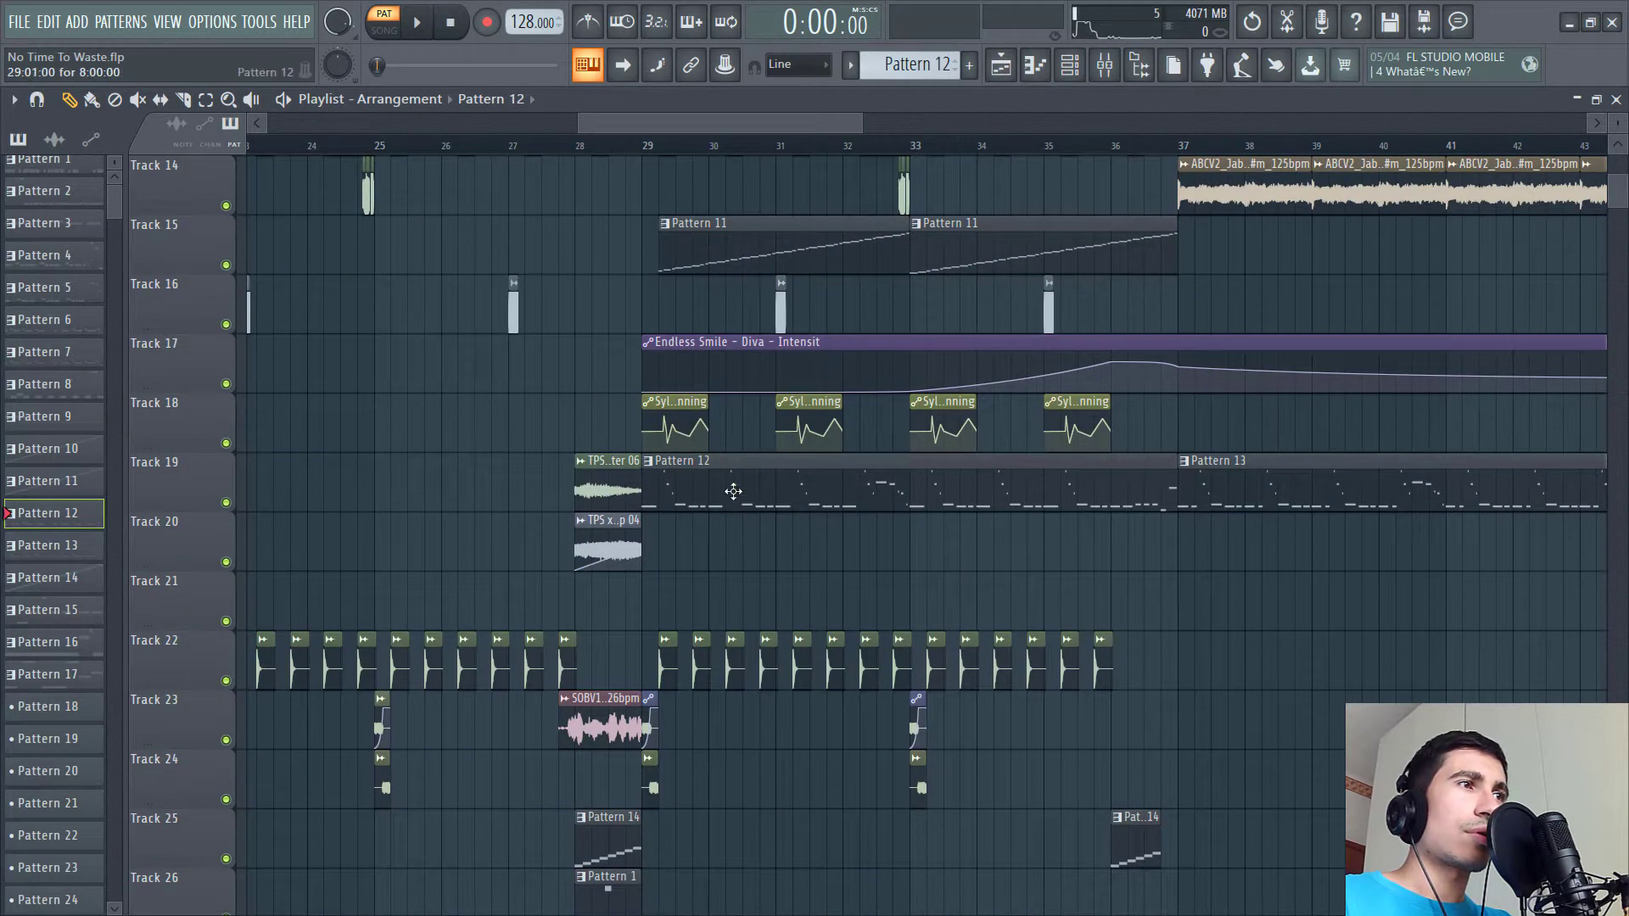
- Open the channel rack and preview Pattern 12
{"action": "left_click", "coordinate": [1104, 64]}
{"action": "key", "text": "space"}
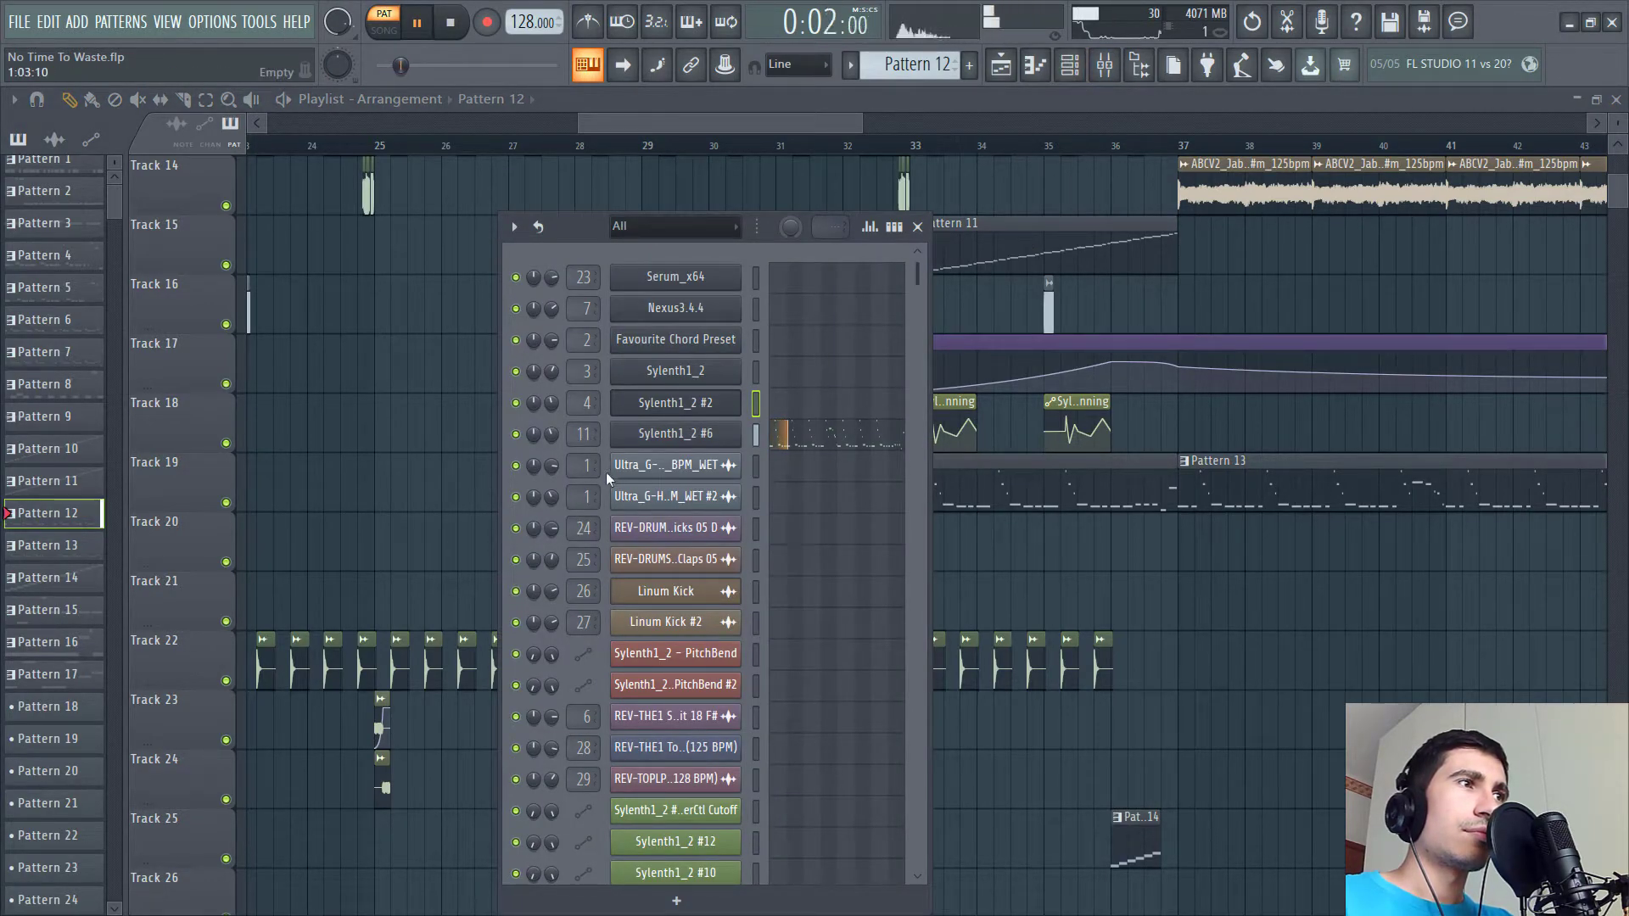
{"action": "key", "text": "space"}
- Open the Sylenth1_2 #6 instrument, move its window aside and show its mixer insert
{"action": "left_click", "coordinate": [670, 434]}
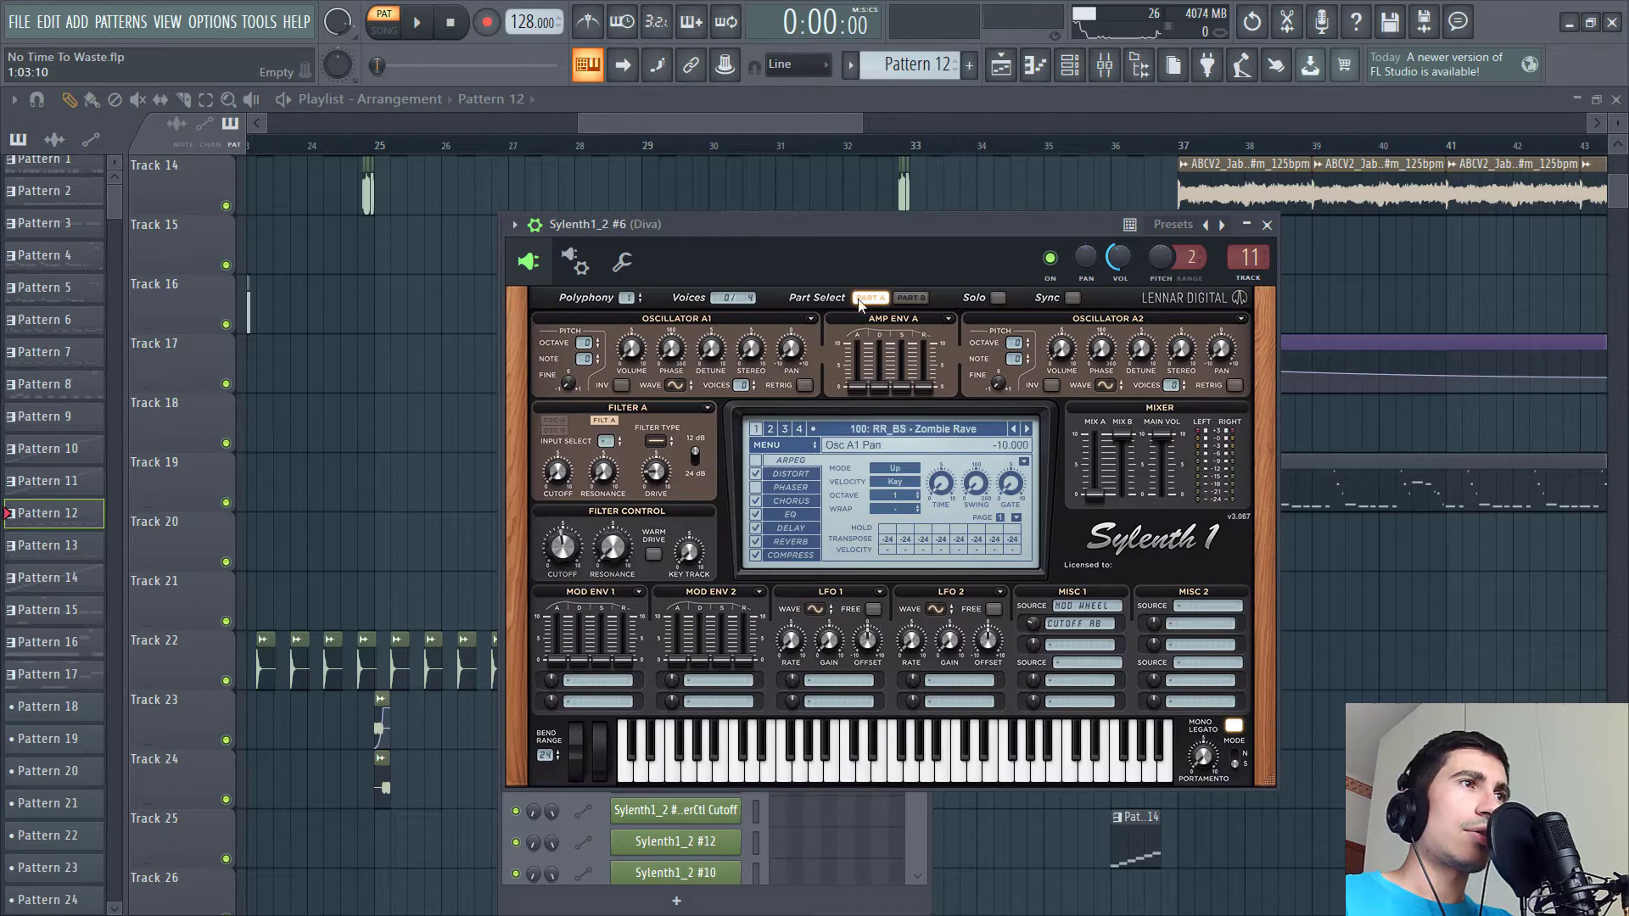
{"action": "left_click_drag", "start_coordinate": [981, 241], "coordinate": [729, 272]}
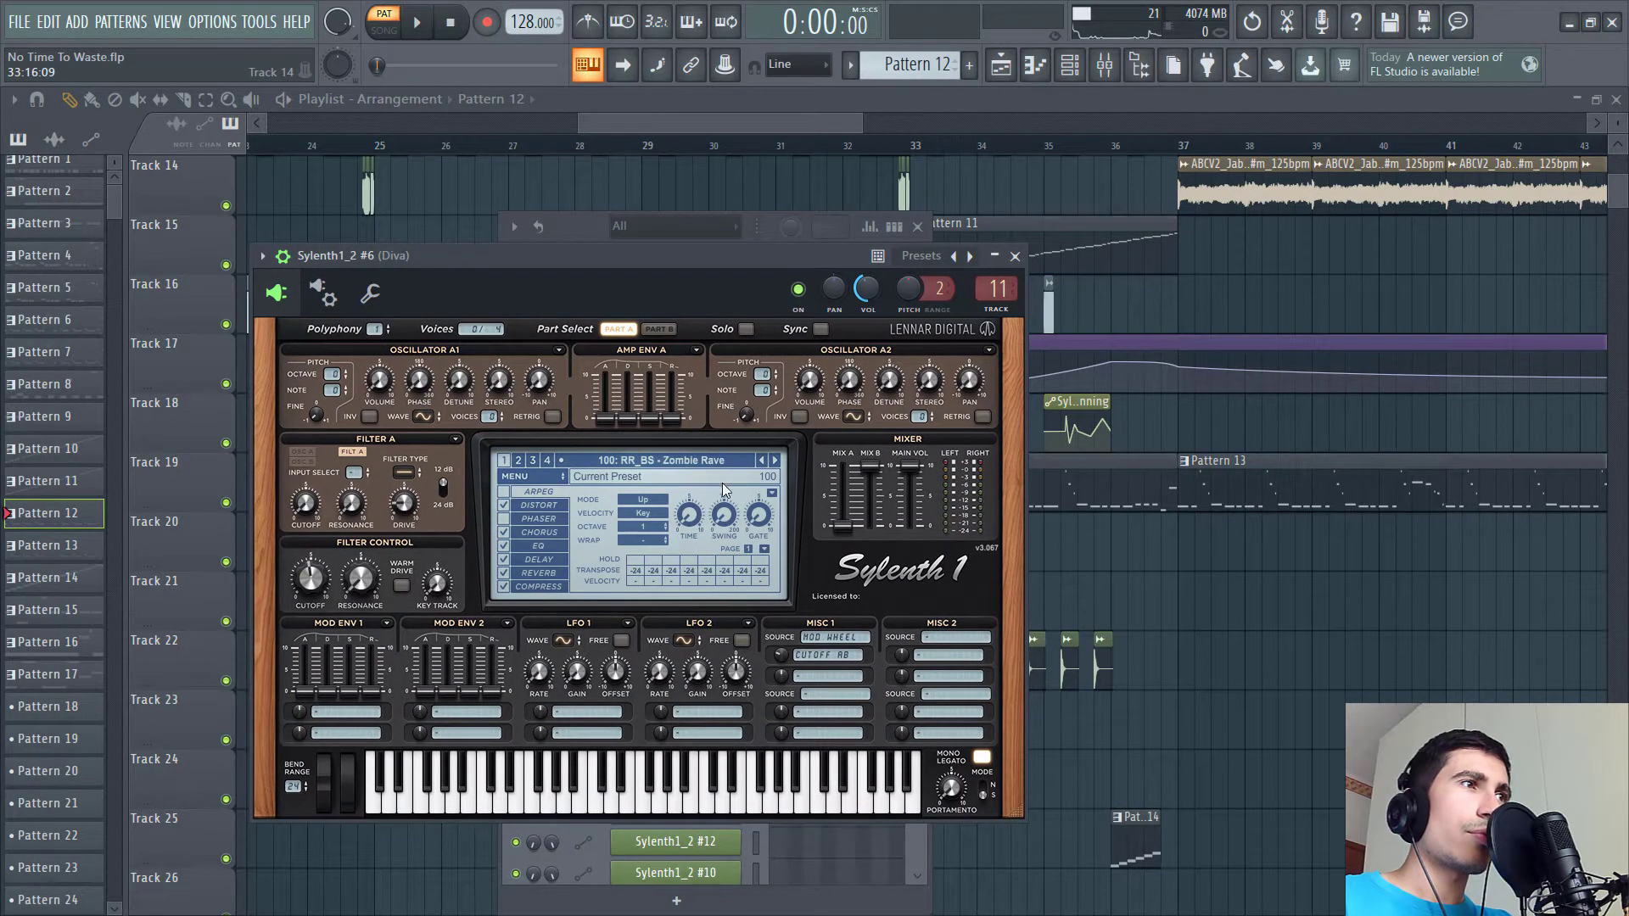
{"action": "key", "text": "F9"}
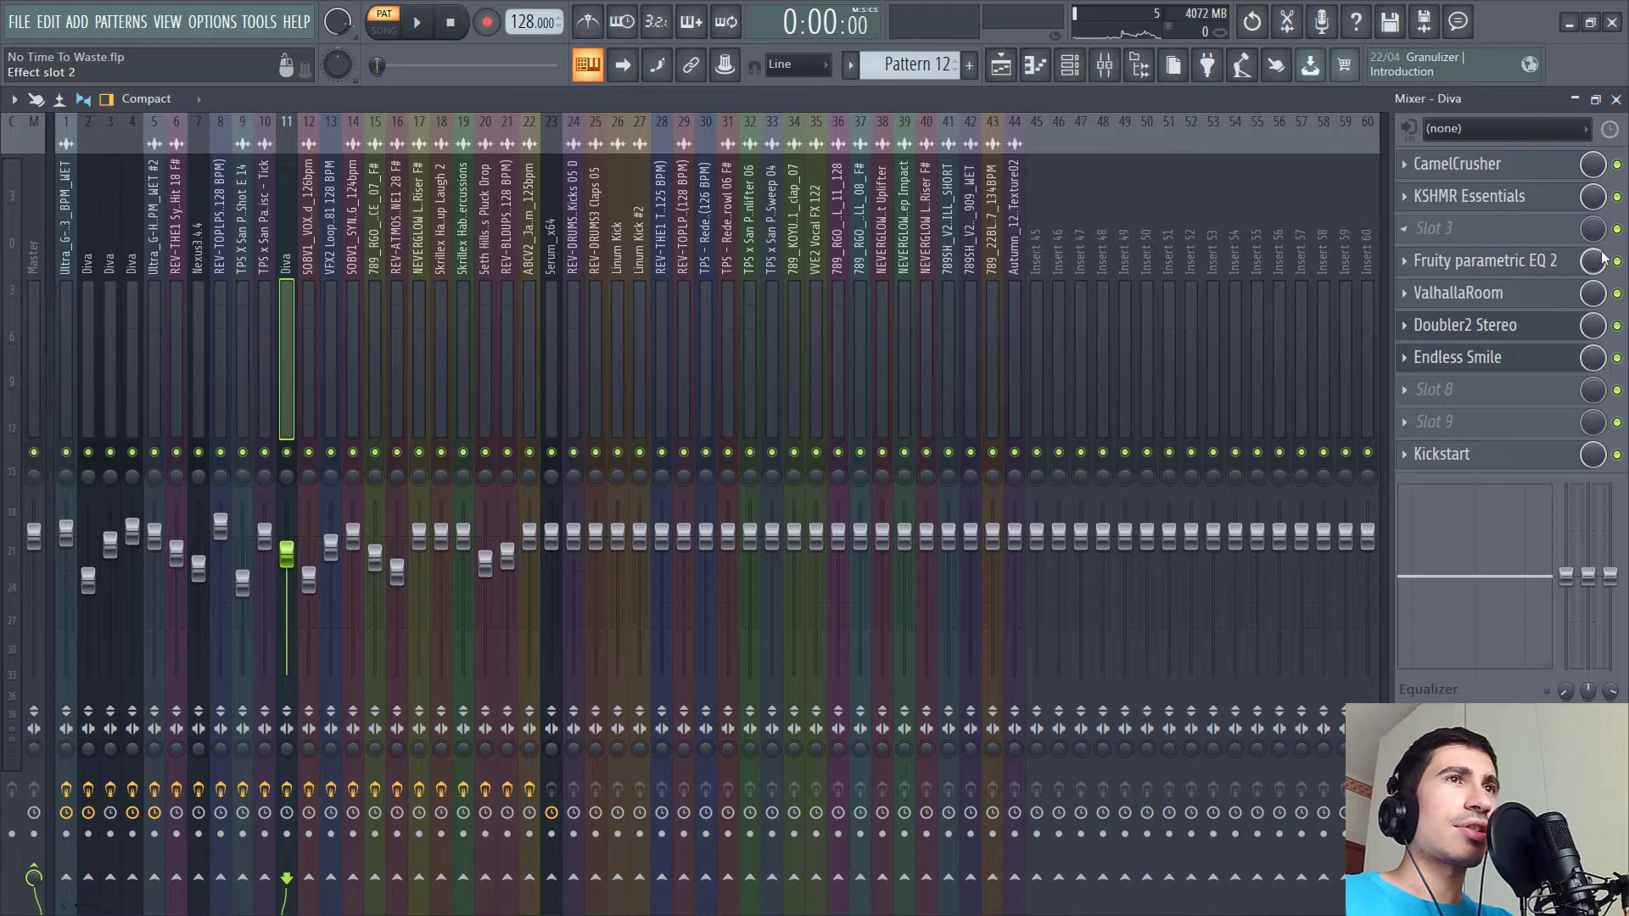
- Open the Fruity parametric EQ 2 and ValhallaRoom effects on the Diva mixer insert to show their settings
{"action": "left_click", "coordinate": [1510, 263]}
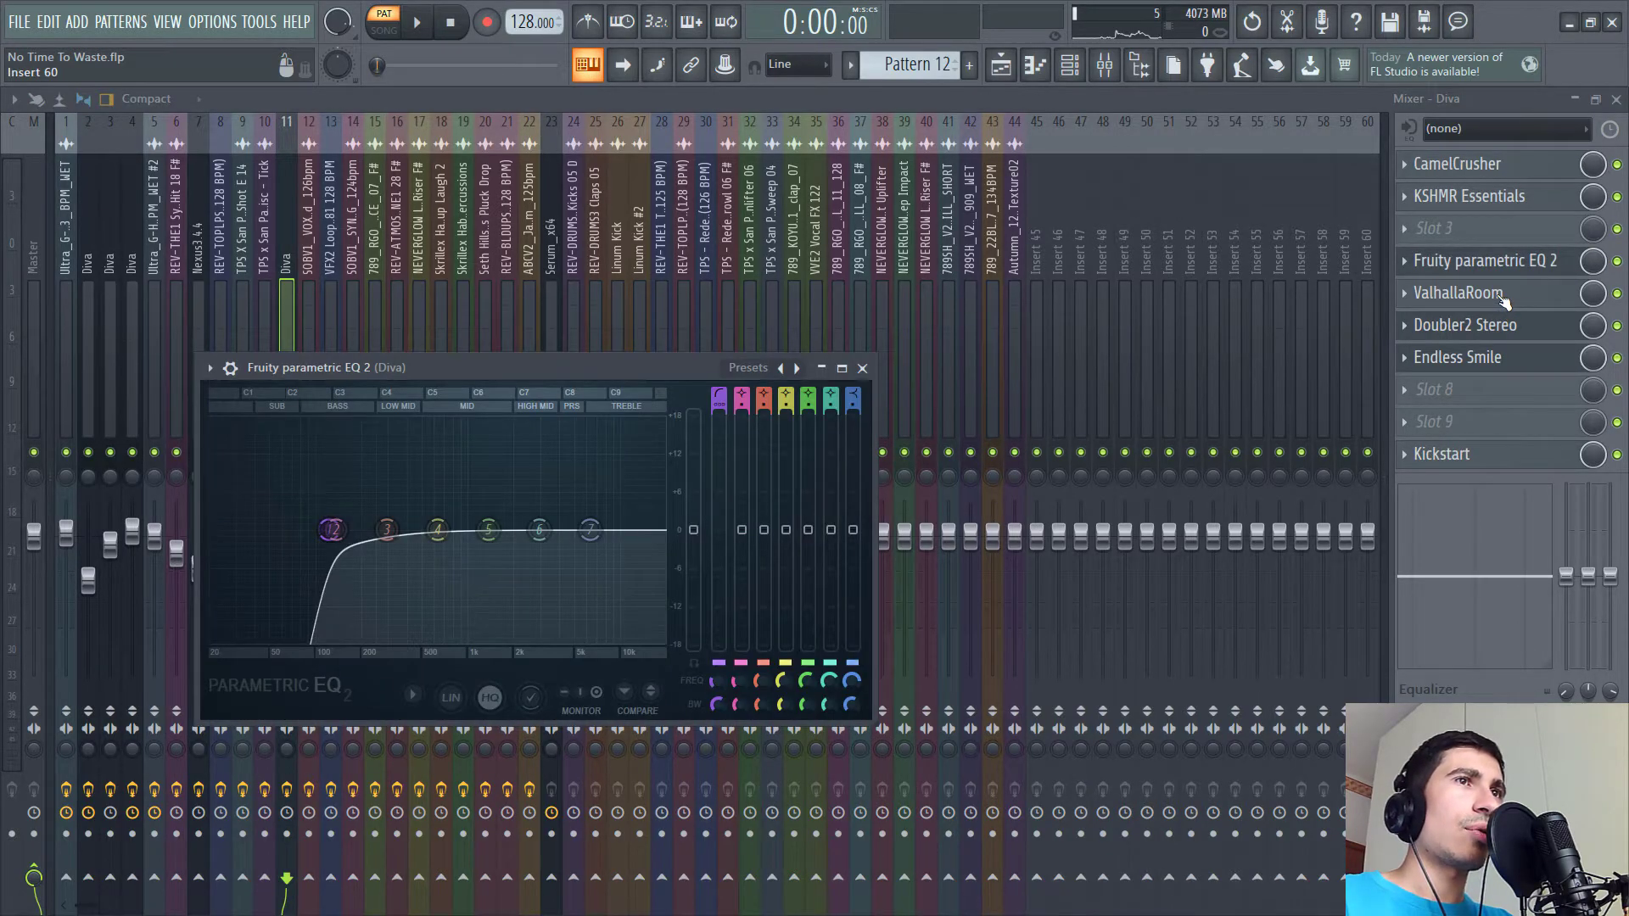
{"action": "left_click", "coordinate": [1500, 294]}
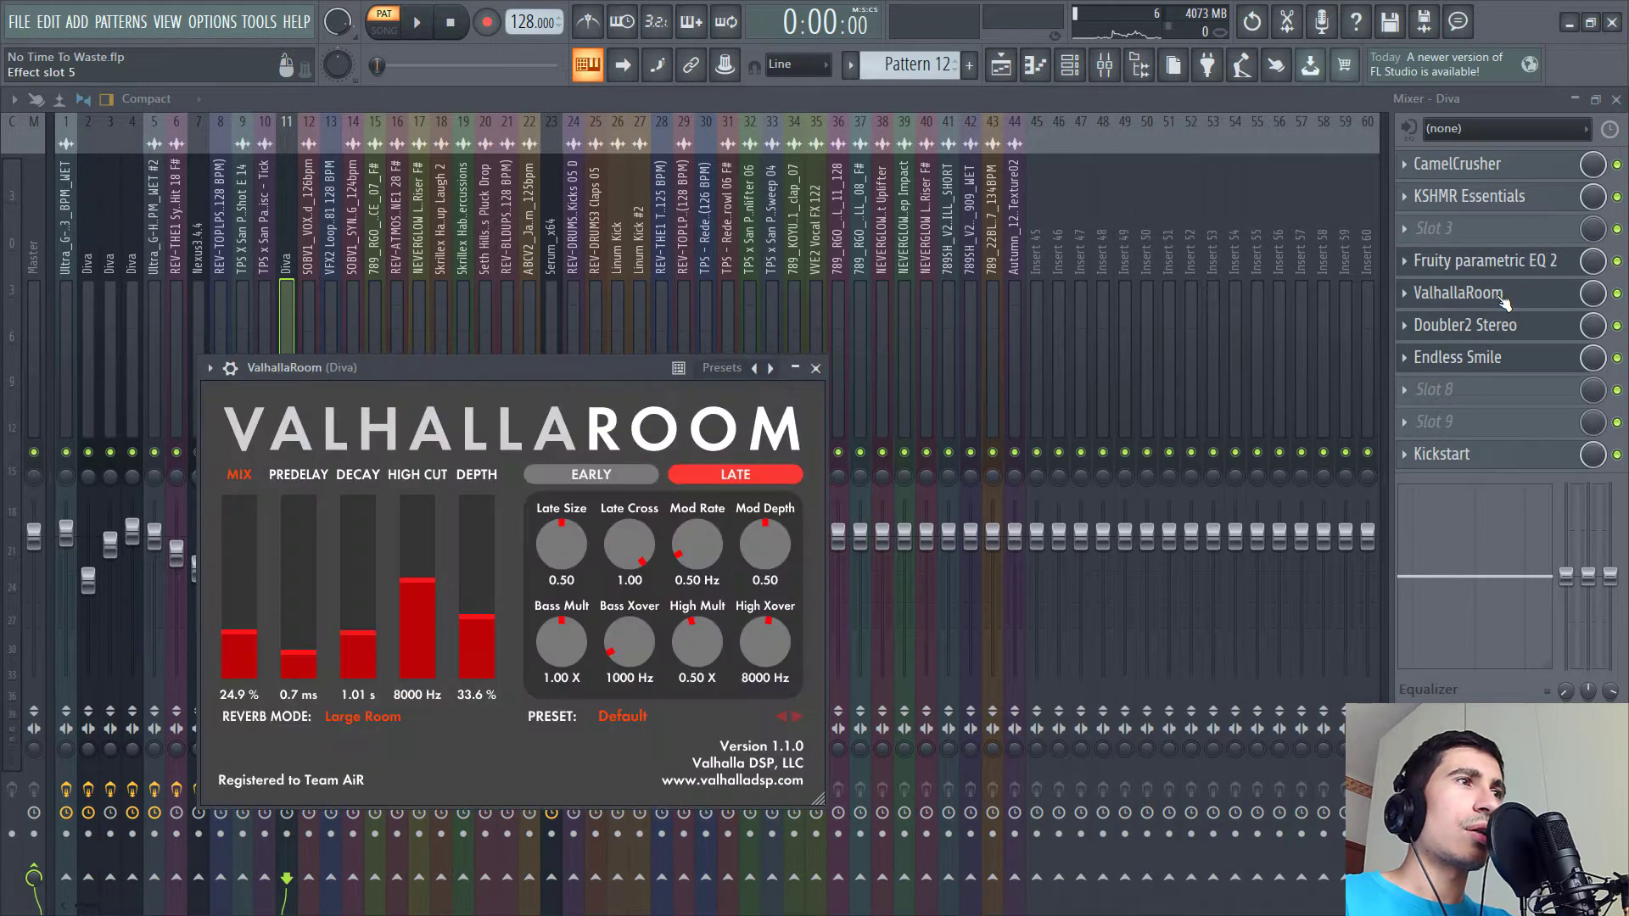
{"action": "left_click", "coordinate": [1500, 295]}
- Open the Doubler2 Stereo effect on the Diva insert and move its window aside
{"action": "left_click", "coordinate": [1476, 328]}
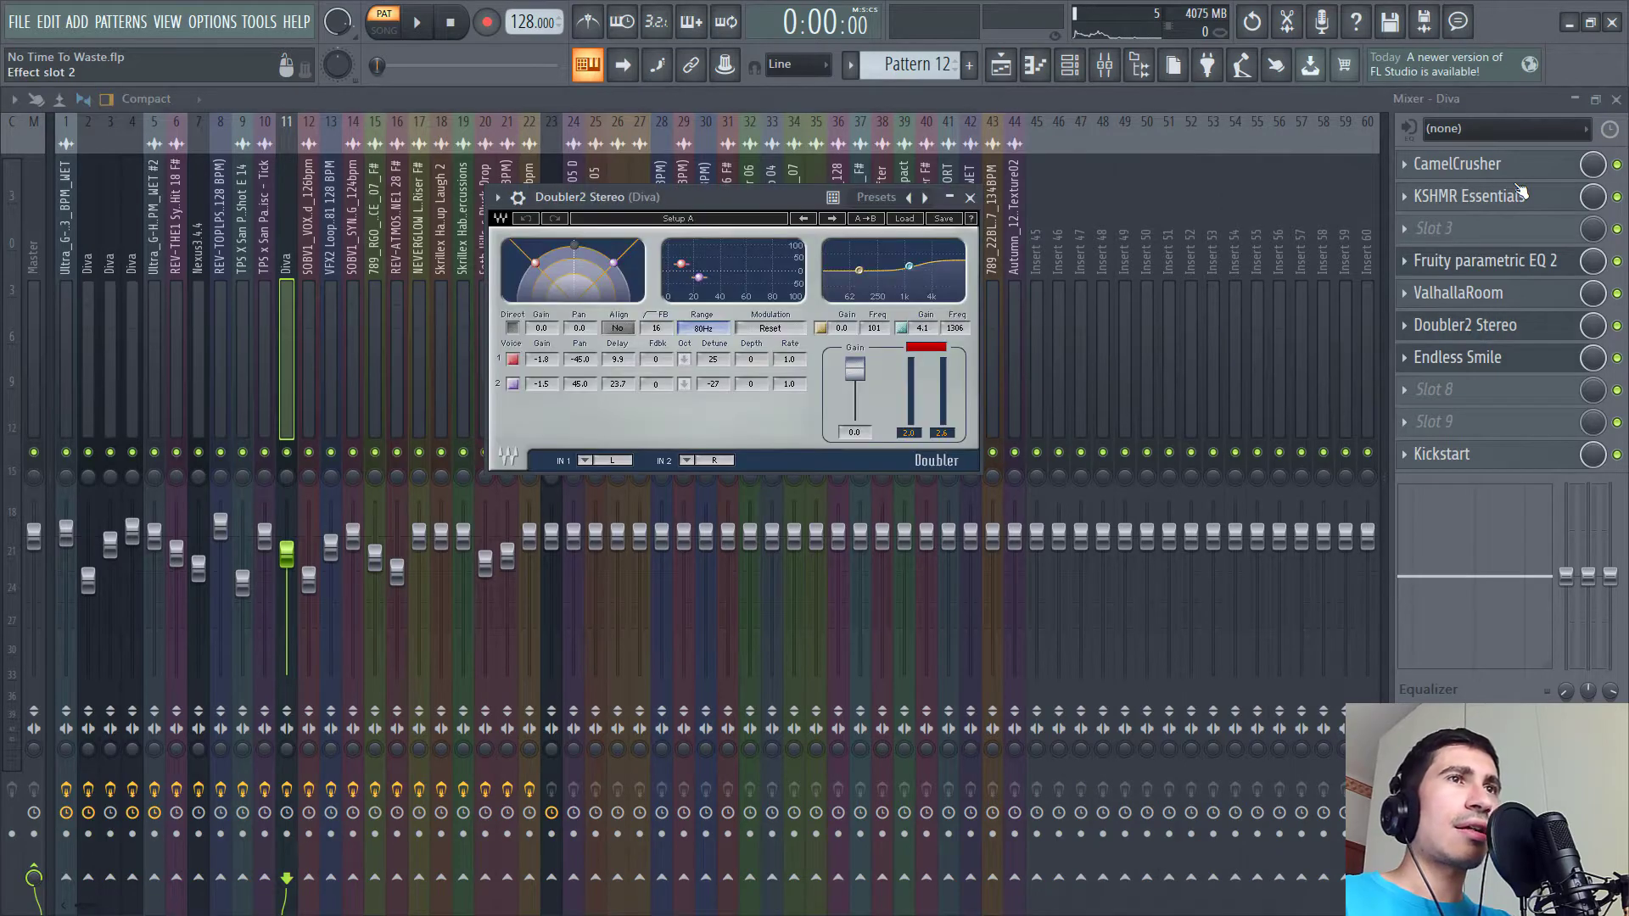
{"action": "left_click", "coordinate": [1501, 332]}
{"action": "left_click", "coordinate": [1501, 333]}
{"action": "left_click_drag", "start_coordinate": [728, 202], "coordinate": [925, 241]}
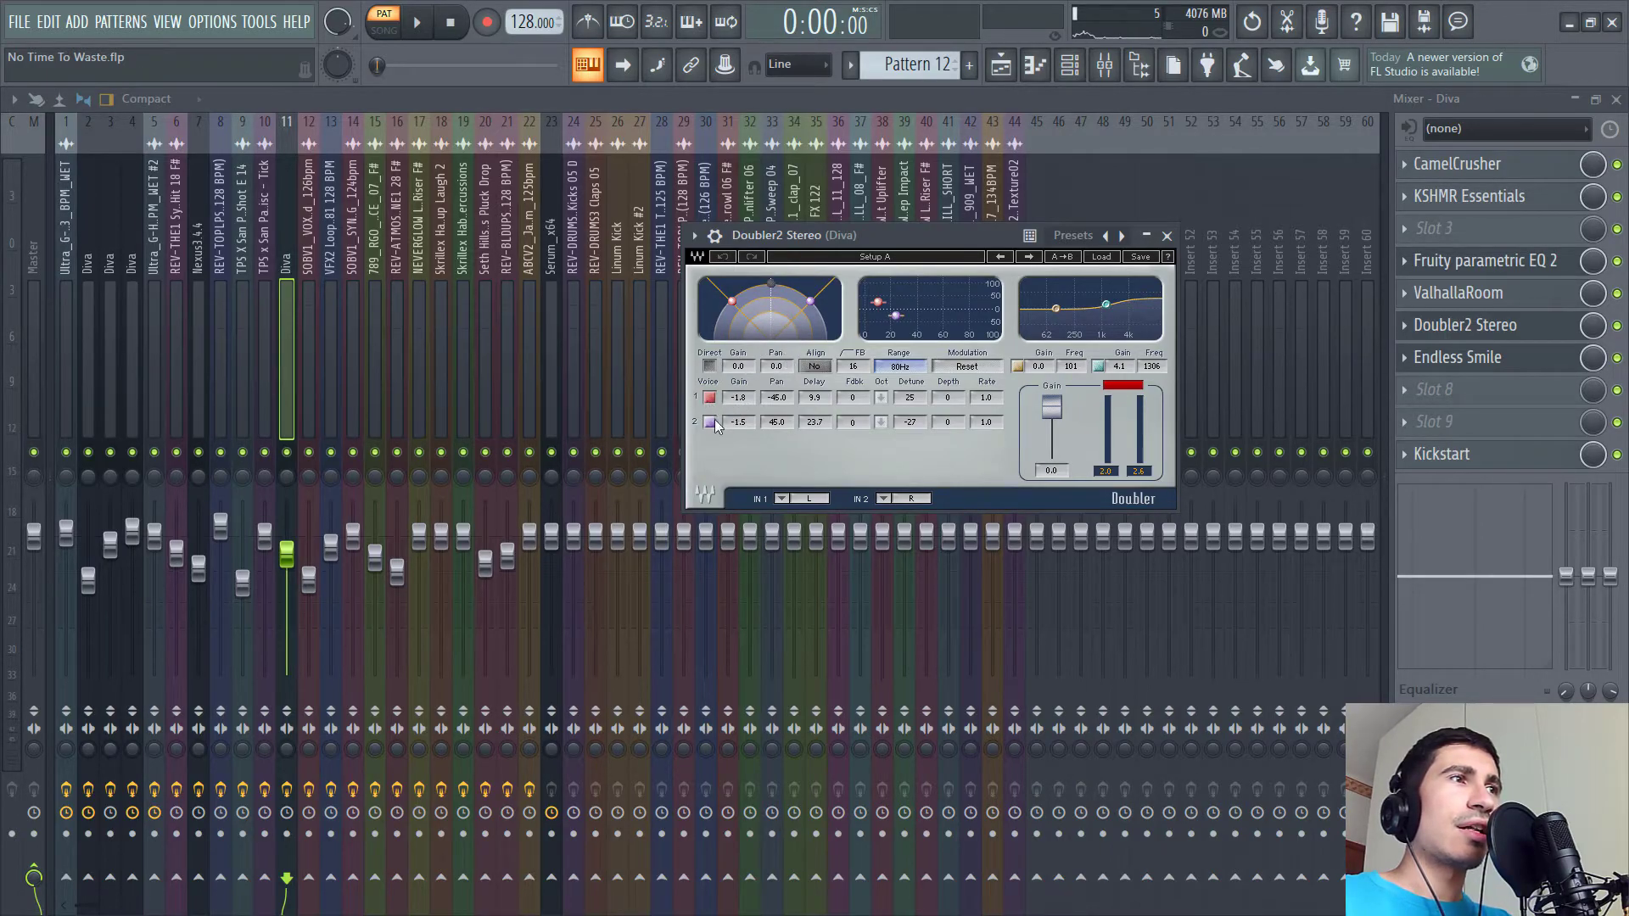
- Play Pattern 12 while toggling the Doubler2 Stereo effect on and off to compare, then stop
{"action": "key", "text": "space"}
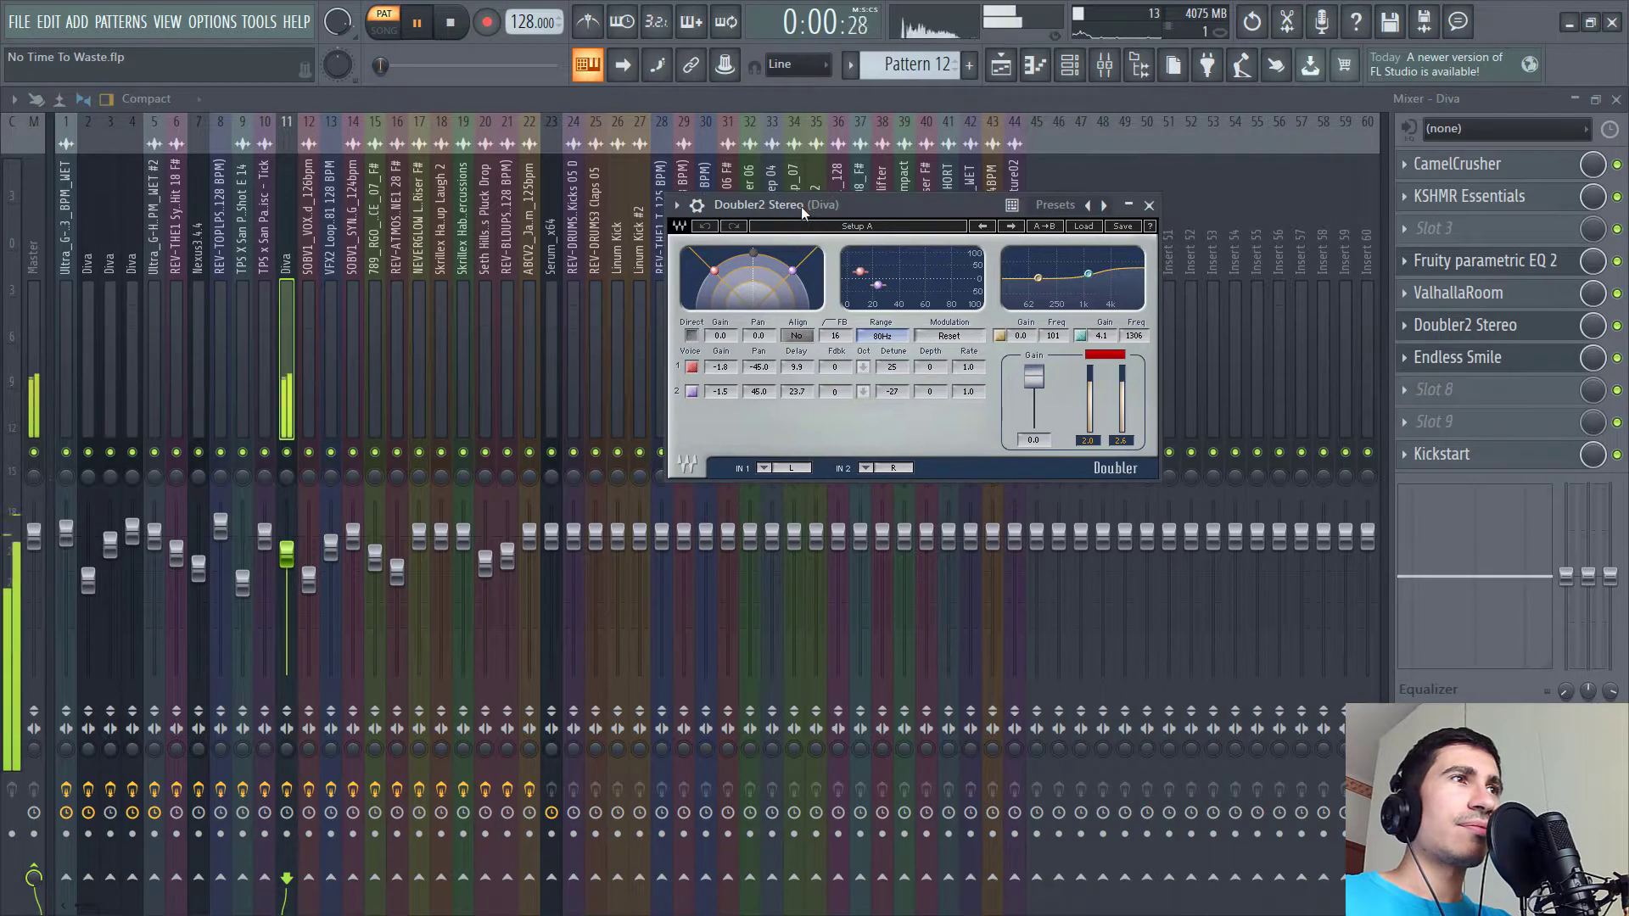
{"action": "left_click", "coordinate": [1616, 338]}
{"action": "left_click", "coordinate": [1616, 337]}
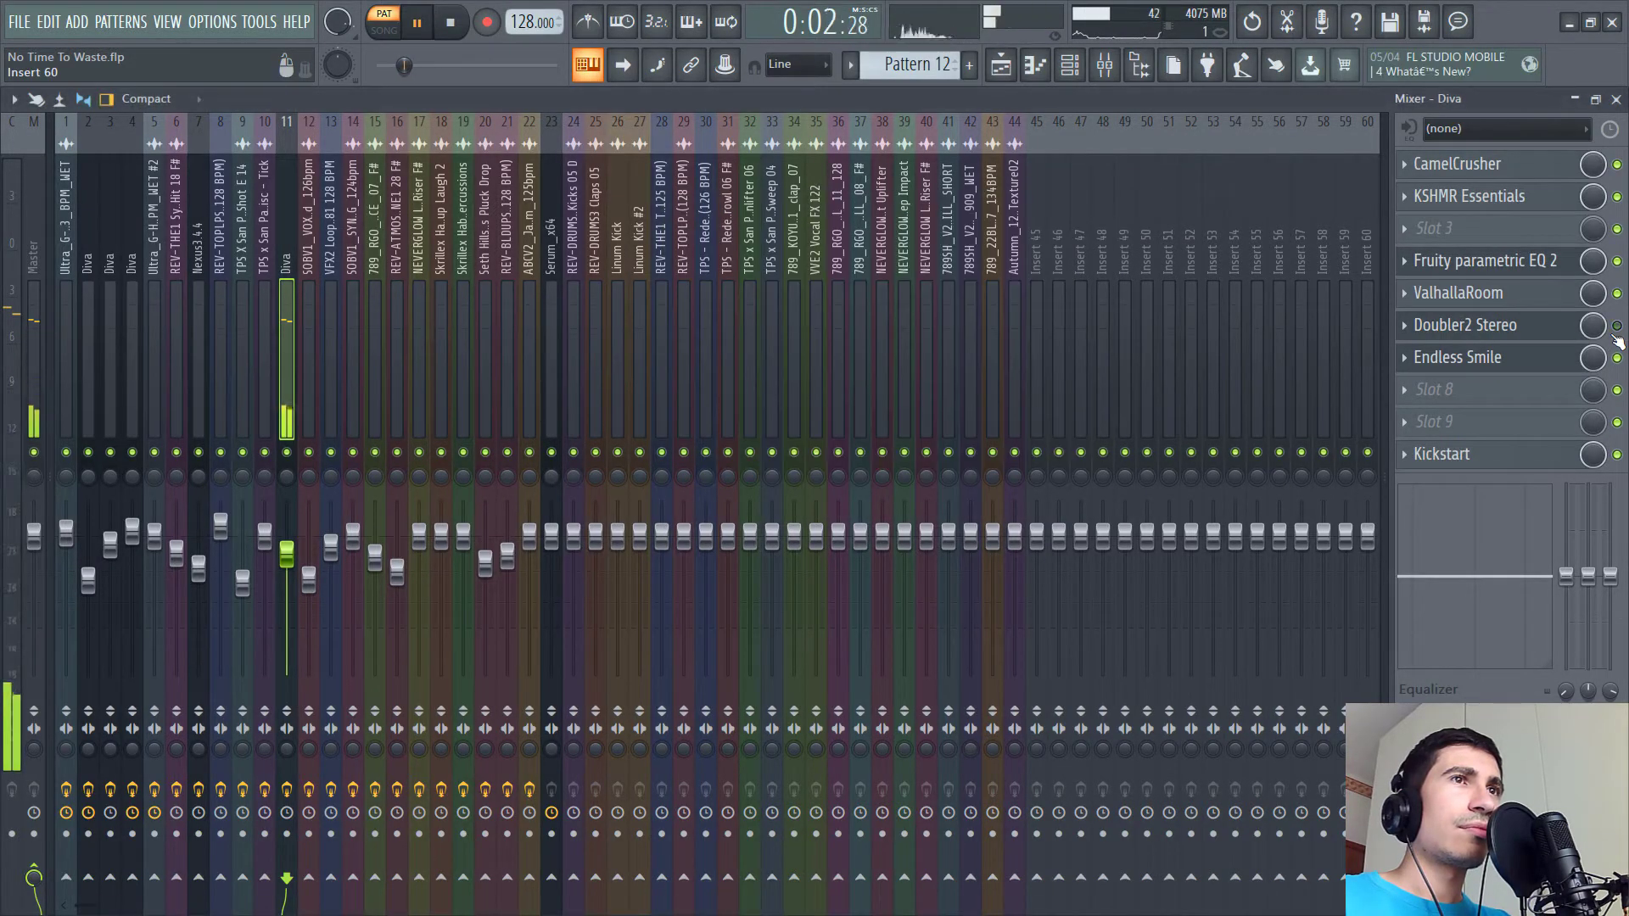
{"action": "left_click", "coordinate": [1616, 338]}
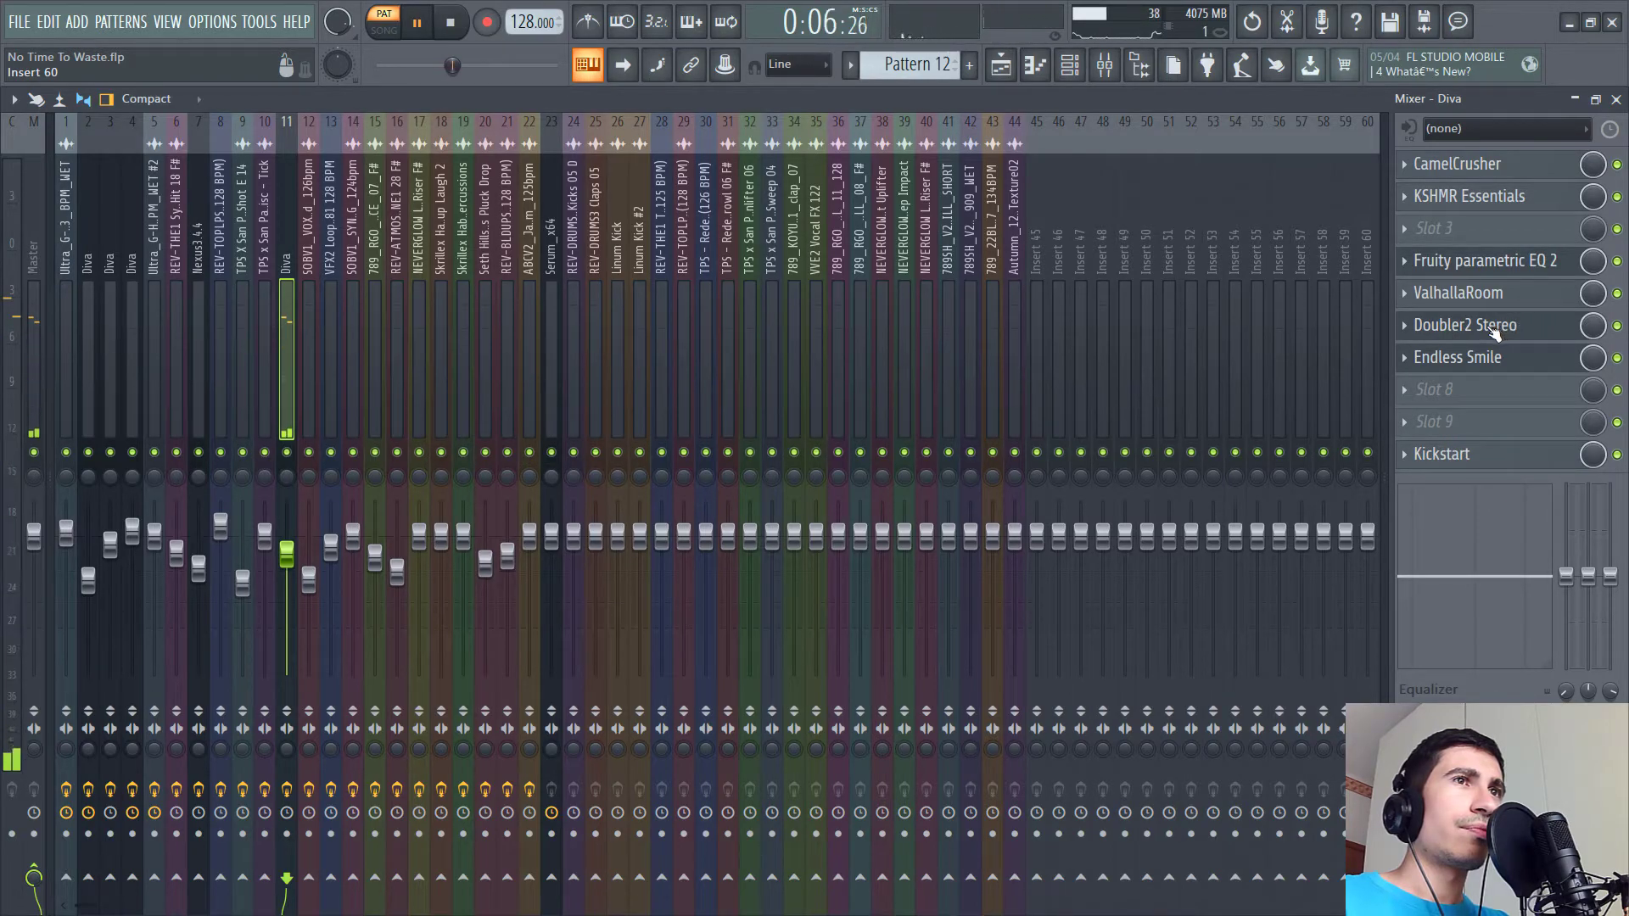
{"action": "key", "text": "space"}
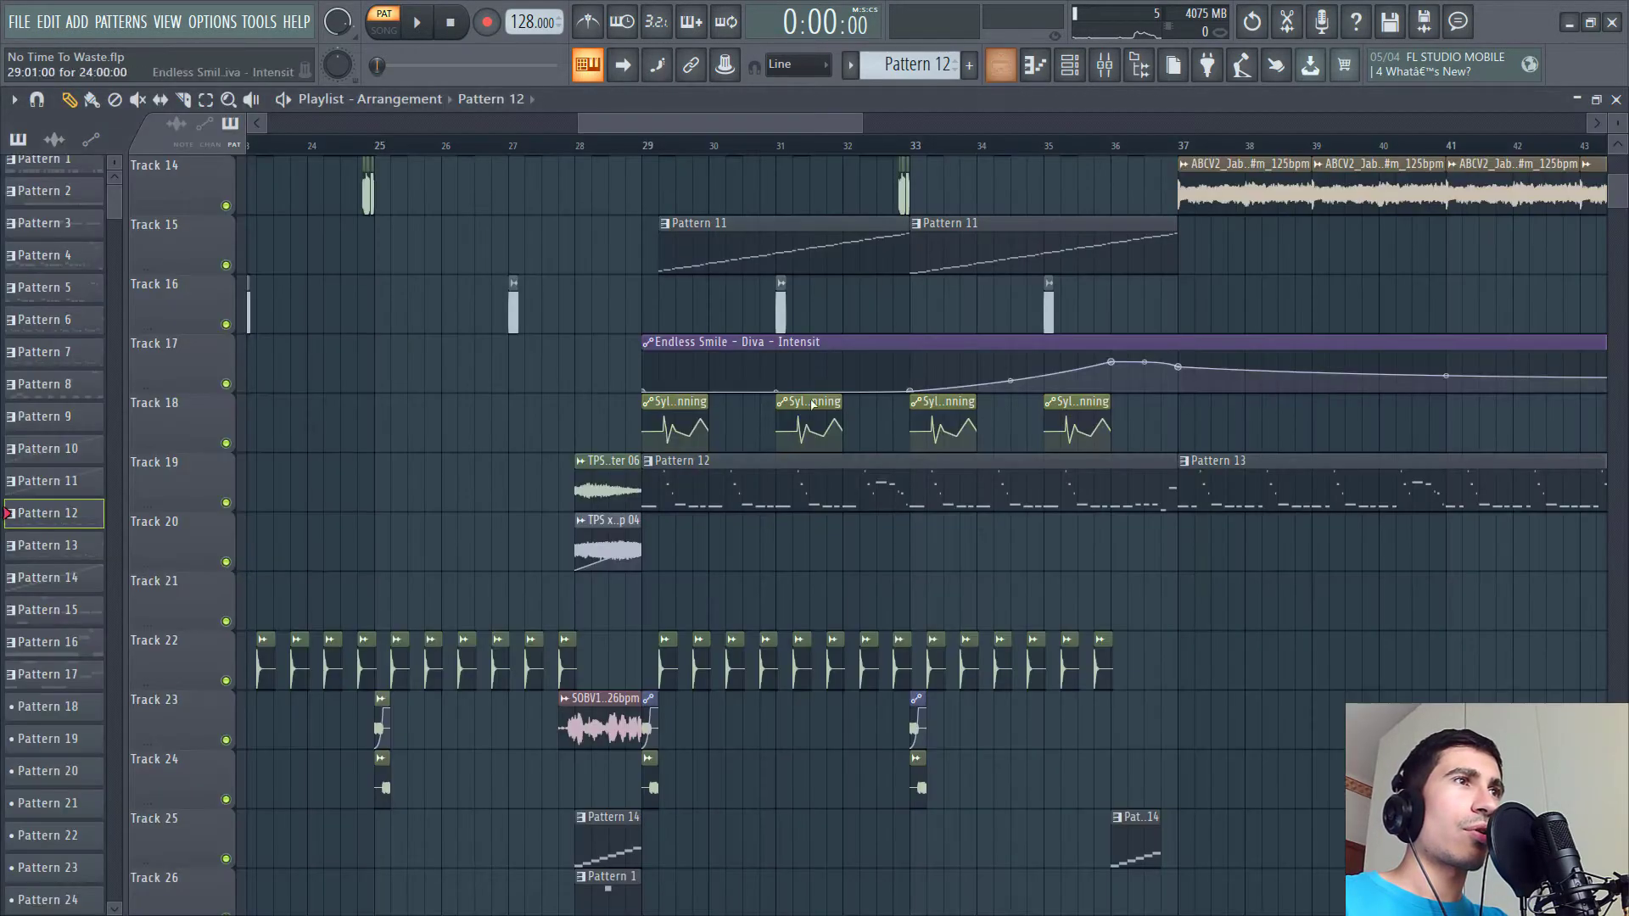
- Switch to song mode and play the arrangement from bar 29, scrolling through the playlist tracks
{"action": "left_click", "coordinate": [1001, 64]}
{"action": "left_click", "coordinate": [645, 136]}
{"action": "key", "text": "space"}
{"action": "scroll", "coordinate": [831, 523], "scroll_direction": "down", "scroll_amount": 5}
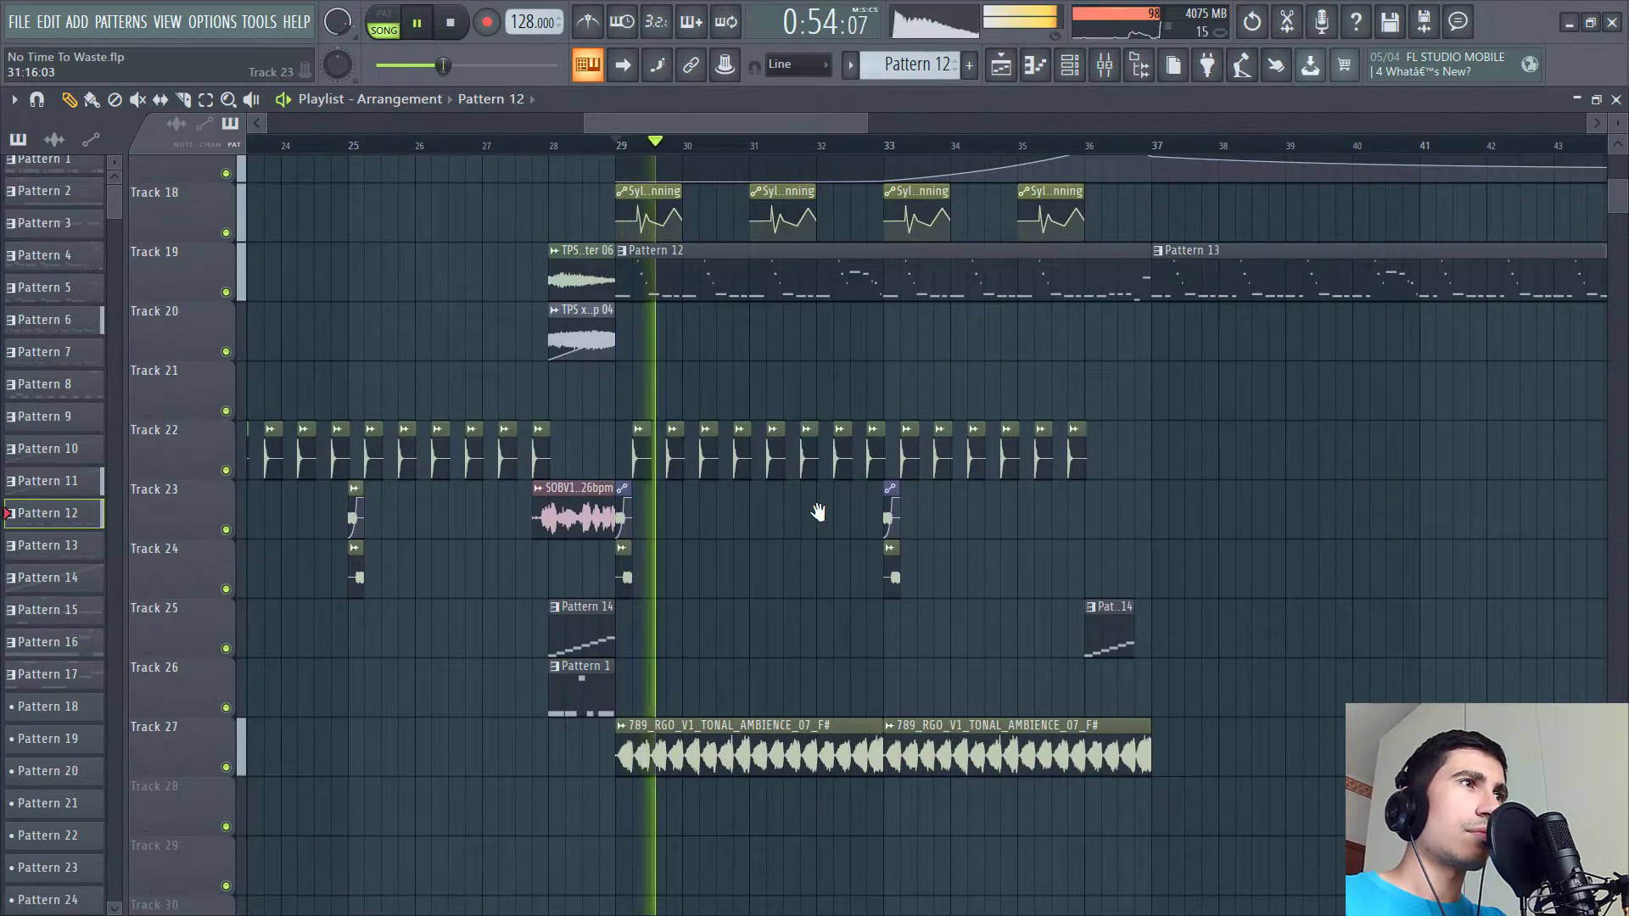
{"action": "scroll", "coordinate": [821, 521], "scroll_direction": "up", "scroll_amount": 3}
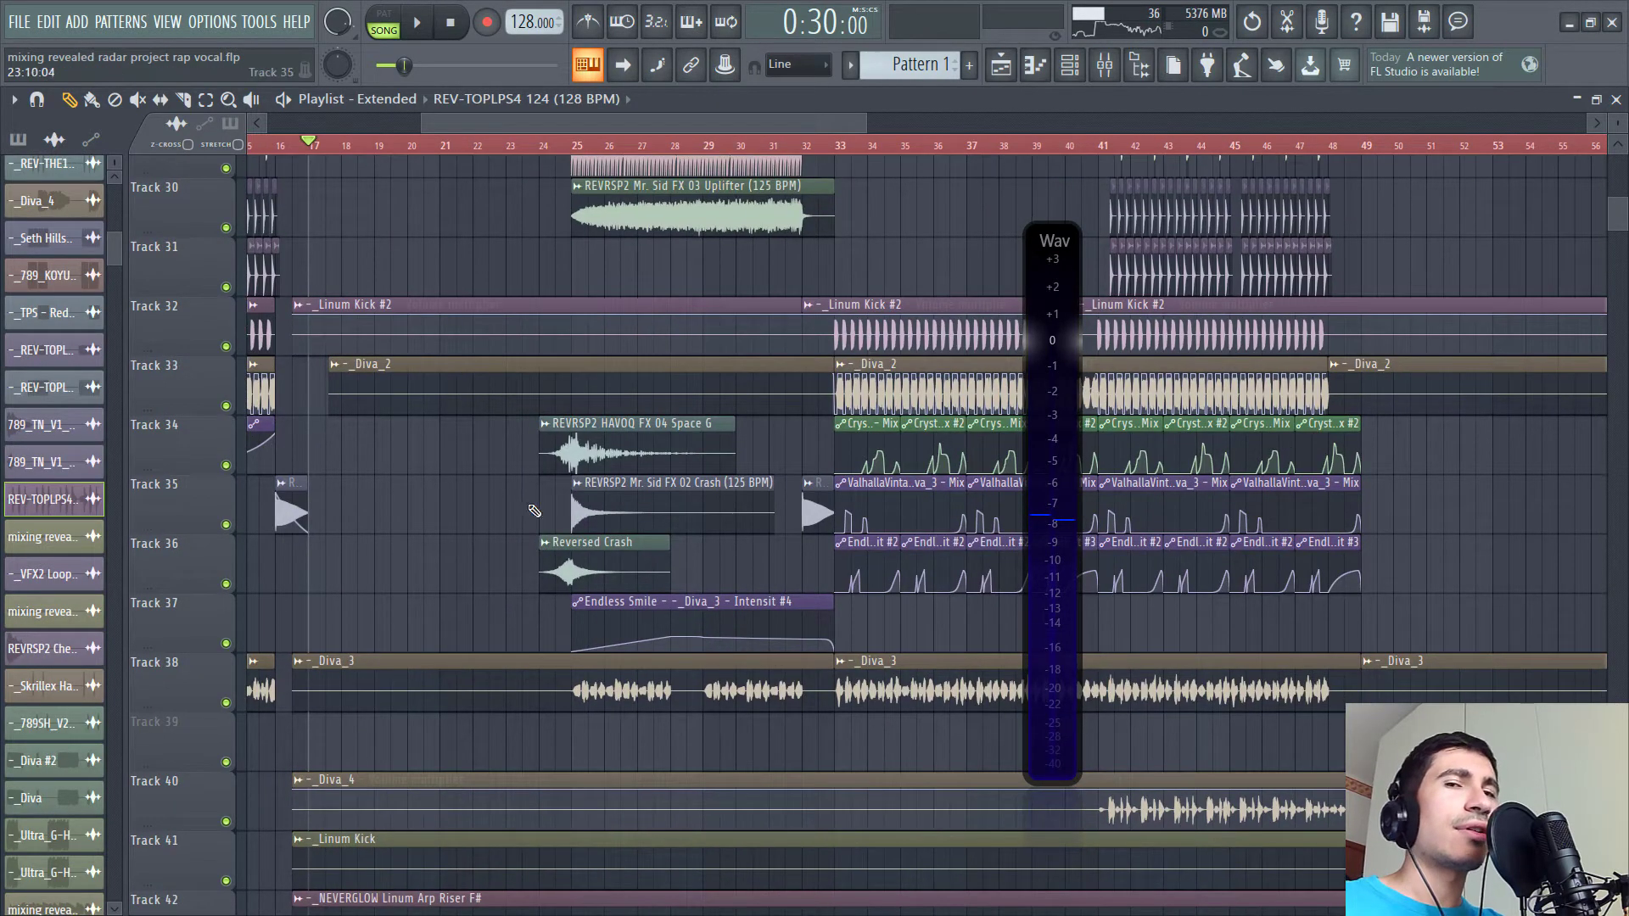
- Play the rap vocal project's arrangement from bar 25 while scrolling through the automation tracks
{"action": "left_click", "coordinate": [536, 136]}
{"action": "key", "text": "space"}
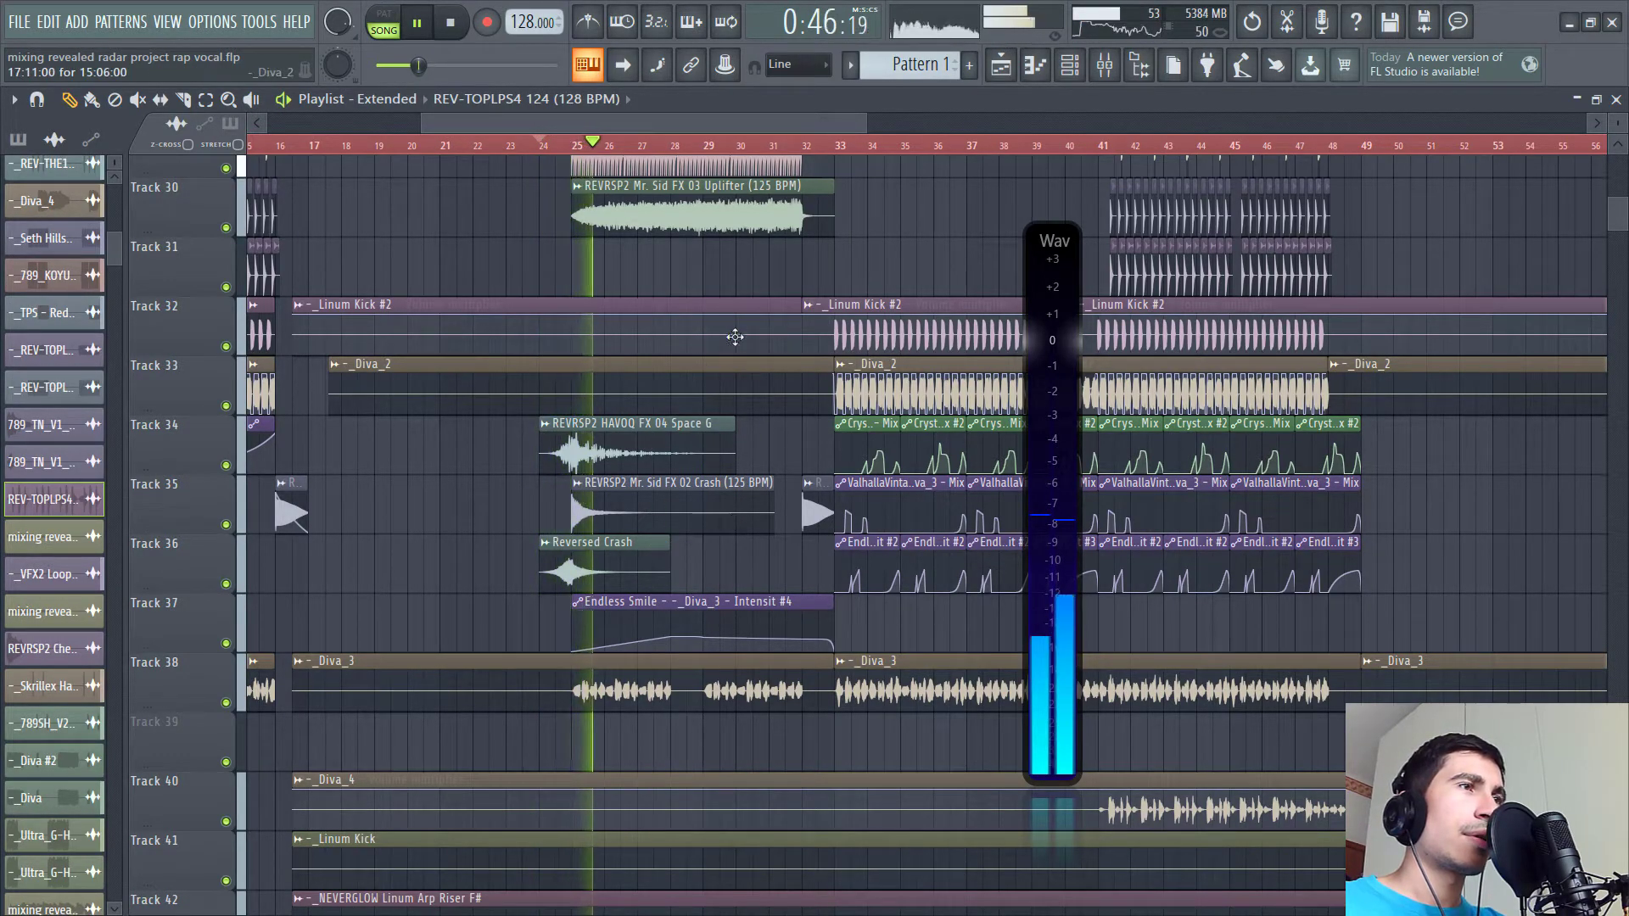
{"action": "scroll", "coordinate": [734, 342], "scroll_direction": "up", "scroll_amount": 3}
{"action": "key", "text": "space"}
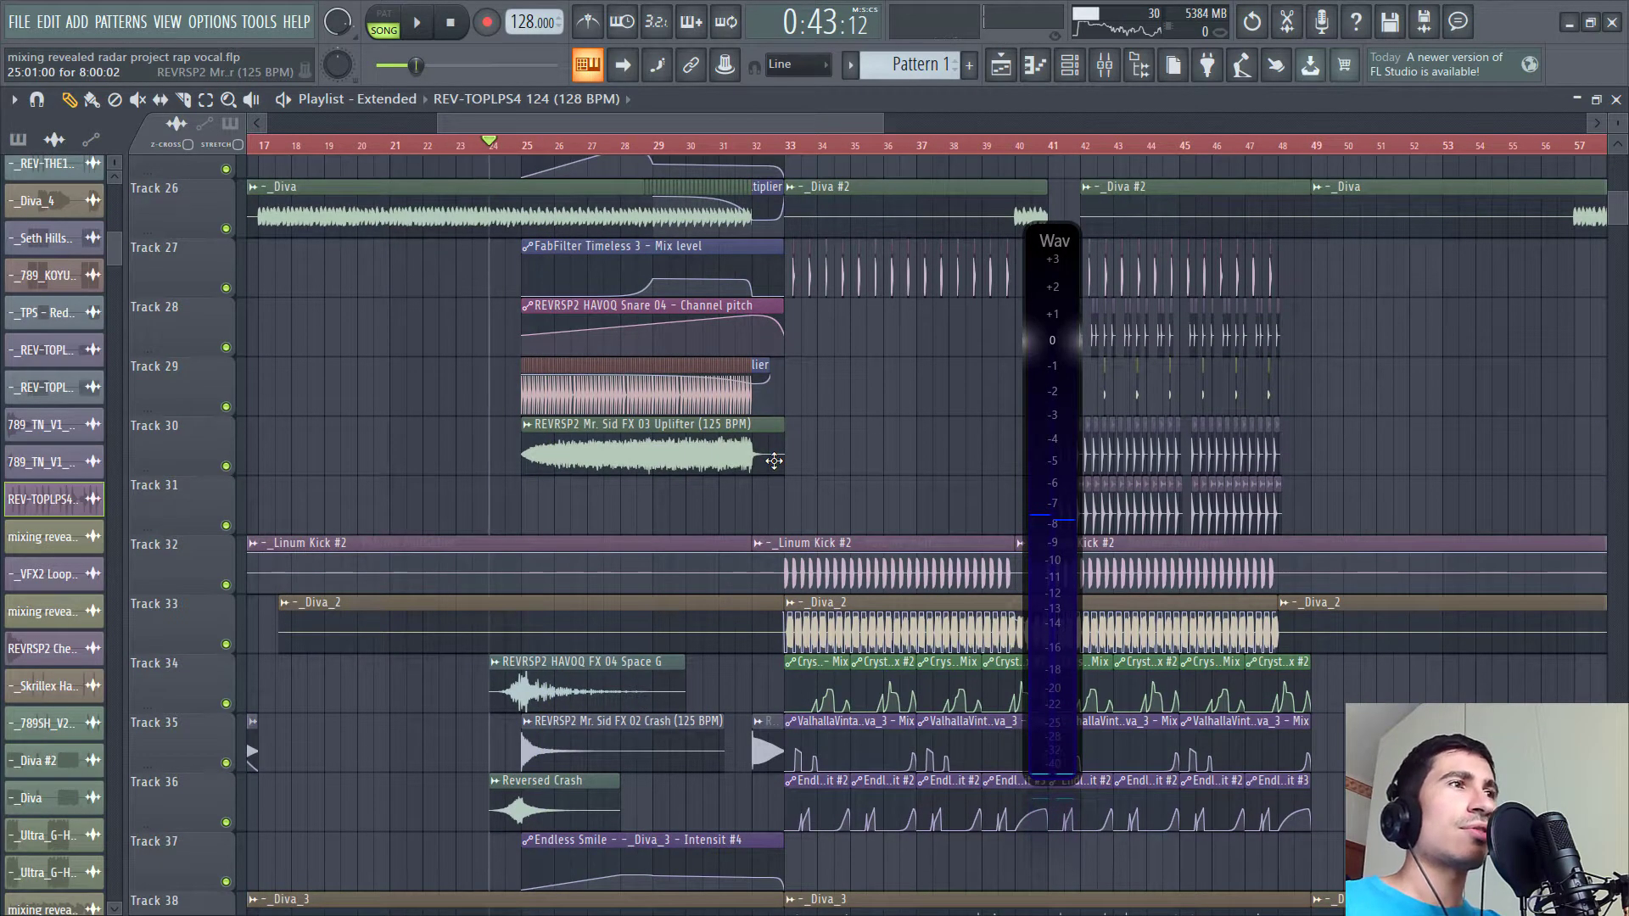
{"action": "left_click_drag", "start_coordinate": [697, 422], "coordinate": [734, 451]}
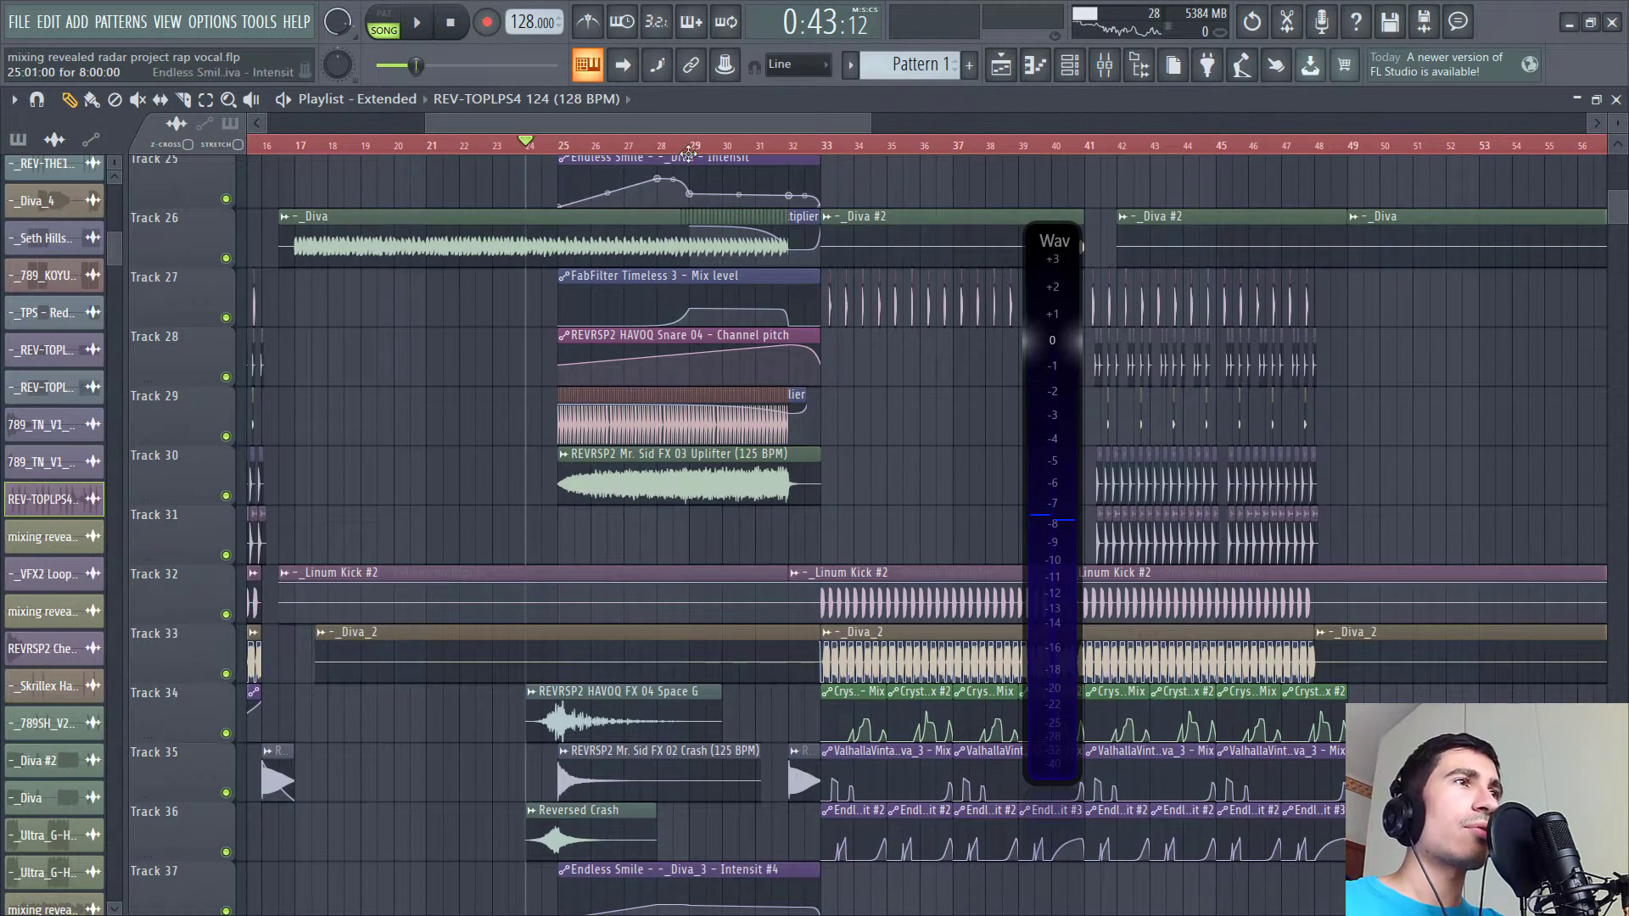
{"action": "key", "text": "space"}
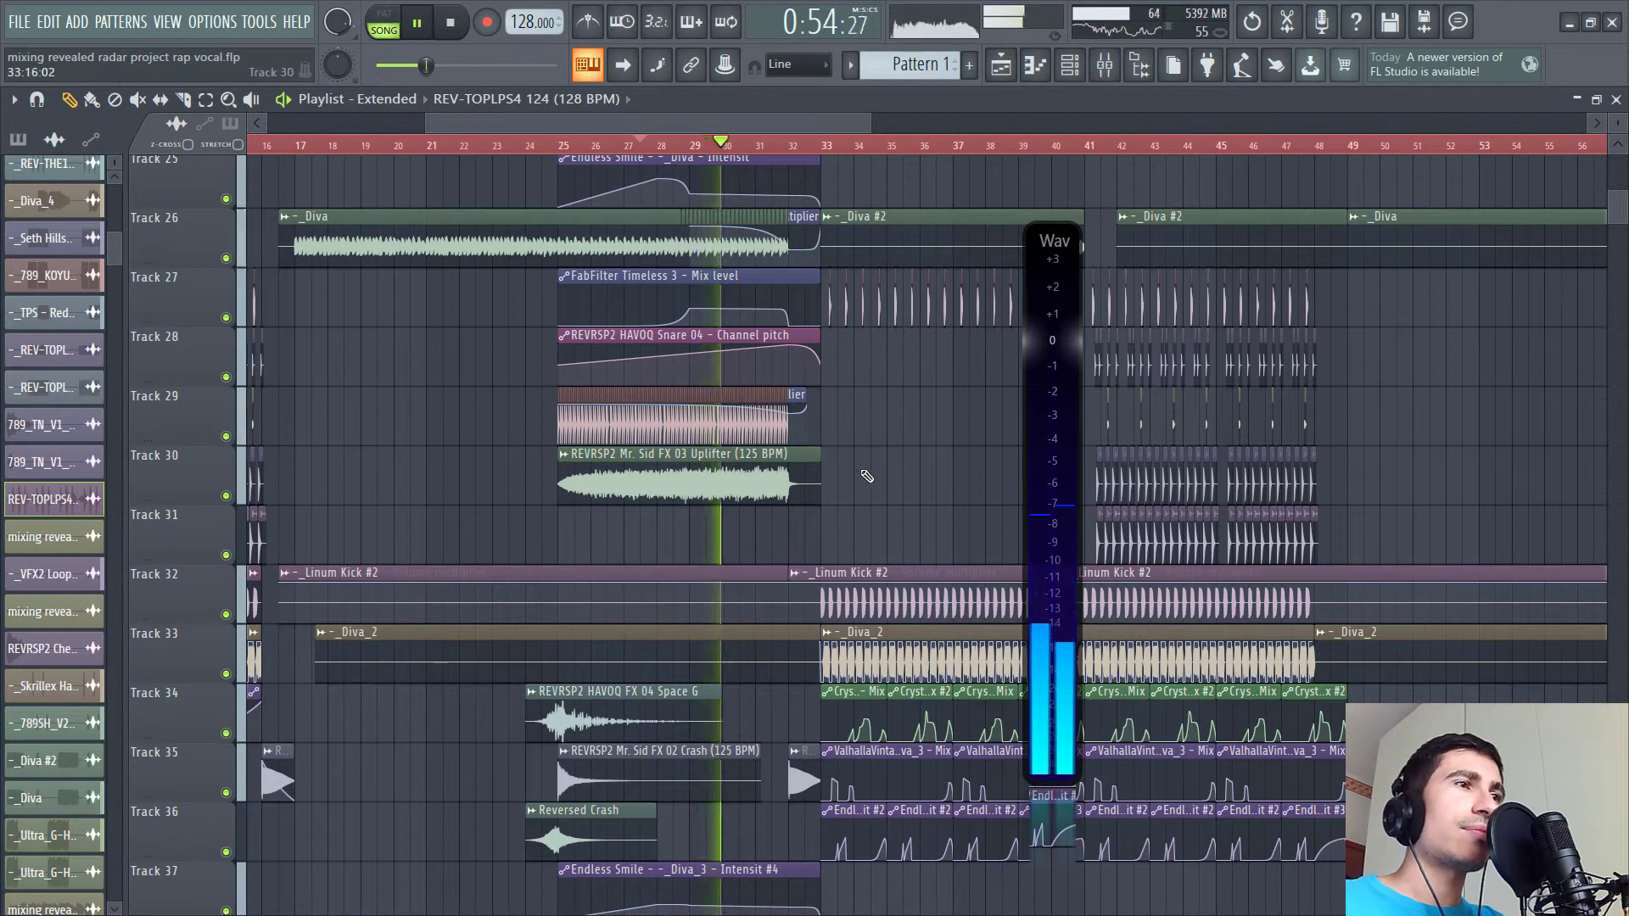
- Scroll through the lower playlist tracks during playback, then stop
{"action": "scroll", "coordinate": [825, 474], "scroll_direction": "down", "scroll_amount": 10}
{"action": "scroll", "coordinate": [824, 474], "scroll_direction": "down", "scroll_amount": 12}
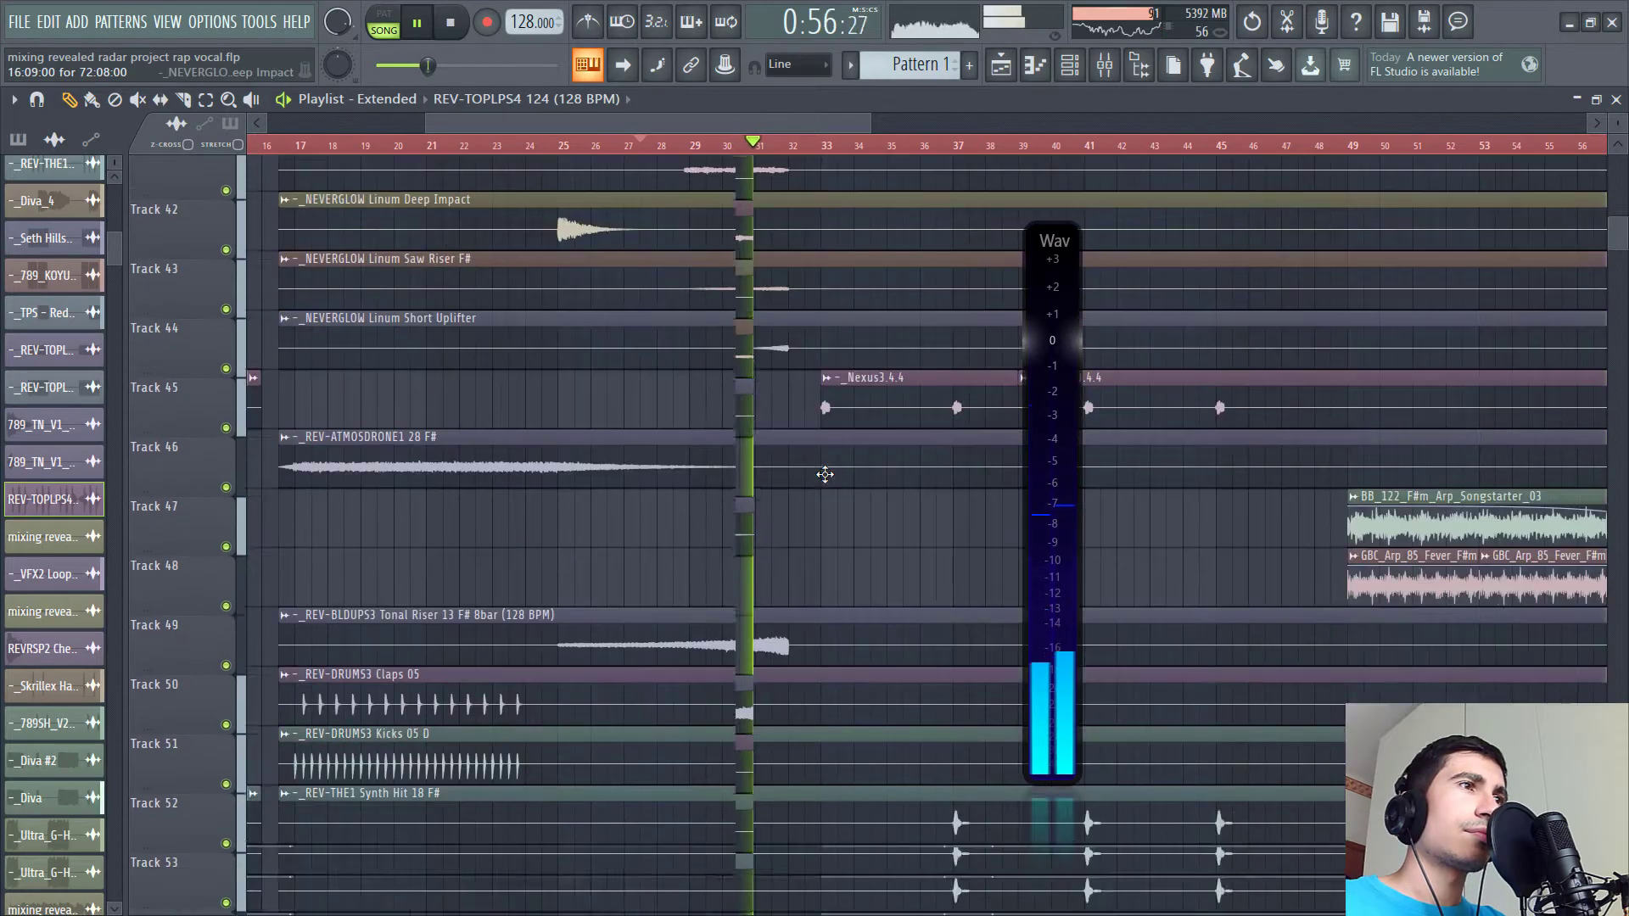
{"action": "scroll", "coordinate": [825, 475], "scroll_direction": "down", "scroll_amount": 2}
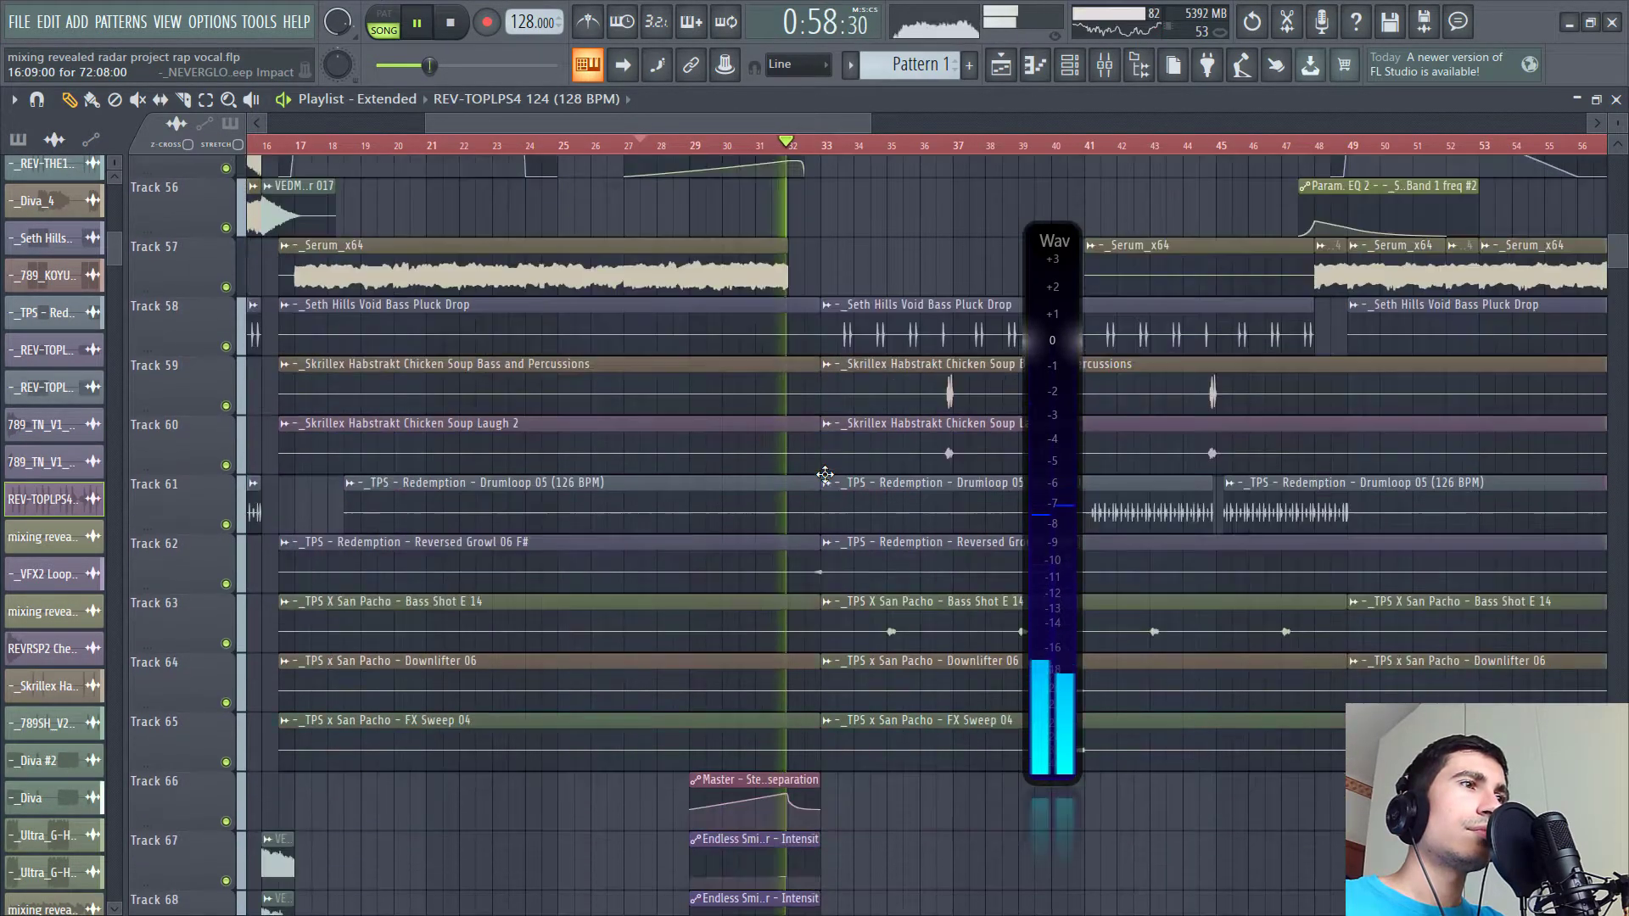
{"action": "scroll", "coordinate": [825, 474], "scroll_direction": "up", "scroll_amount": 12}
{"action": "scroll", "coordinate": [825, 474], "scroll_direction": "up", "scroll_amount": 12}
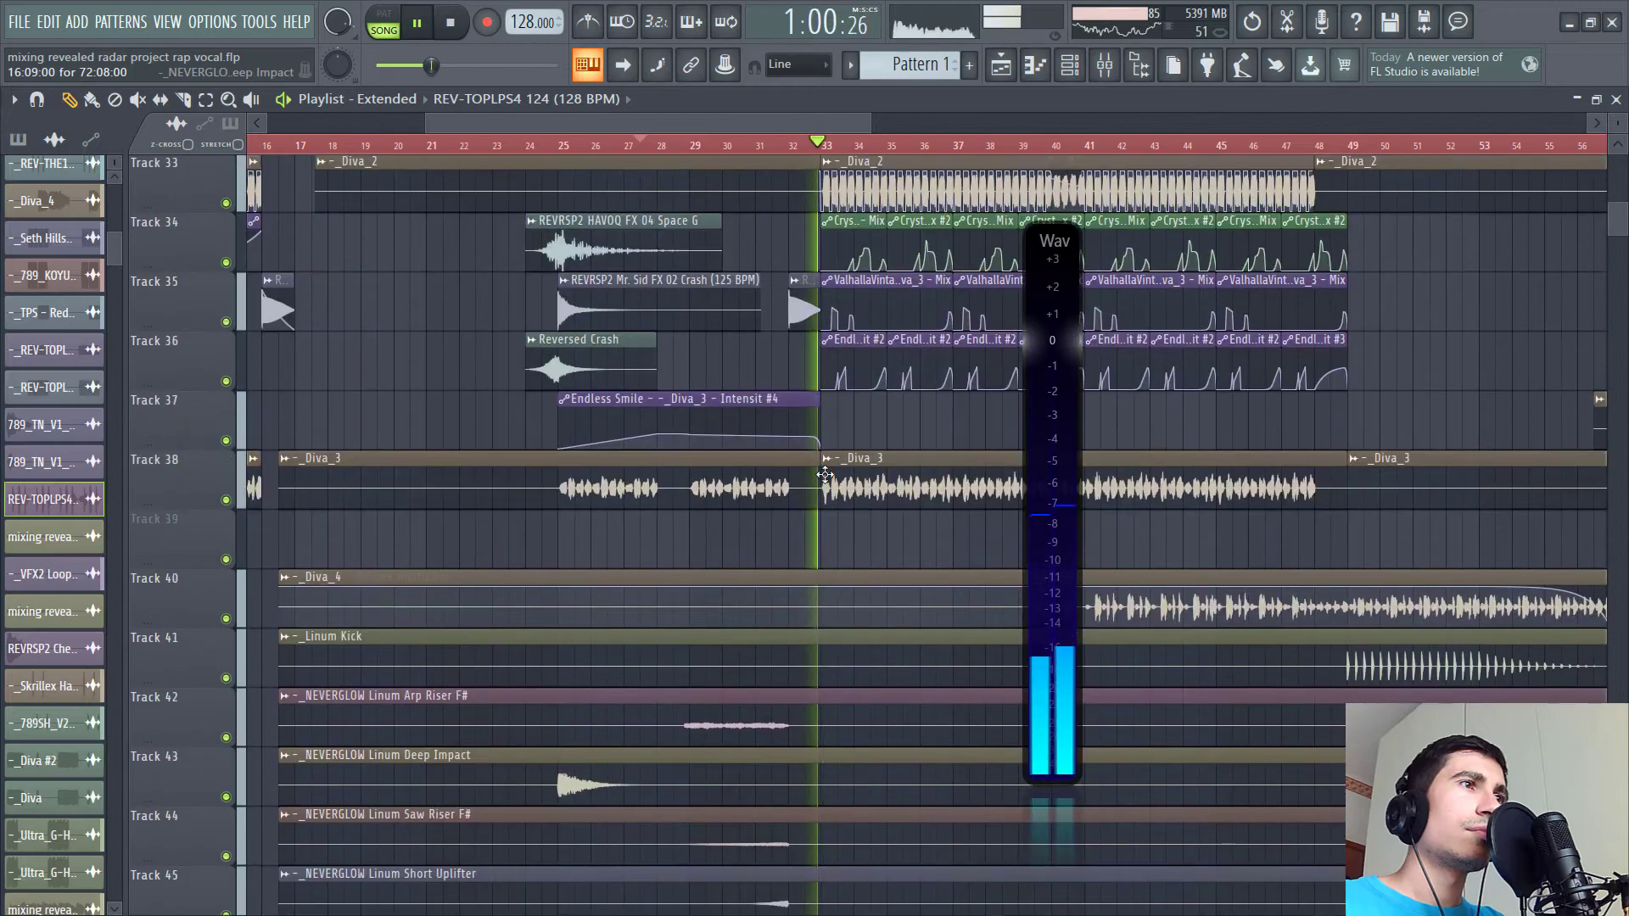
{"action": "key", "text": "space"}
{"action": "scroll", "coordinate": [825, 475], "scroll_direction": "up", "scroll_amount": 1}
{"action": "scroll", "coordinate": [825, 474], "scroll_direction": "down", "scroll_amount": 4}
- Zoom in on the transition around bar 32 and play it back
{"action": "left_click", "coordinate": [793, 145]}
{"action": "scroll", "coordinate": [819, 314], "scroll_direction": "up", "scroll_amount": 5}
{"action": "left_click_drag", "start_coordinate": [893, 392], "coordinate": [566, 407]}
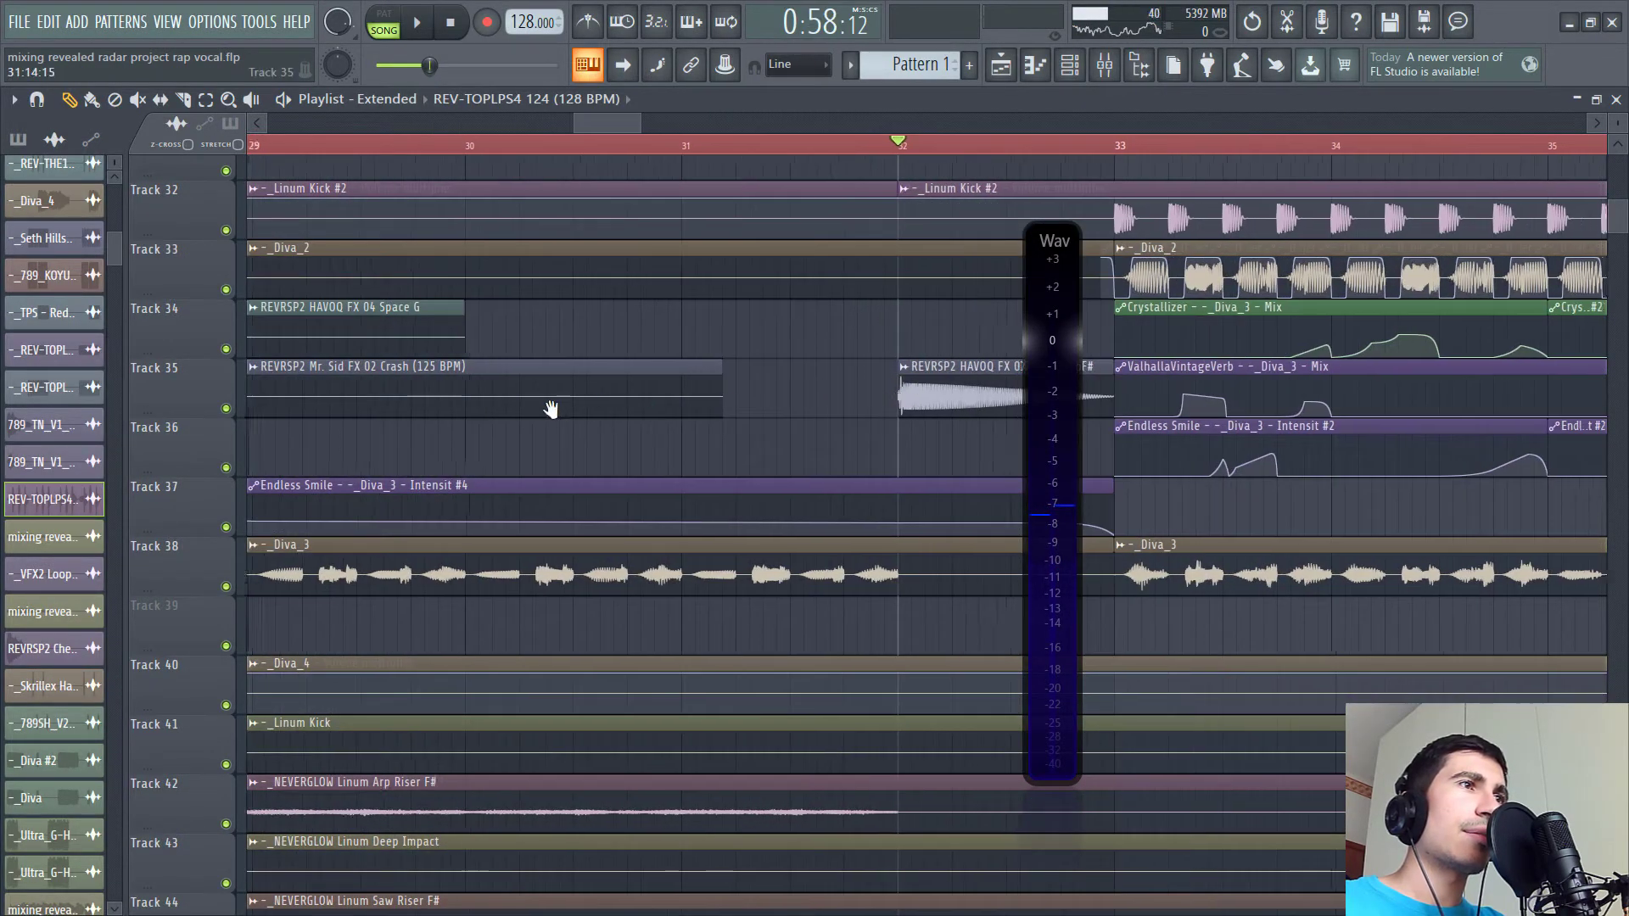
{"action": "key", "text": "space"}
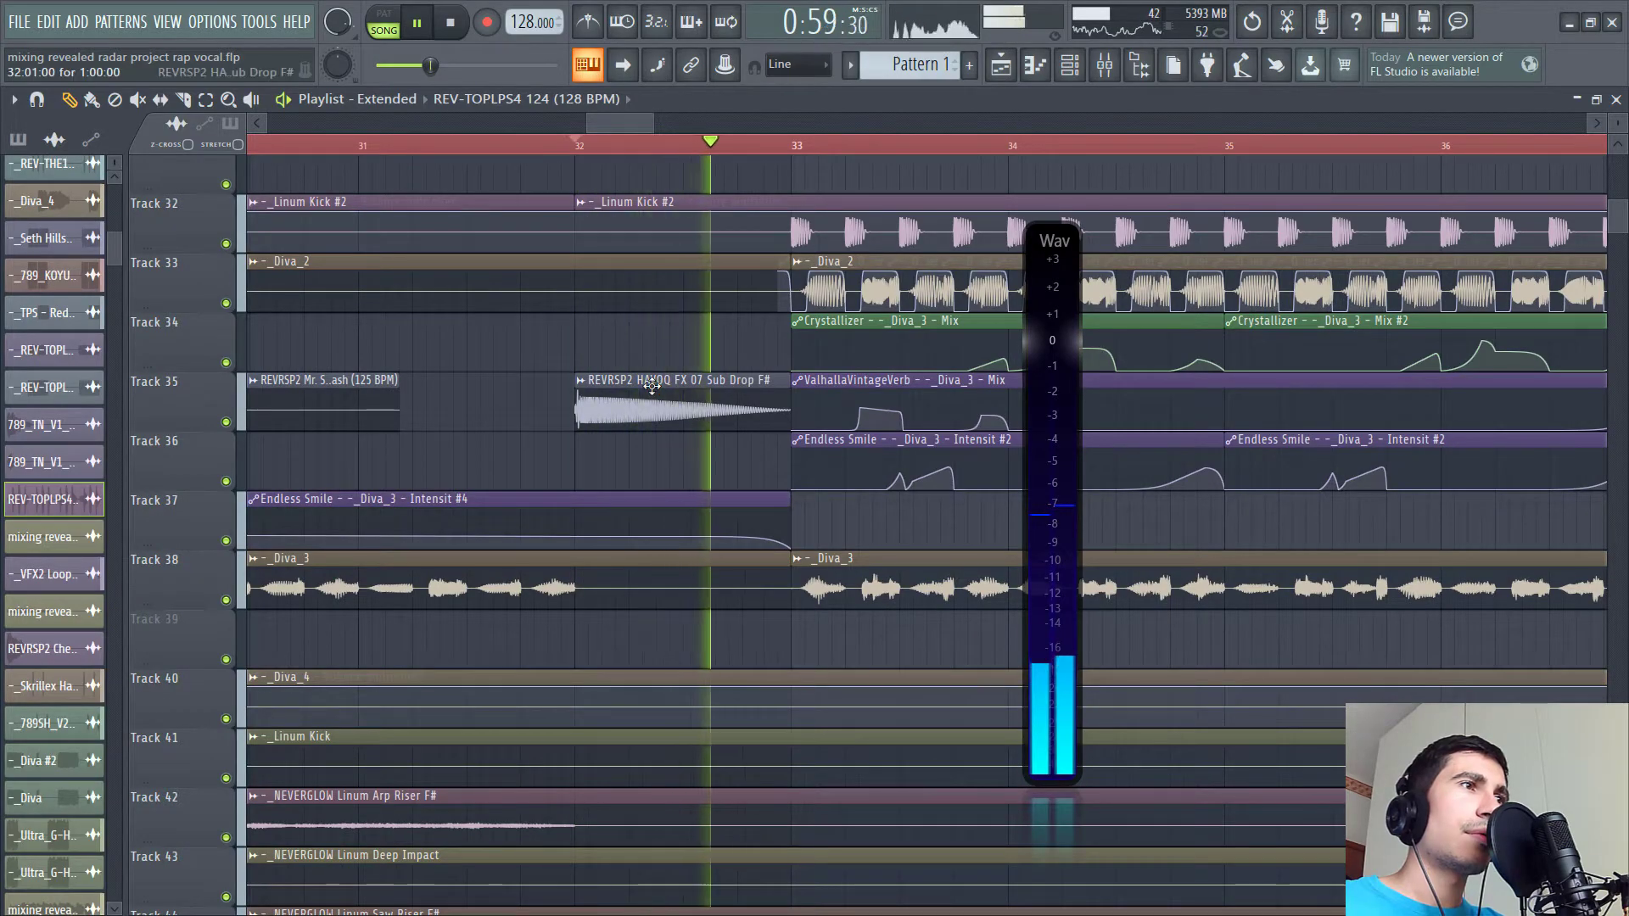
{"action": "key", "text": "space"}
- Scroll up to the top tracks and replay the bar 32 fill several times
{"action": "scroll", "coordinate": [652, 386], "scroll_direction": "up", "scroll_amount": 15}
{"action": "scroll", "coordinate": [652, 386], "scroll_direction": "up", "scroll_amount": 3}
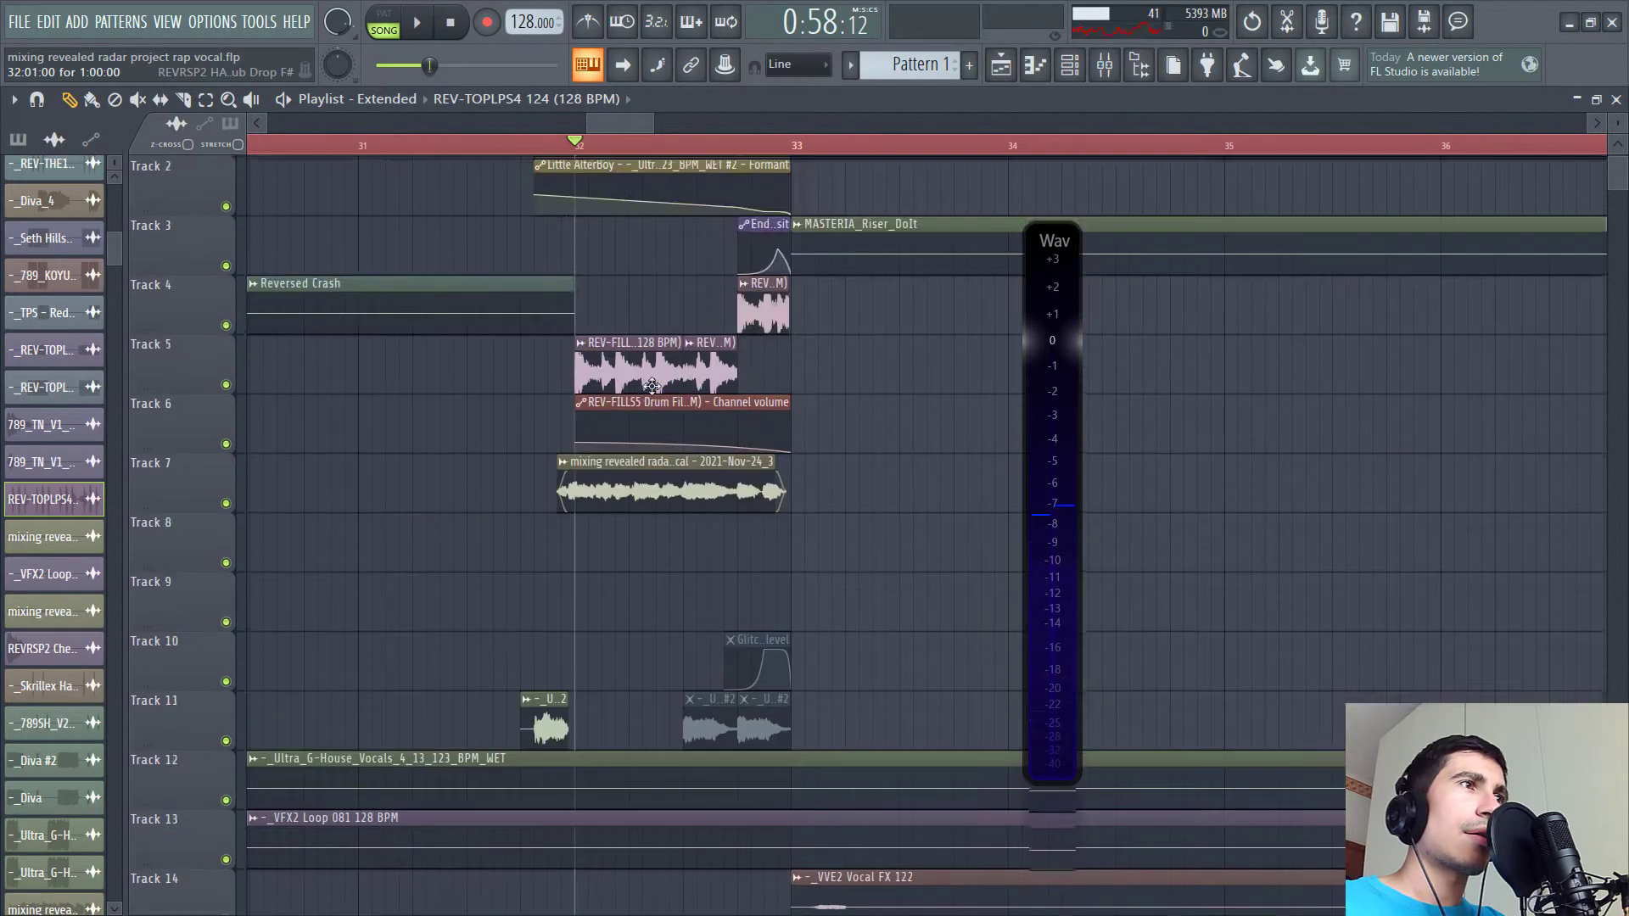
{"action": "key", "text": "space"}
{"action": "key", "text": "space"}
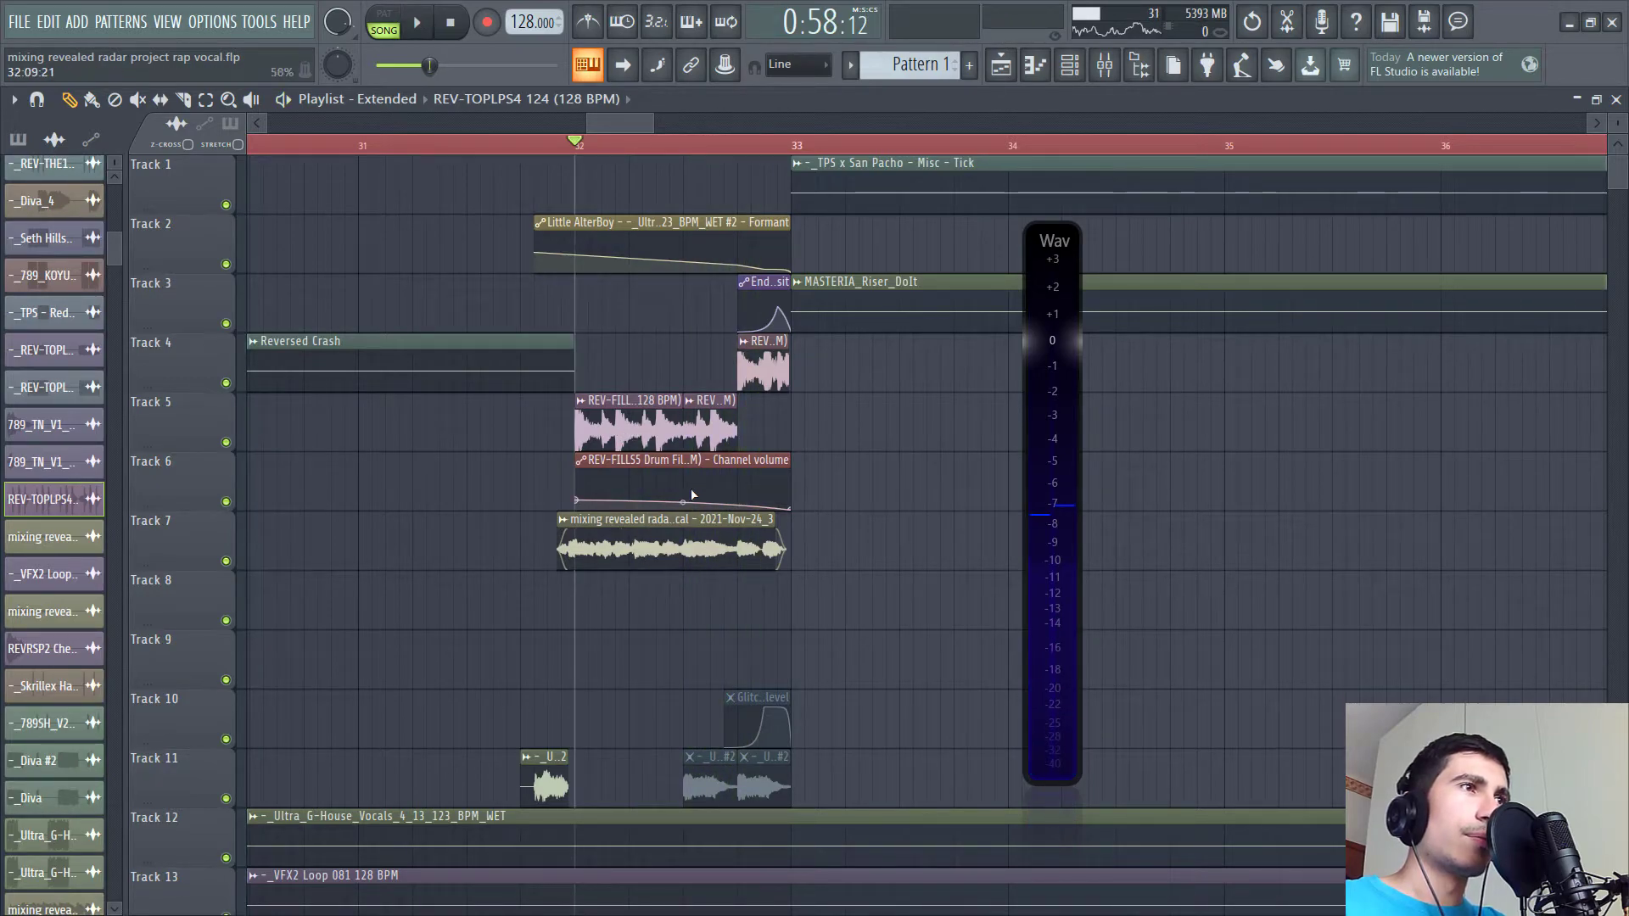
{"action": "key", "text": "space"}
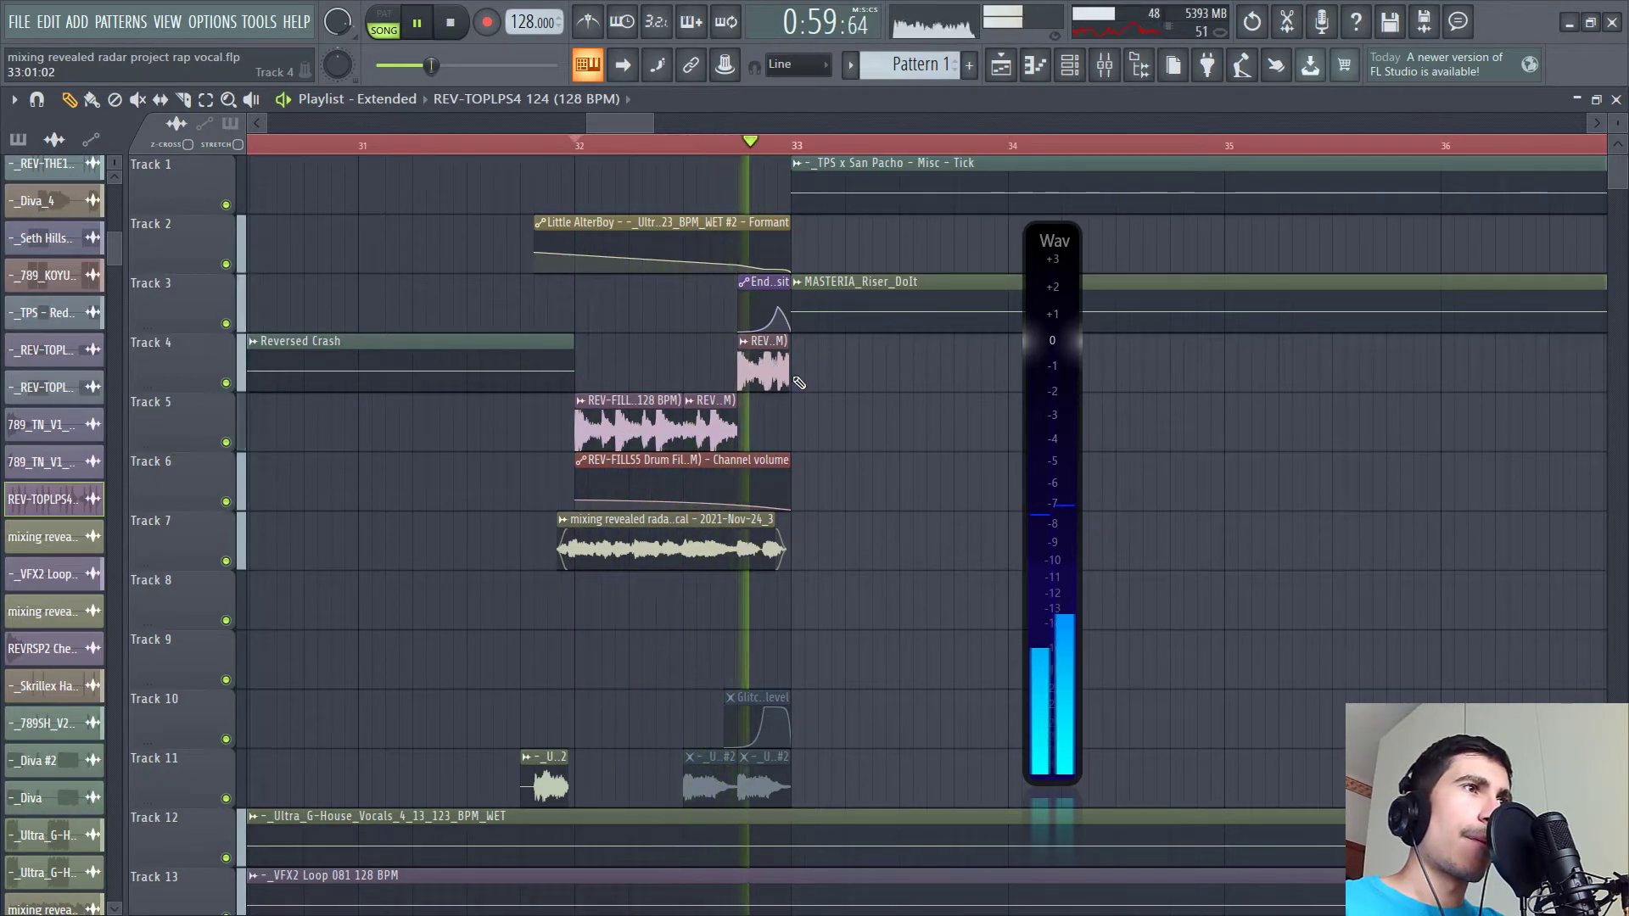
{"action": "key", "text": "space"}
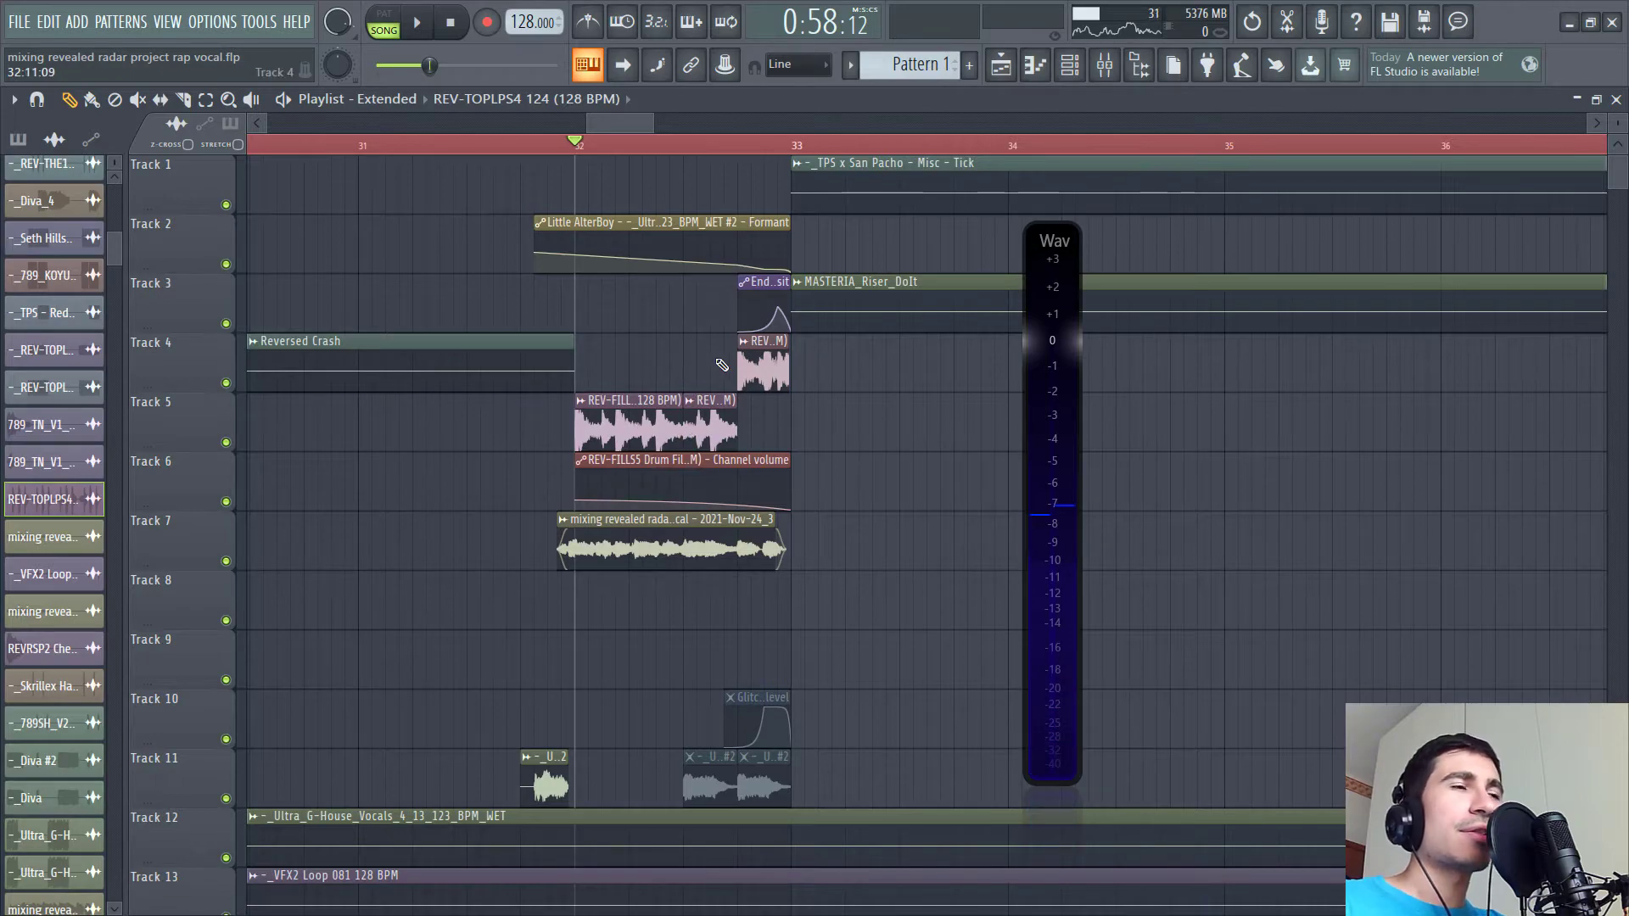
- Unmute Track 11 and play the section around bar 41
{"action": "scroll", "coordinate": [729, 378], "scroll_direction": "down", "scroll_amount": 1}
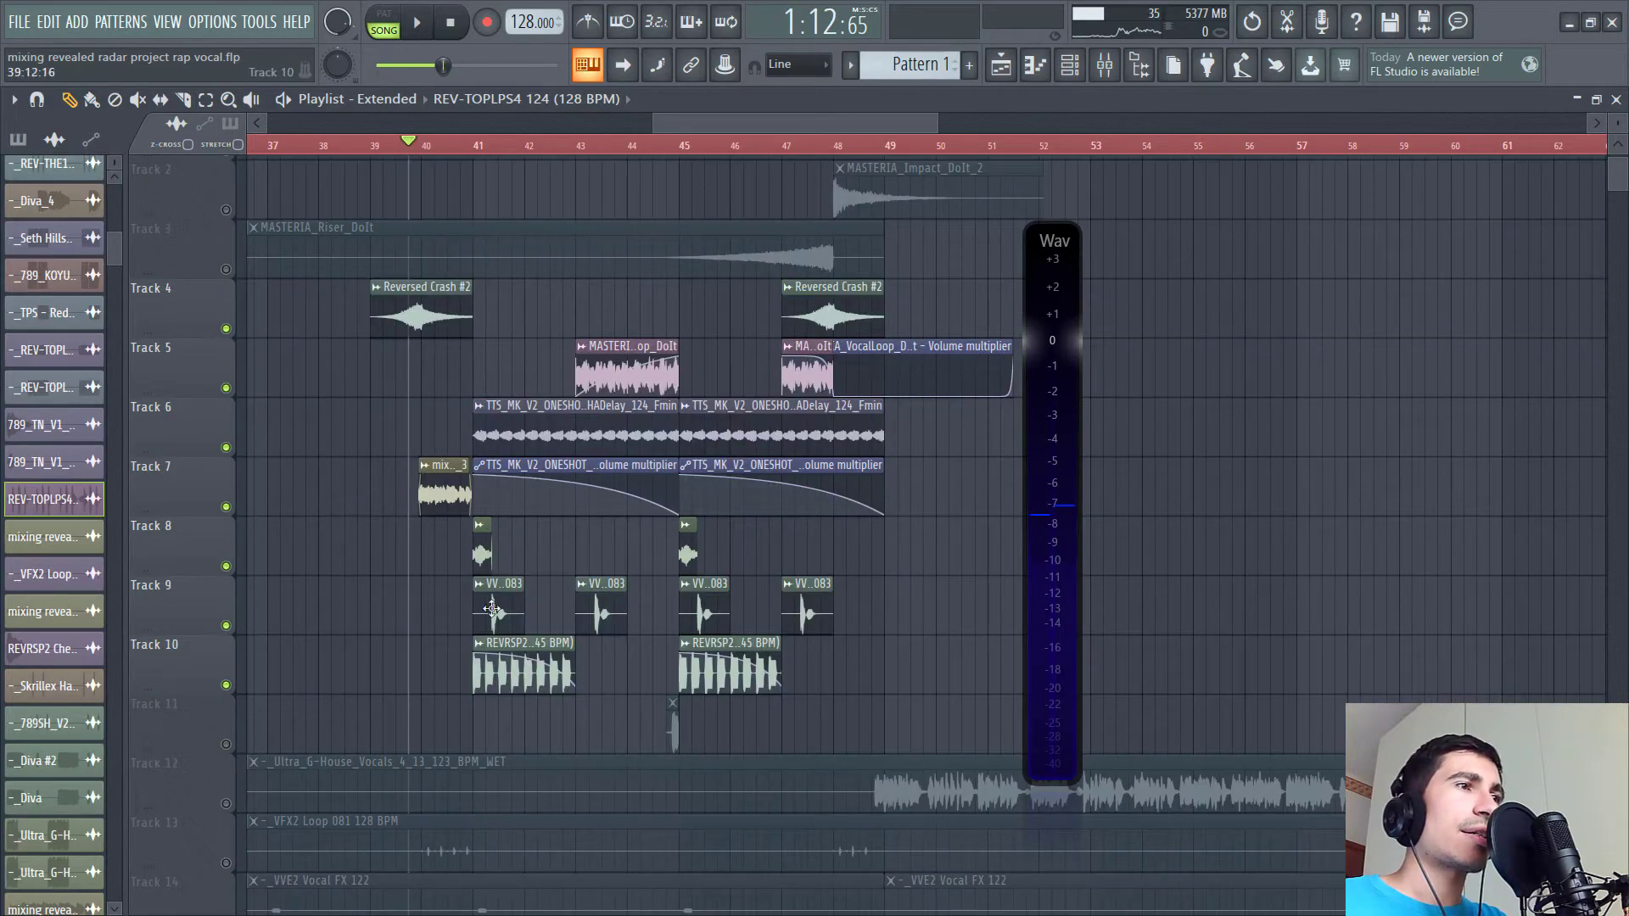
{"action": "left_click", "coordinate": [225, 744]}
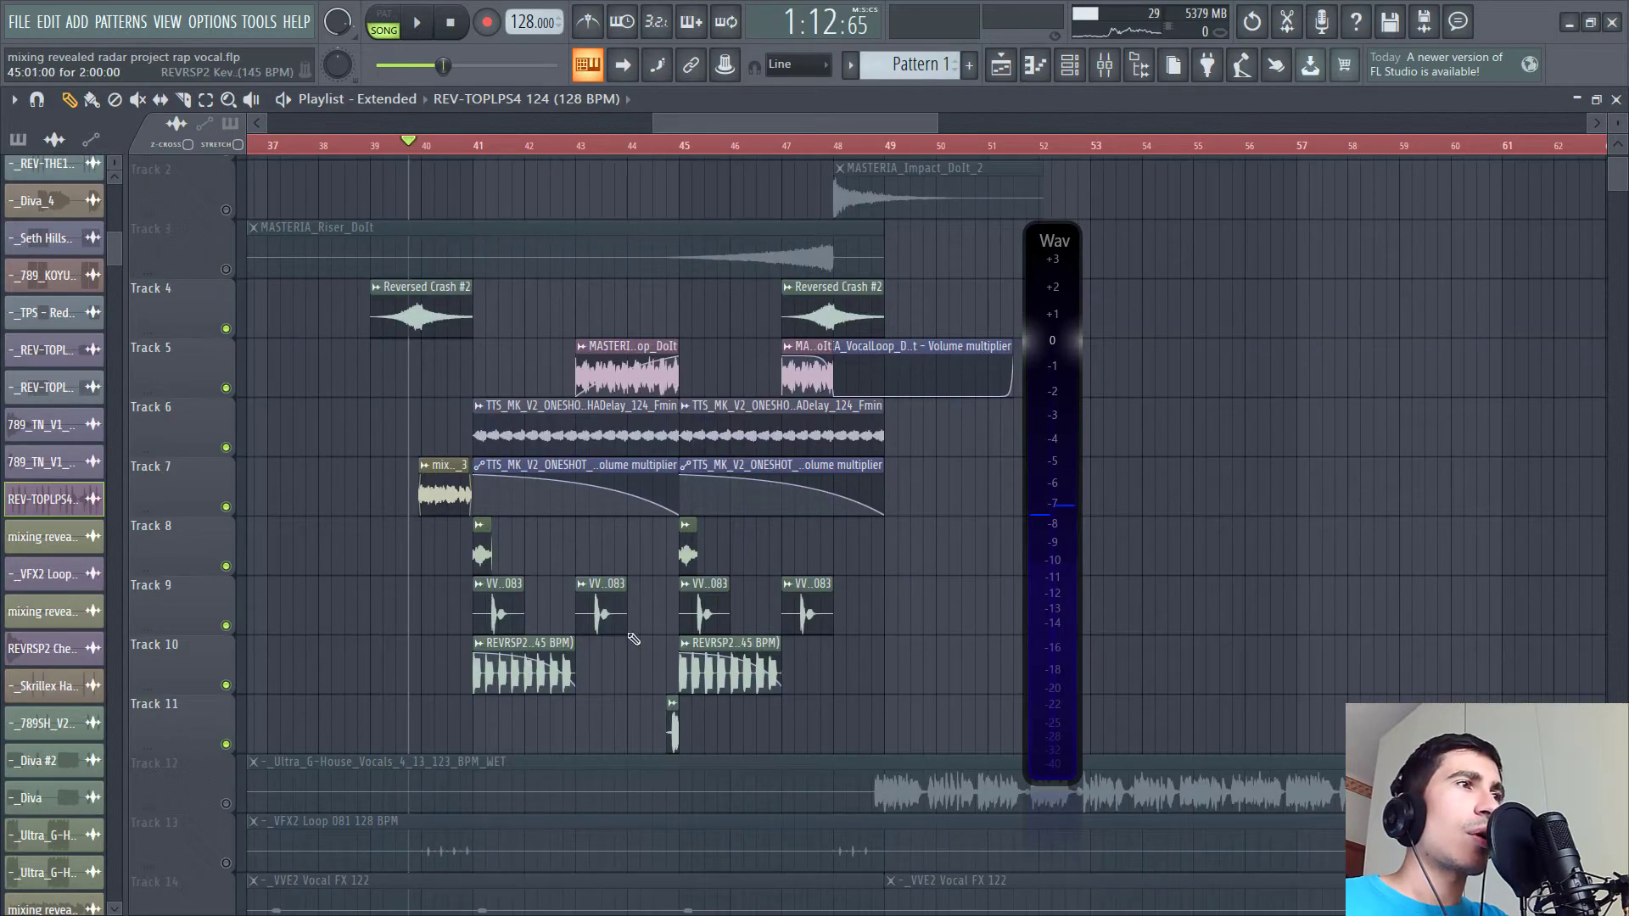
{"action": "key", "text": "space"}
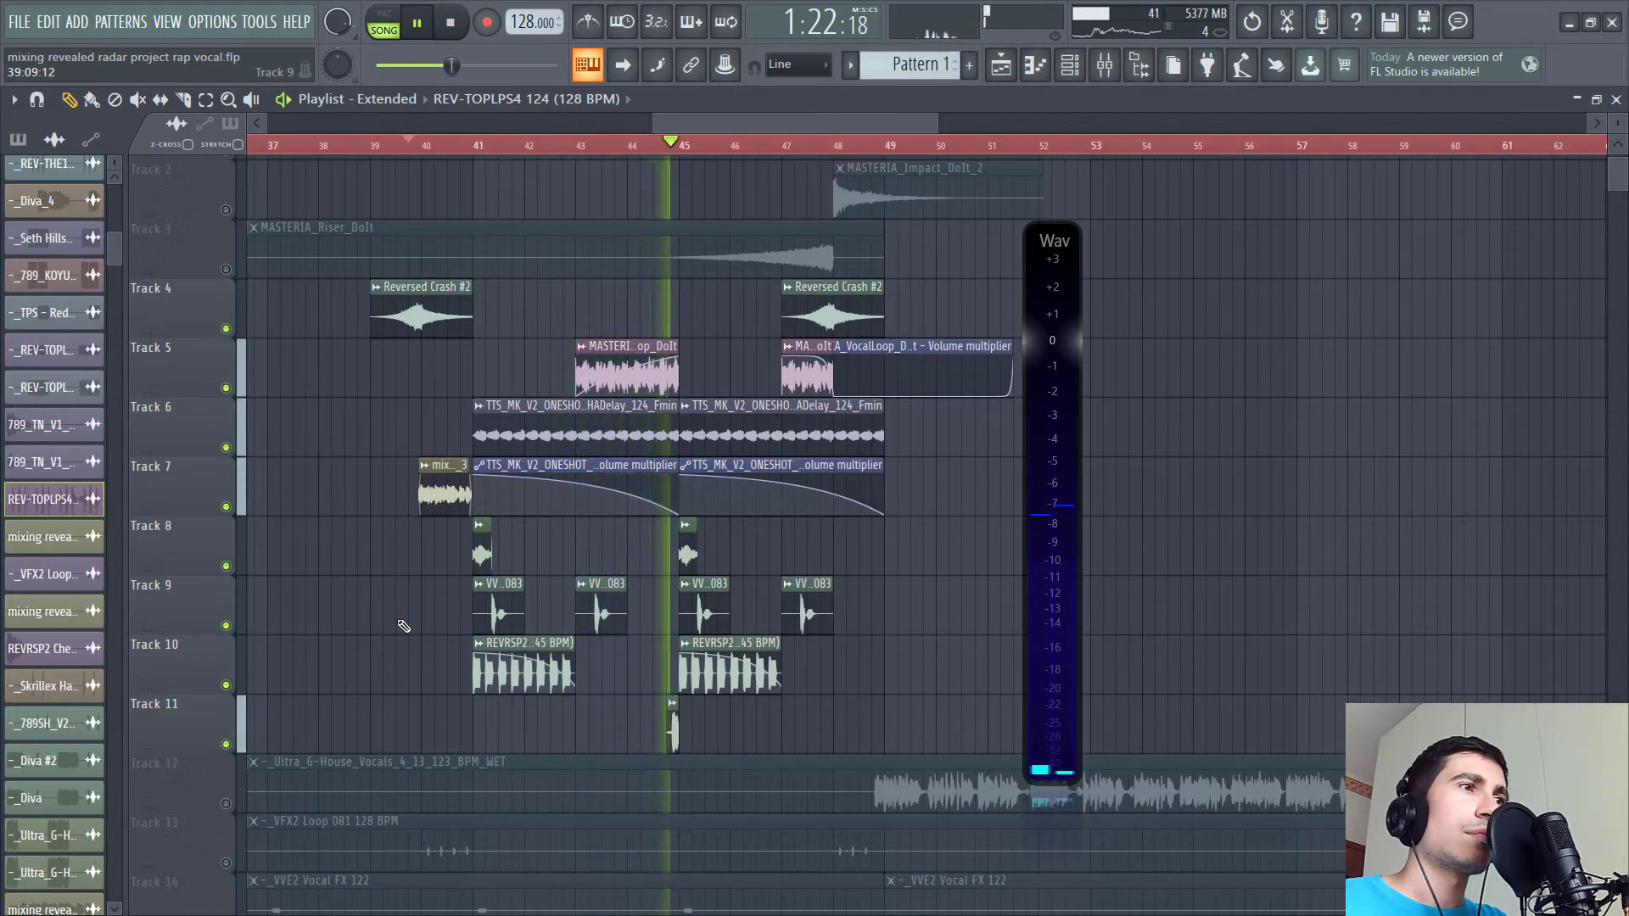
{"action": "key", "text": "space"}
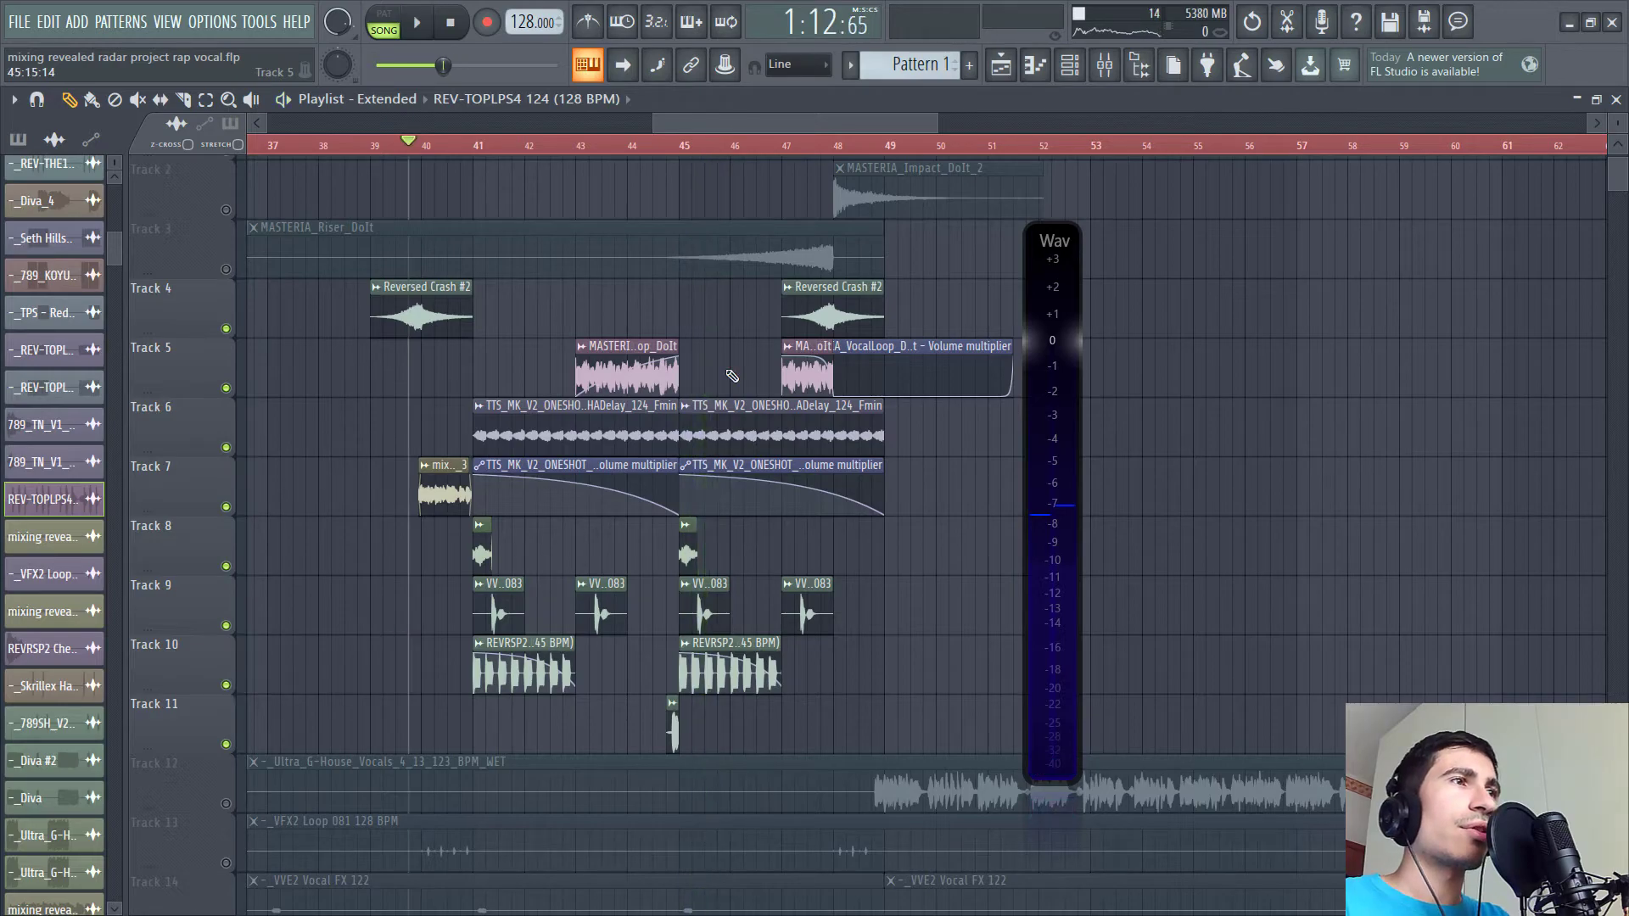
- Move through the playlist to the section around bar 73 and play it
{"action": "scroll", "coordinate": [721, 365], "scroll_direction": "down", "scroll_amount": 5}
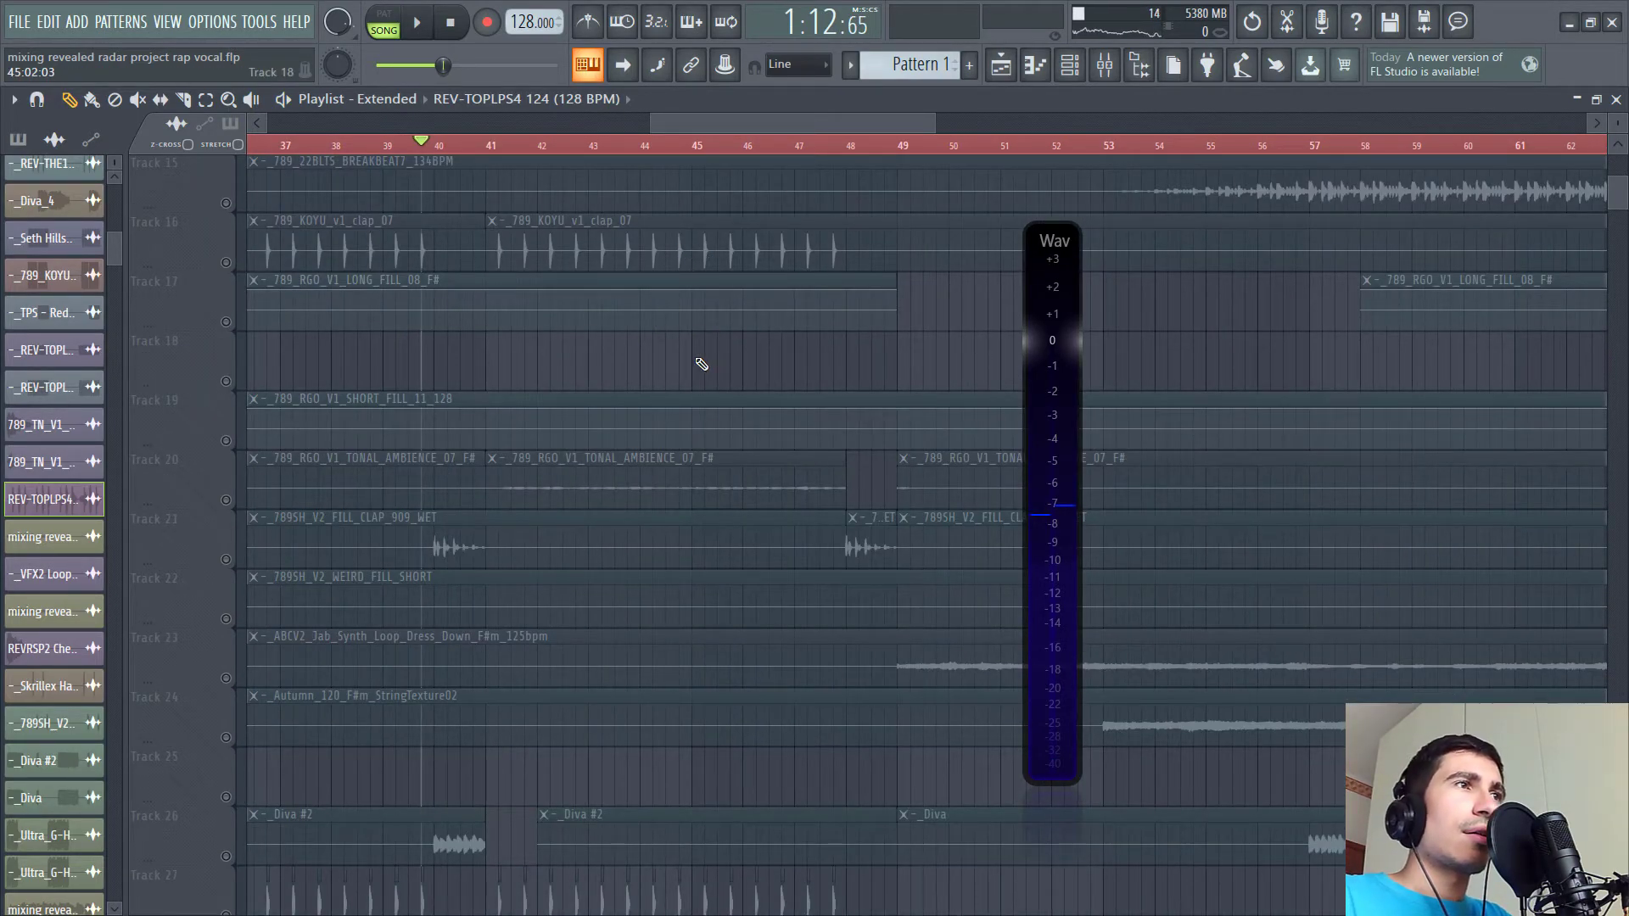
{"action": "scroll", "coordinate": [702, 364], "scroll_direction": "up", "scroll_amount": 4}
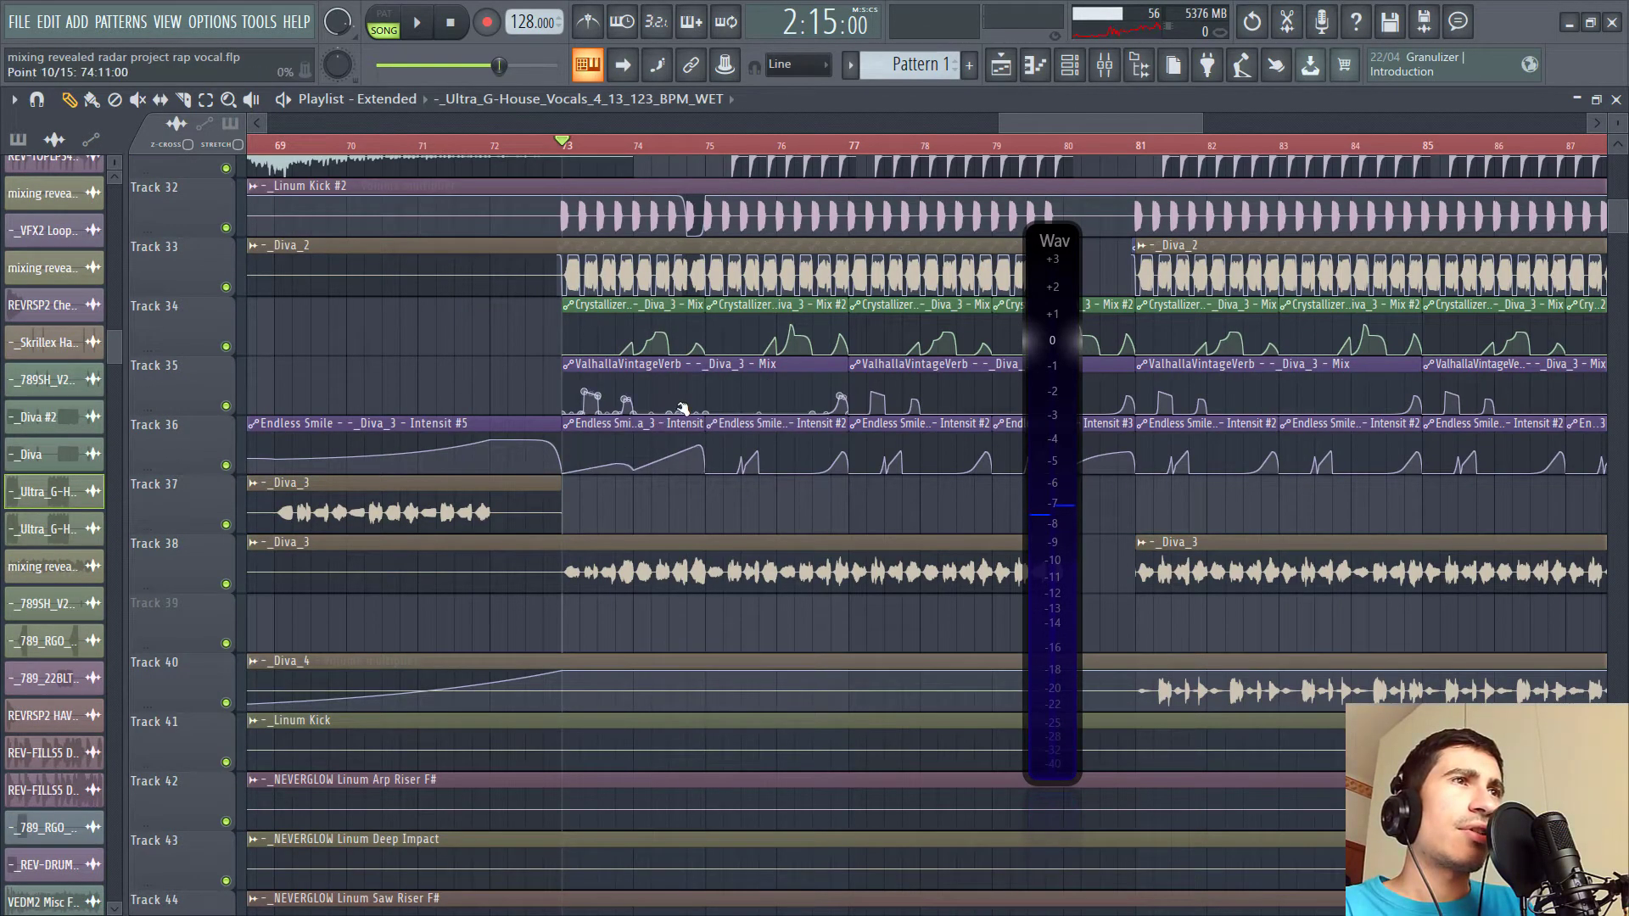
{"action": "left_click_drag", "start_coordinate": [632, 397], "coordinate": [472, 465]}
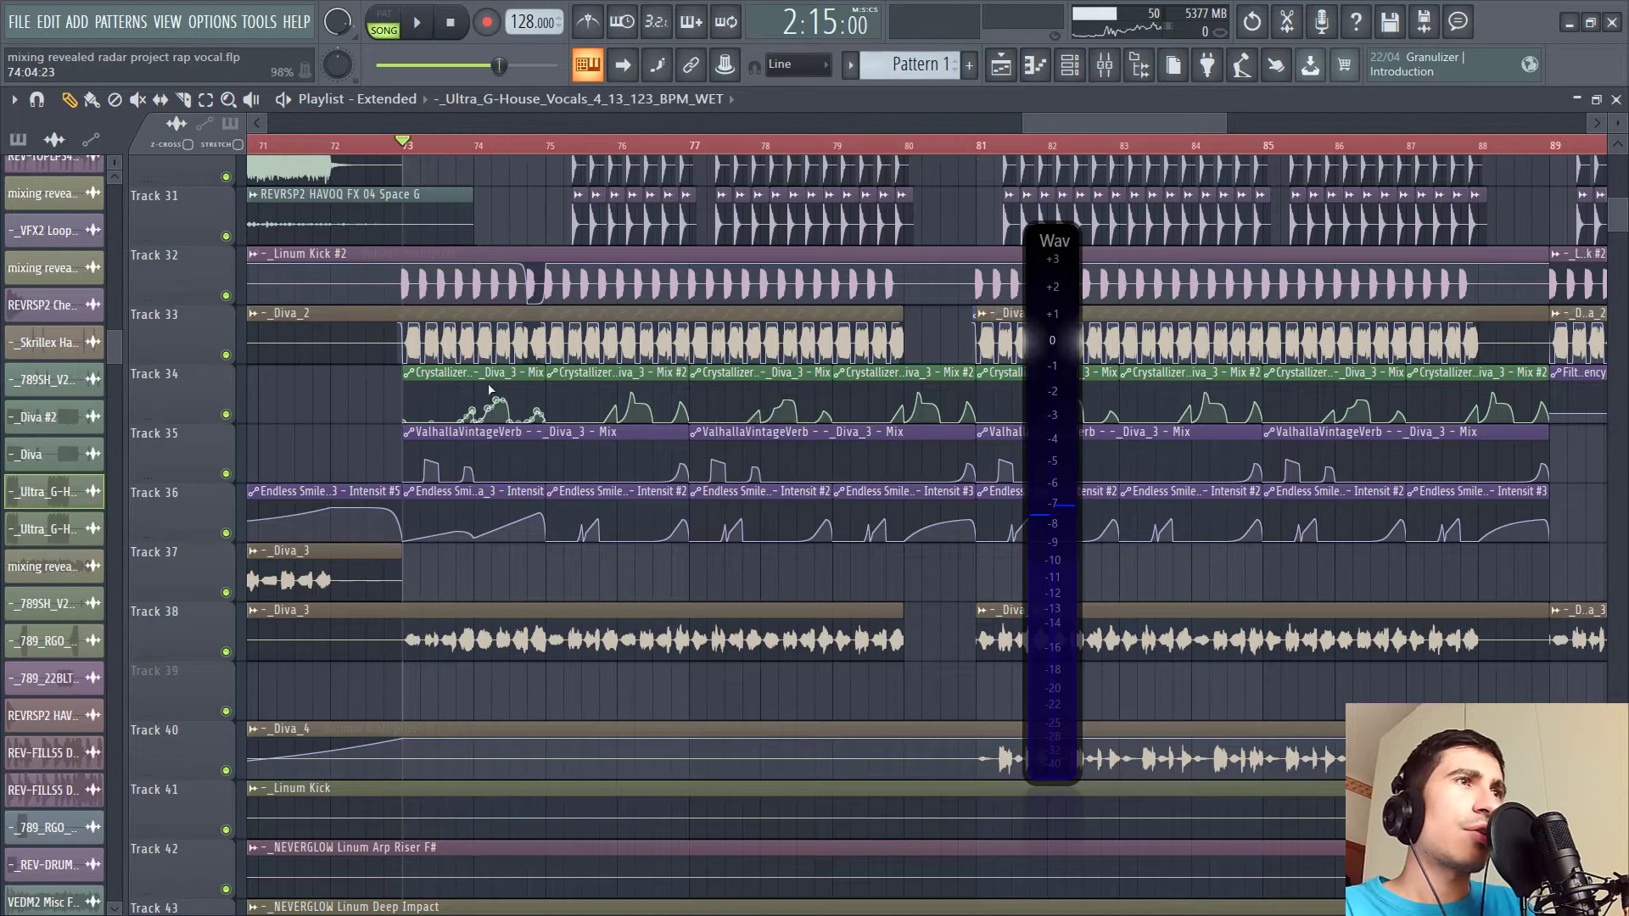
{"action": "left_click_drag", "start_coordinate": [406, 482], "coordinate": [462, 436]}
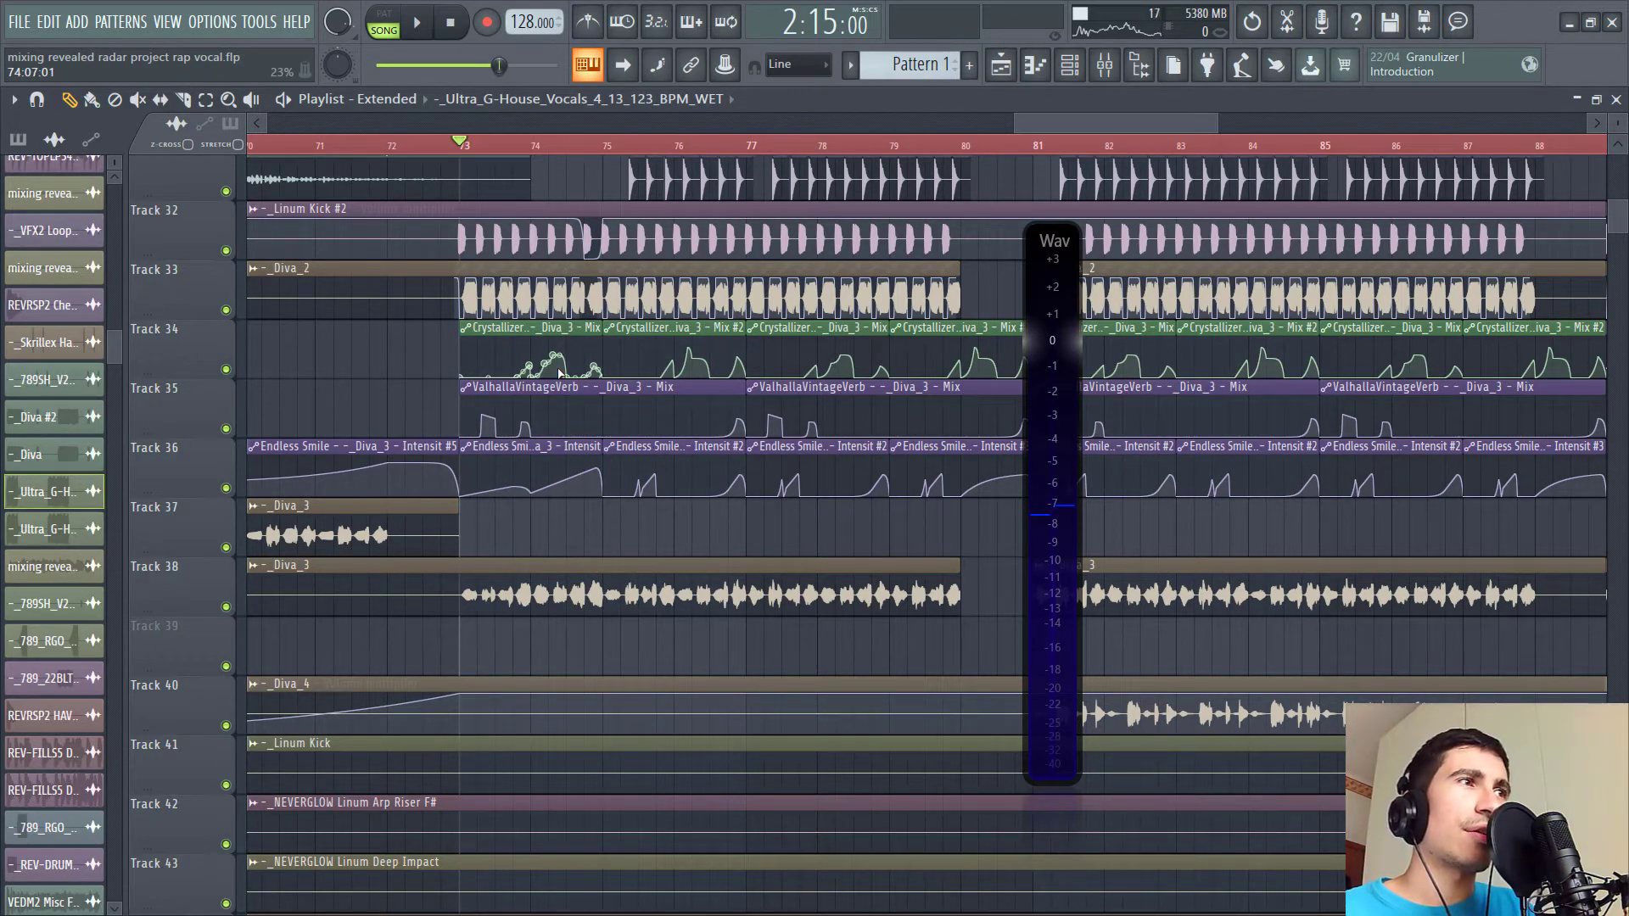
{"action": "key", "text": "space"}
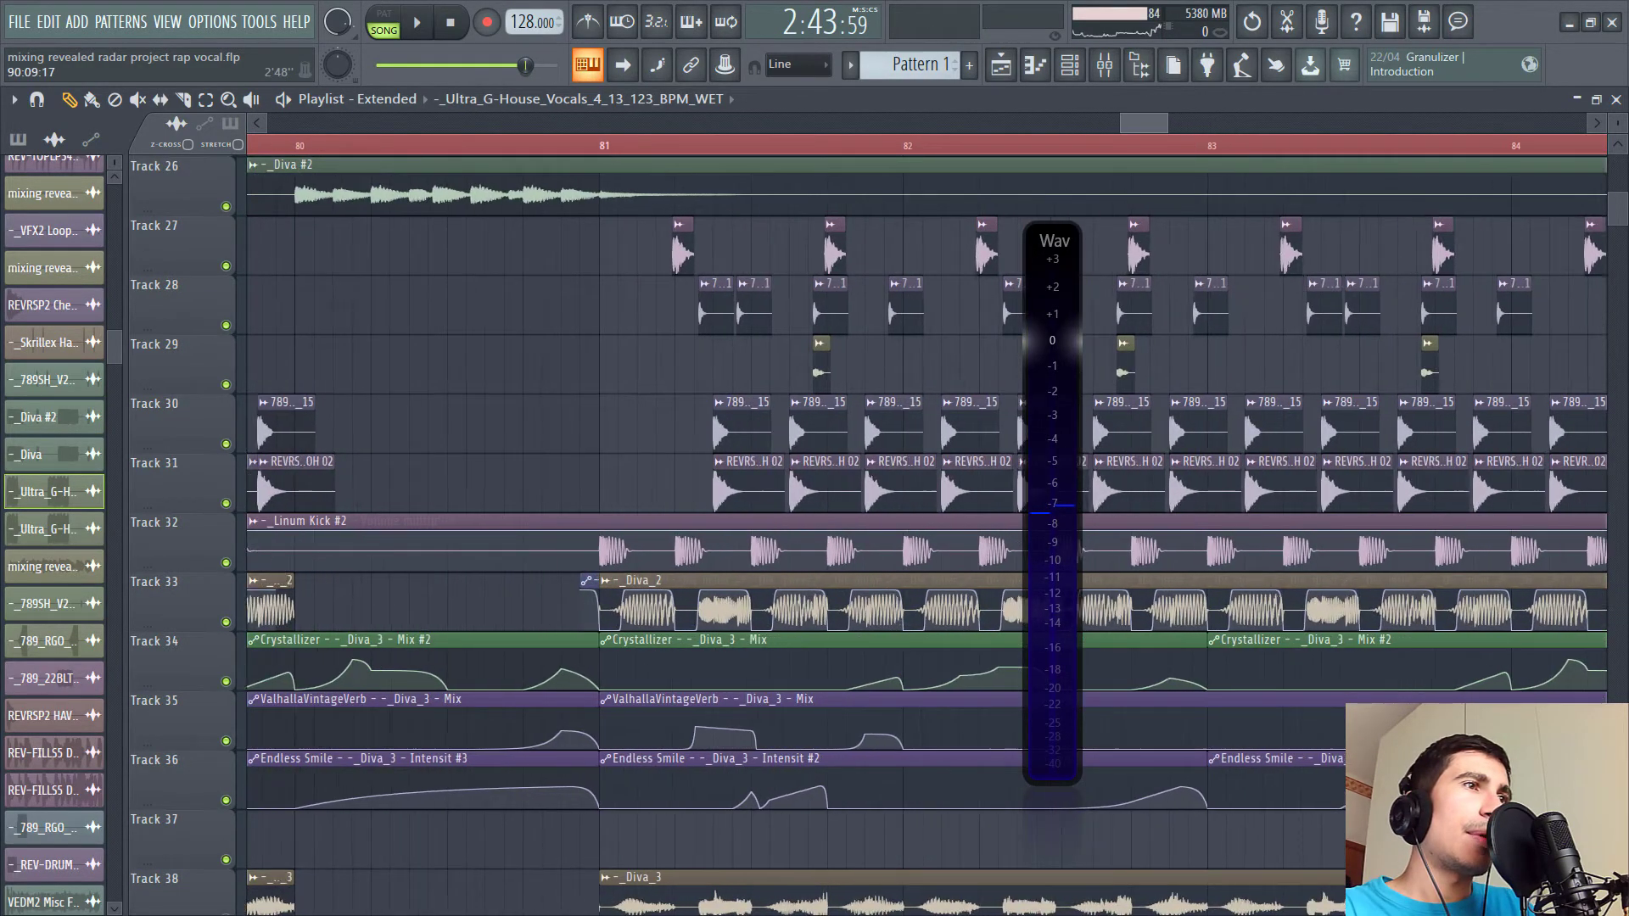
- Zoom in on the Diva_2 volume automation and effect automation clips around bar 81
{"action": "scroll", "coordinate": [679, 509], "scroll_direction": "down", "scroll_amount": 4}
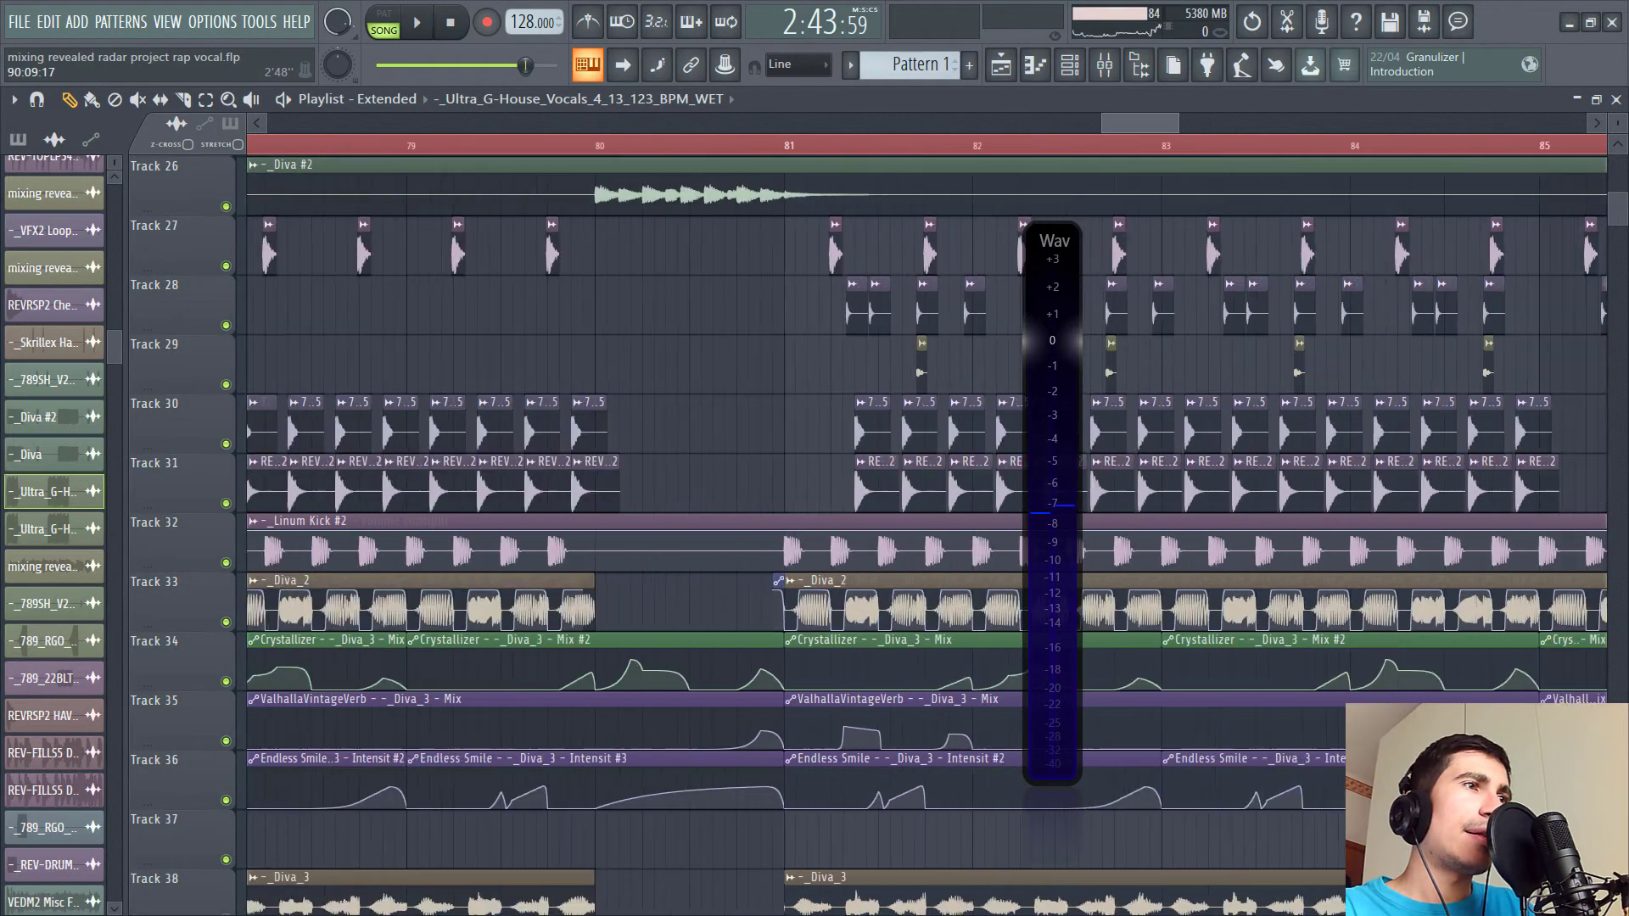
{"action": "scroll", "coordinate": [594, 509], "scroll_direction": "up", "scroll_amount": 8}
{"action": "scroll", "coordinate": [599, 581], "scroll_direction": "up", "scroll_amount": 3}
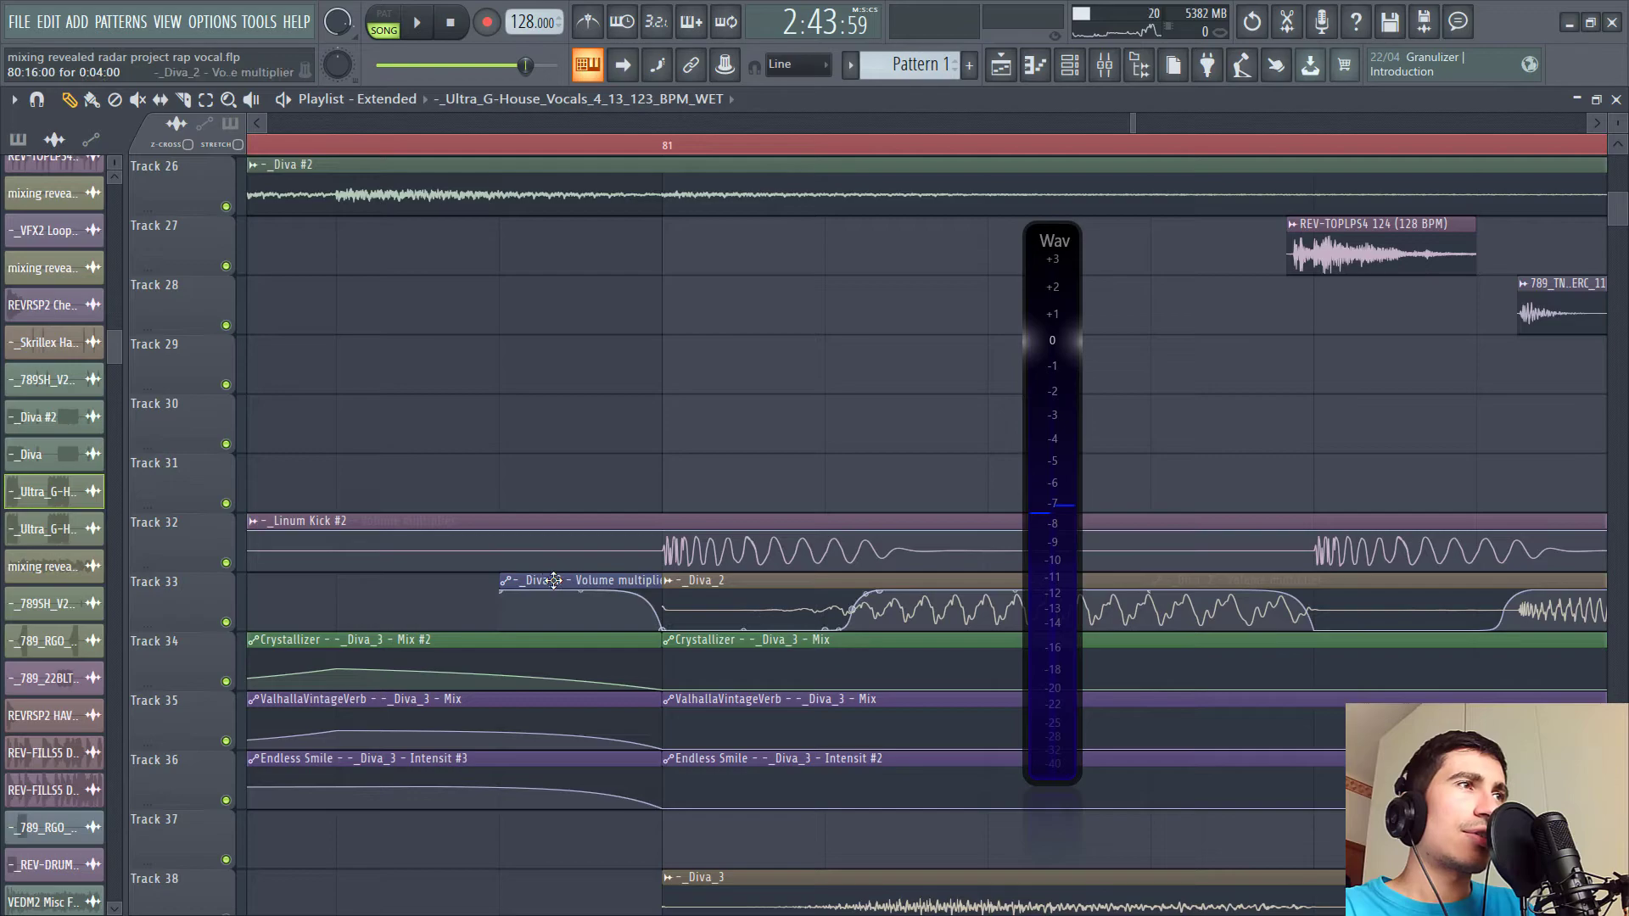
{"action": "scroll", "coordinate": [722, 122], "scroll_direction": "down", "scroll_amount": 2}
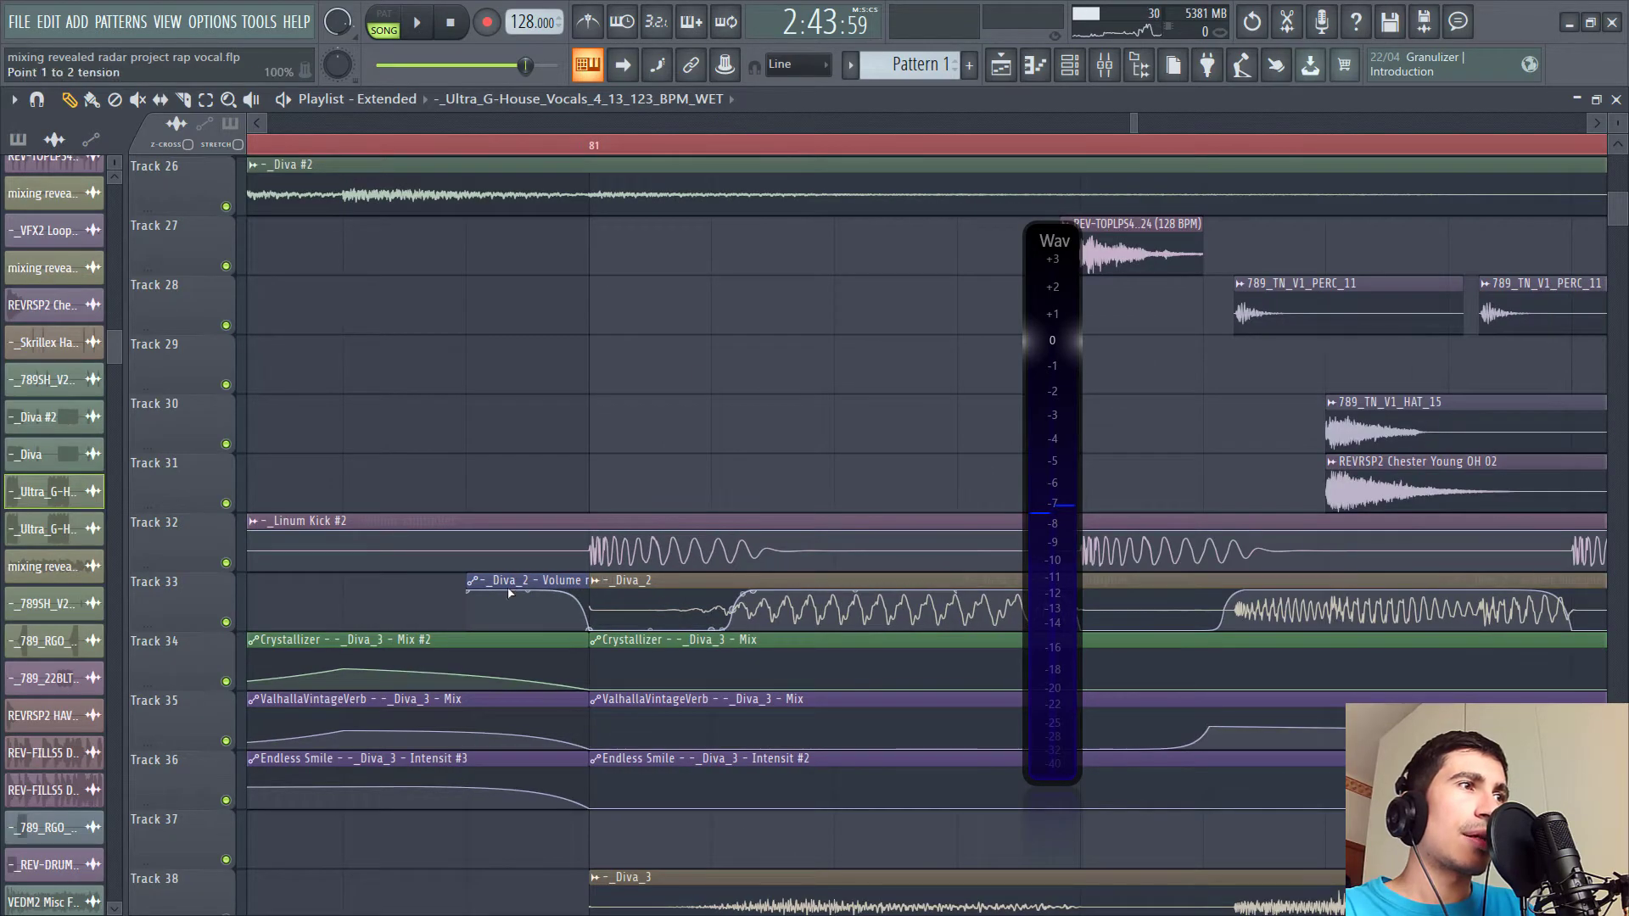
- Pan the playlist and scroll down through Tracks 17 to 46, playing and stopping the arrangement
{"action": "left_click_drag", "start_coordinate": [678, 774], "coordinate": [566, 770]}
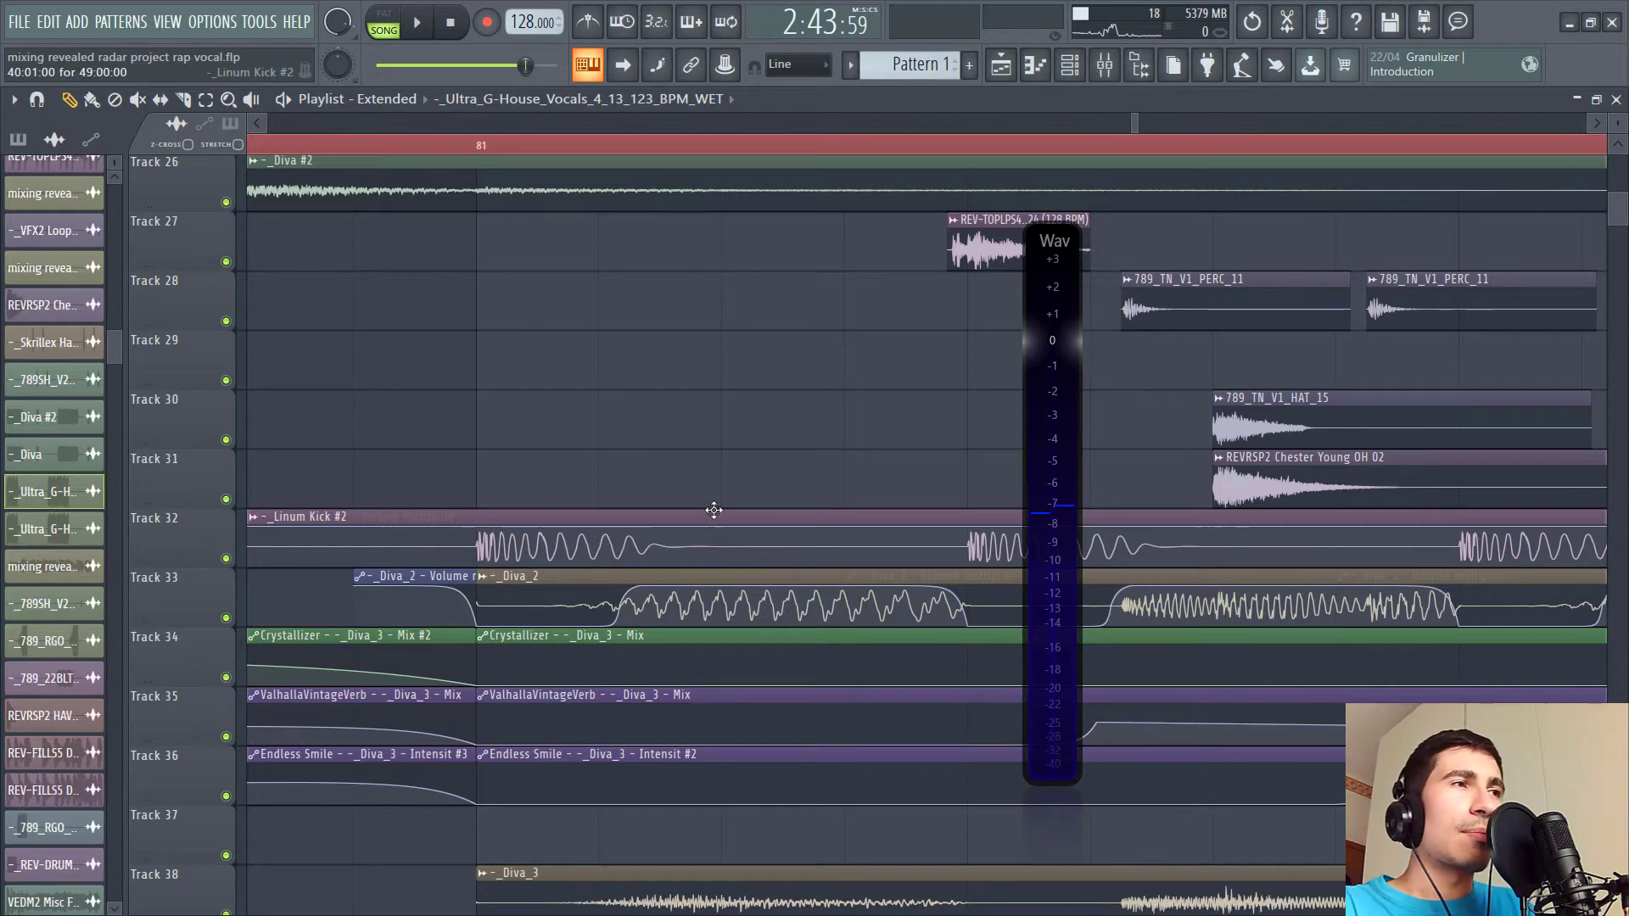
{"action": "scroll", "coordinate": [713, 157], "scroll_direction": "down", "scroll_amount": 3}
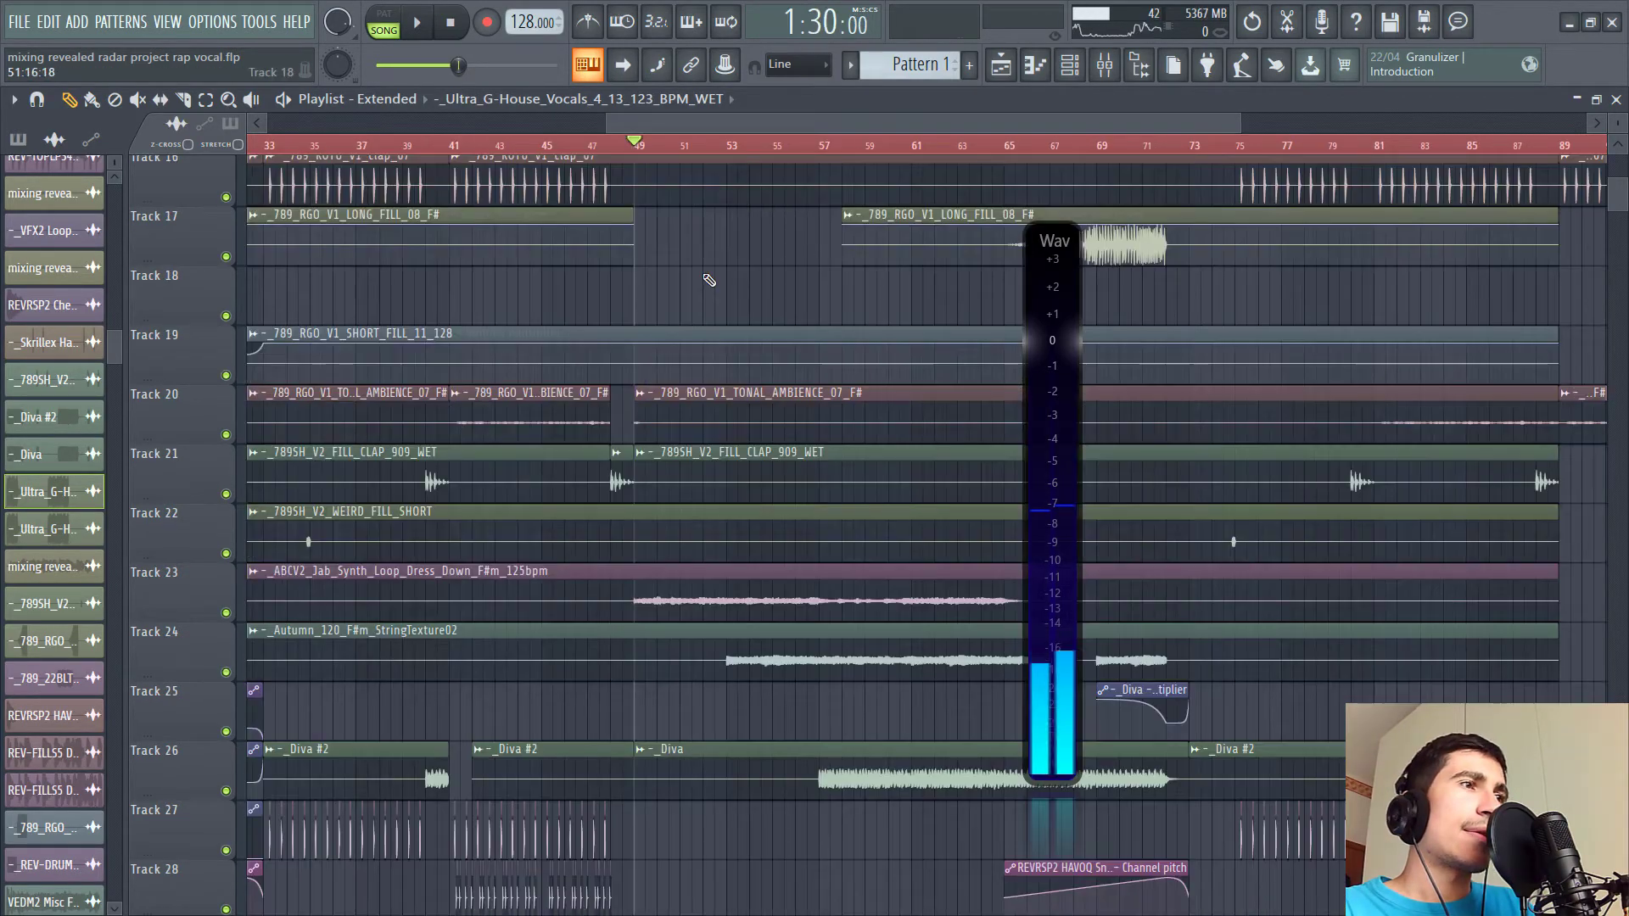
{"action": "scroll", "coordinate": [689, 450], "scroll_direction": "down", "scroll_amount": 5}
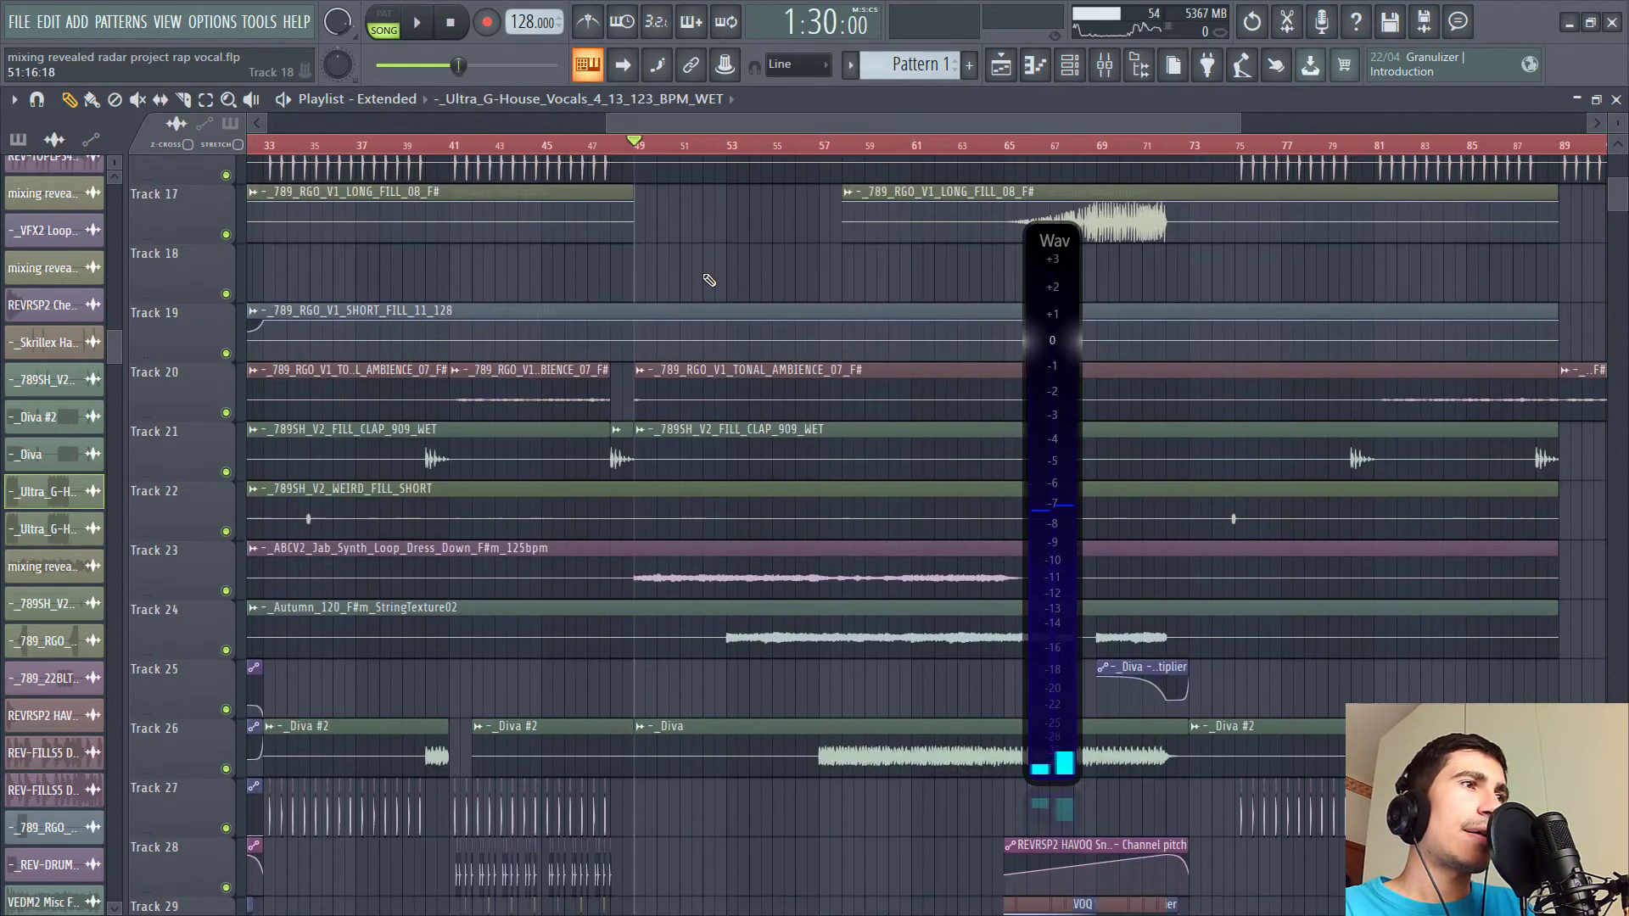
{"action": "scroll", "coordinate": [690, 449], "scroll_direction": "down", "scroll_amount": 6}
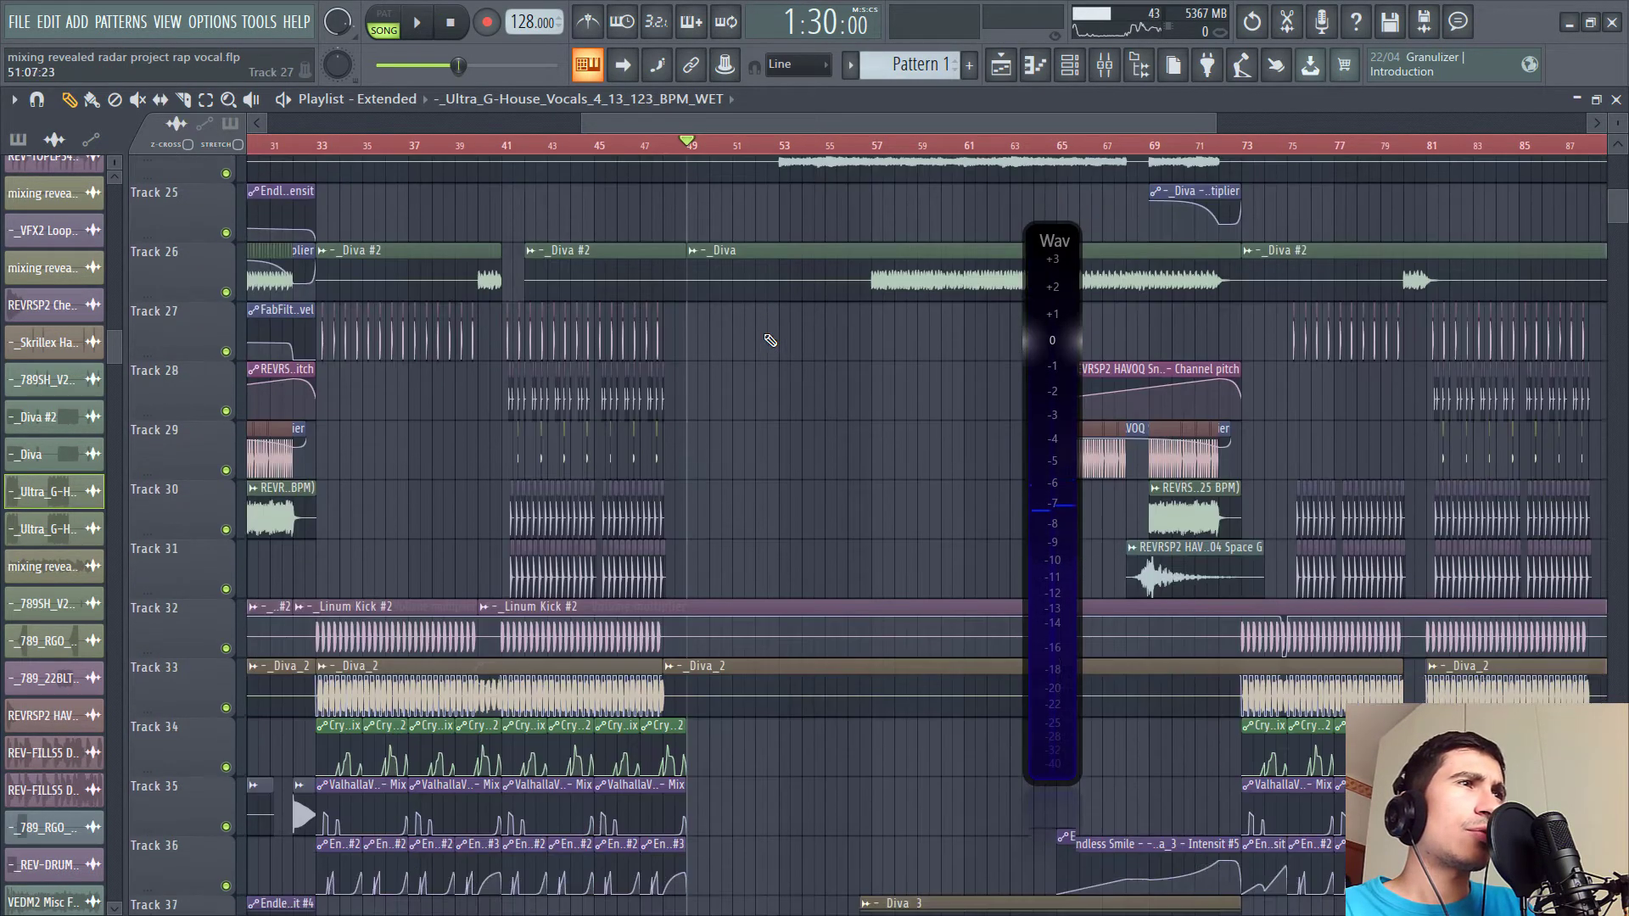
{"action": "key", "text": "space"}
{"action": "scroll", "coordinate": [689, 425], "scroll_direction": "down", "scroll_amount": 11}
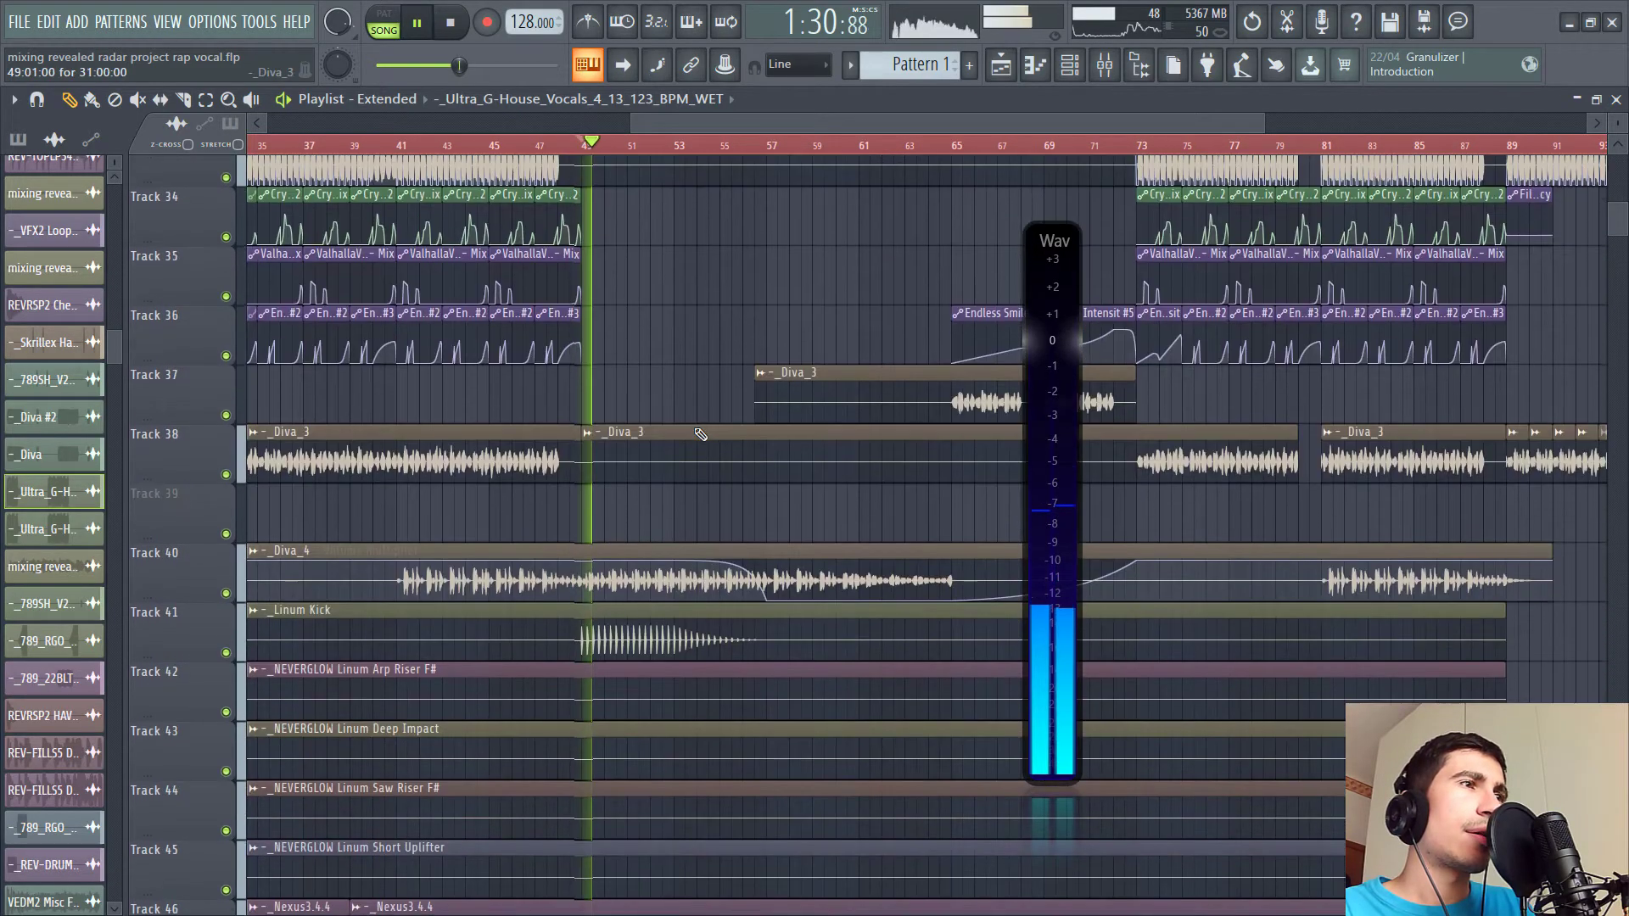
{"action": "scroll", "coordinate": [689, 424], "scroll_direction": "down", "scroll_amount": 7}
{"action": "key", "text": "space"}
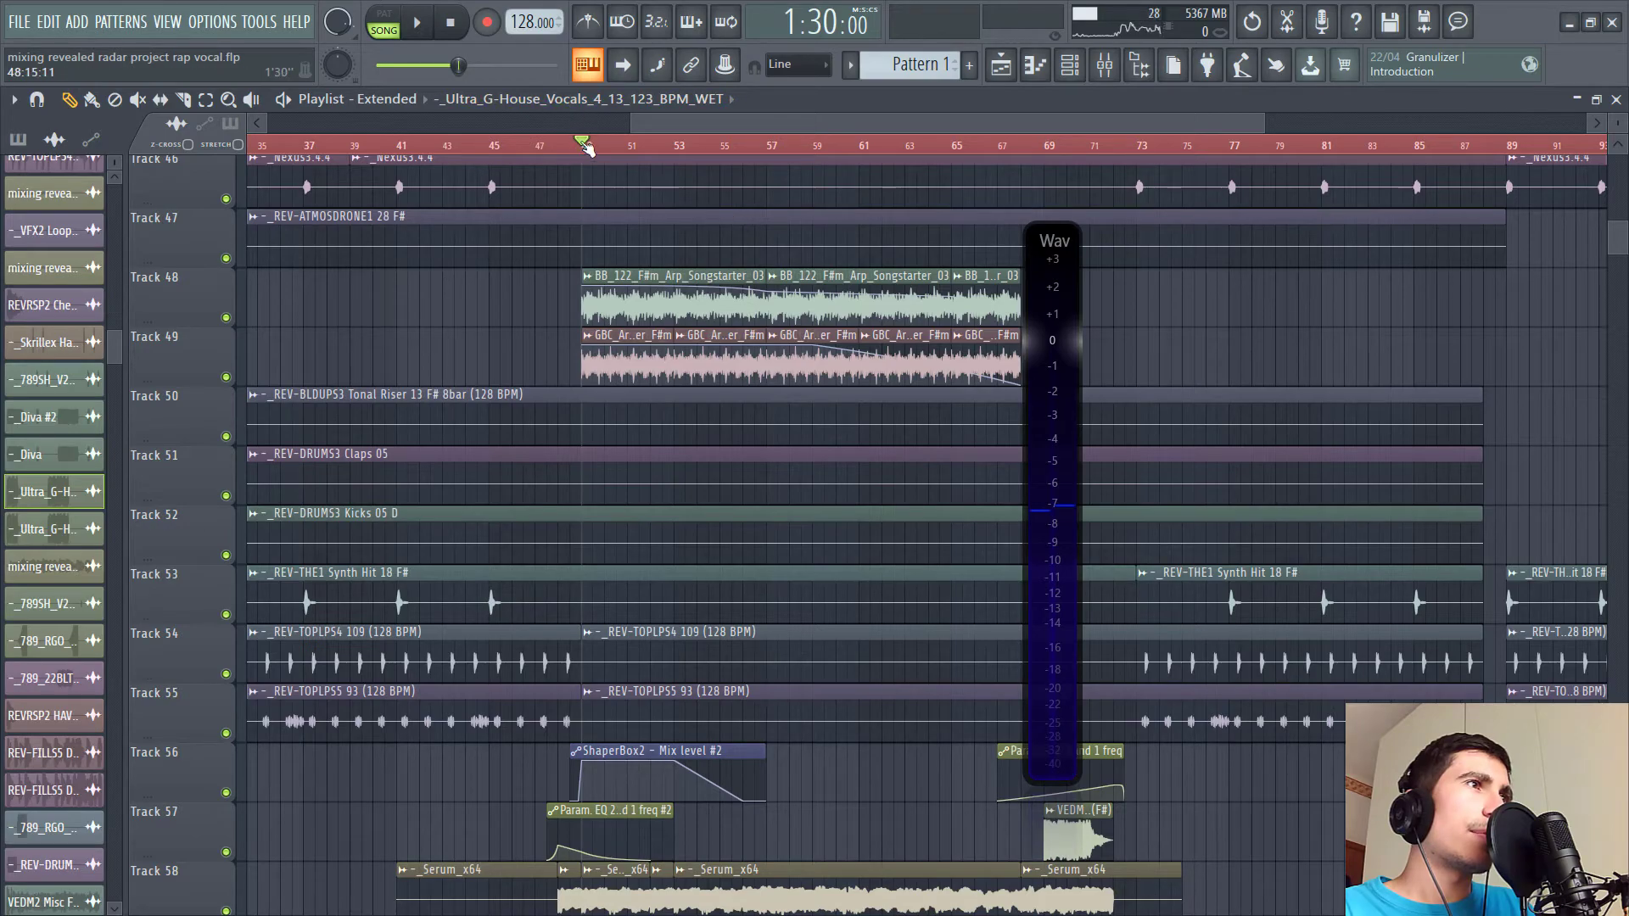
- Solo Track 48, add Track 49 to the solo, and play the two arp loops
{"action": "right_click", "coordinate": [226, 319]}
{"action": "key", "text": "space"}
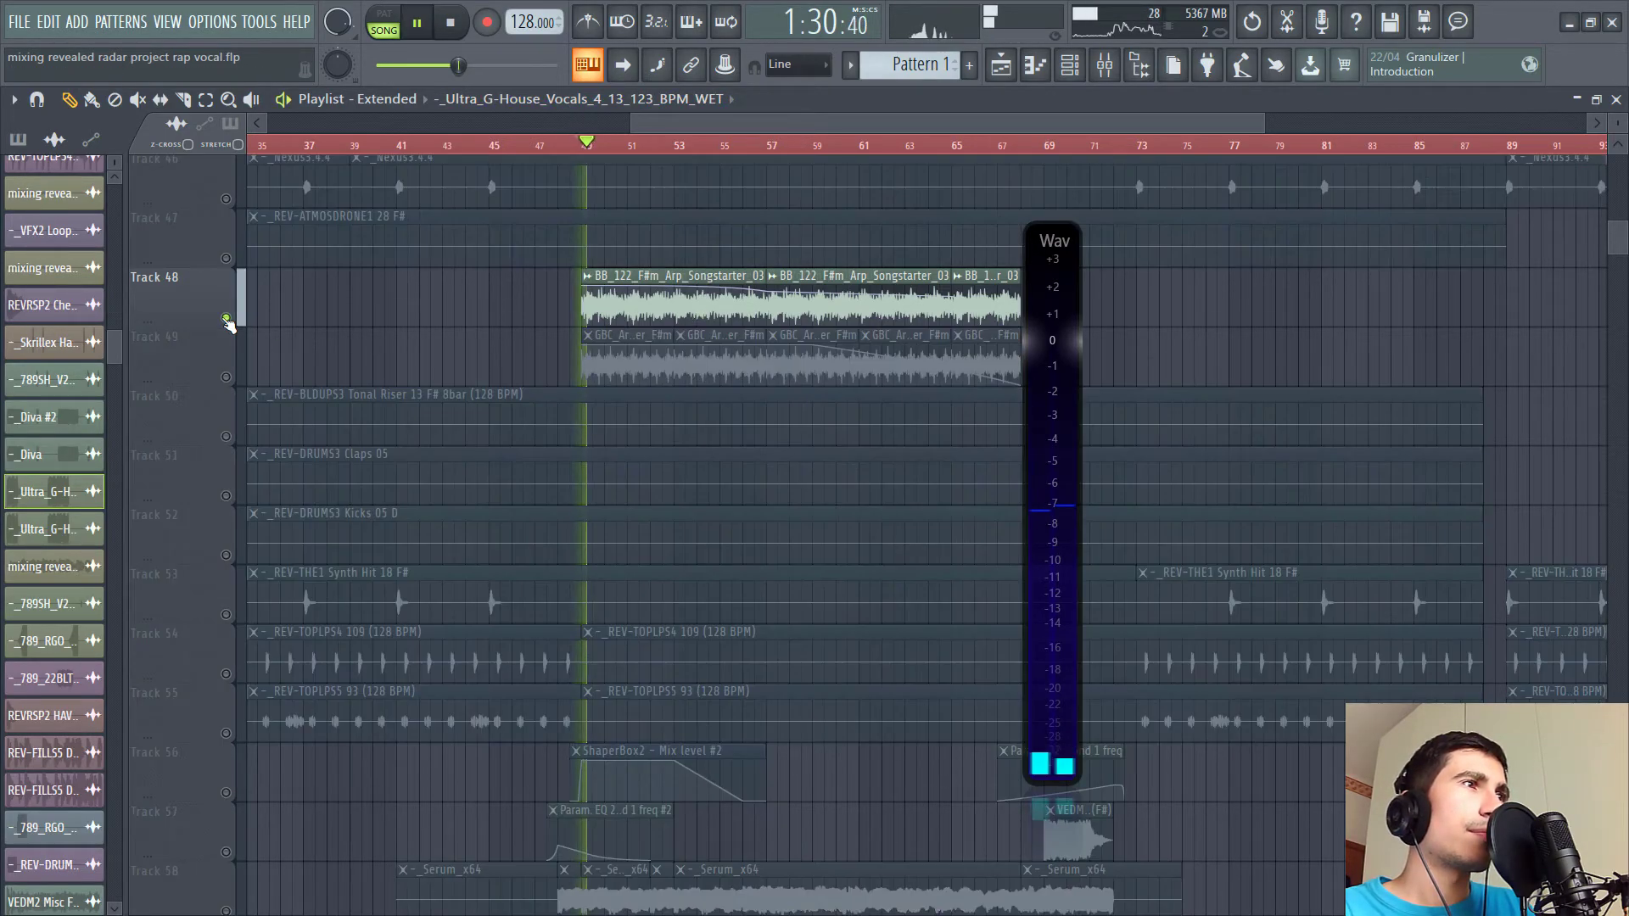
{"action": "left_click", "coordinate": [226, 377]}
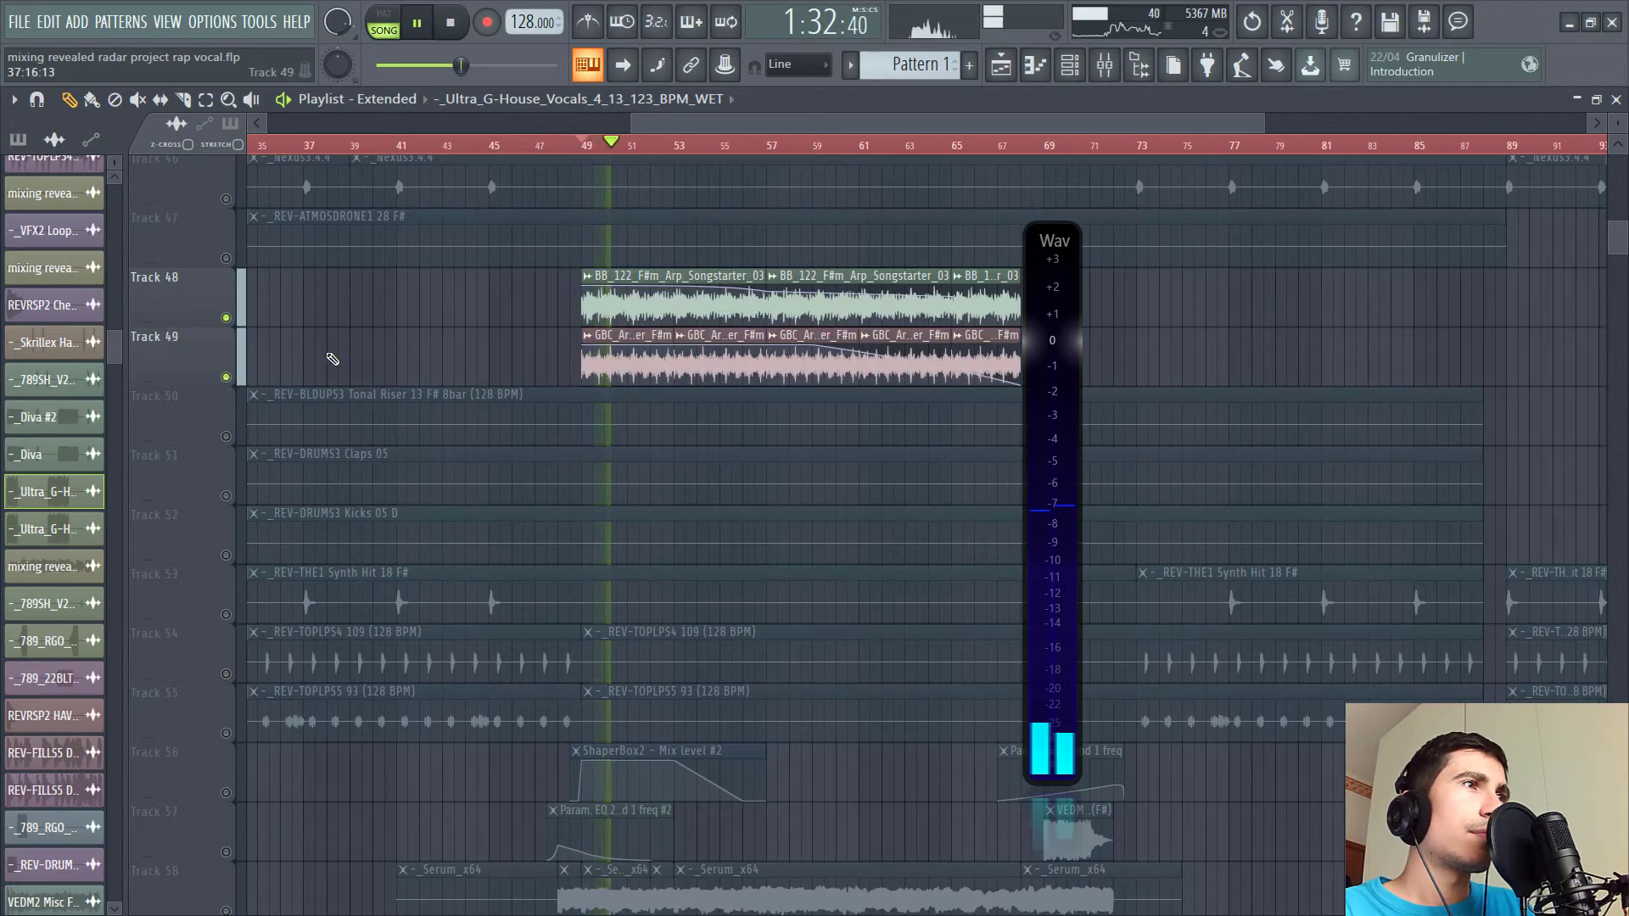
- Scroll down to solo the Serum Track 58, then scroll back and restore all tracks
{"action": "scroll", "coordinate": [329, 357], "scroll_direction": "down", "scroll_amount": 1}
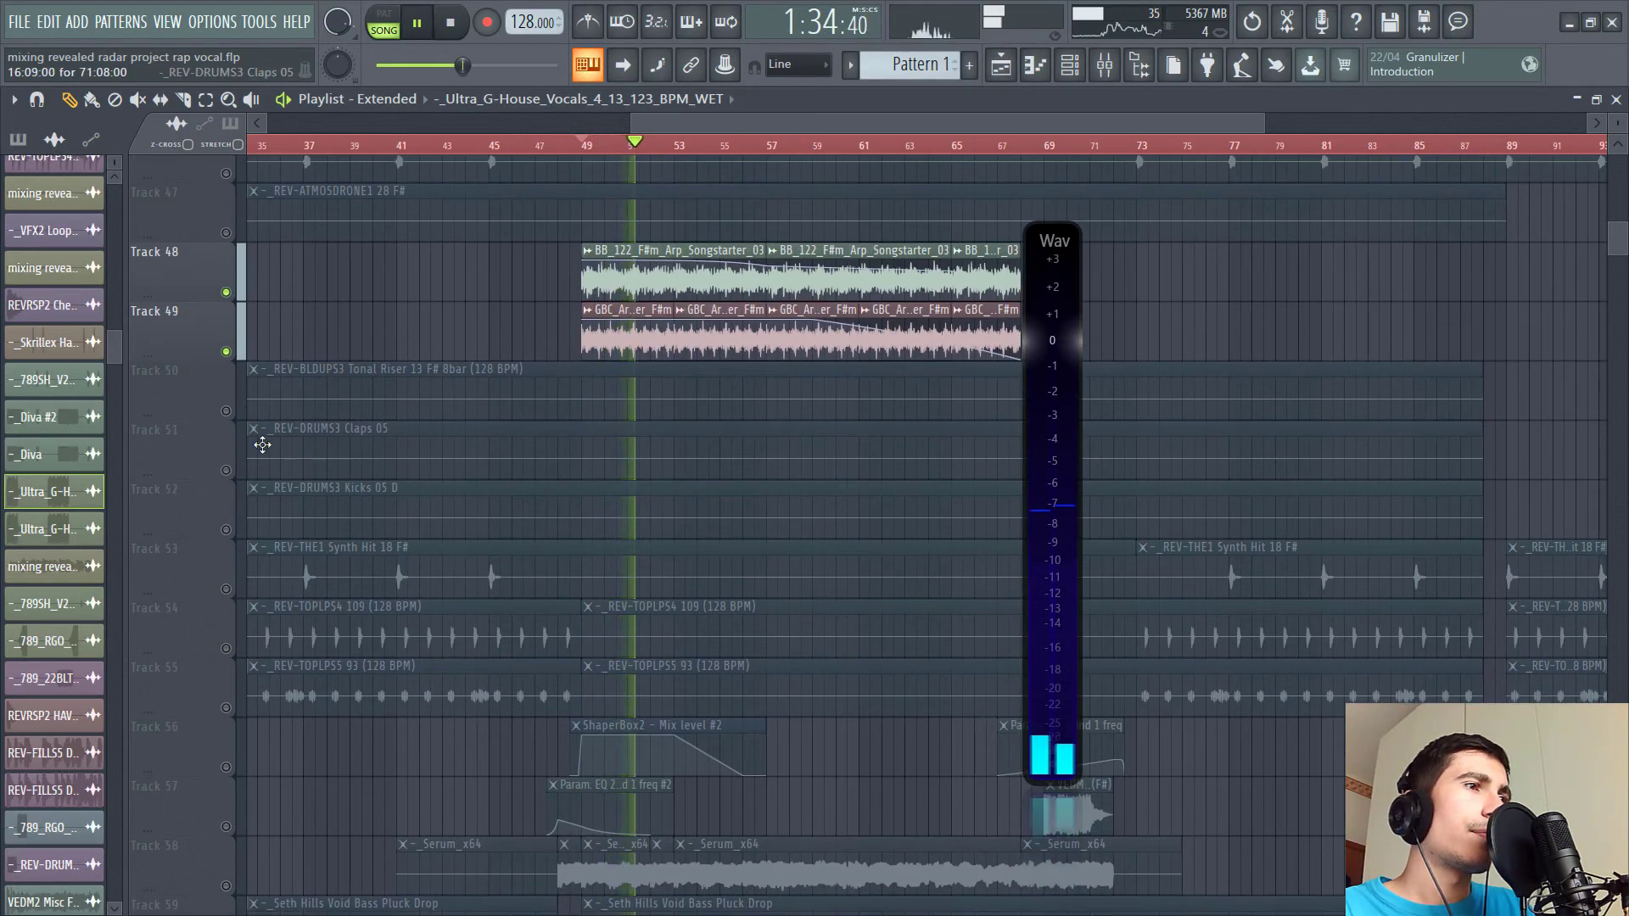
{"action": "scroll", "coordinate": [255, 425], "scroll_direction": "down", "scroll_amount": 5}
{"action": "left_click", "coordinate": [226, 556]}
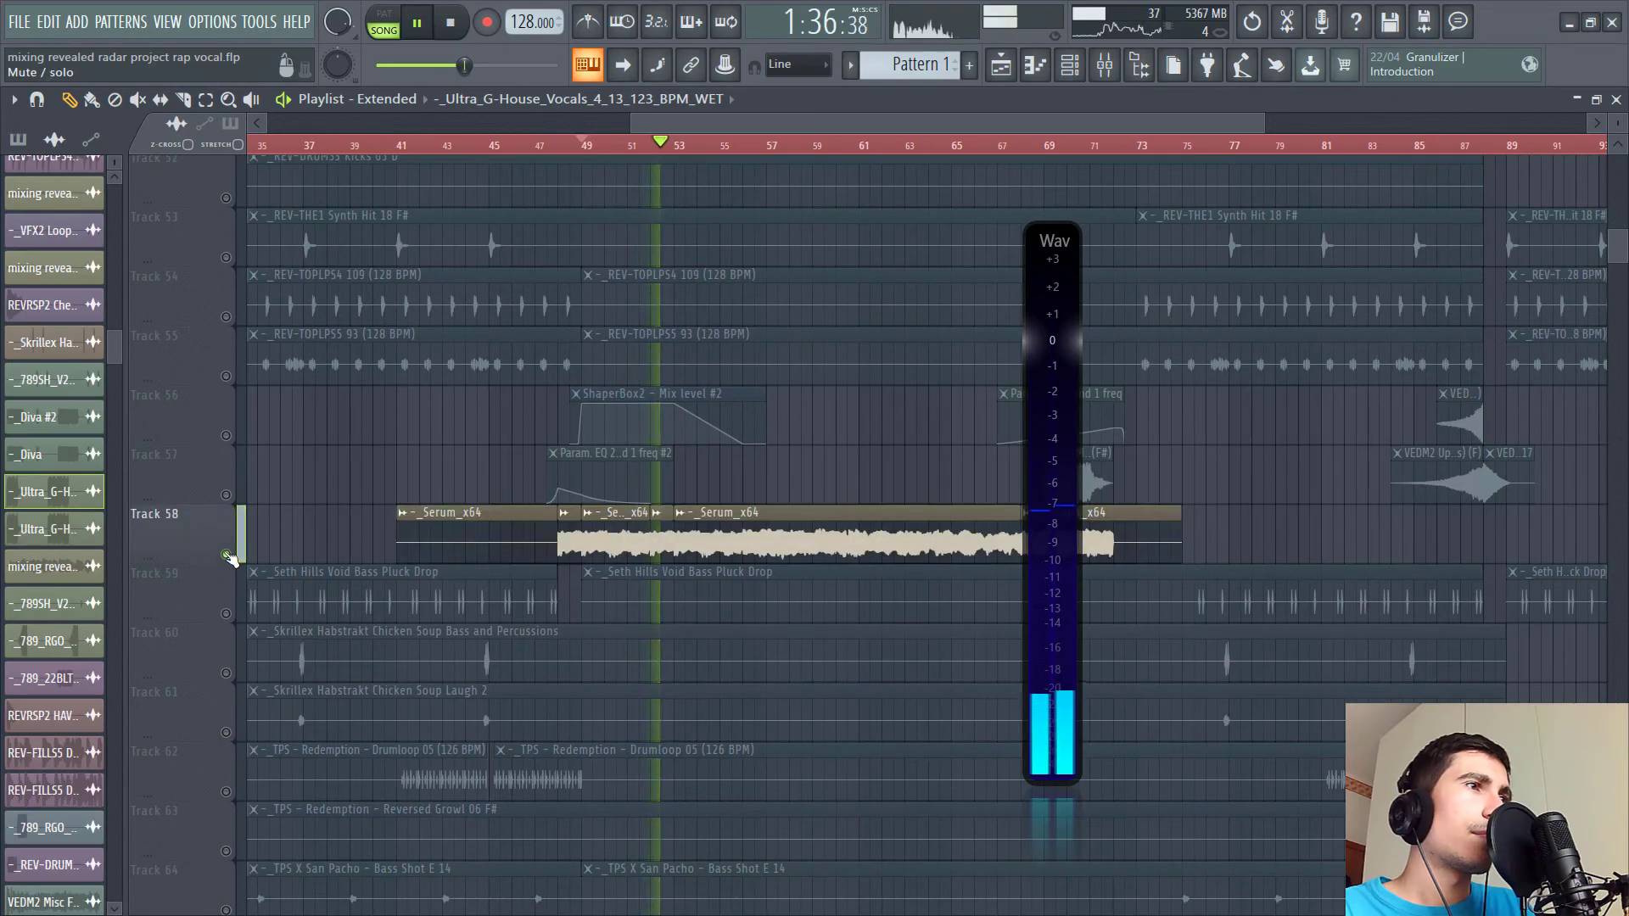
{"action": "scroll", "coordinate": [231, 552], "scroll_direction": "up", "scroll_amount": 8}
{"action": "right_click", "coordinate": [225, 528]}
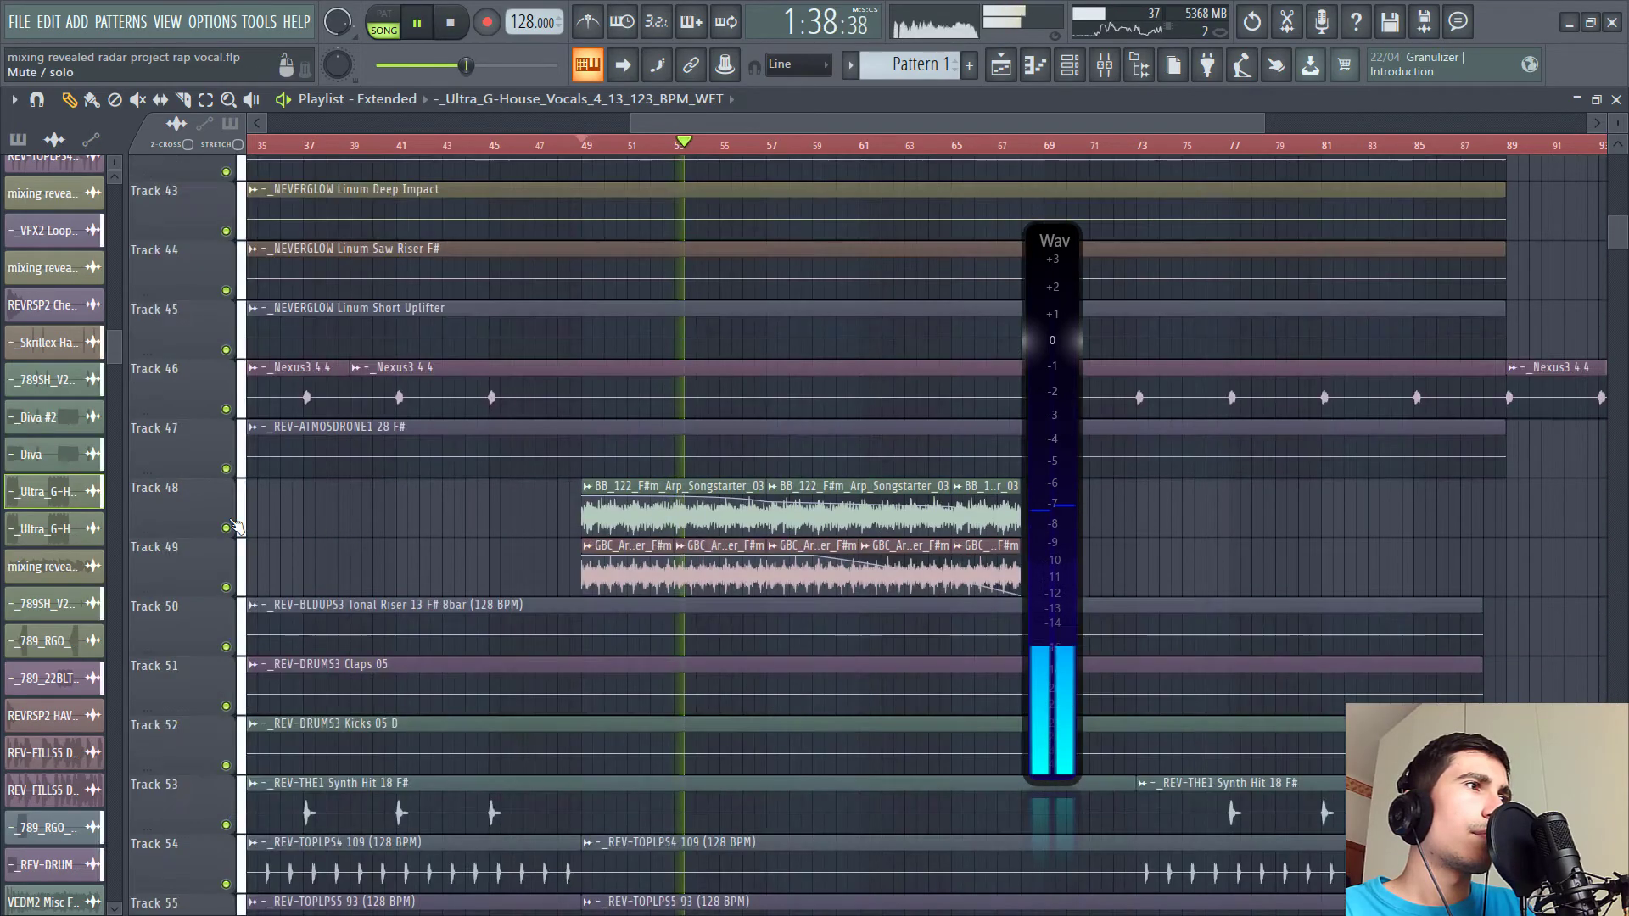
- Scroll through the tracks while the arrangement plays, then stop playback
{"action": "scroll", "coordinate": [592, 513], "scroll_direction": "down", "scroll_amount": 8}
{"action": "scroll", "coordinate": [592, 513], "scroll_direction": "down", "scroll_amount": 9}
{"action": "scroll", "coordinate": [603, 494], "scroll_direction": "up", "scroll_amount": 12}
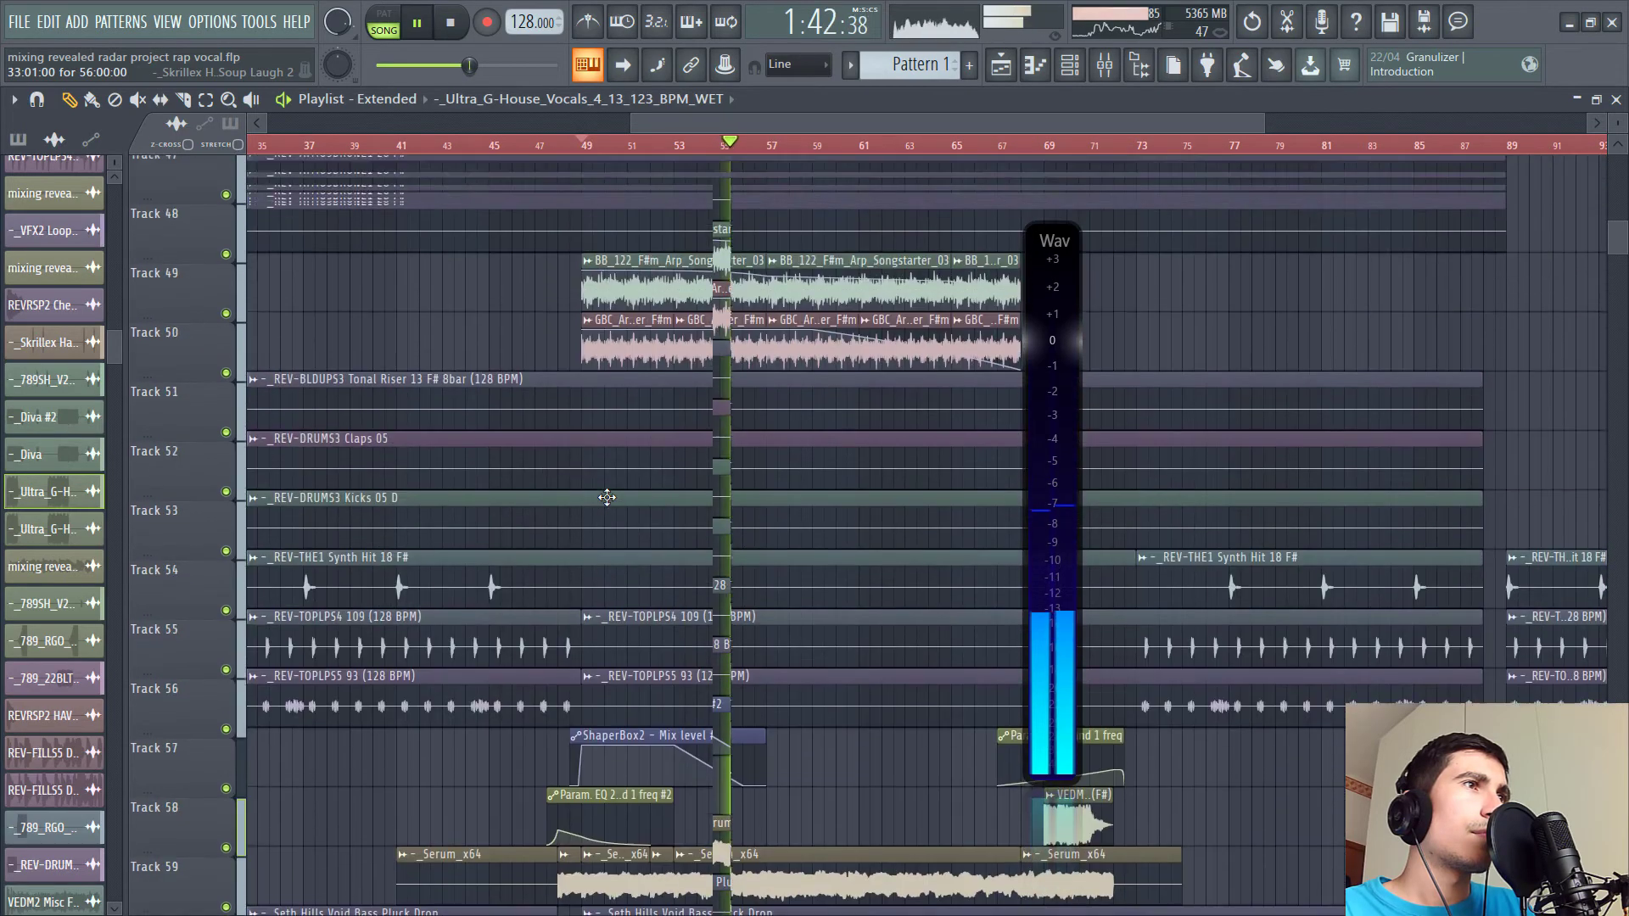
{"action": "scroll", "coordinate": [606, 496], "scroll_direction": "up", "scroll_amount": 16}
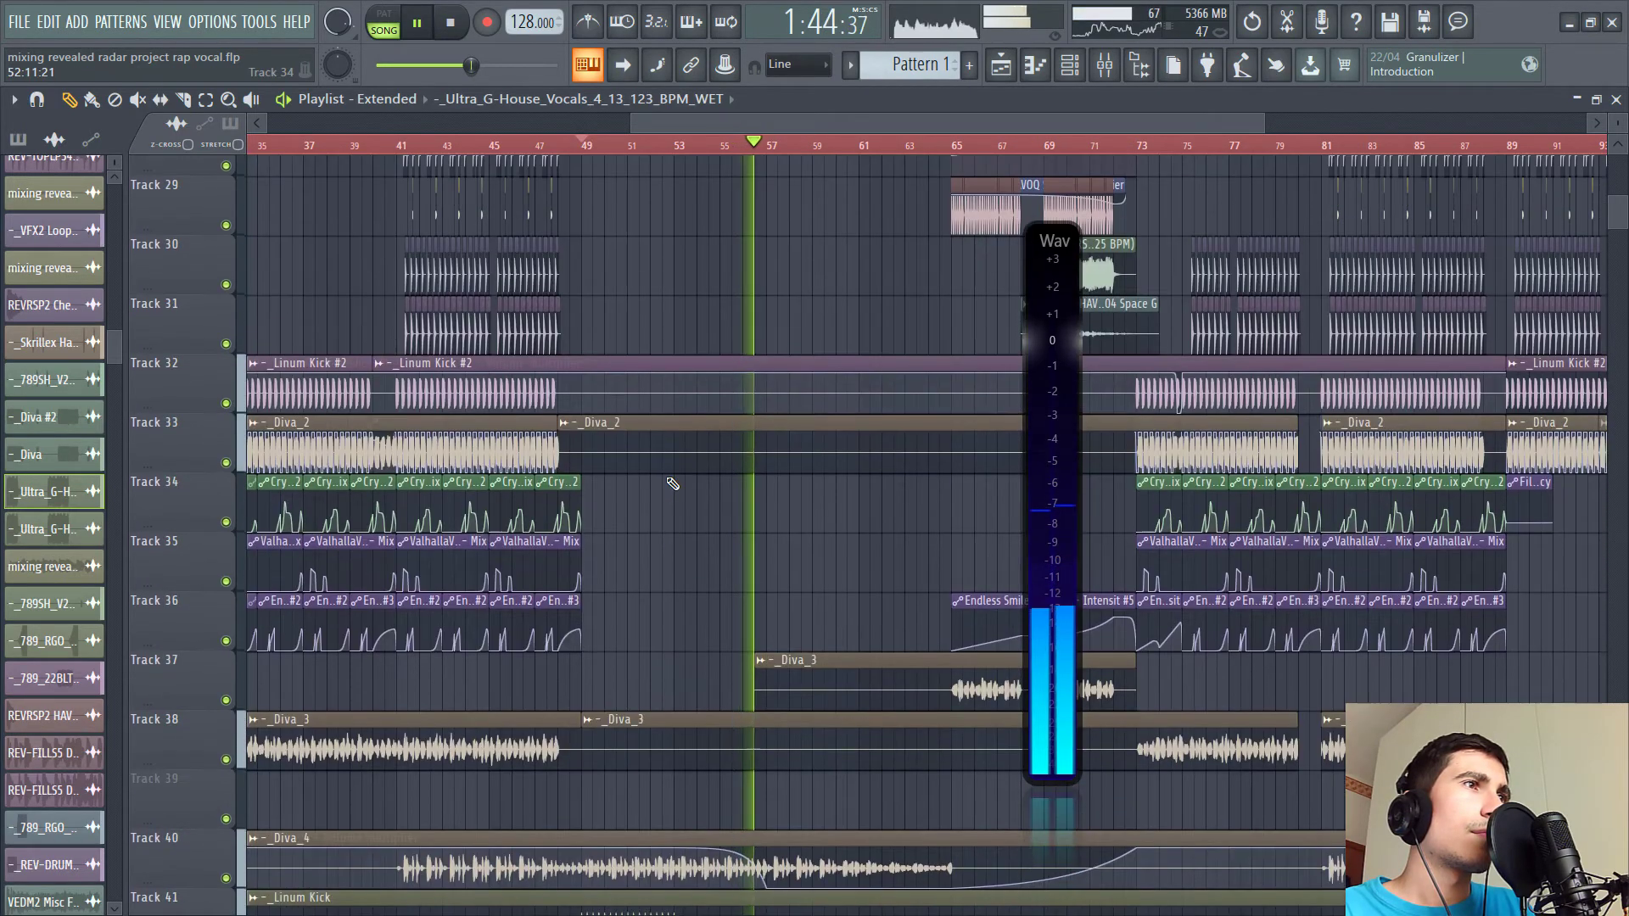
{"action": "scroll", "coordinate": [673, 484], "scroll_direction": "up", "scroll_amount": 11}
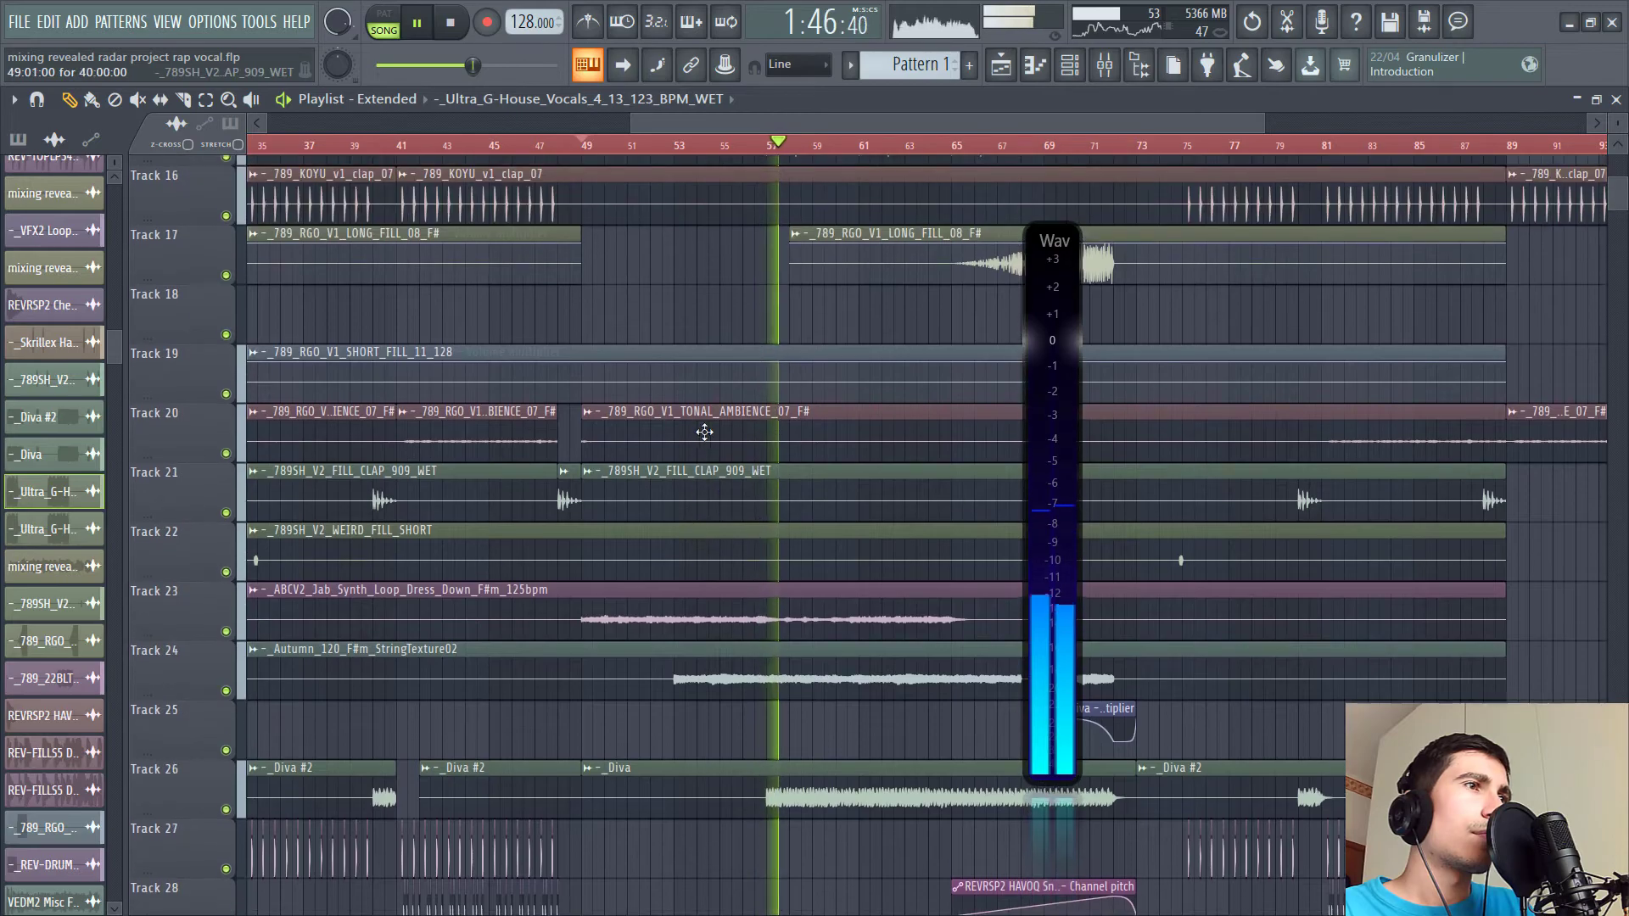
{"action": "scroll", "coordinate": [705, 431], "scroll_direction": "up", "scroll_amount": 5}
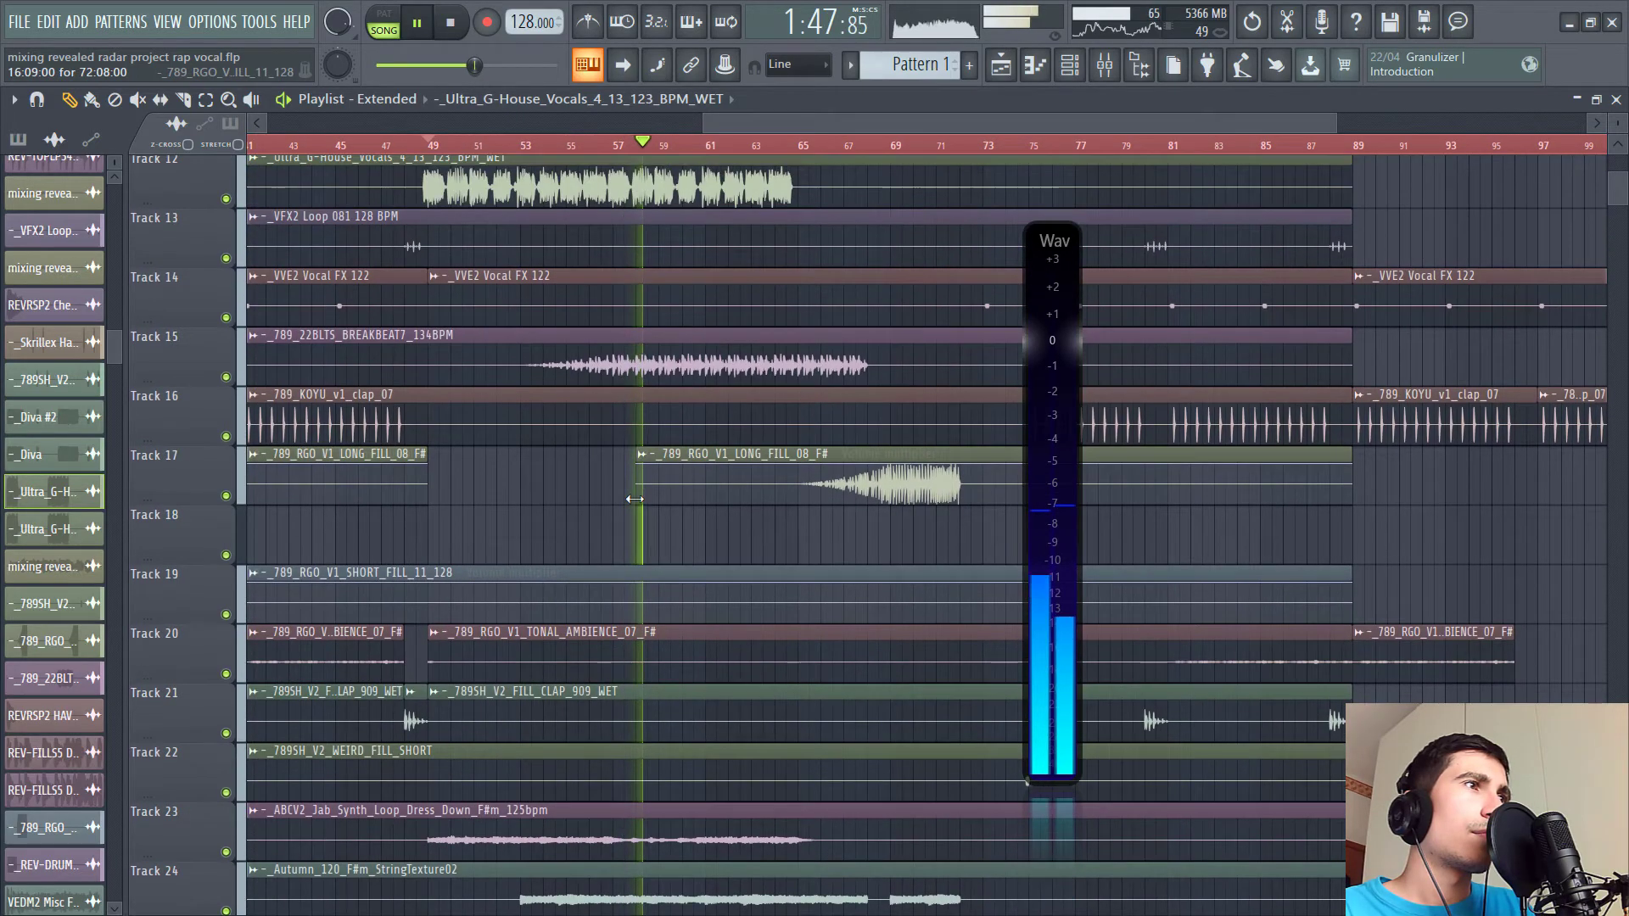
{"action": "key", "text": "space"}
- Solo the breakbeat on Track 15, play it, and restore all tracks
{"action": "left_click", "coordinate": [226, 465], "text": "ctrl"}
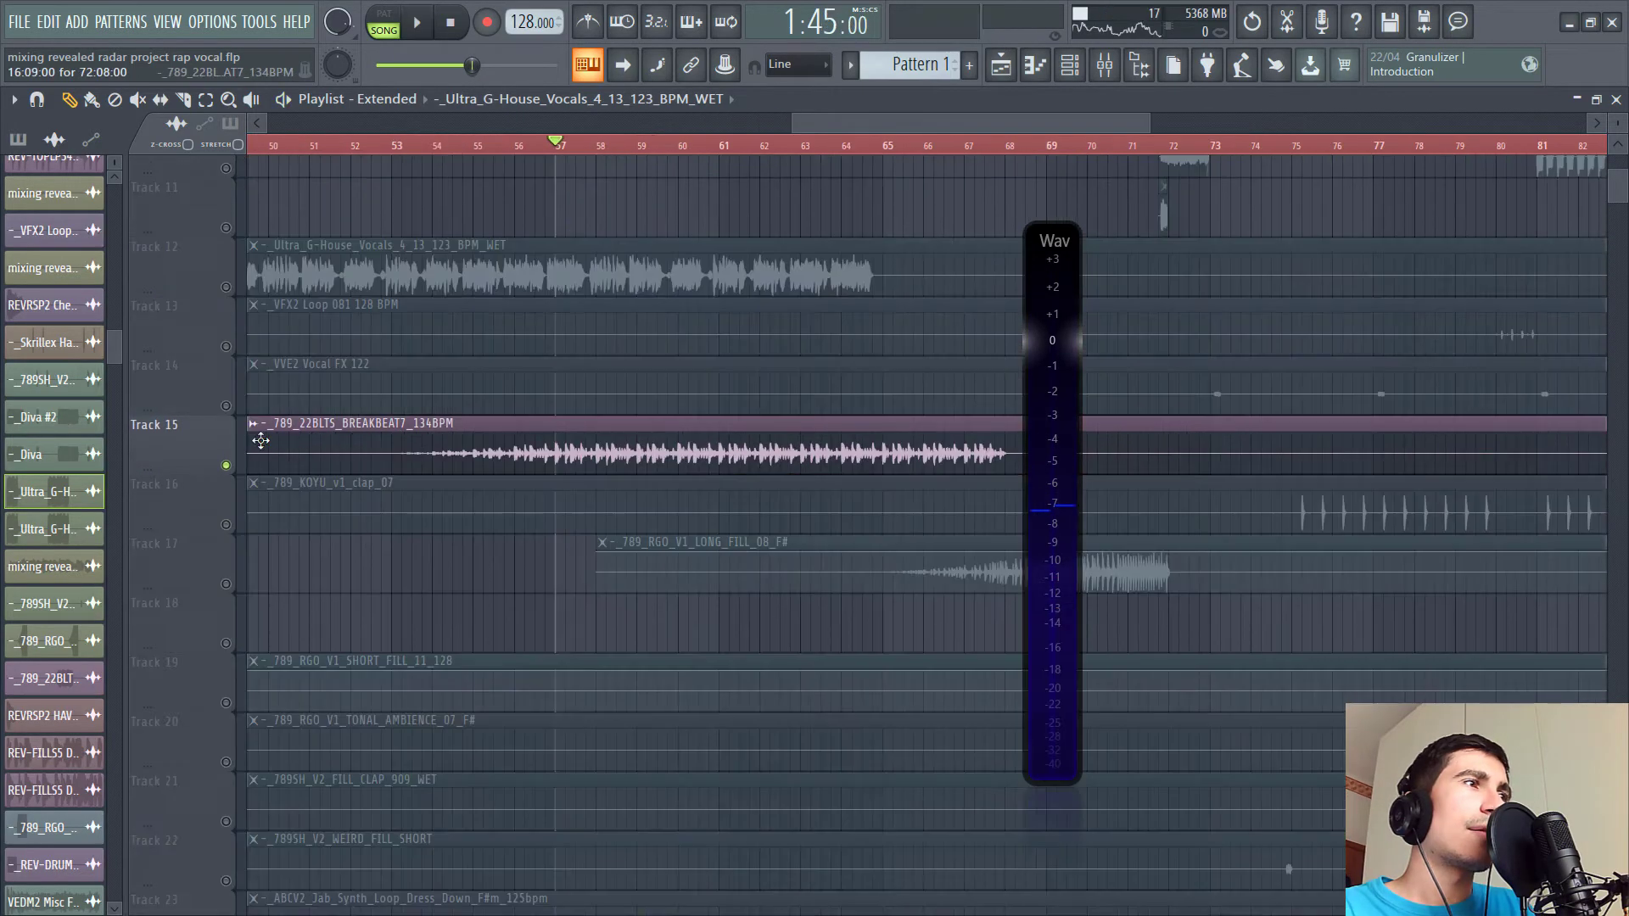
{"action": "key", "text": "space"}
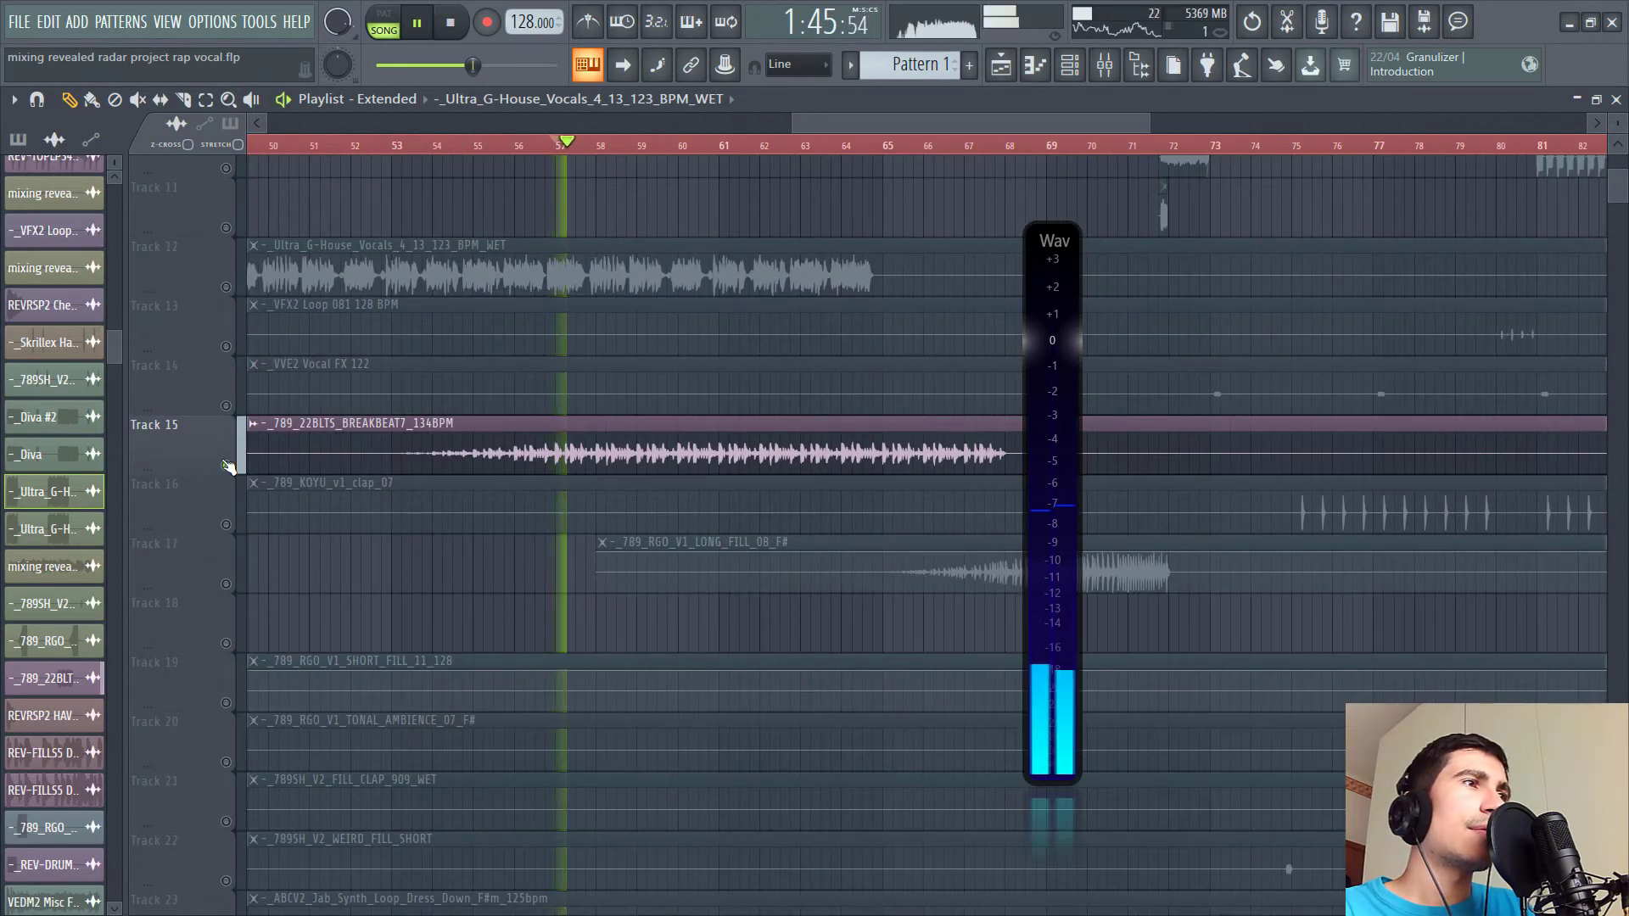
{"action": "left_click", "coordinate": [225, 465], "text": "ctrl"}
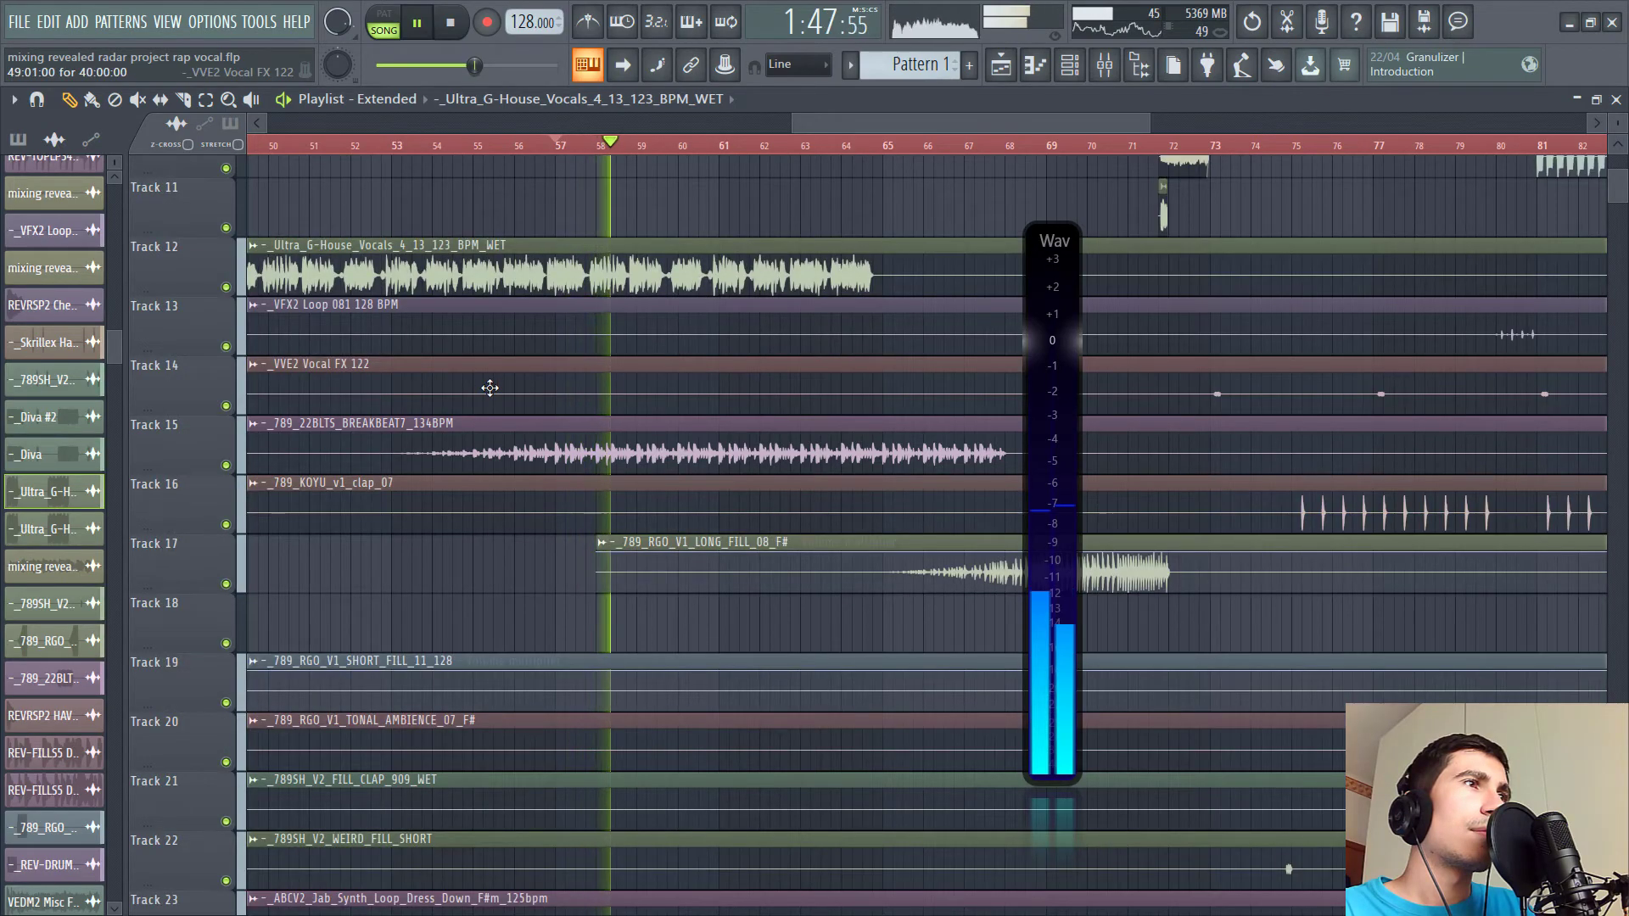
- Open the FabFilter Pro-Q 3 on the Diva mixer insert's effect chain
{"action": "scroll", "coordinate": [489, 389], "scroll_direction": "up", "scroll_amount": 2}
{"action": "scroll", "coordinate": [490, 389], "scroll_direction": "up", "scroll_amount": 5}
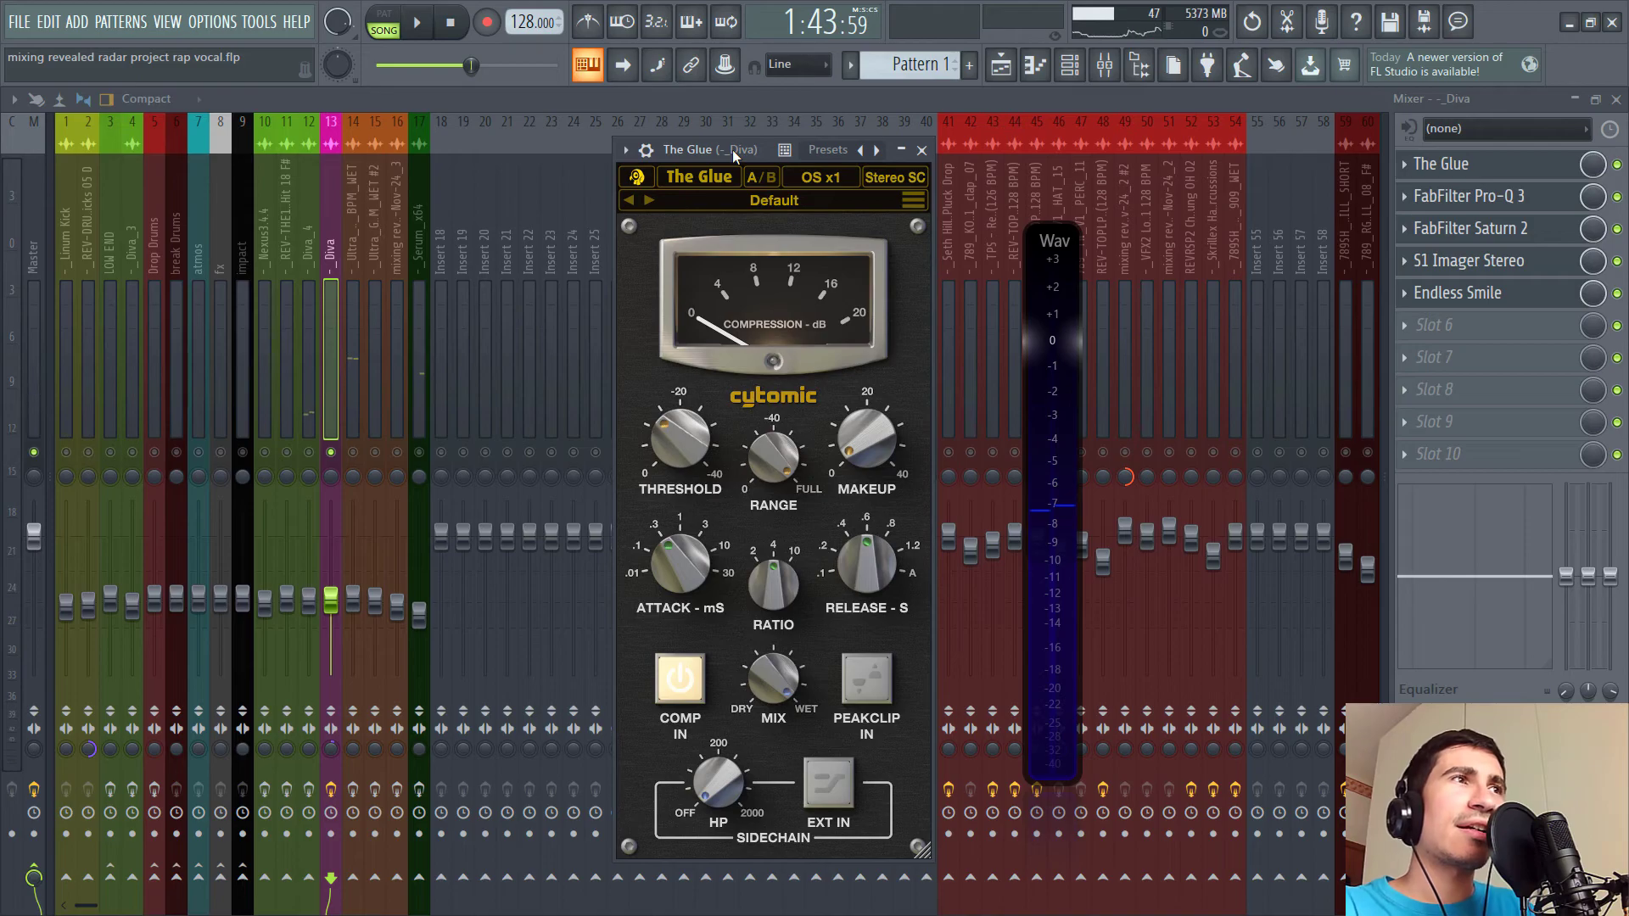
{"action": "left_click", "coordinate": [1515, 197]}
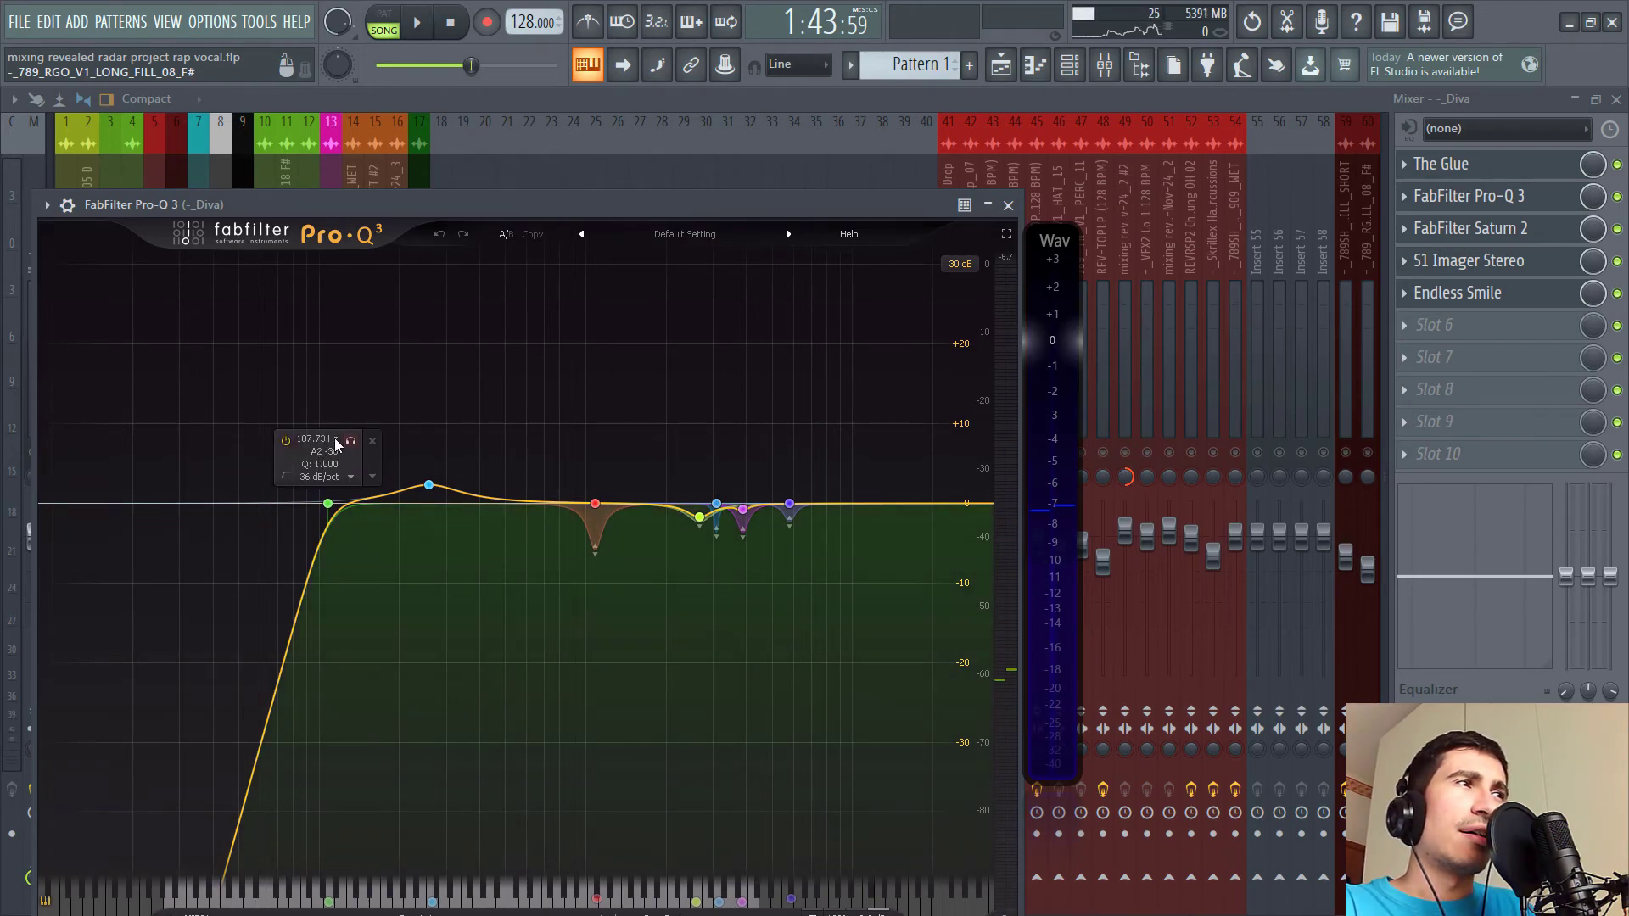
- Open FabFilter Saturn 2 on the Diva insert and move its window into view
{"action": "left_click", "coordinate": [1489, 236]}
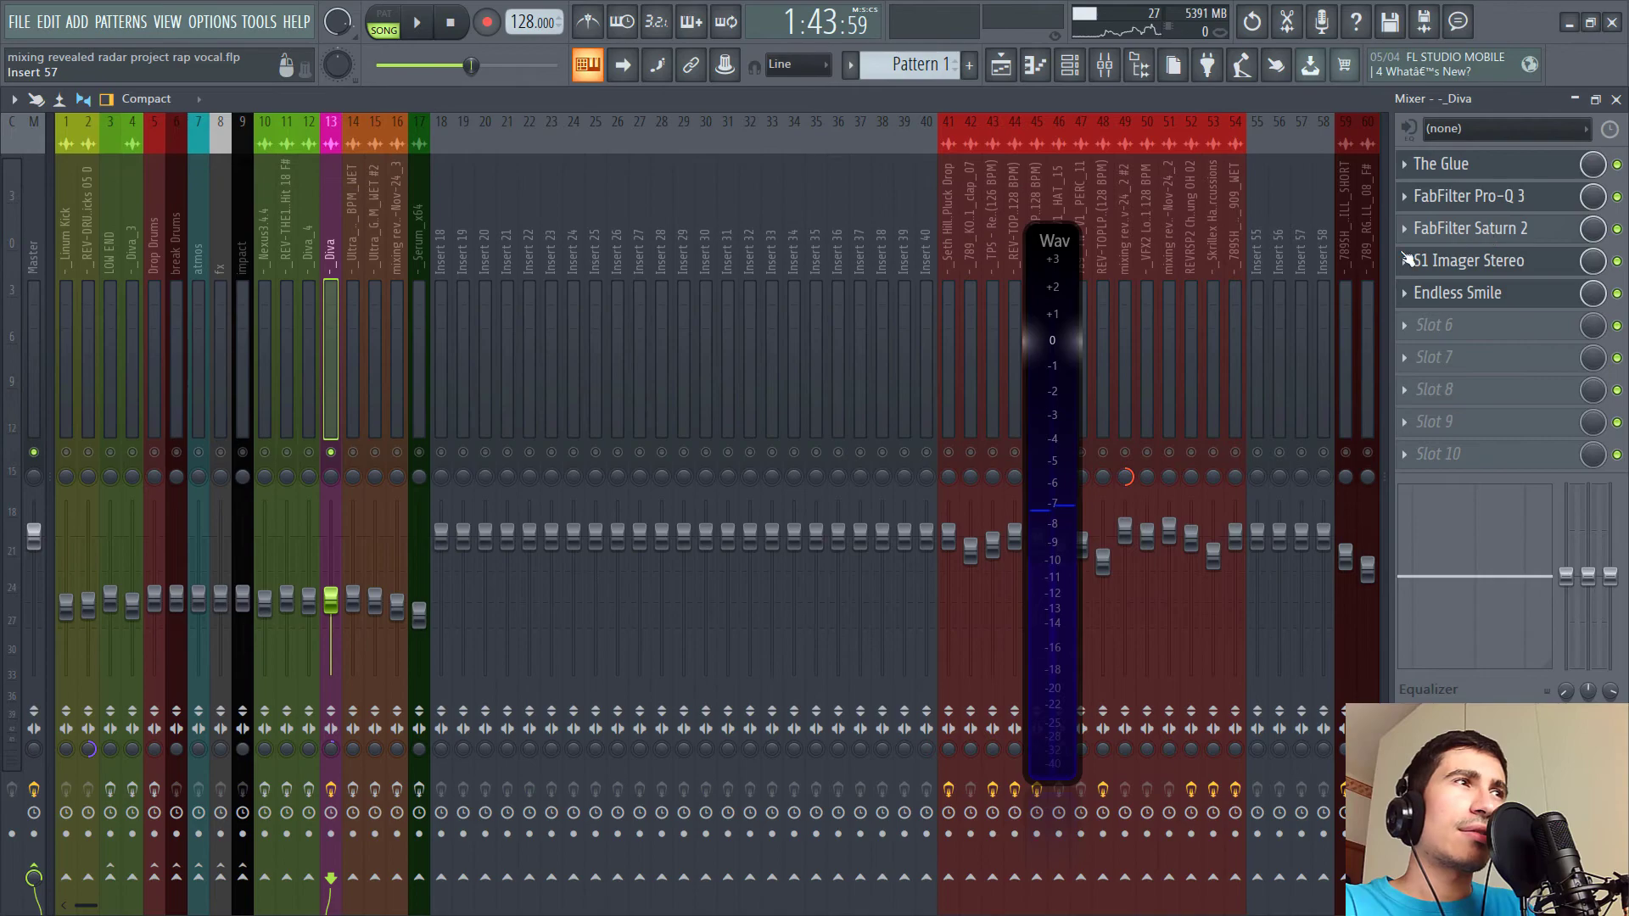
{"action": "left_click_drag", "start_coordinate": [343, 180], "coordinate": [441, 216]}
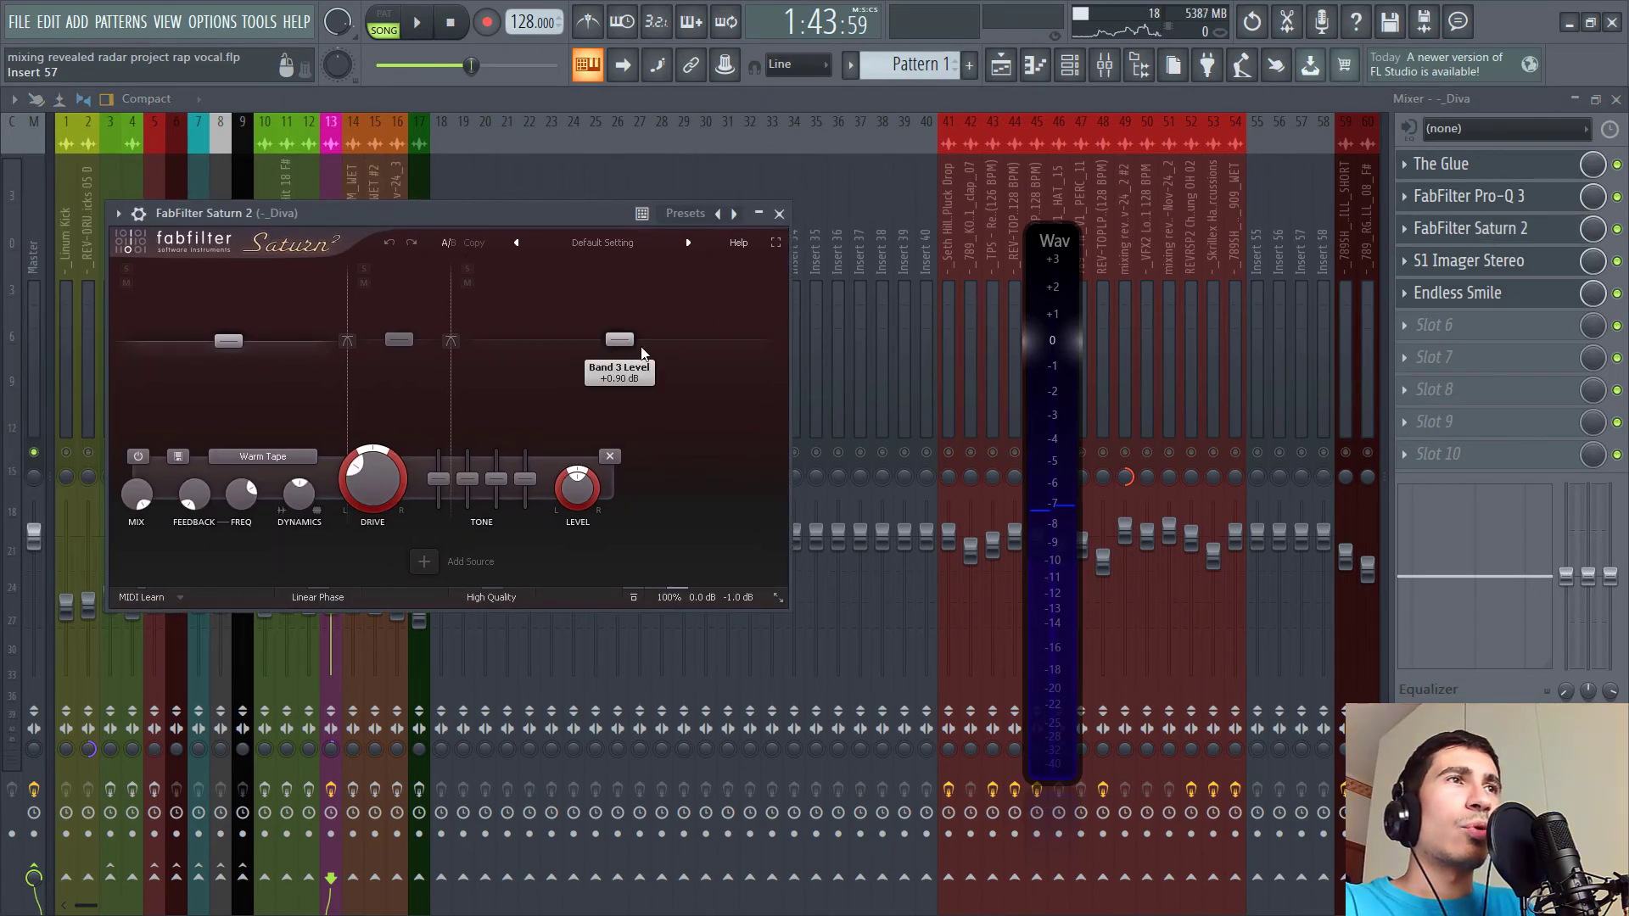
- Open the S1 Imager Stereo on the Diva insert and reposition its window
{"action": "left_click", "coordinate": [1516, 272]}
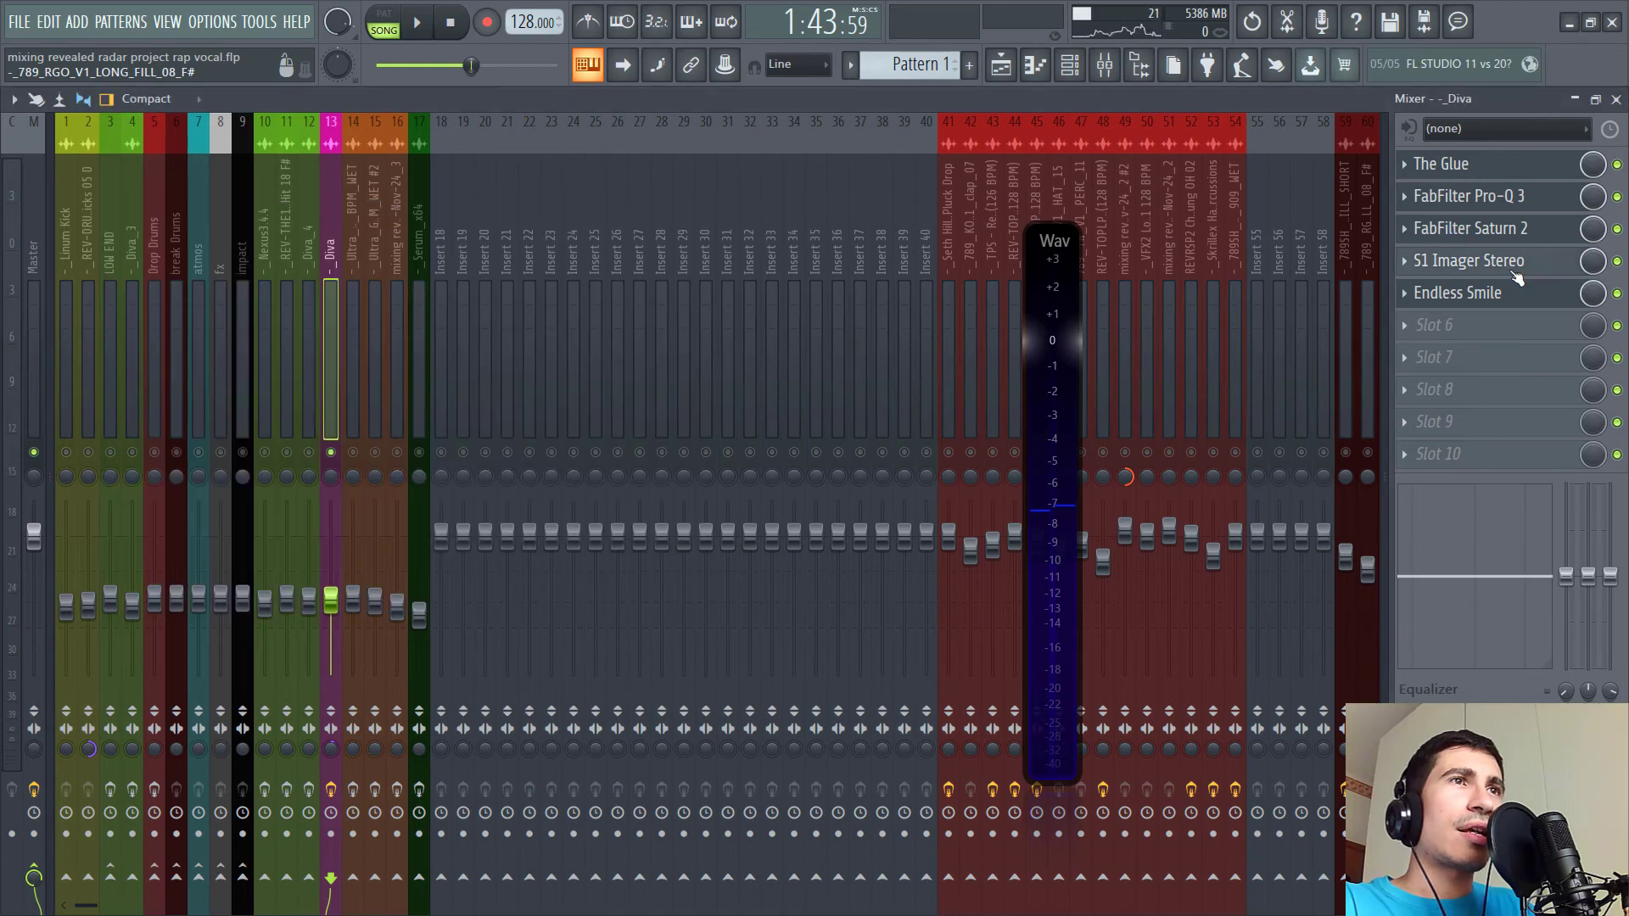
{"action": "left_click_drag", "start_coordinate": [284, 145], "coordinate": [560, 221]}
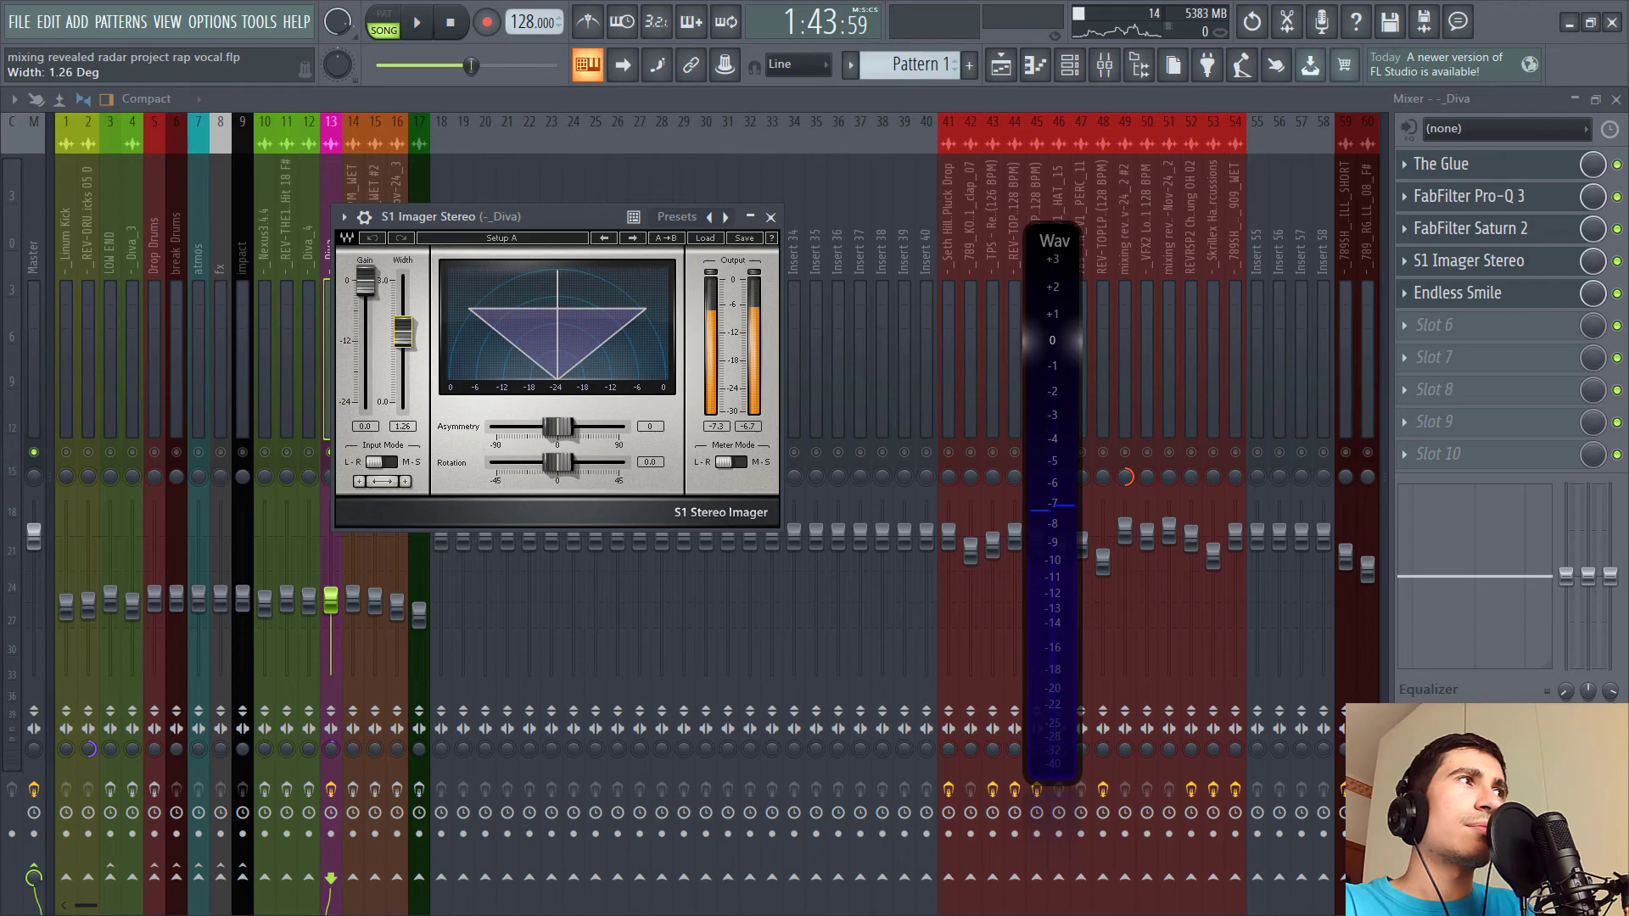
{"action": "left_click_drag", "start_coordinate": [465, 217], "coordinate": [592, 244]}
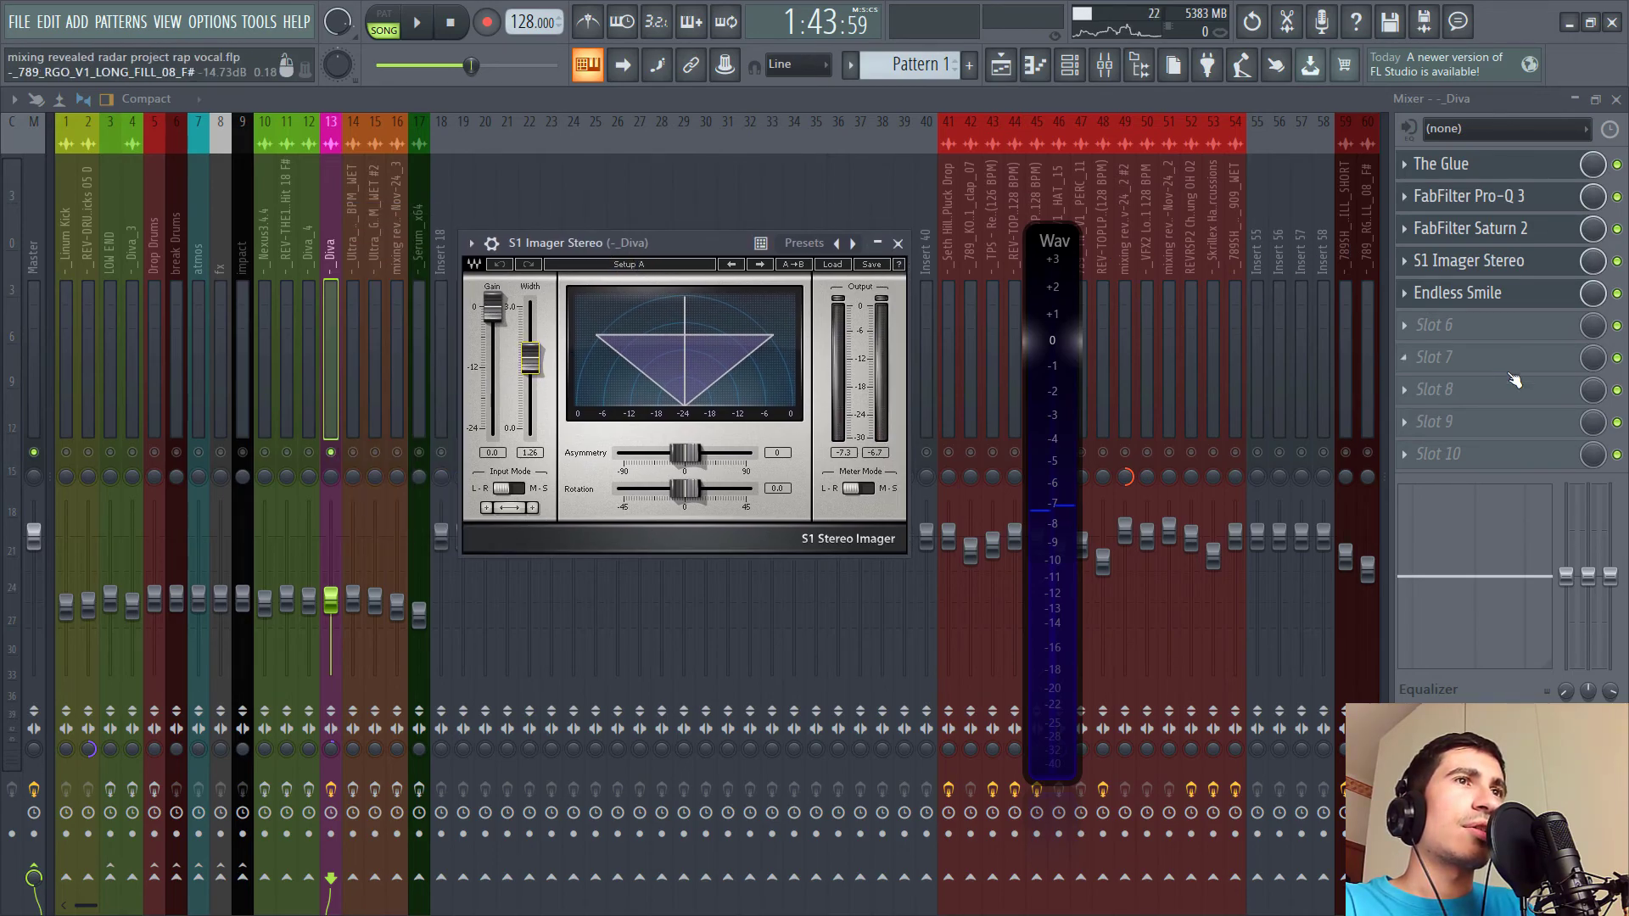